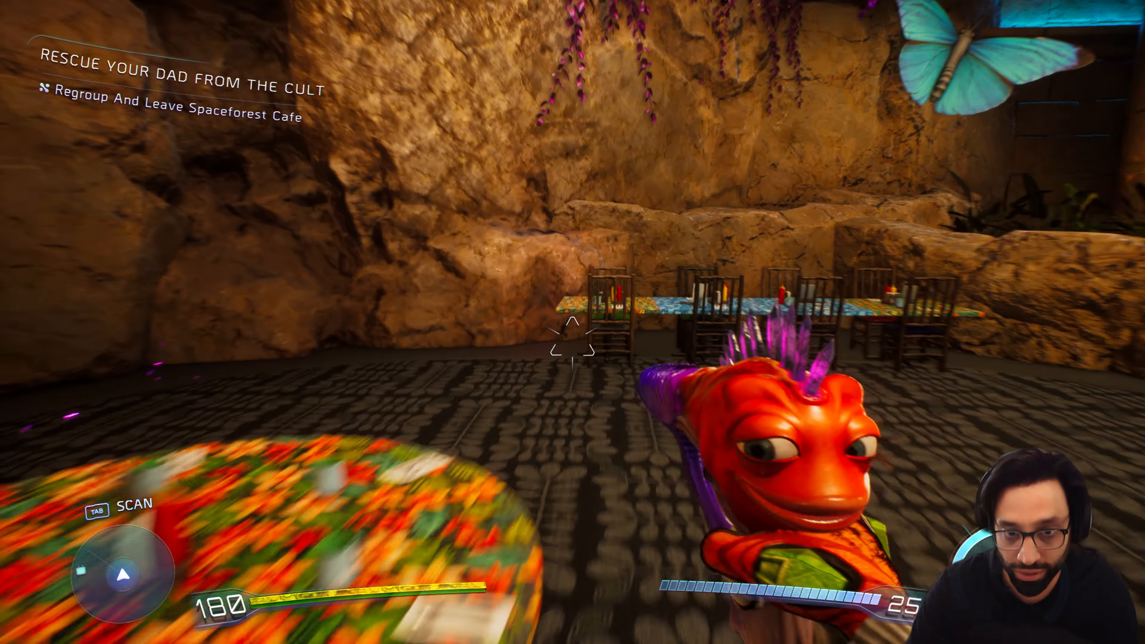
- Shoot the wooden chairs along the long cafe table in the game to demonstrate their destruction
{"action": "left_click", "coordinate": [573, 343]}
{"action": "key", "text": "w"}
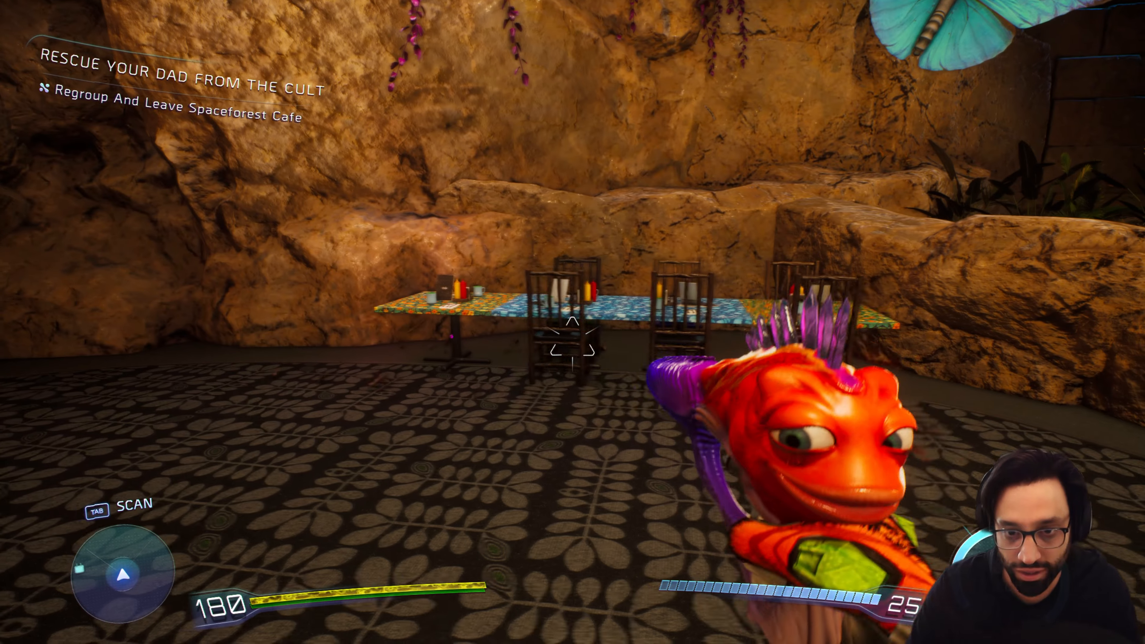
{"action": "left_click", "coordinate": [572, 343]}
{"action": "key", "text": "d"}
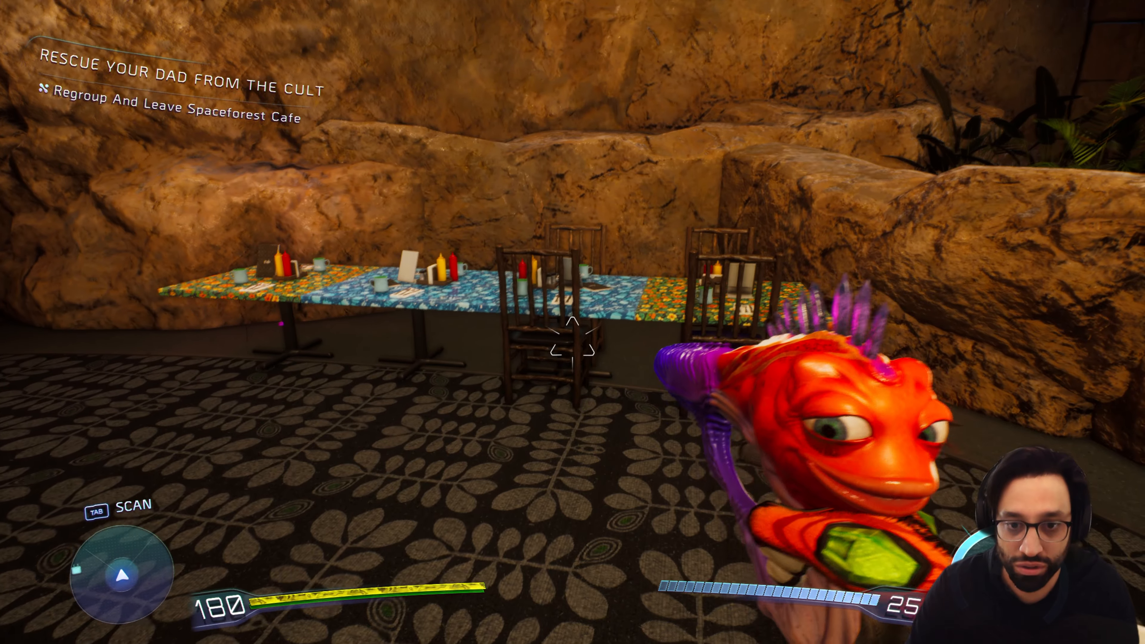
{"action": "left_click", "coordinate": [573, 343]}
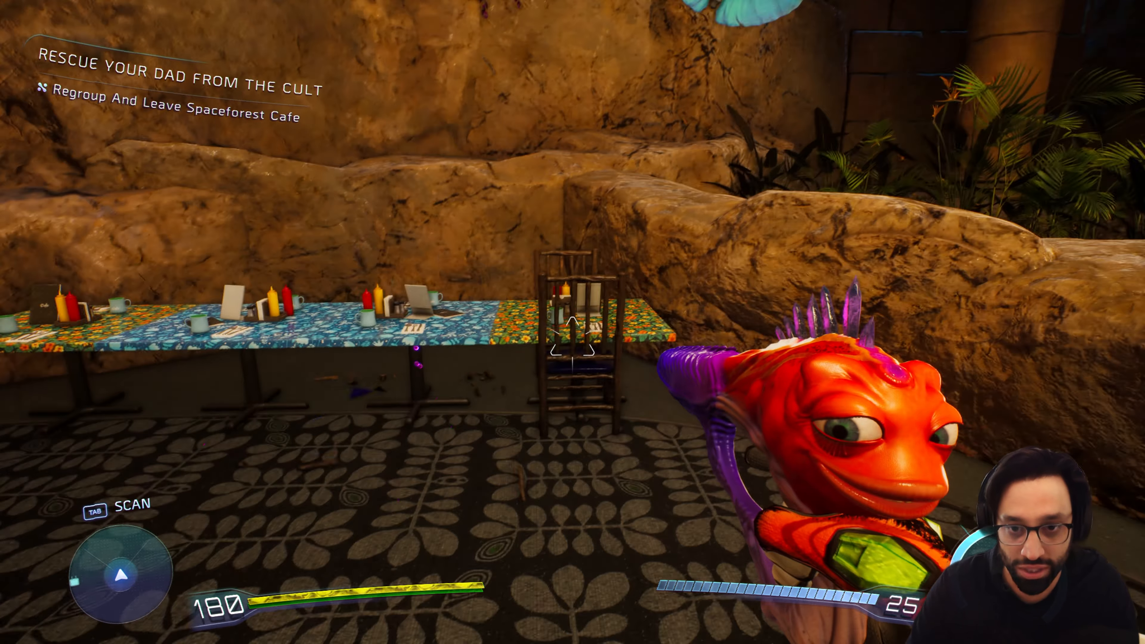
{"action": "left_click", "coordinate": [573, 343]}
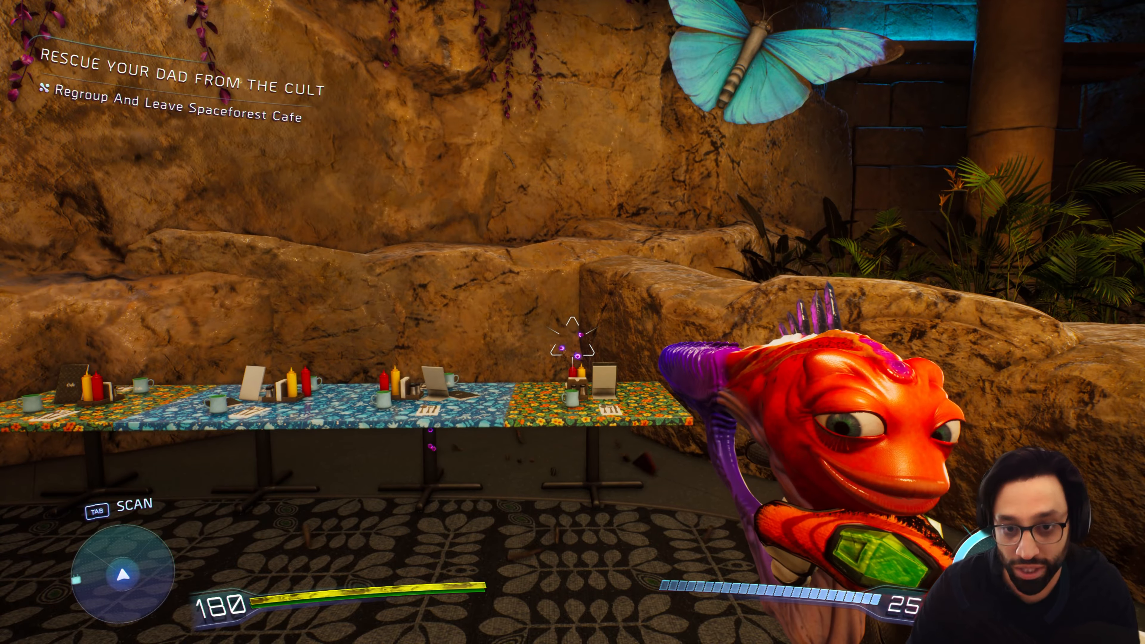
{"action": "key", "text": "s"}
{"action": "key", "text": "w"}
{"action": "key", "text": "s"}
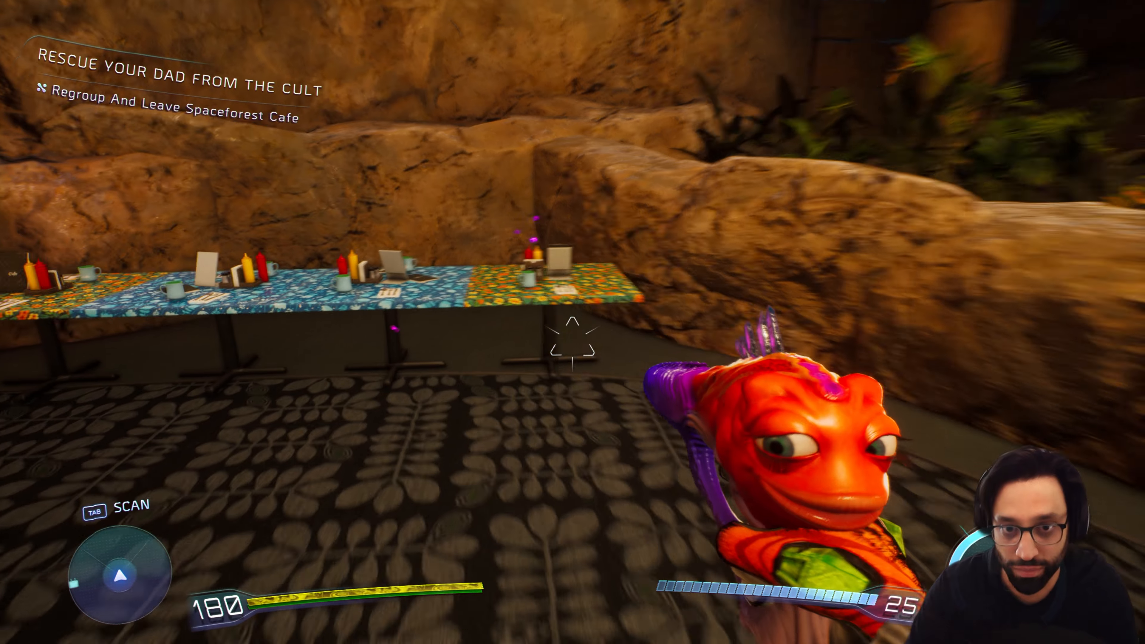
{"action": "key", "text": "w"}
{"action": "key", "text": "w"}
{"action": "key", "text": "shift"}
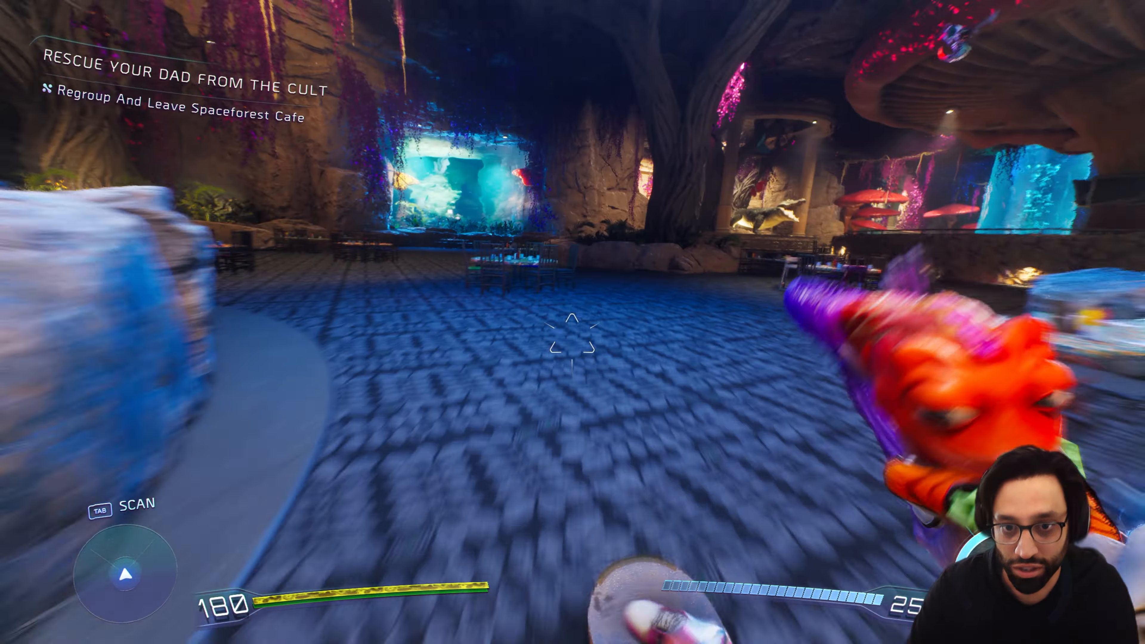
{"action": "left_click", "coordinate": [573, 343]}
{"action": "key", "text": "s"}
{"action": "left_click", "coordinate": [573, 343]}
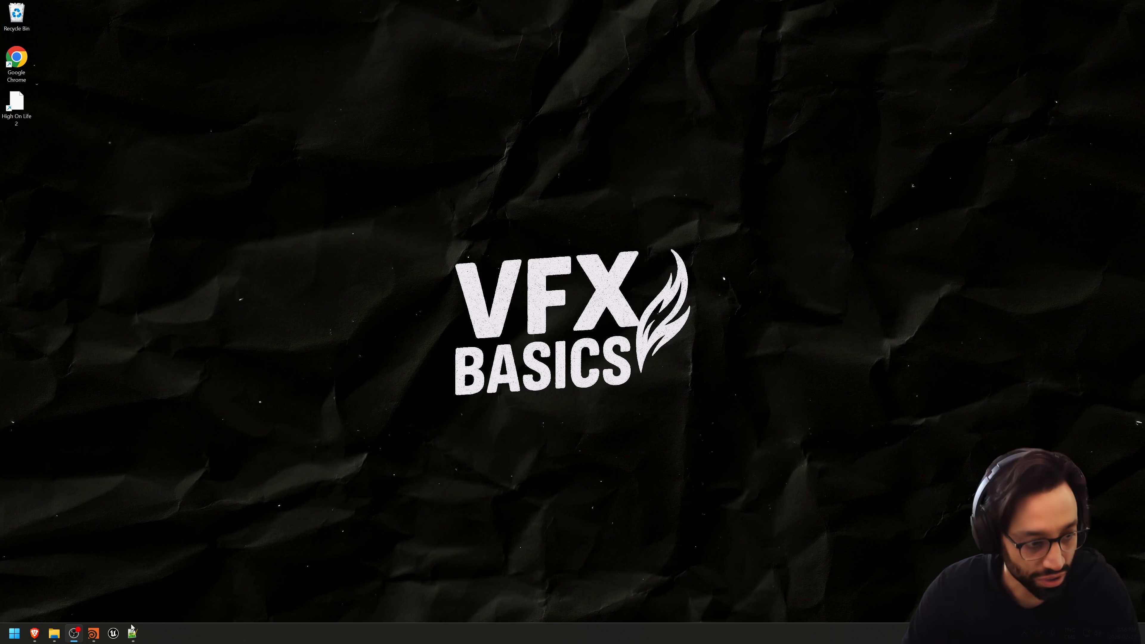
- Play the demo video Destructable Chairs.mp4 from the demo_videos folder and close the player after watching
{"action": "left_click", "coordinate": [54, 634]}
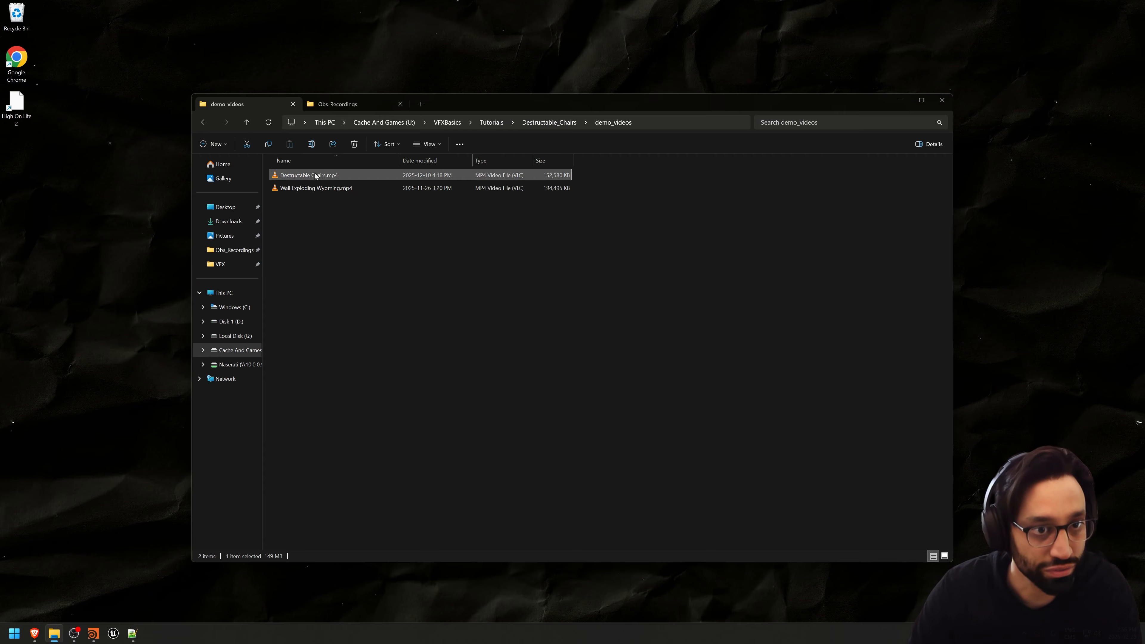
{"action": "double_click", "coordinate": [316, 176]}
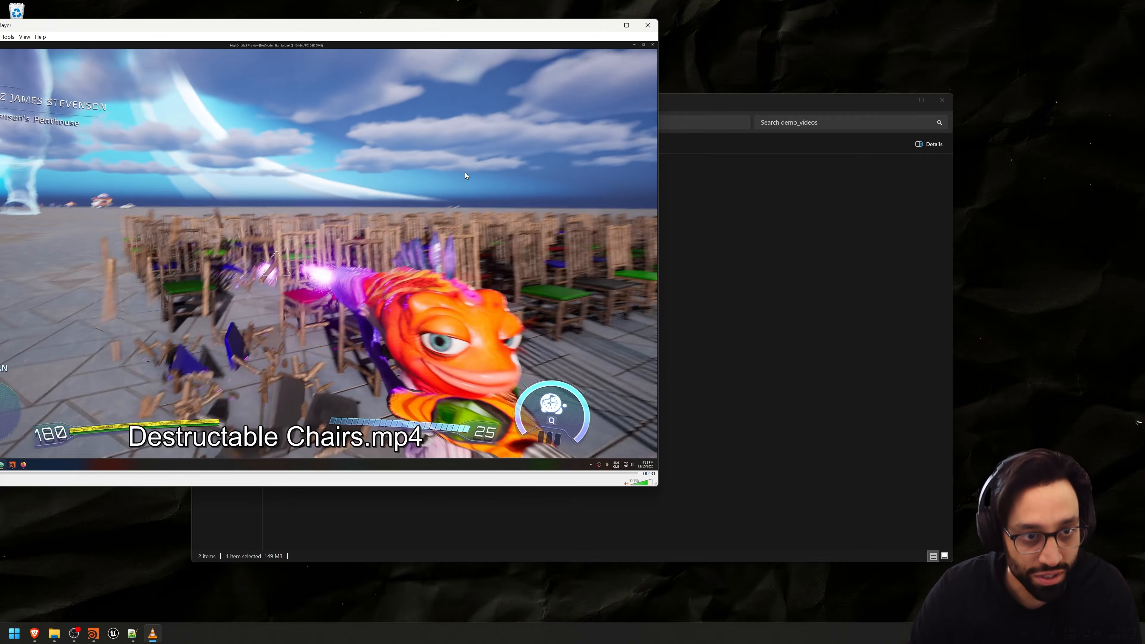
{"action": "left_click_drag", "start_coordinate": [463, 25], "coordinate": [719, 76]}
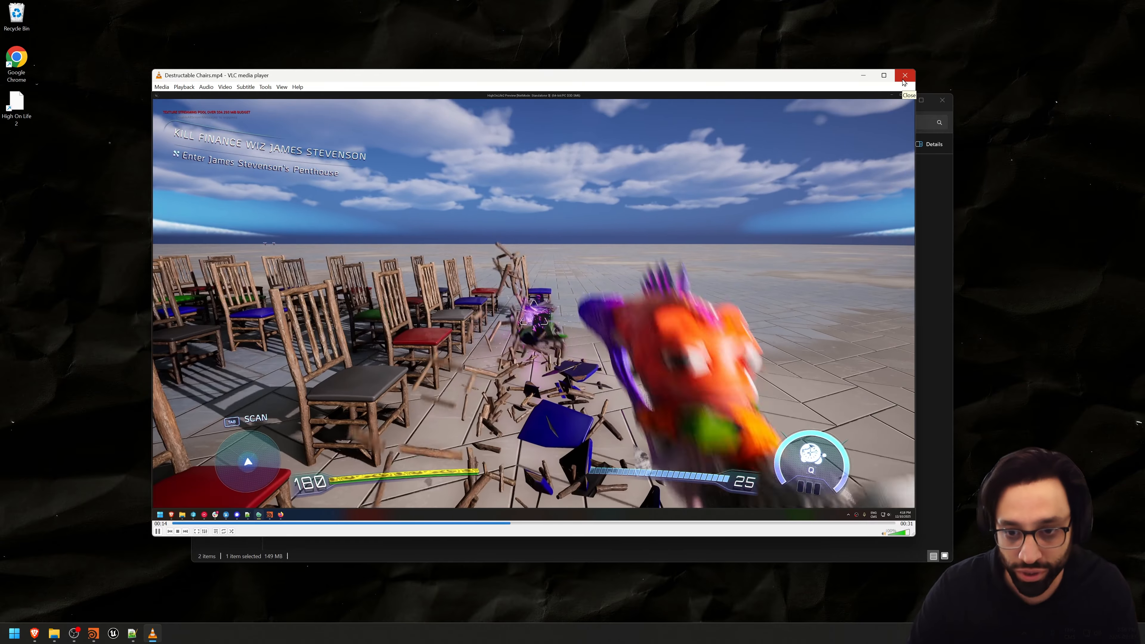
{"action": "left_click", "coordinate": [903, 81]}
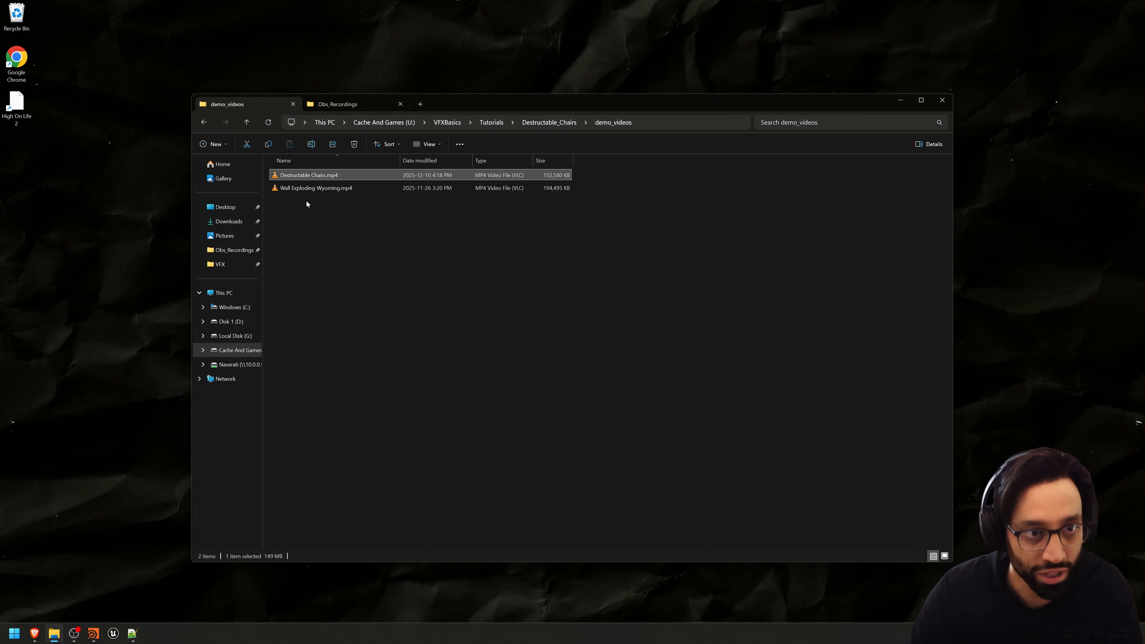
{"action": "left_click", "coordinate": [308, 188]}
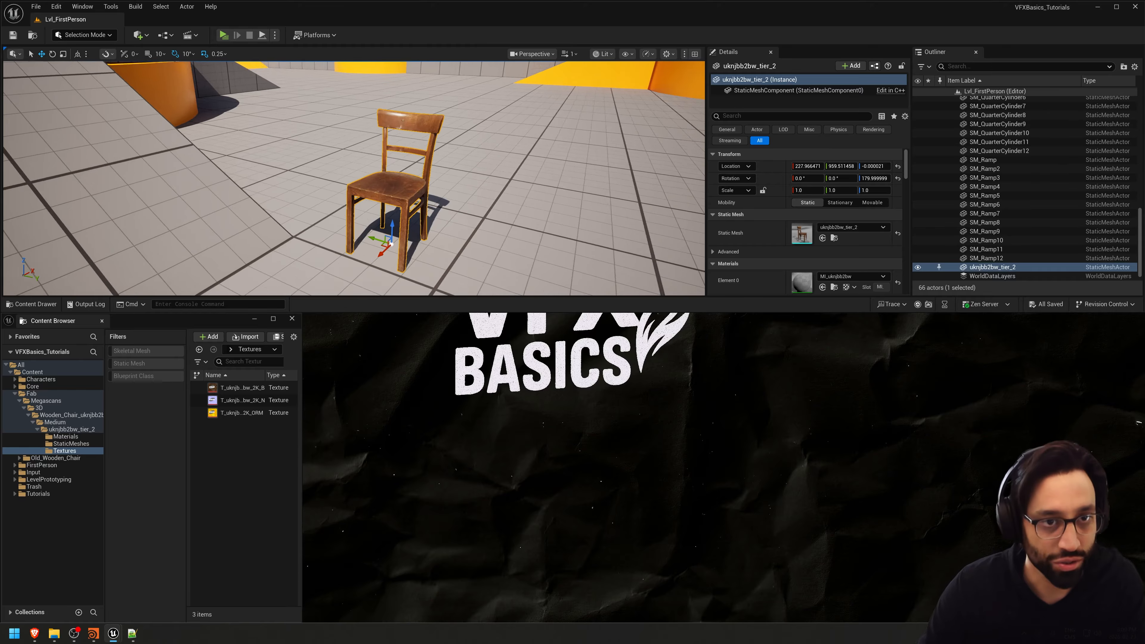
- Examine the wooden chair mesh in the level from close up and from different angles
{"action": "right_click_drag", "start_coordinate": [354, 178], "coordinate": [354, 175]}
{"action": "key", "text": "s"}
{"action": "key", "text": "f"}
{"action": "left_click_drag", "start_coordinate": [354, 178], "coordinate": [438, 193], "text": "alt"}
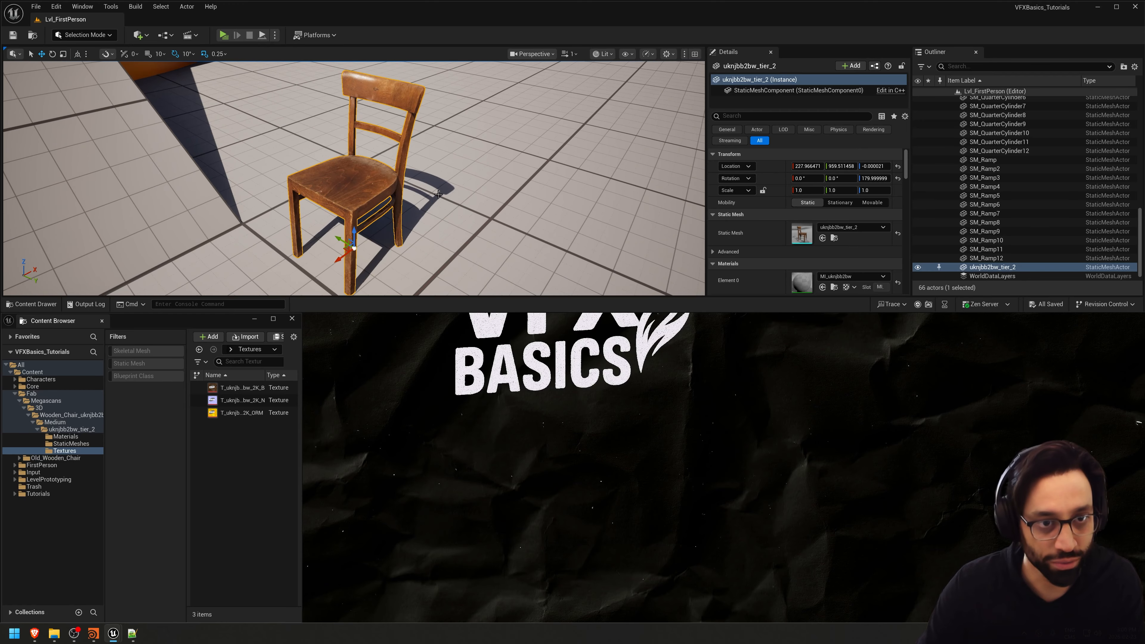
{"action": "key", "text": "s"}
{"action": "right_click_drag", "start_coordinate": [348, 90], "coordinate": [377, 93]}
{"action": "key", "text": "a"}
{"action": "key", "text": "w"}
{"action": "right_click_drag", "start_coordinate": [424, 197], "coordinate": [424, 197]}
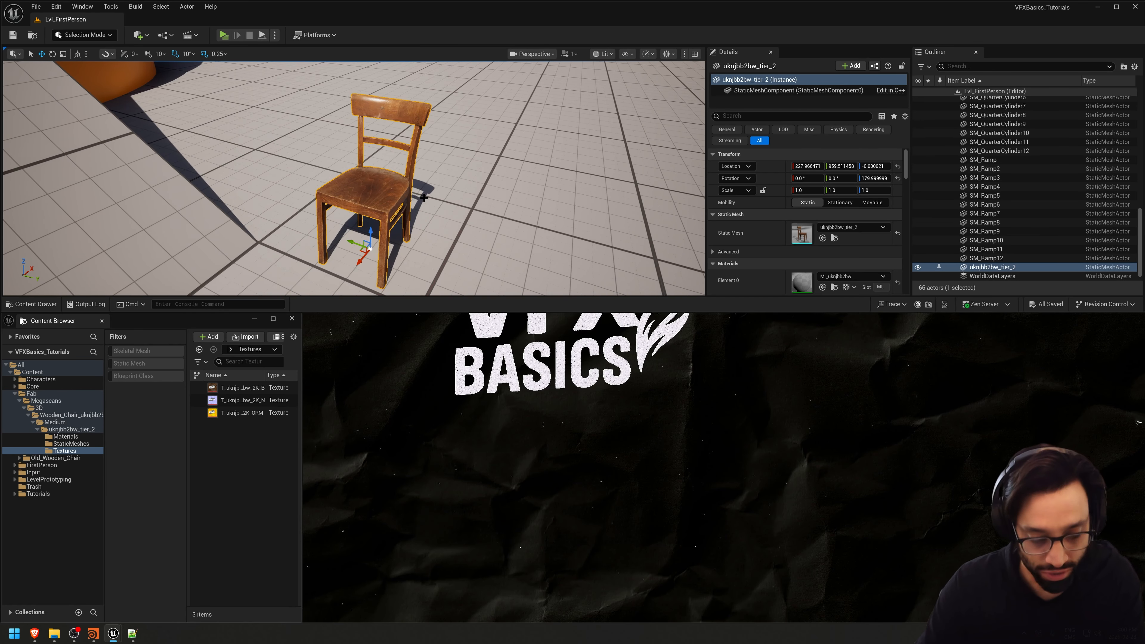
- Locate the selected chair's static mesh asset in the project content and start exporting it
{"action": "key", "text": "ctrl+b"}
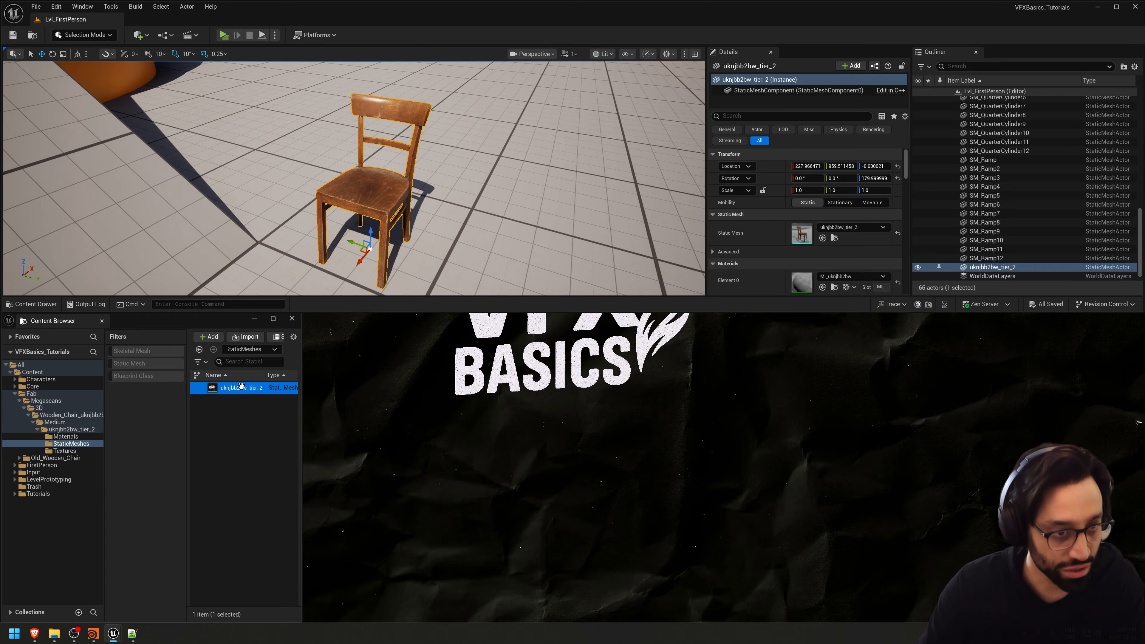
{"action": "mouse_move", "coordinate": [243, 388]}
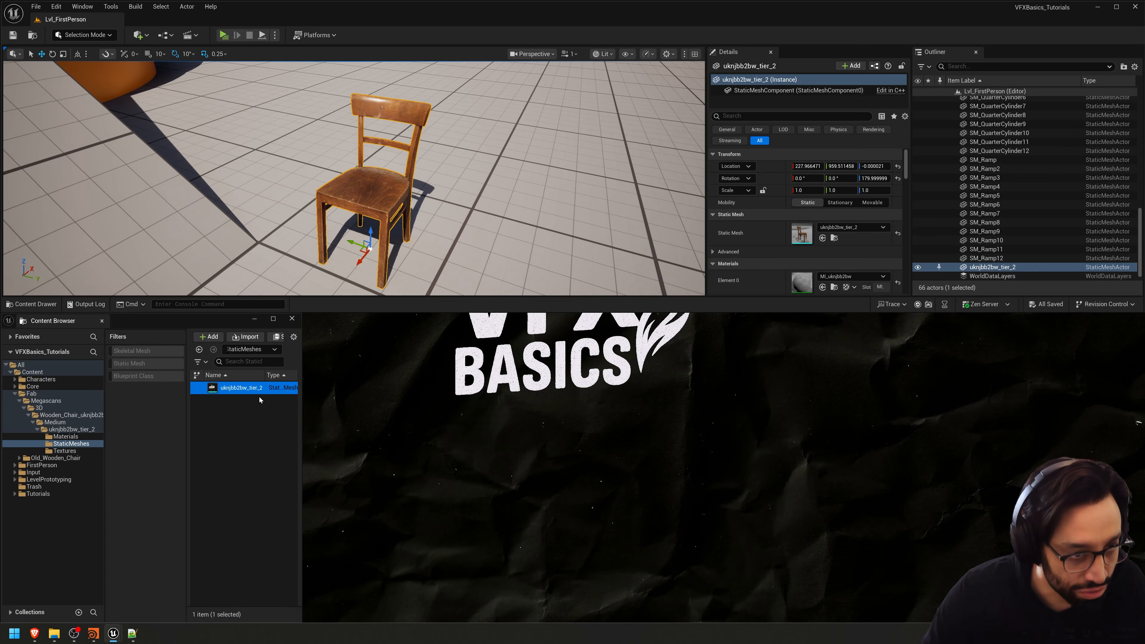
{"action": "right_click", "coordinate": [257, 389]}
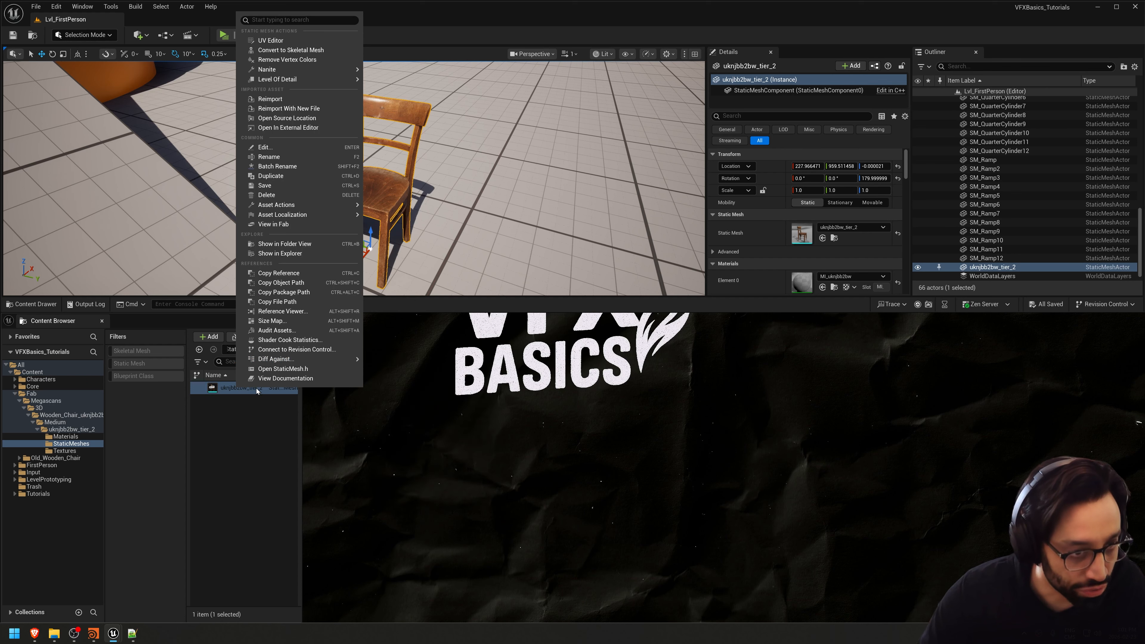
{"action": "mouse_move", "coordinate": [310, 217]}
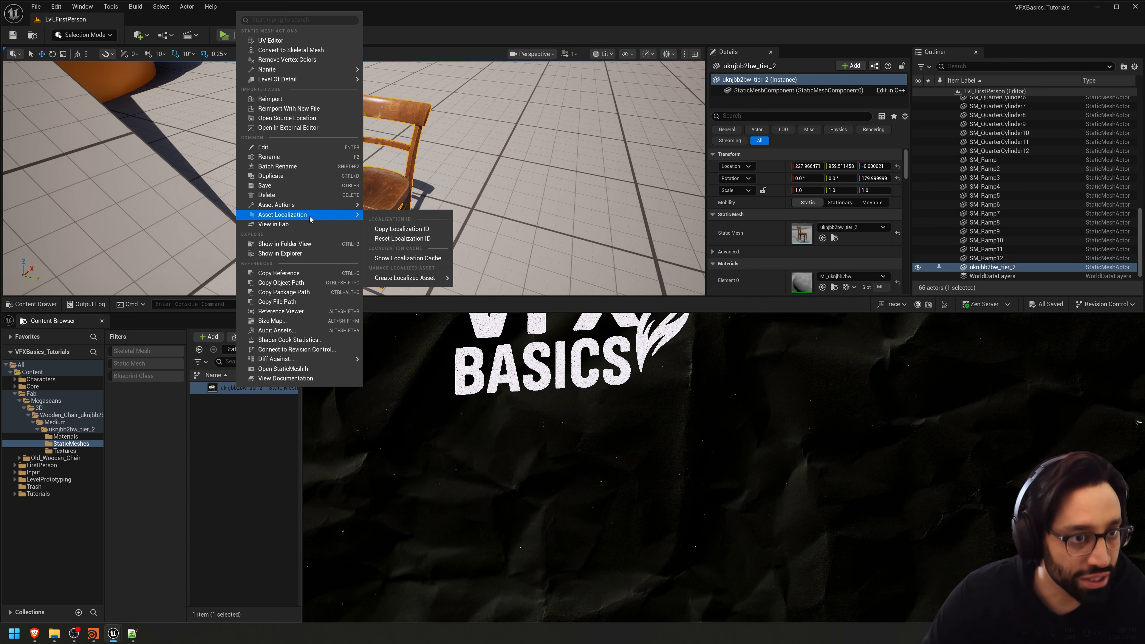
{"action": "left_click", "coordinate": [427, 265]}
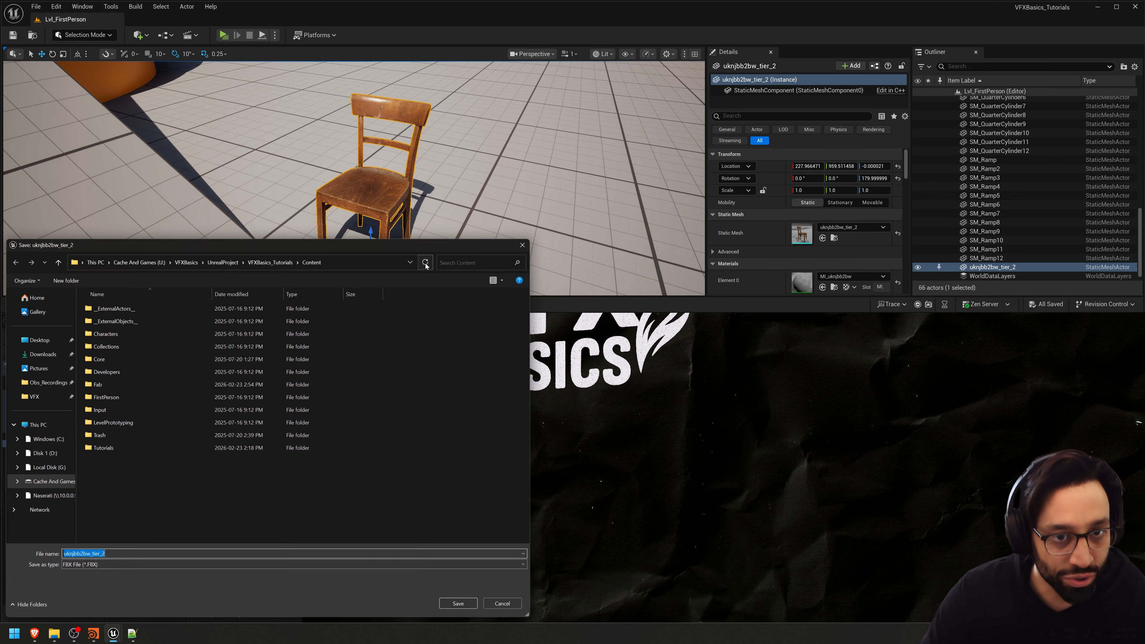
- Set the export destination to the folder U:\VFXBasics\Tutorials\Destructable_Chairs\fbx\from_unreal
{"action": "left_click", "coordinate": [459, 241]}
{"action": "type", "text": "U:\\VFXBasics\\Tutorials\\Destructable_Chairs\\fbx\\from_unreal"}
{"action": "key", "text": "Return"}
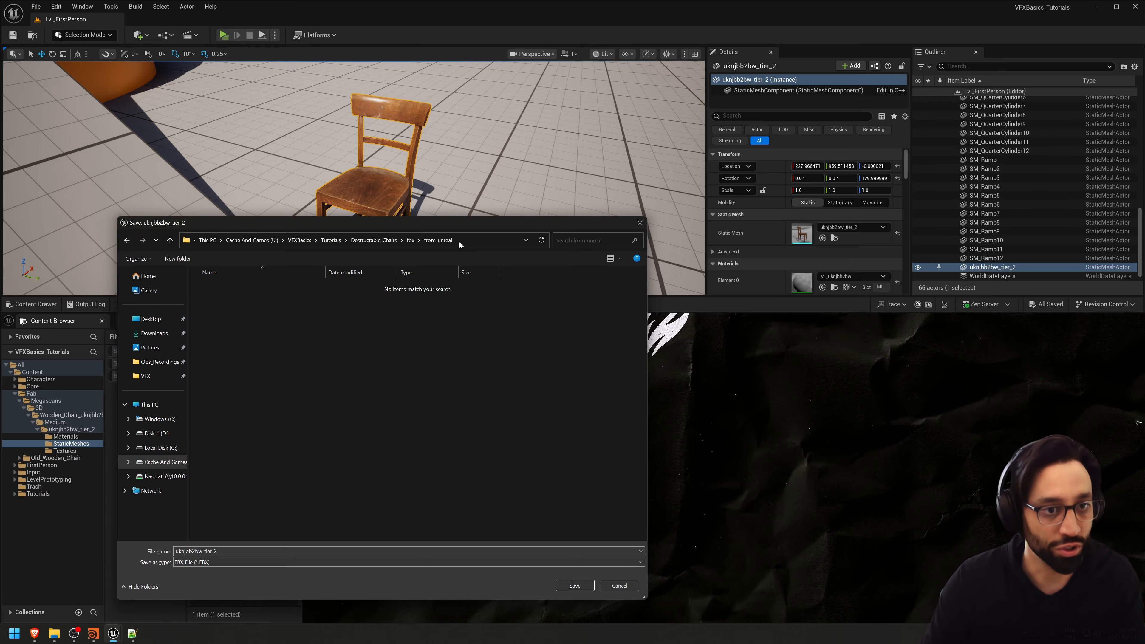
- Go back to the fbx folder inside Destructable_Chairs and create a new folder named from_houdini
{"action": "left_click", "coordinate": [380, 241]}
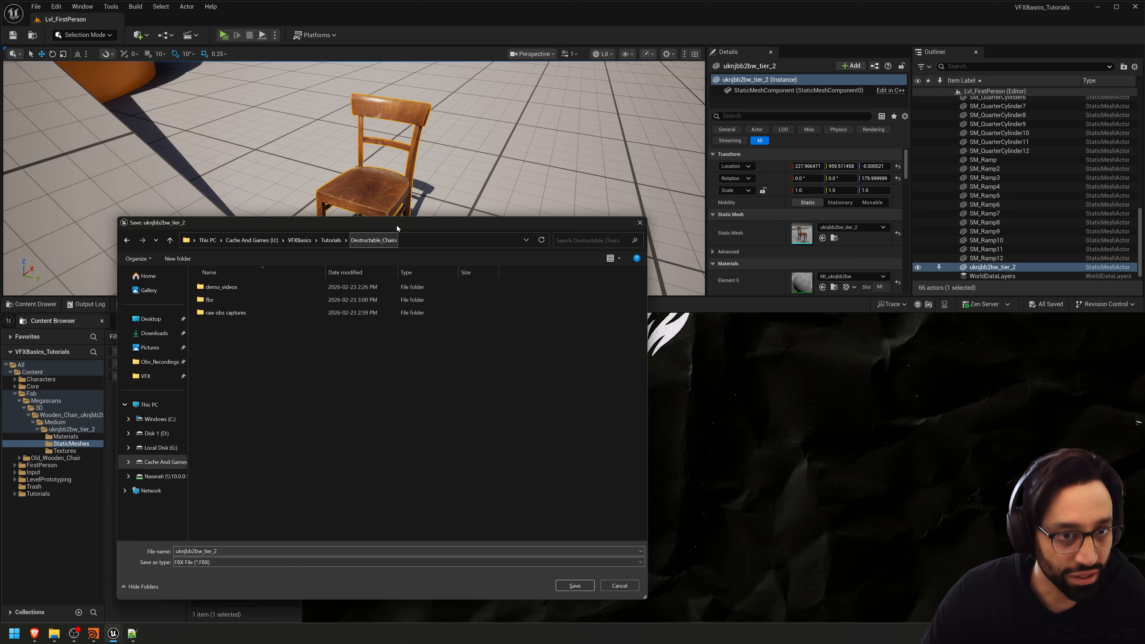
{"action": "left_click_drag", "start_coordinate": [396, 225], "coordinate": [627, 176]}
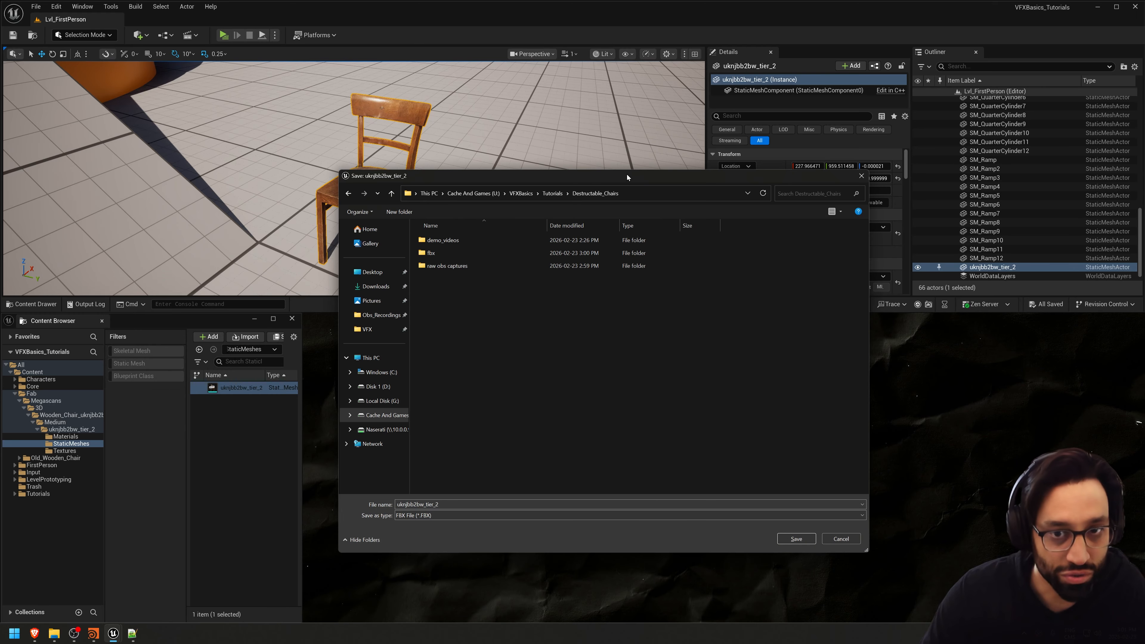
{"action": "left_click", "coordinate": [450, 255]}
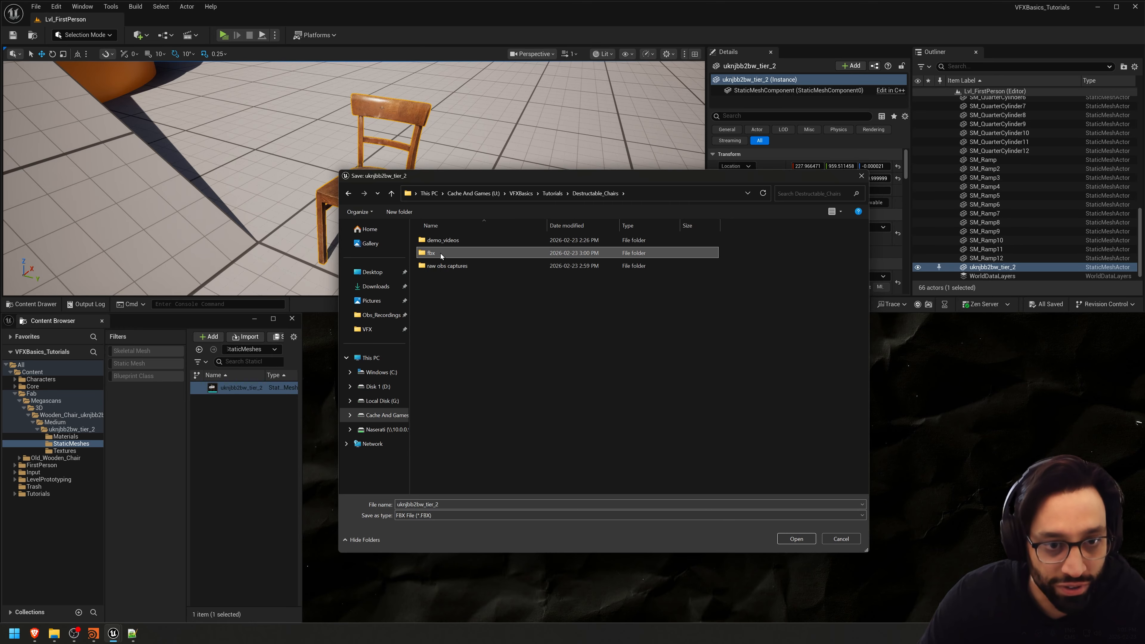
{"action": "double_click", "coordinate": [440, 253]}
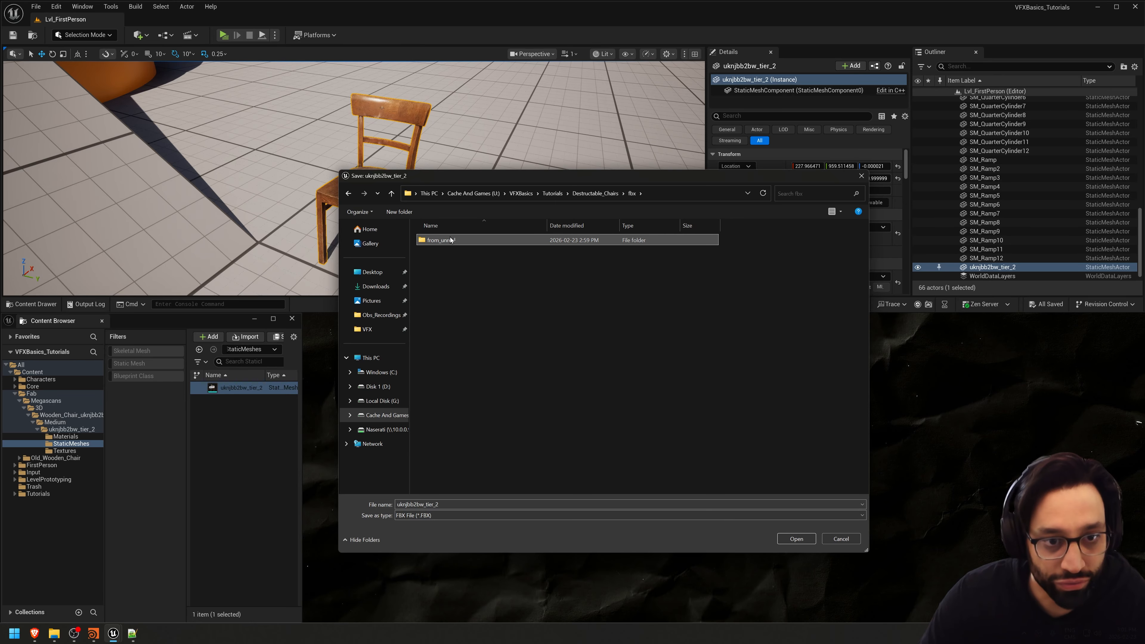
{"action": "key", "text": "ctrl+shift+n"}
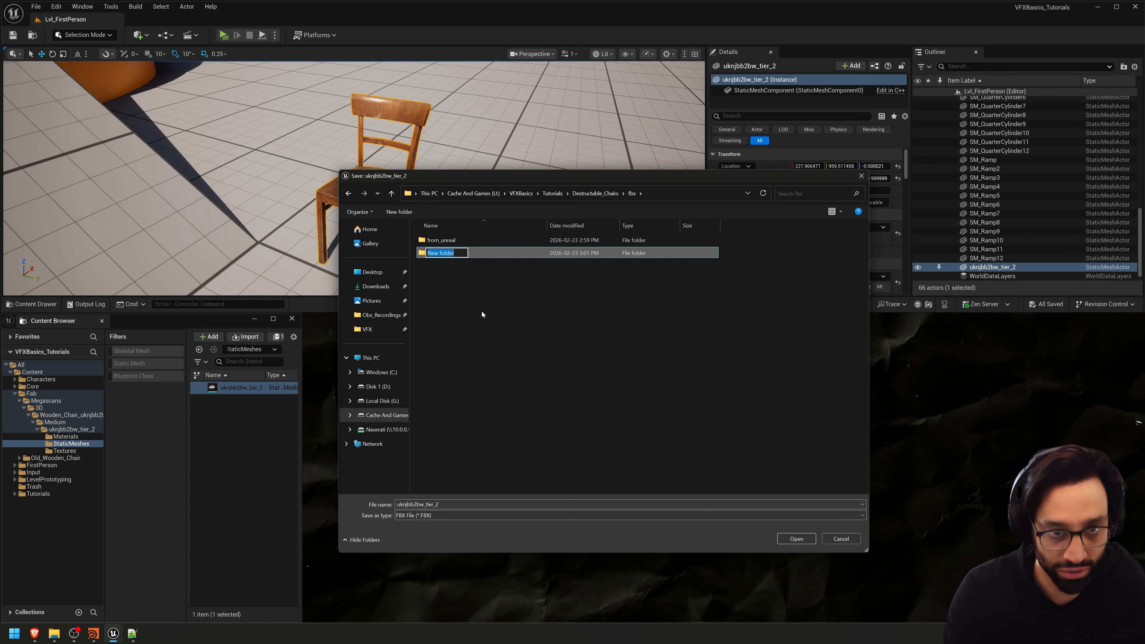
{"action": "type", "text": "from_h"}
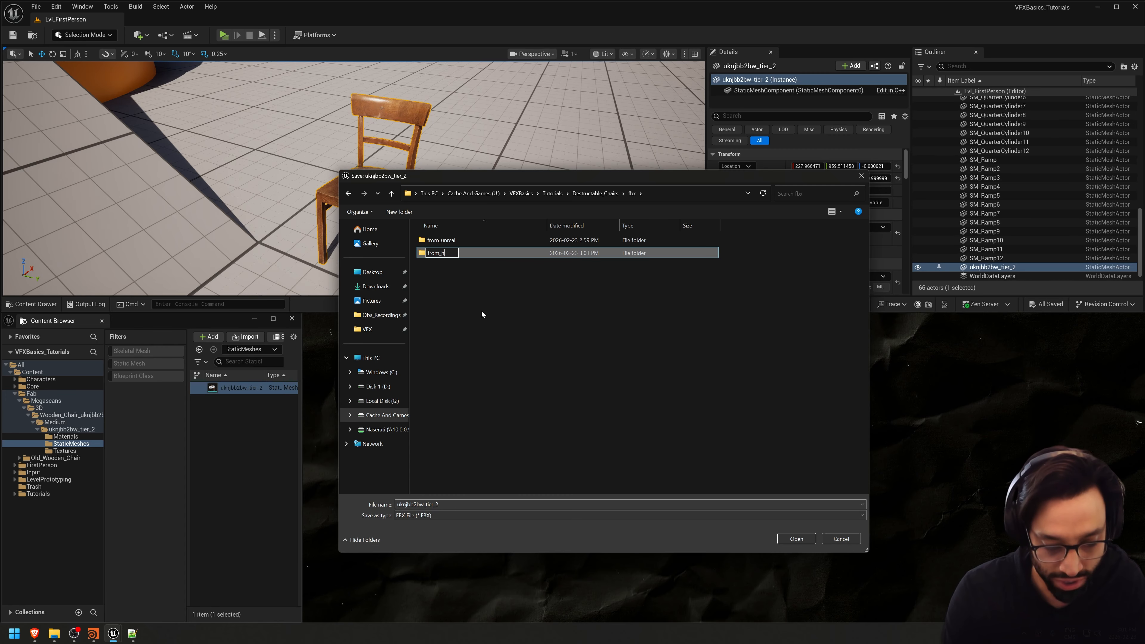
{"action": "type", "text": "oudini"}
{"action": "key", "text": "Return"}
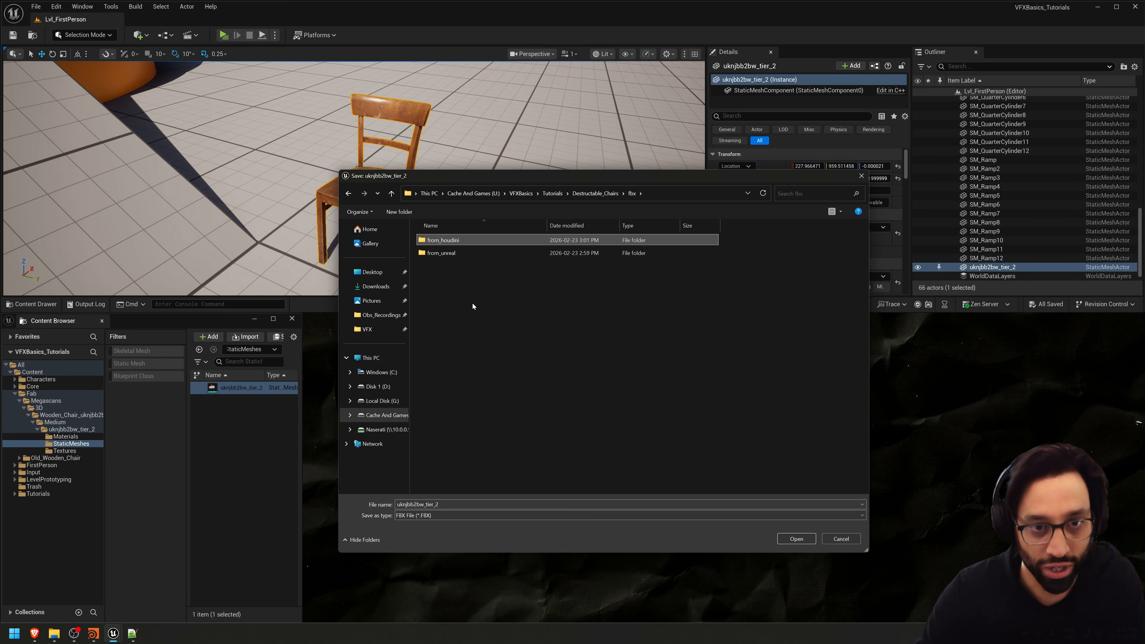
- Save the chair mesh in the from_unreal folder as an FBX file named uknjbb2bw_tier_2
{"action": "key", "text": "Down"}
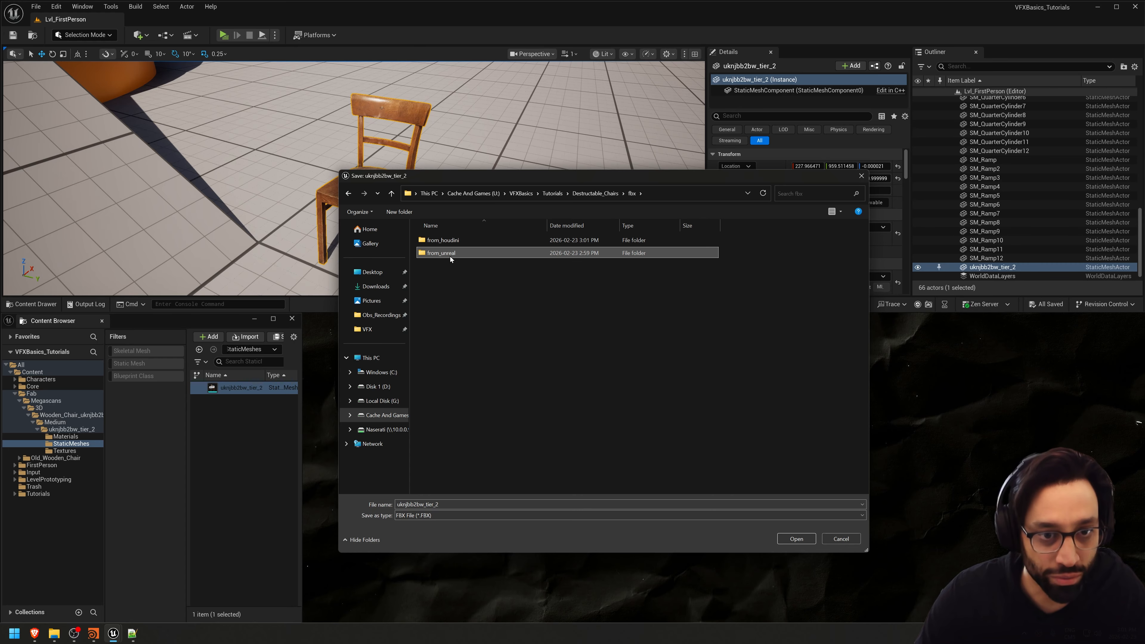
{"action": "double_click", "coordinate": [450, 256]}
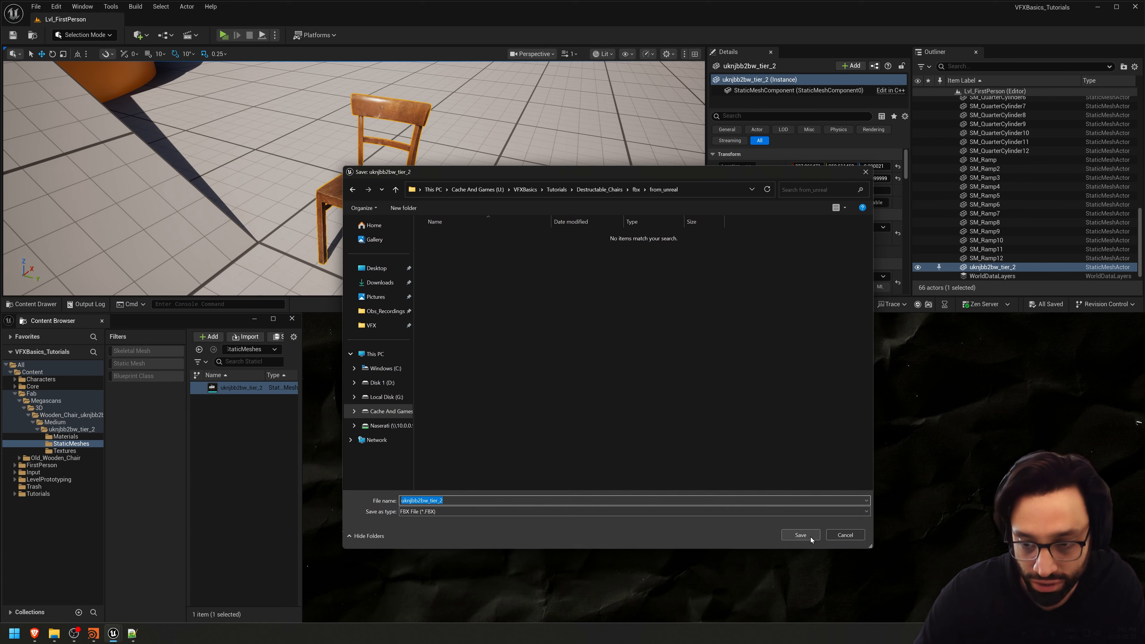
{"action": "left_click", "coordinate": [801, 536]}
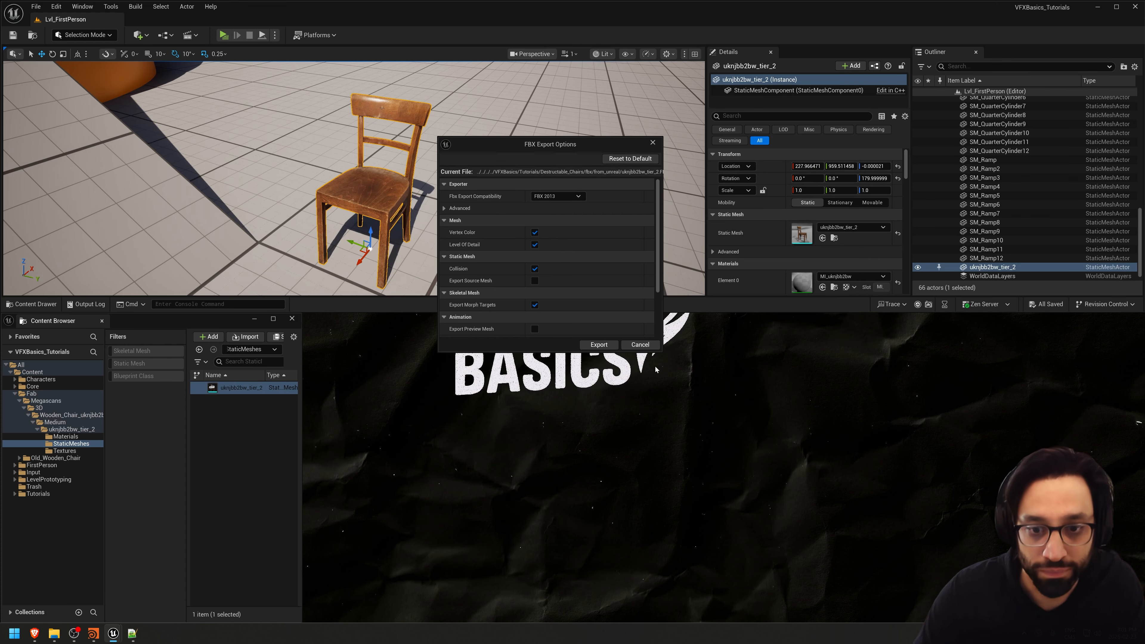
- Enable Export Source Mesh in the FBX export options and export the chair
{"action": "left_click_drag", "start_coordinate": [645, 352], "coordinate": [647, 546]}
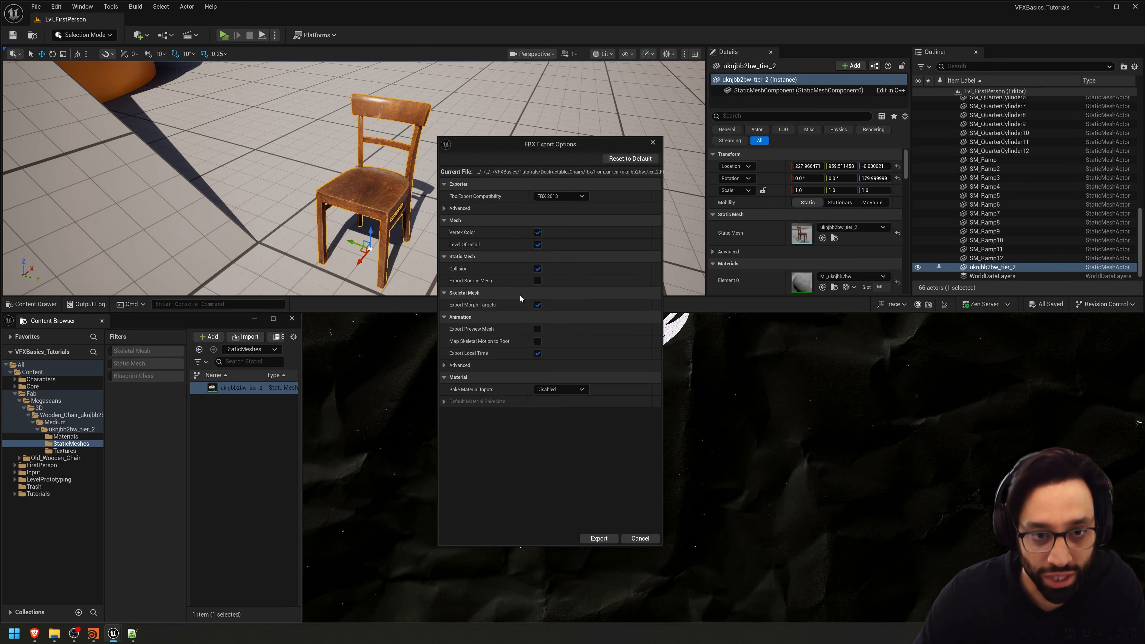
{"action": "left_click", "coordinate": [538, 281]}
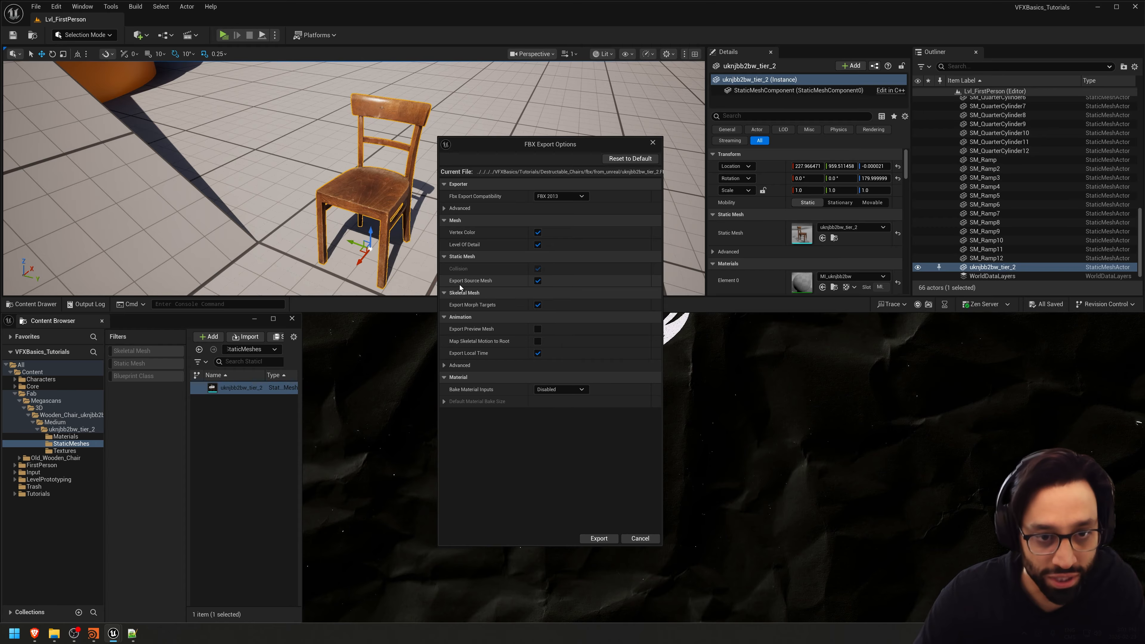
{"action": "mouse_move", "coordinate": [480, 283]}
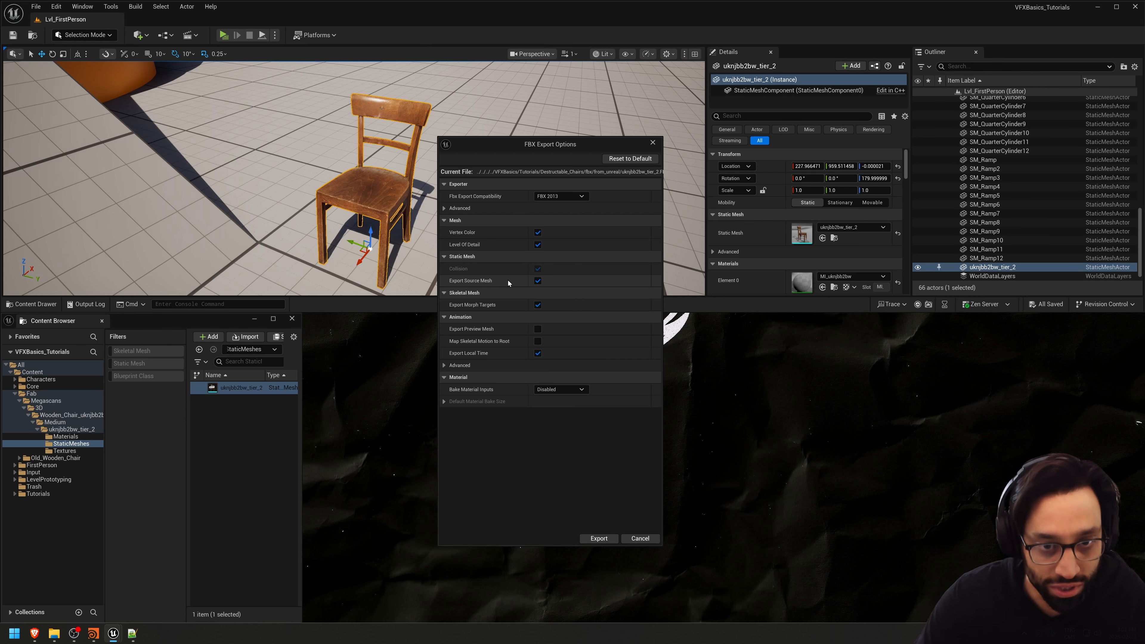
{"action": "left_click_drag", "start_coordinate": [543, 143], "coordinate": [564, 140]}
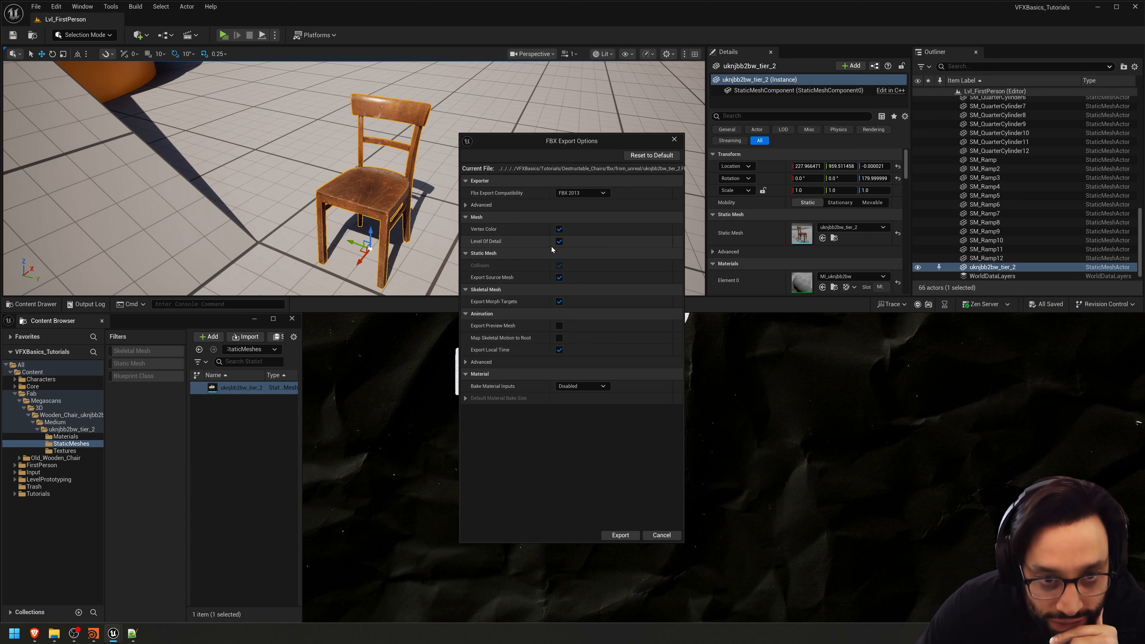
{"action": "left_click", "coordinate": [621, 535]}
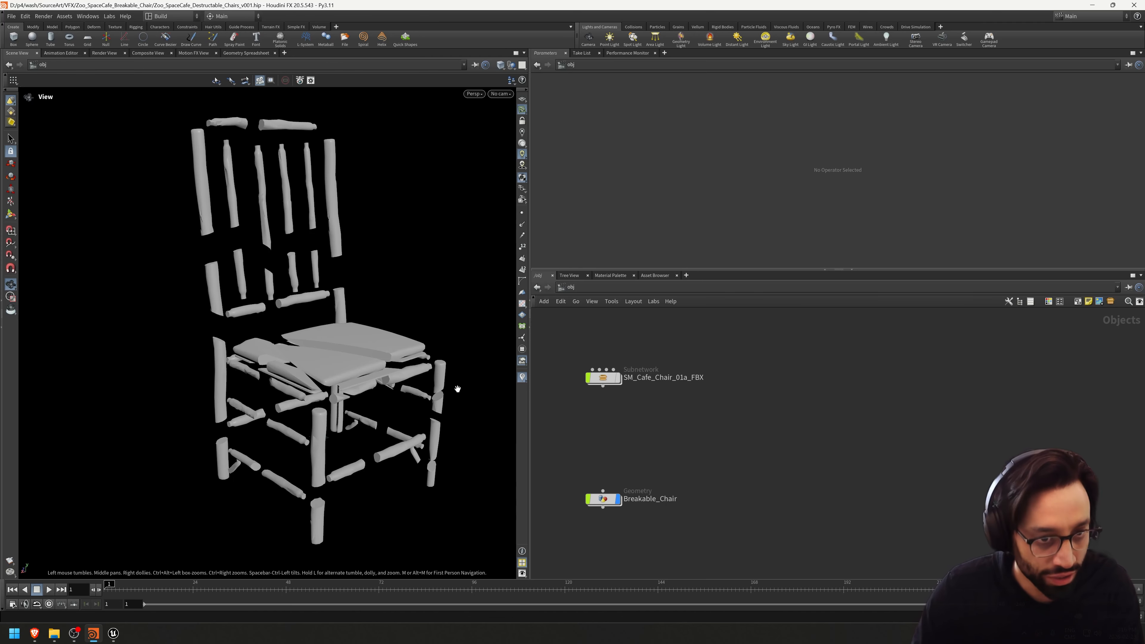
- Import uknjbb2bw_tier_2.FBX from the from_unreal folder and place its subnetwork node beside SM_Cafe_Chair_01a_FBX
{"action": "left_click_drag", "start_coordinate": [457, 389], "coordinate": [412, 407]}
{"action": "middle_click_drag", "start_coordinate": [678, 391], "coordinate": [733, 430]}
{"action": "left_click", "coordinate": [13, 16]}
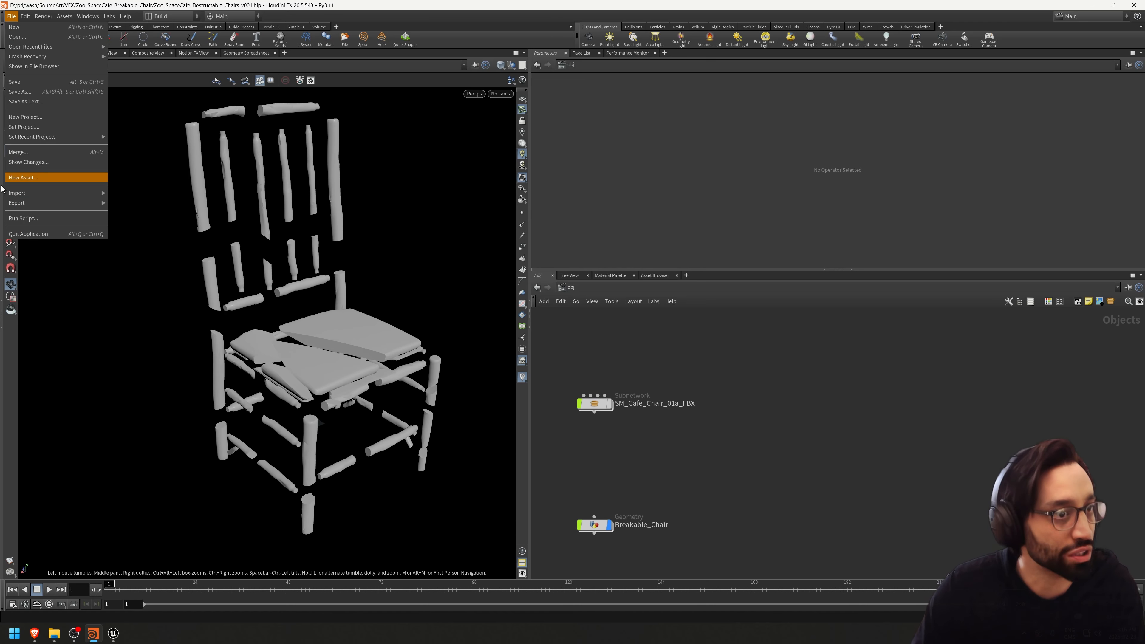
{"action": "mouse_move", "coordinate": [49, 194]}
{"action": "left_click", "coordinate": [126, 222]}
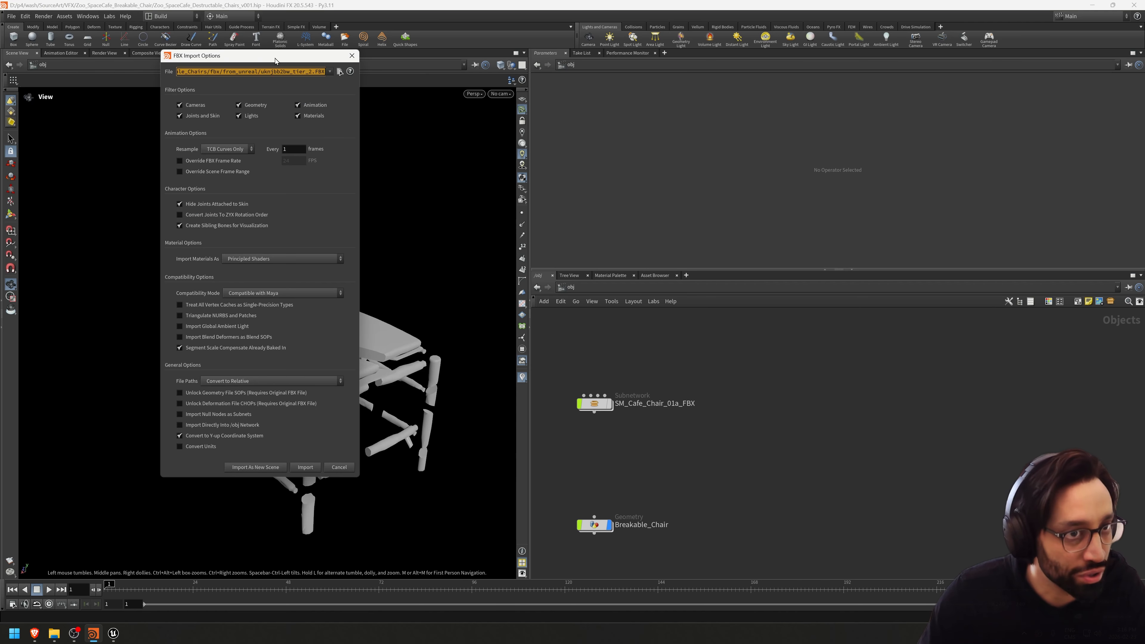
{"action": "left_click", "coordinate": [305, 467]}
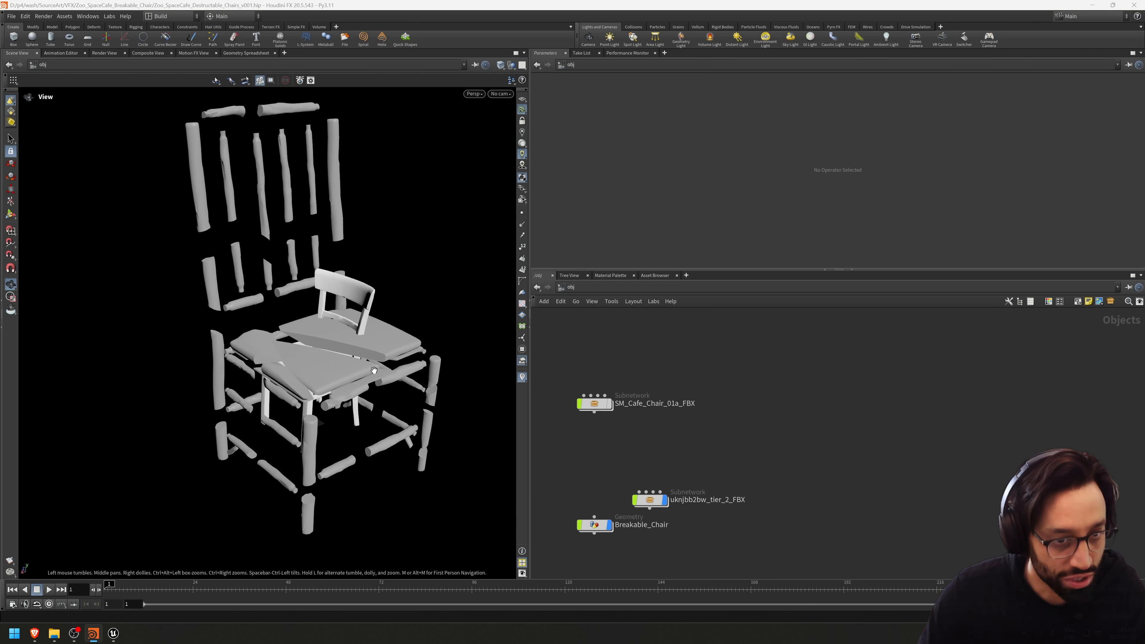
{"action": "left_click_drag", "start_coordinate": [646, 504], "coordinate": [773, 409]}
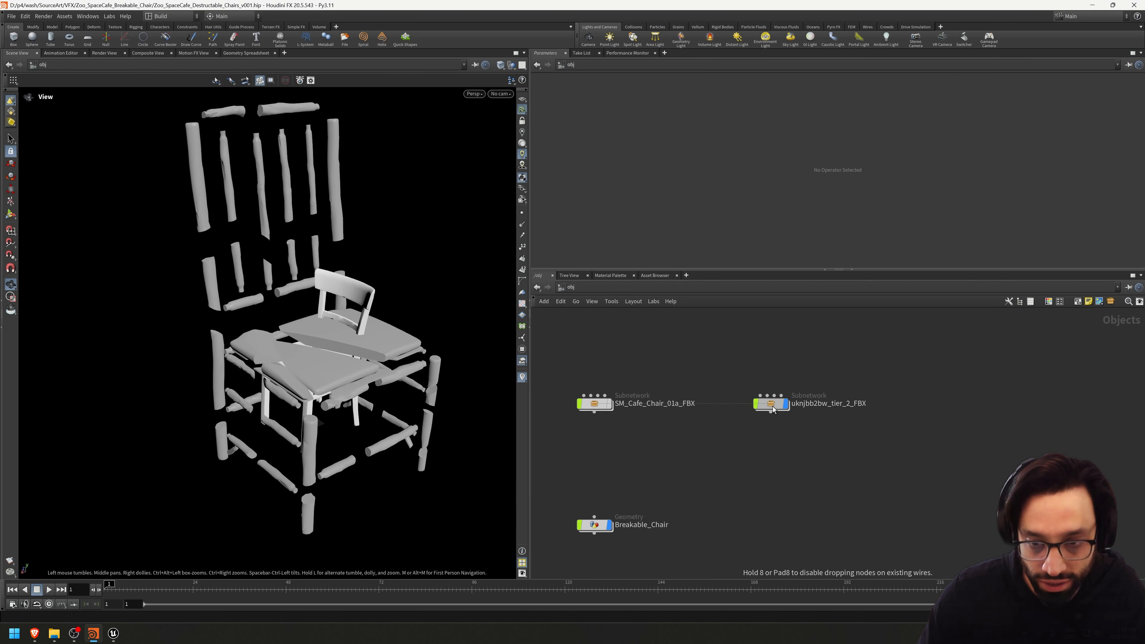
- Hide the imported uknjbb2bw_tier_2_FBX subnetwork, display only Breakable_Chair, and enter its geometry network
{"action": "left_click", "coordinate": [610, 526]}
{"action": "middle_click_drag", "start_coordinate": [764, 528], "coordinate": [771, 485]}
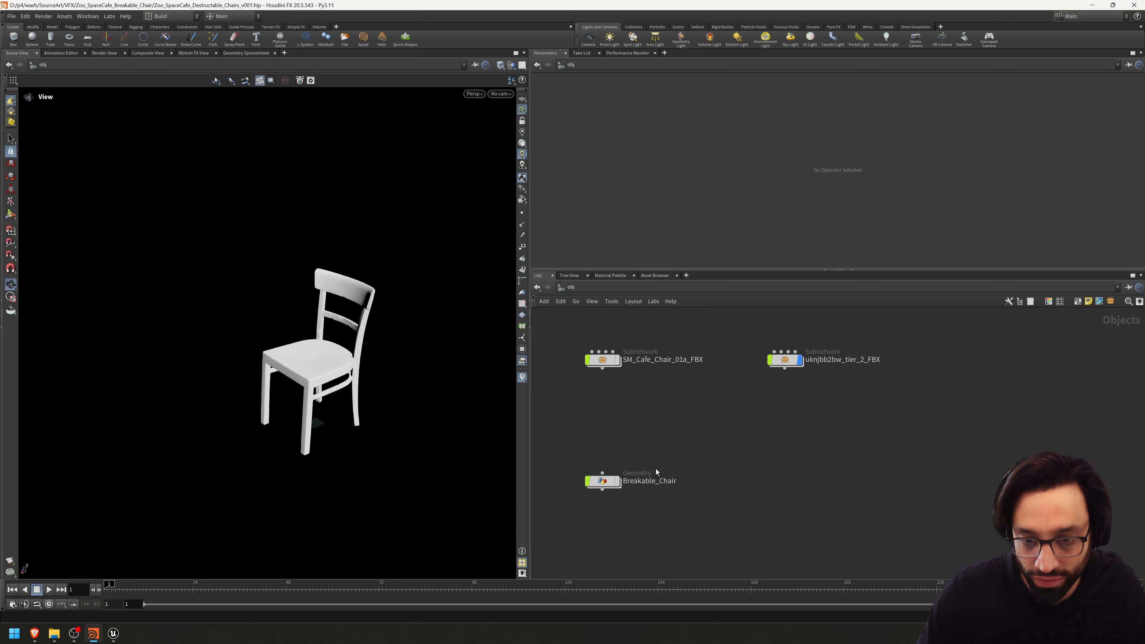
{"action": "left_click", "coordinate": [601, 482]}
{"action": "left_click", "coordinate": [801, 360]}
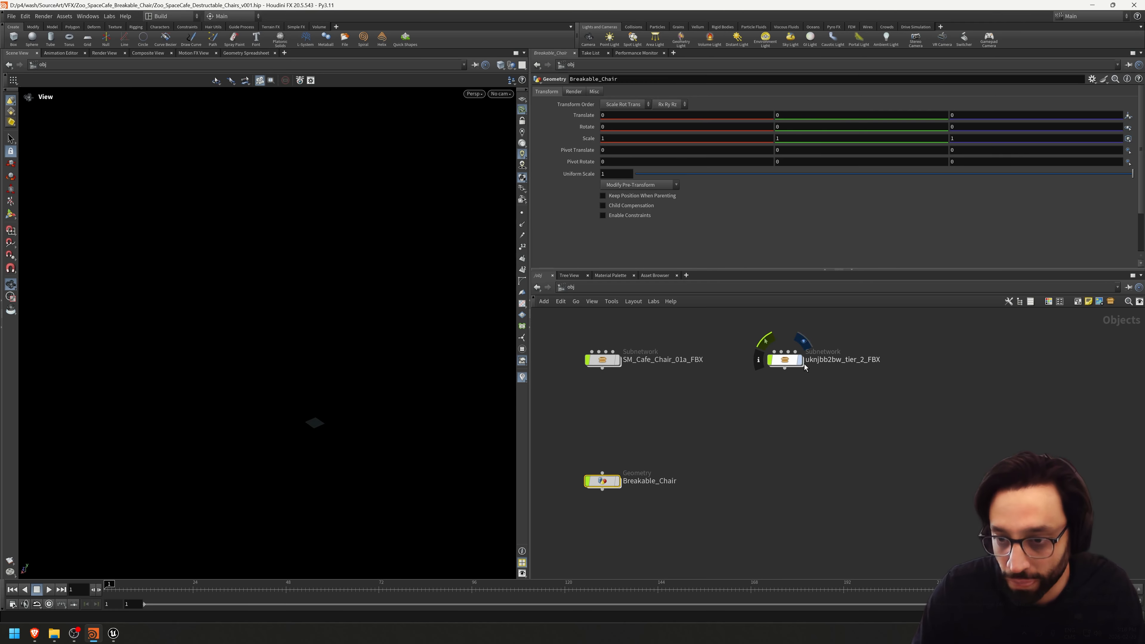
{"action": "left_click", "coordinate": [619, 482]}
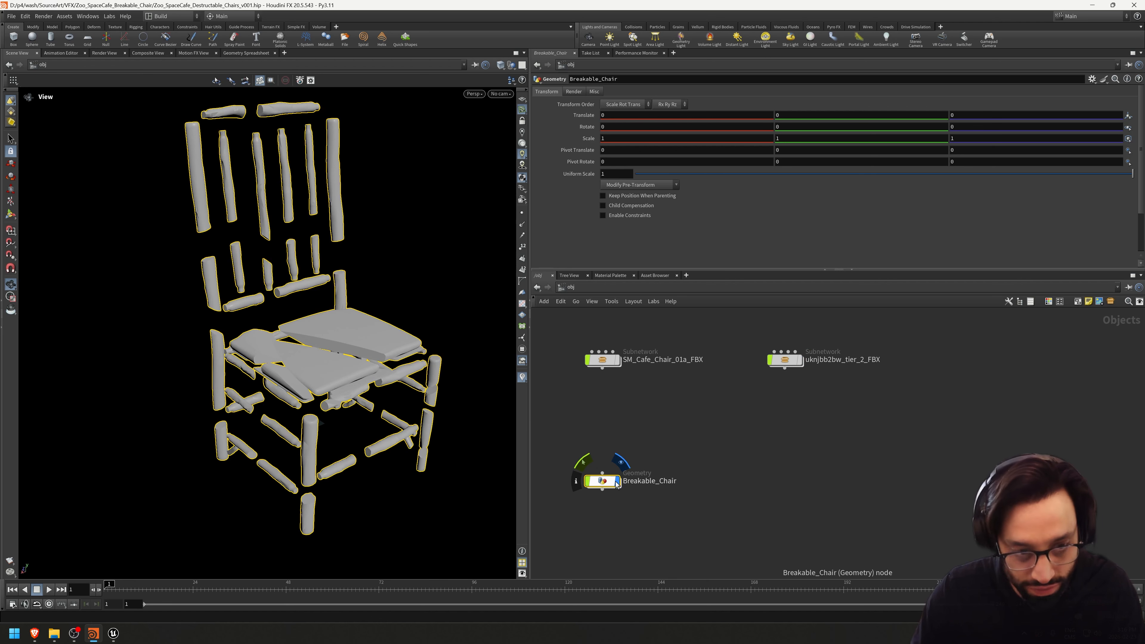
{"action": "double_click", "coordinate": [604, 481]}
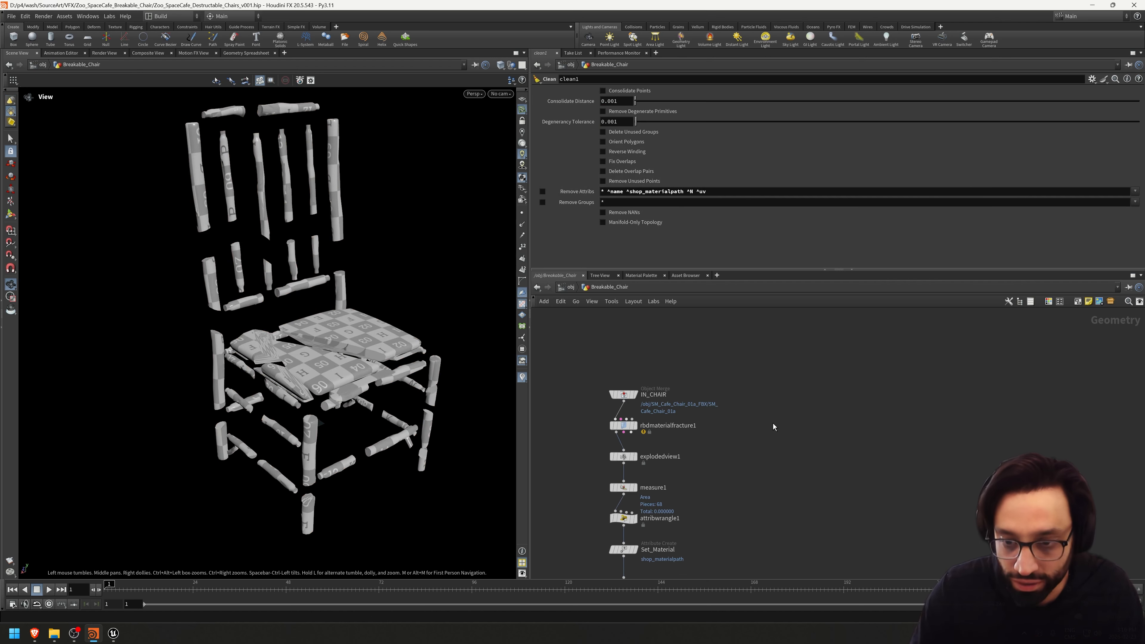
- Add an Object Merge node beside the existing IN_CHAIR node chain and name it IN_CHAIR_2
{"action": "key", "text": "Tab"}
{"action": "type", "text": "obj"}
{"action": "key", "text": "Return"}
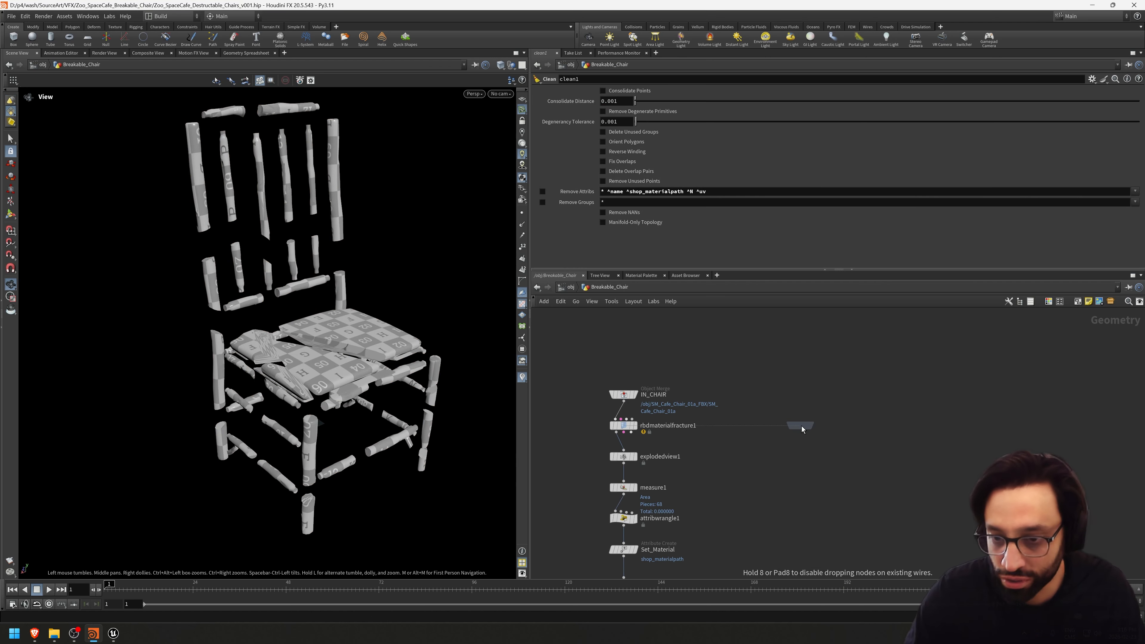
{"action": "left_click", "coordinate": [799, 405]}
{"action": "double_click", "coordinate": [829, 403]}
{"action": "type", "text": "IN_Ch"}
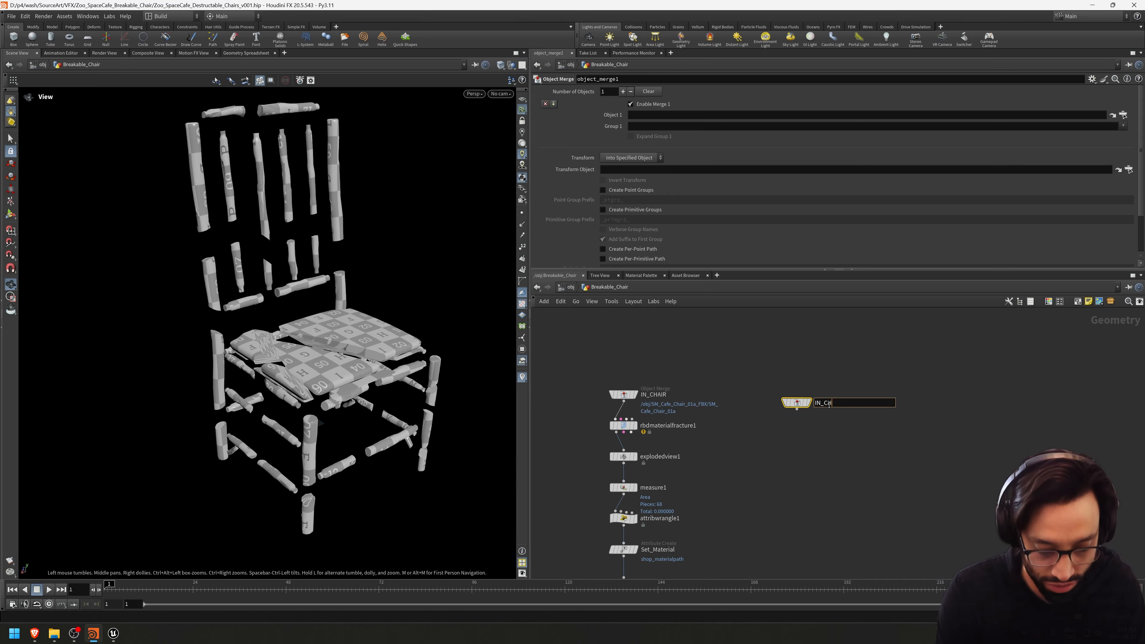
{"action": "type", "text": "AIR_2"}
{"action": "key", "text": "Return"}
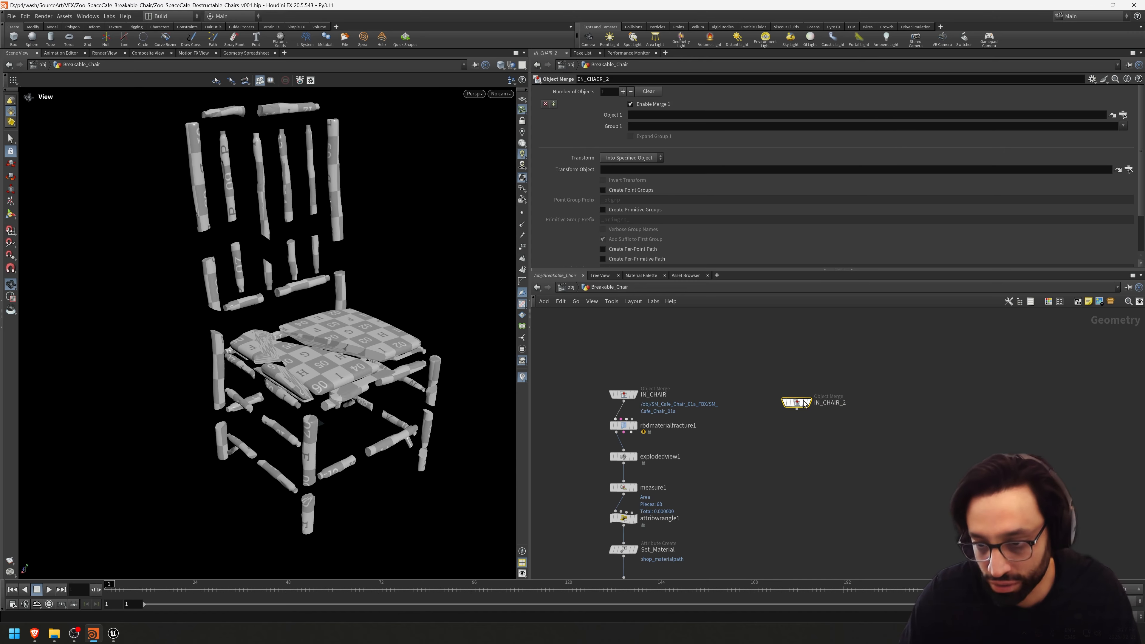
- Display IN_CHAIR_2, point it to /obj/uknjbb2bw_tier_2_FBX/uknjbb2bw_tier_2 and set its transform to Into This Object
{"action": "left_click_drag", "start_coordinate": [796, 403], "coordinate": [807, 399]}
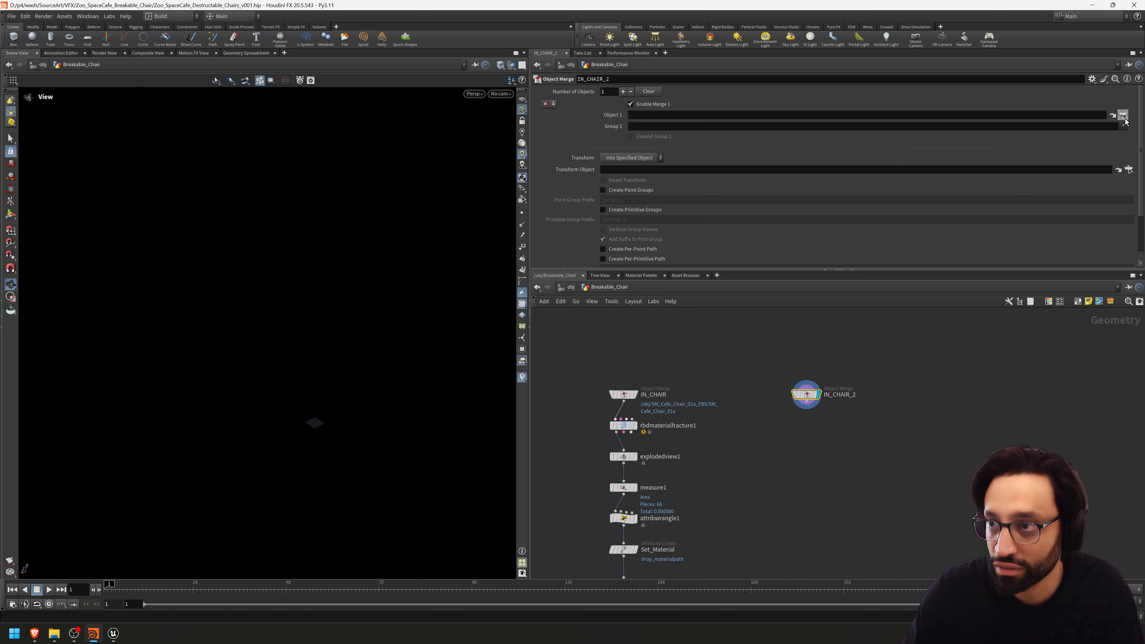
{"action": "left_click", "coordinate": [1124, 115]}
{"action": "left_click_drag", "start_coordinate": [1060, 39], "coordinate": [734, 108]}
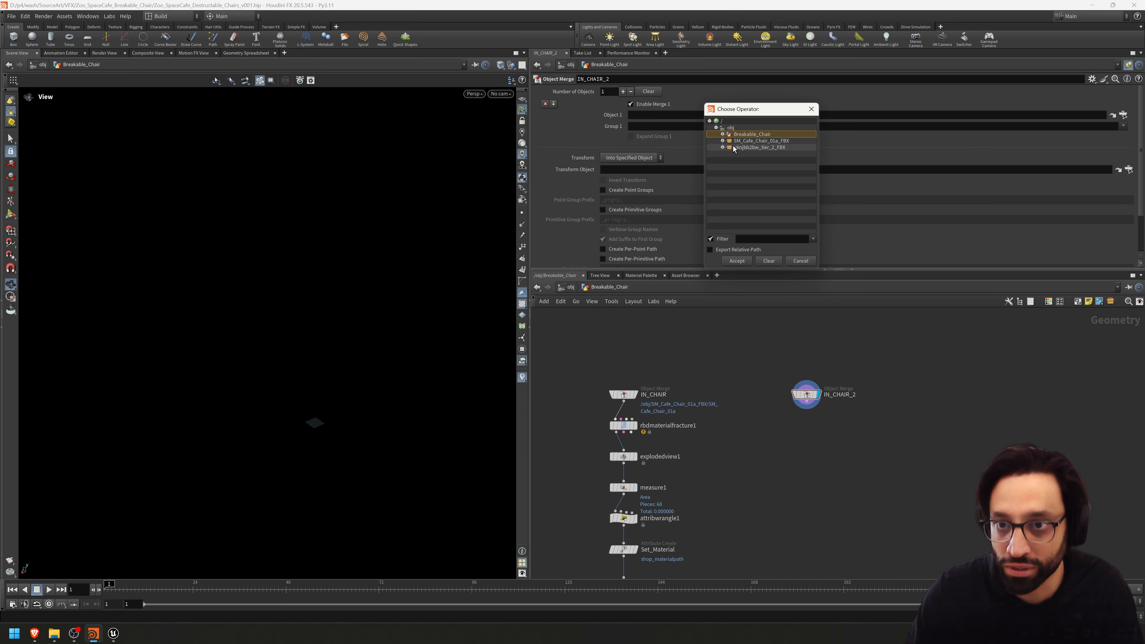
{"action": "left_click", "coordinate": [723, 148]}
{"action": "left_click", "coordinate": [744, 154]}
{"action": "left_click", "coordinate": [737, 261]}
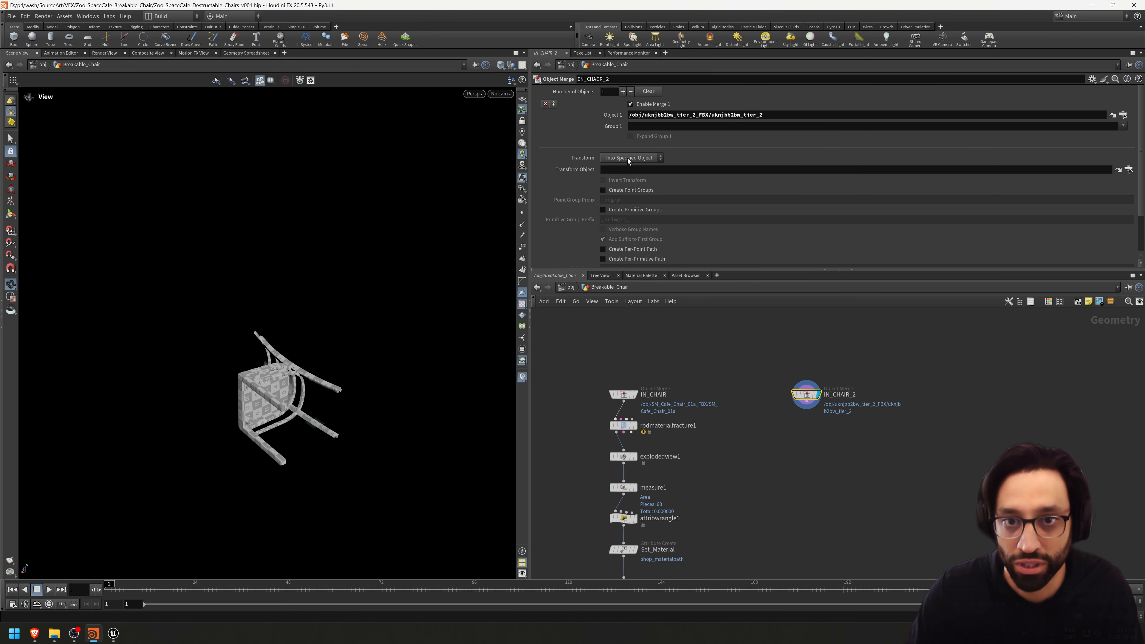
{"action": "left_click", "coordinate": [625, 179]}
{"action": "left_click_drag", "start_coordinate": [373, 307], "coordinate": [409, 402]}
{"action": "right_click_drag", "start_coordinate": [409, 401], "coordinate": [425, 347]}
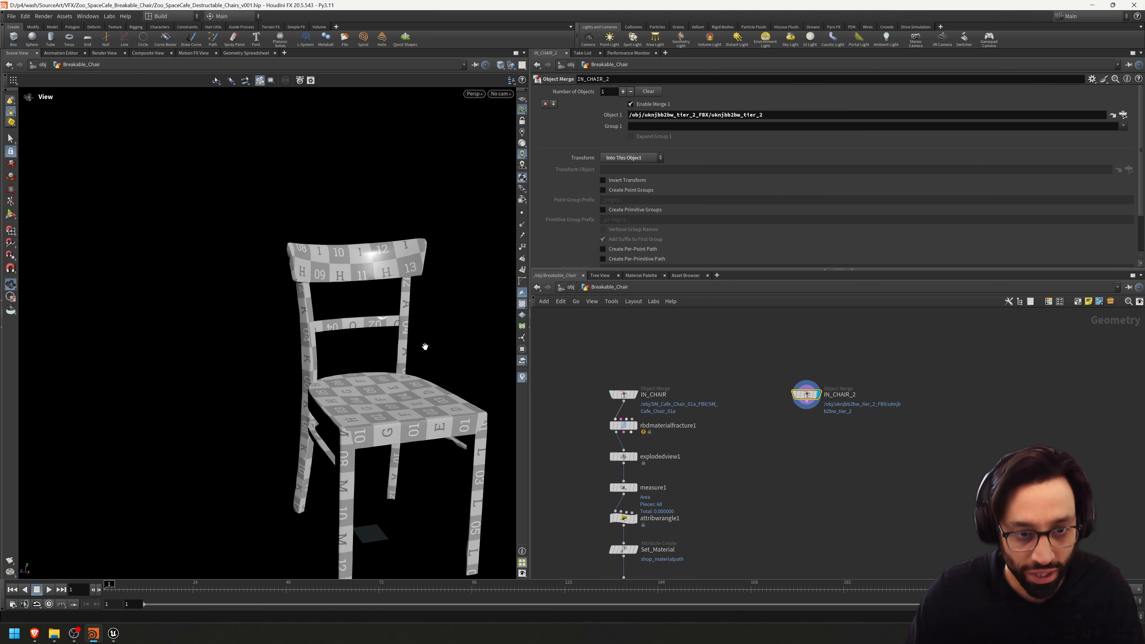
{"action": "middle_click_drag", "start_coordinate": [425, 346], "coordinate": [357, 285]}
{"action": "left_click_drag", "start_coordinate": [358, 286], "coordinate": [396, 321]}
{"action": "middle_click_drag", "start_coordinate": [818, 439], "coordinate": [837, 436]}
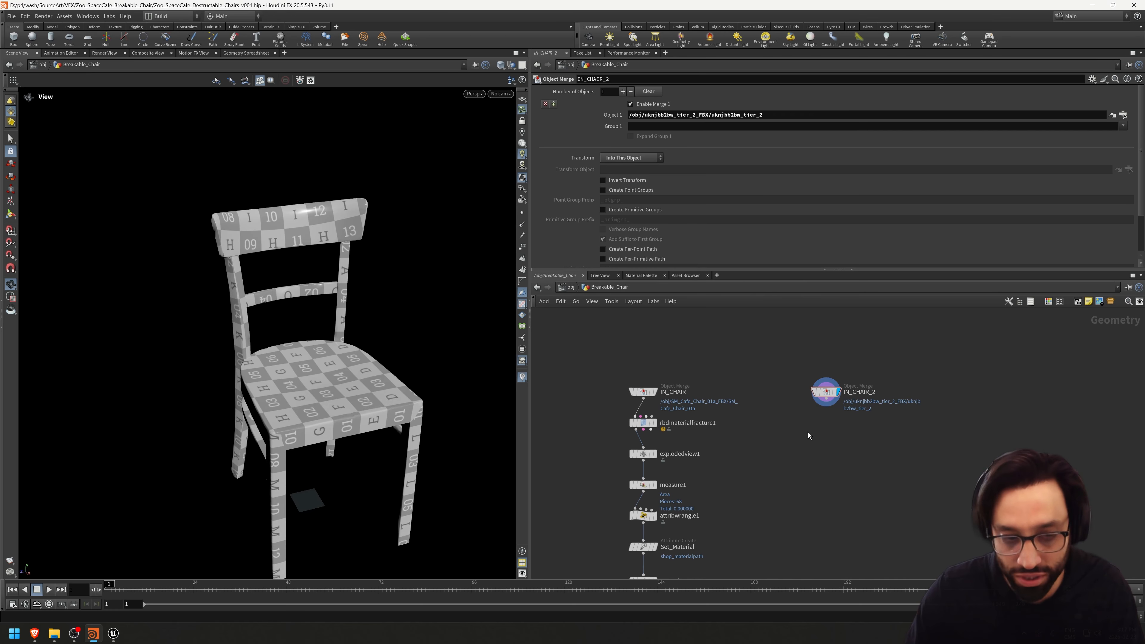
- Connect an Exploded View node to IN_CHAIR_2 and display it to inspect how the chair mesh separates
{"action": "key", "text": "Tab"}
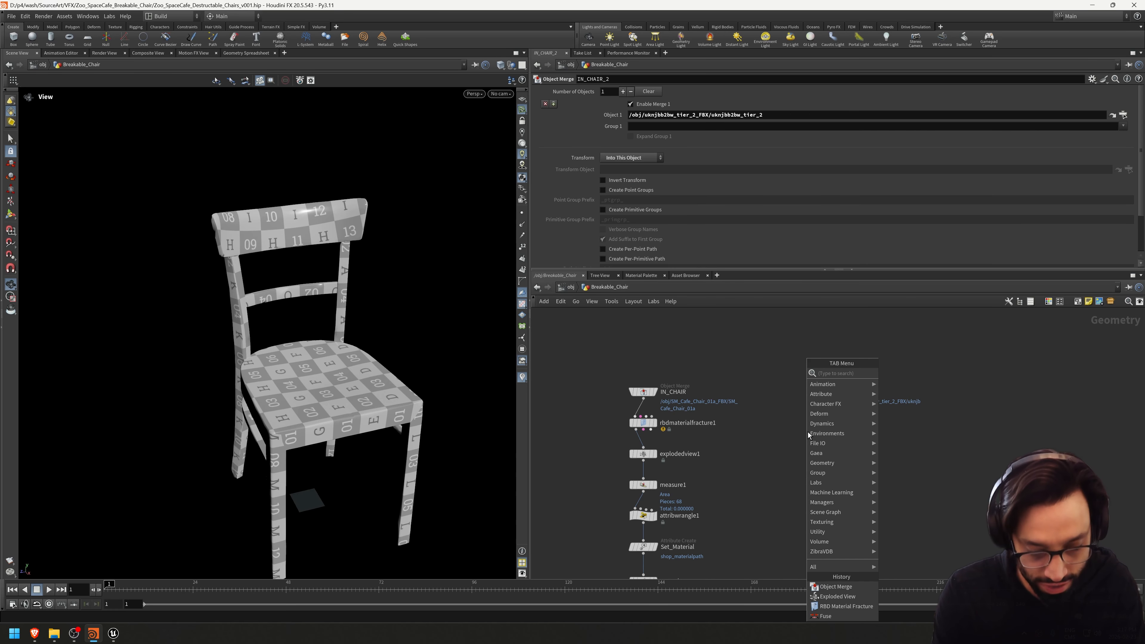
{"action": "type", "text": "expl"}
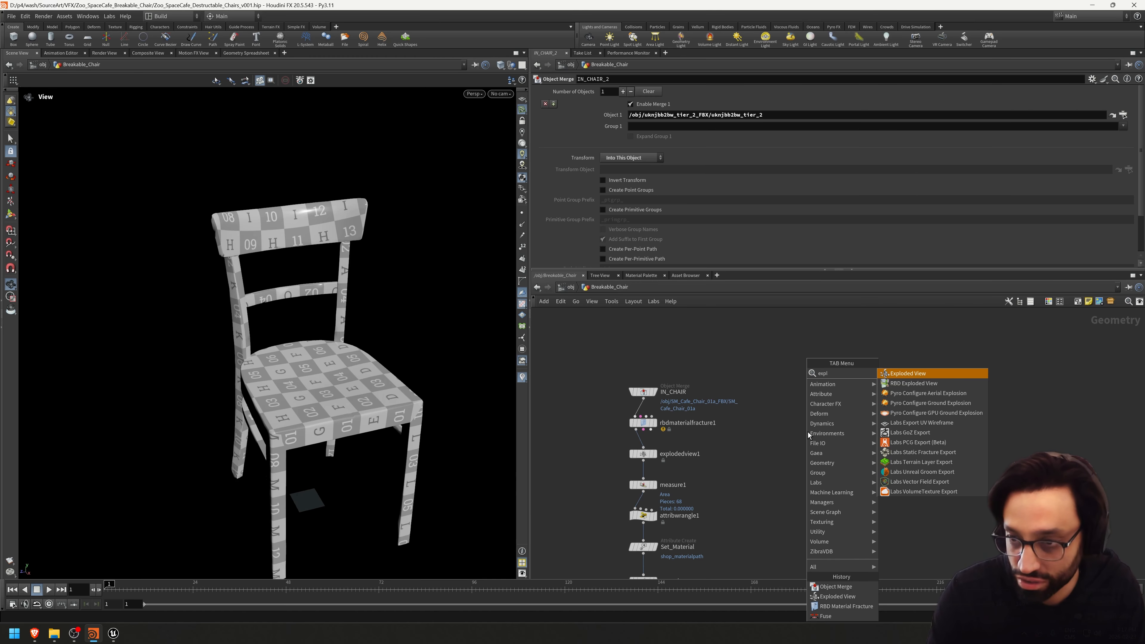
{"action": "key", "text": "Return"}
{"action": "left_click", "coordinate": [818, 429]}
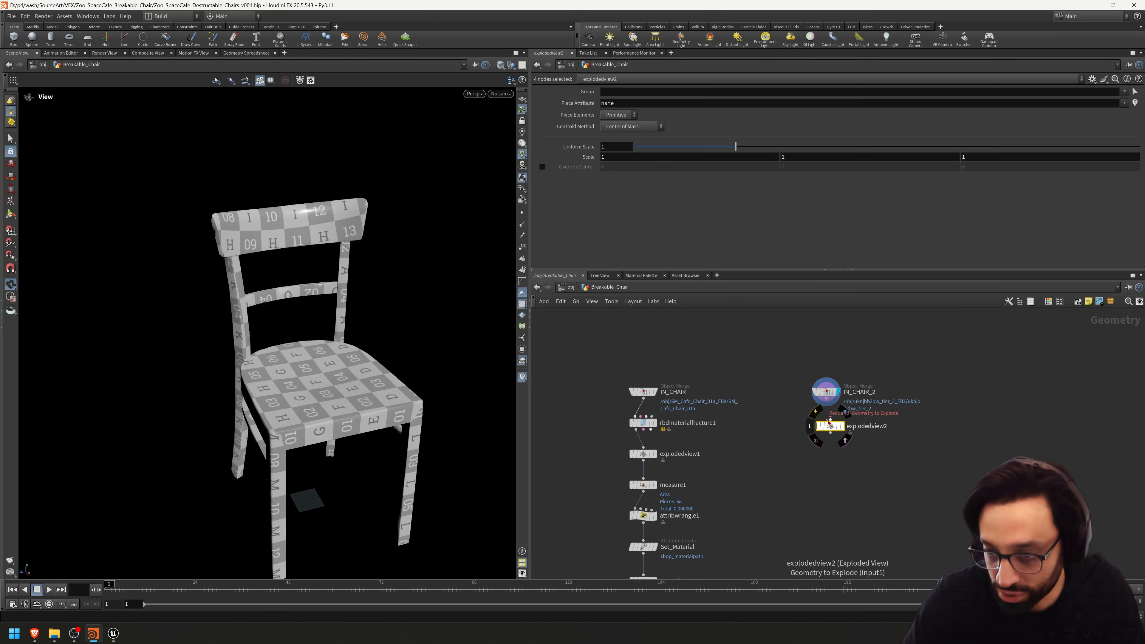
{"action": "left_click_drag", "start_coordinate": [336, 397], "coordinate": [402, 461]}
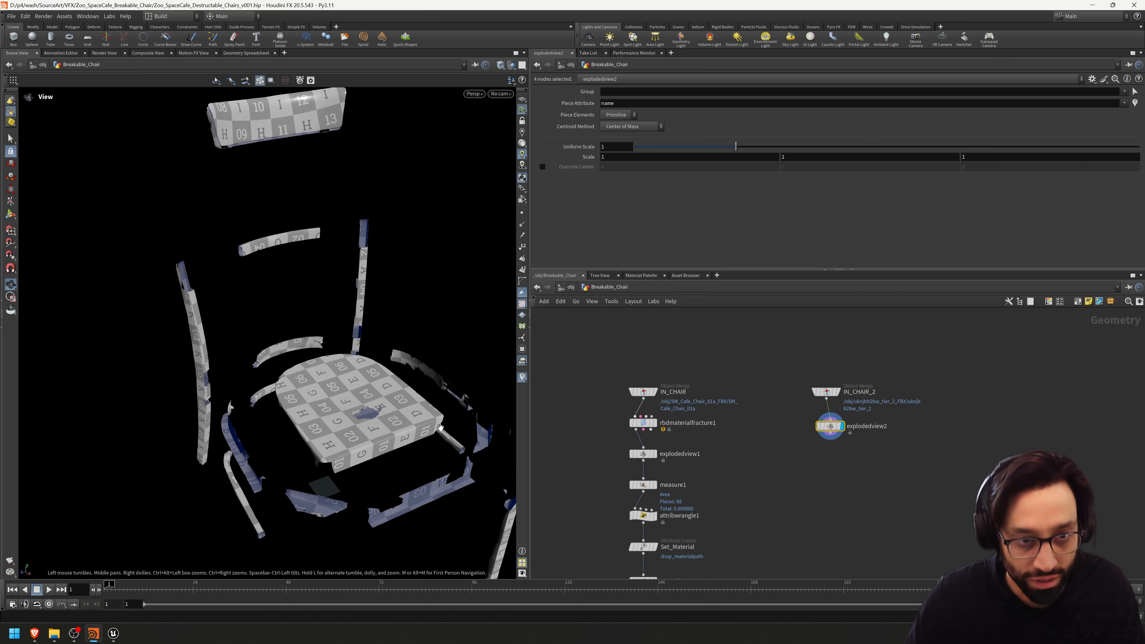
{"action": "right_click_drag", "start_coordinate": [406, 467], "coordinate": [366, 486]}
{"action": "left_click_drag", "start_coordinate": [366, 486], "coordinate": [262, 419]}
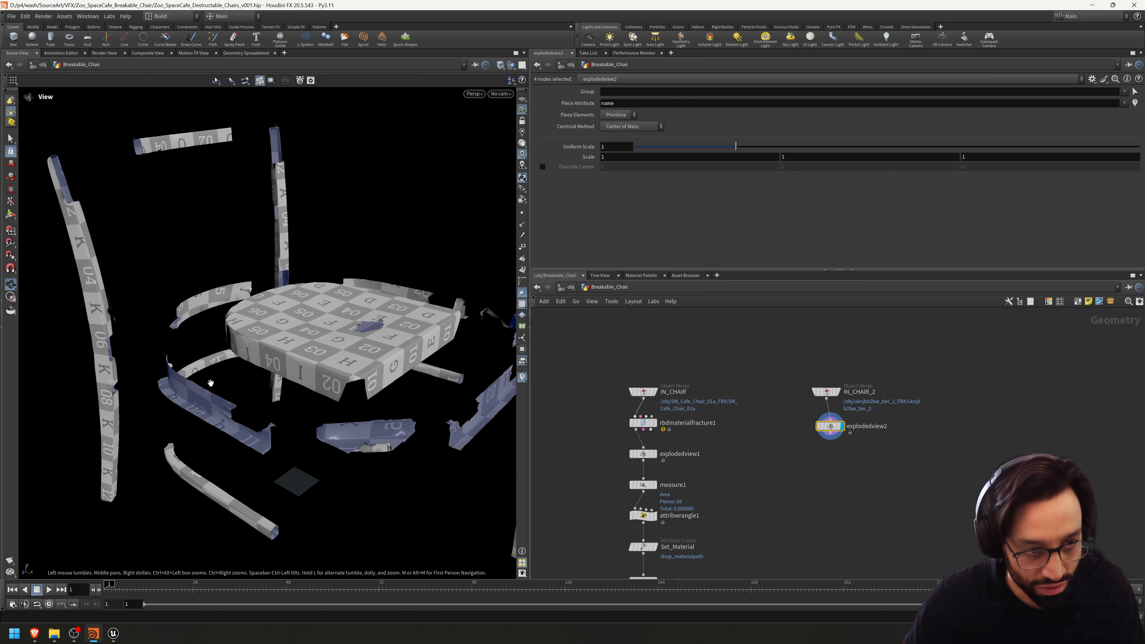
{"action": "left_click_drag", "start_coordinate": [488, 430], "coordinate": [467, 413]}
{"action": "middle_click_drag", "start_coordinate": [848, 470], "coordinate": [824, 482]}
- Insert a Fuse node between IN_CHAIR_2 and the Exploded View node, and raise the explosion's uniform scale to about 2.3
{"action": "key", "text": "Tab"}
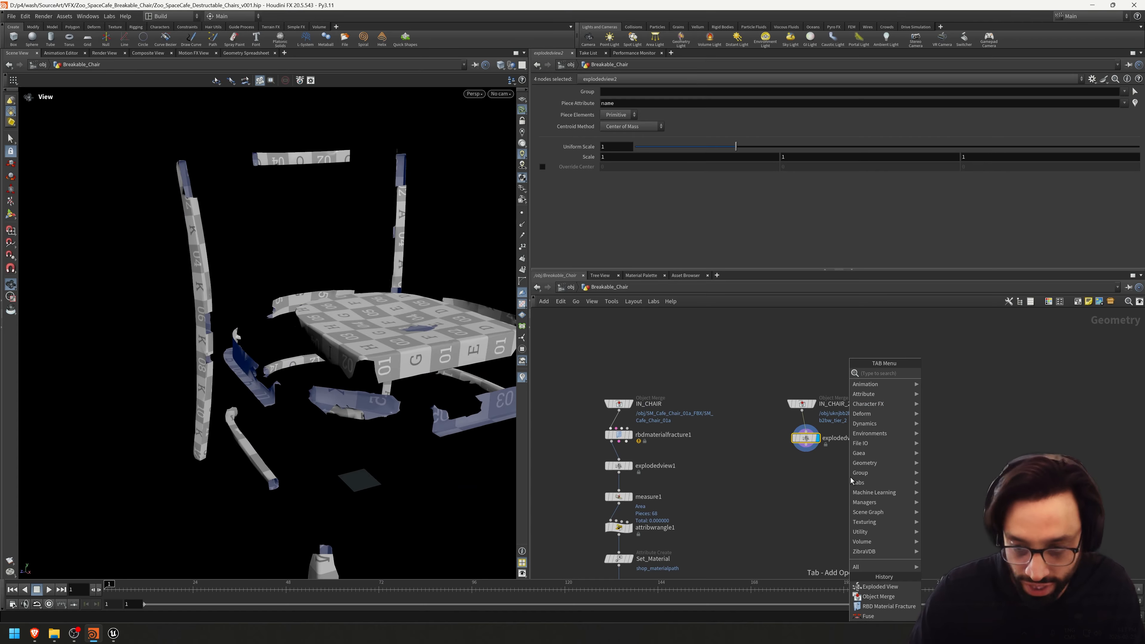
{"action": "type", "text": "fuse"}
{"action": "key", "text": "Return"}
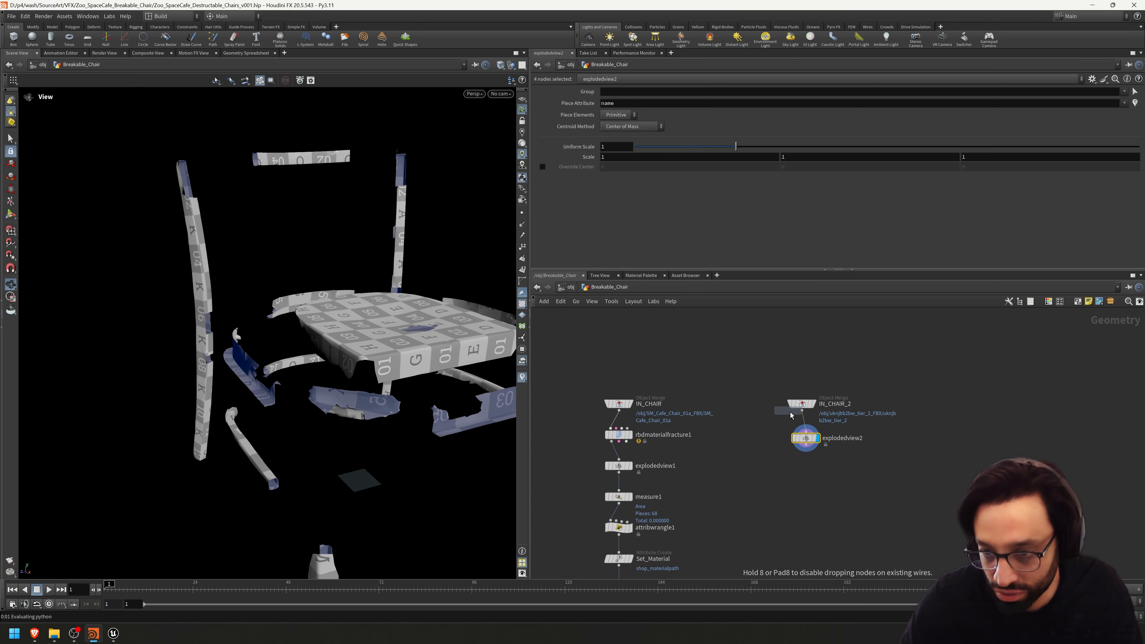
{"action": "left_click", "coordinate": [803, 433]}
{"action": "left_click", "coordinate": [815, 465]}
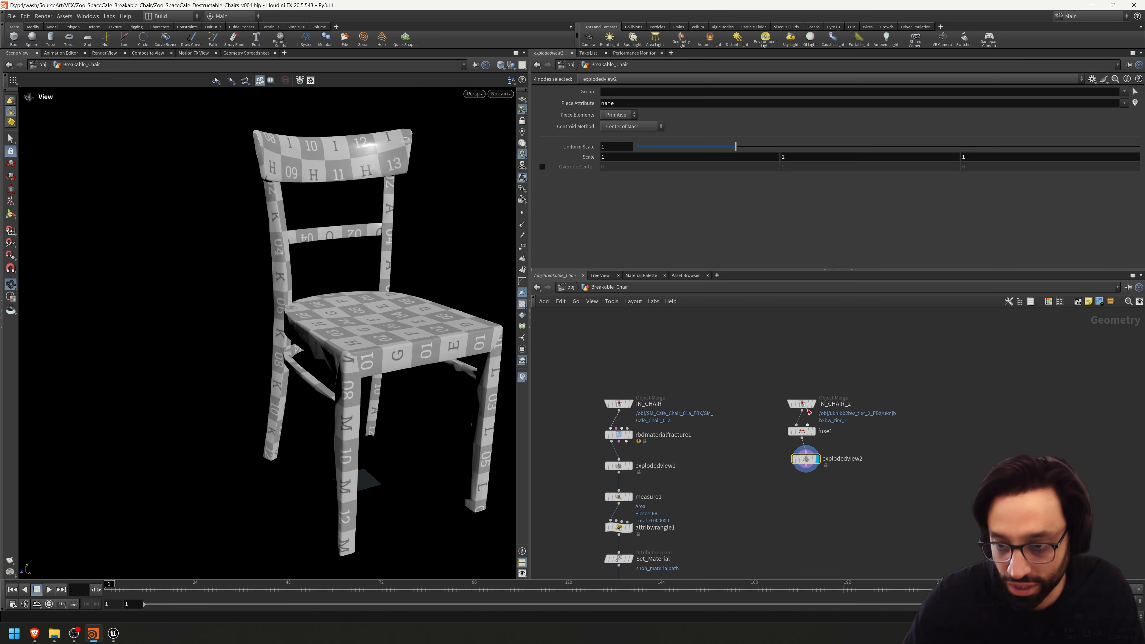
{"action": "left_click_drag", "start_coordinate": [735, 147], "coordinate": [865, 157]}
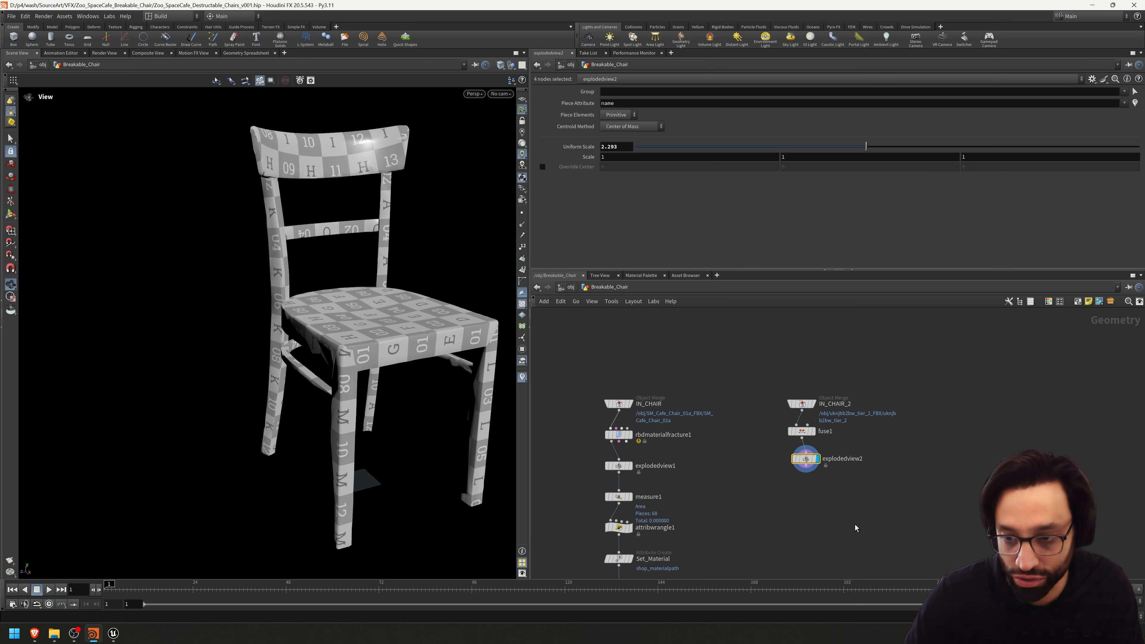
- Delete the Exploded View node below the Fuse node and lay out IN_CHAIR_2 and fuse1 neatly
{"action": "left_click_drag", "start_coordinate": [851, 516], "coordinate": [782, 444]}
{"action": "key", "text": "Delete"}
{"action": "left_click_drag", "start_coordinate": [772, 389], "coordinate": [829, 446]}
{"action": "key", "text": "l"}
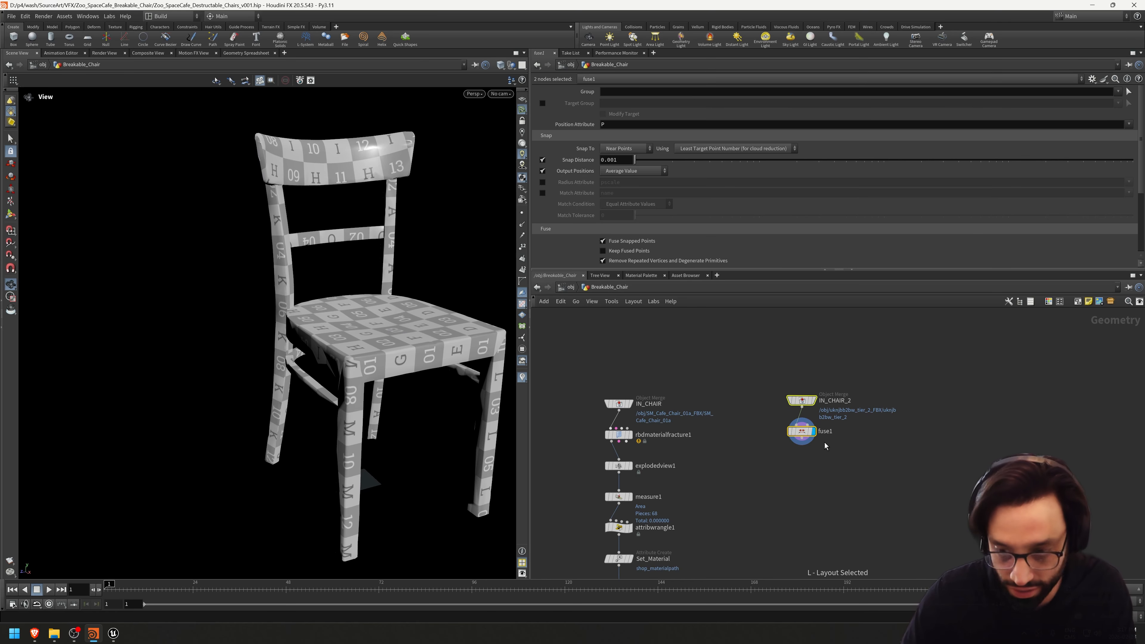
{"action": "left_click", "coordinate": [829, 454]}
- Add an RBD Material Fracture node, connect it below fuse1, and display its result
{"action": "middle_click_drag", "start_coordinate": [831, 459], "coordinate": [811, 449]}
{"action": "key", "text": "Tab"}
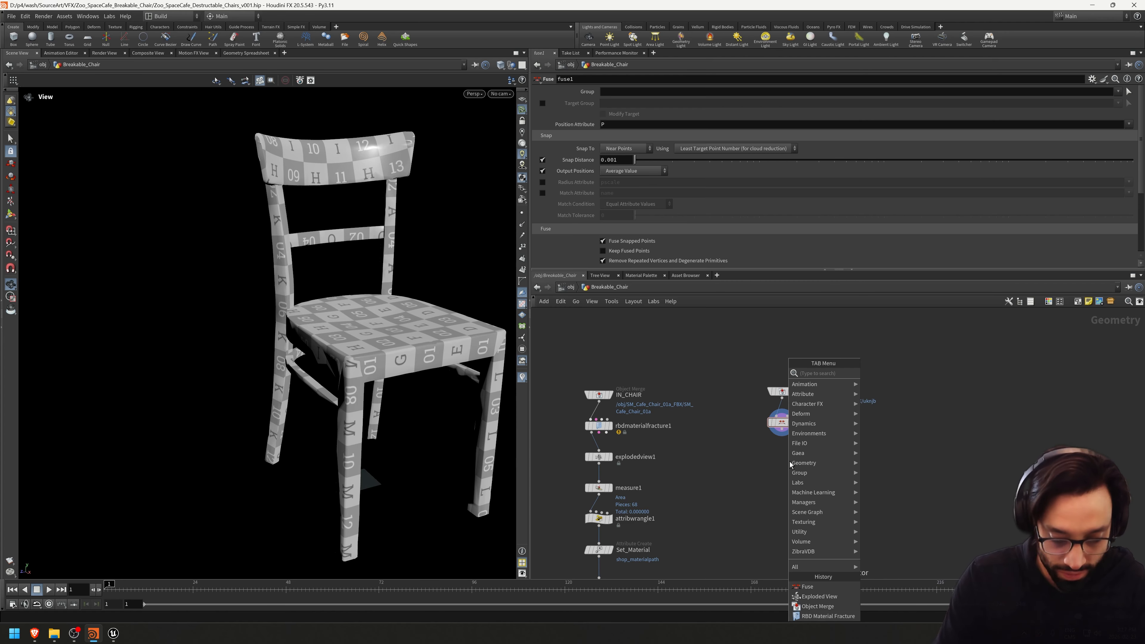
{"action": "type", "text": "r"}
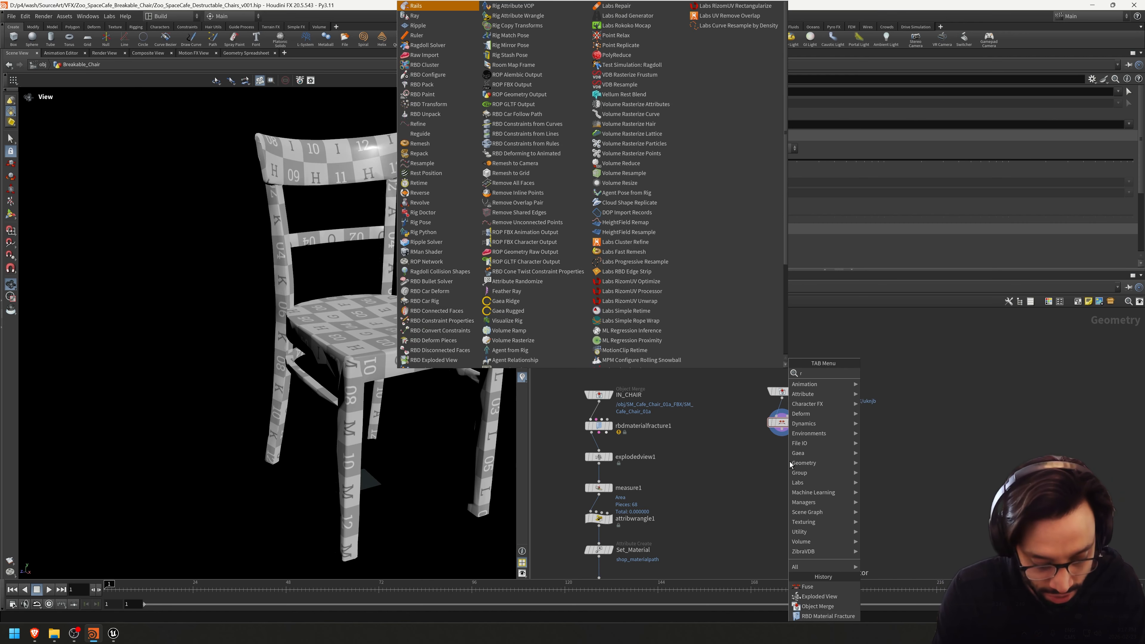
{"action": "type", "text": "bdfra"}
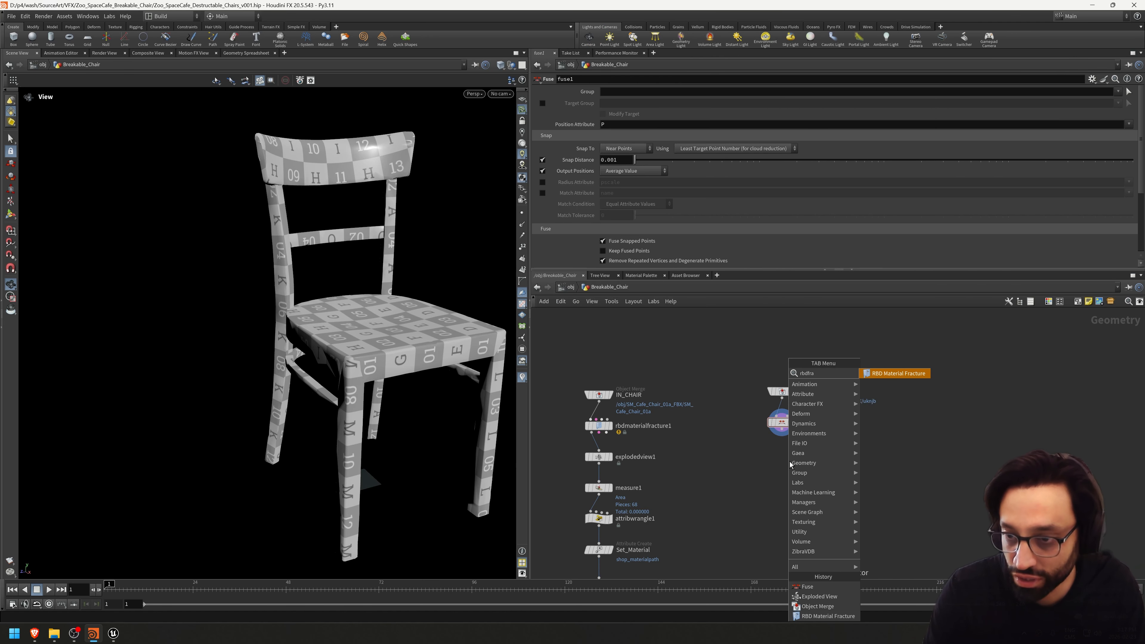
{"action": "key", "text": "Return"}
{"action": "left_click", "coordinate": [790, 464]}
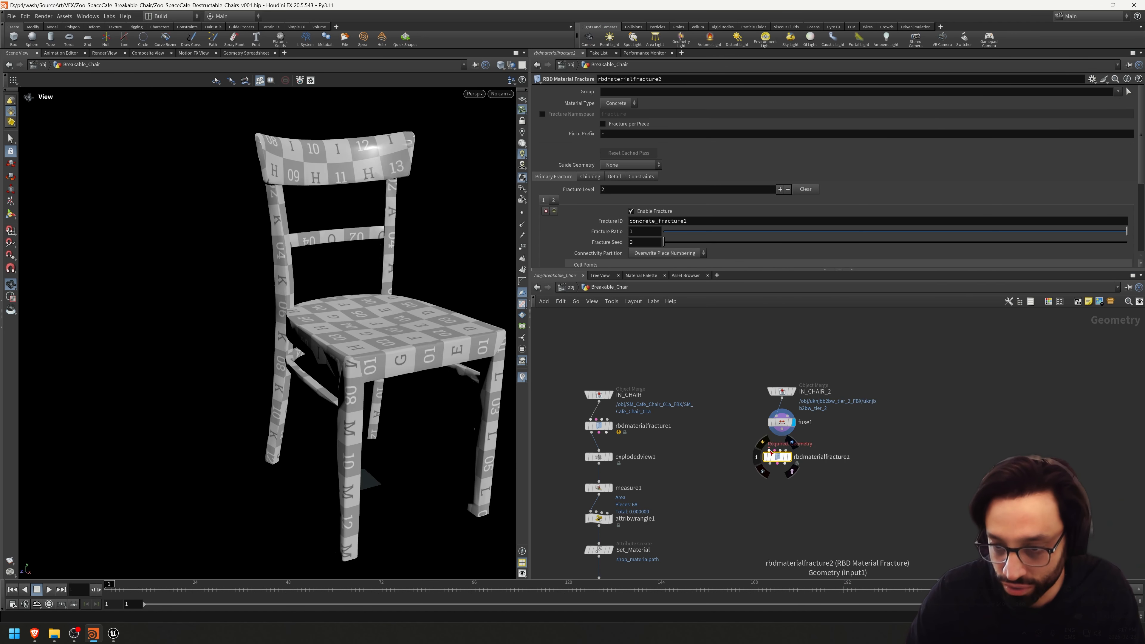
{"action": "mouse_move", "coordinate": [783, 465]}
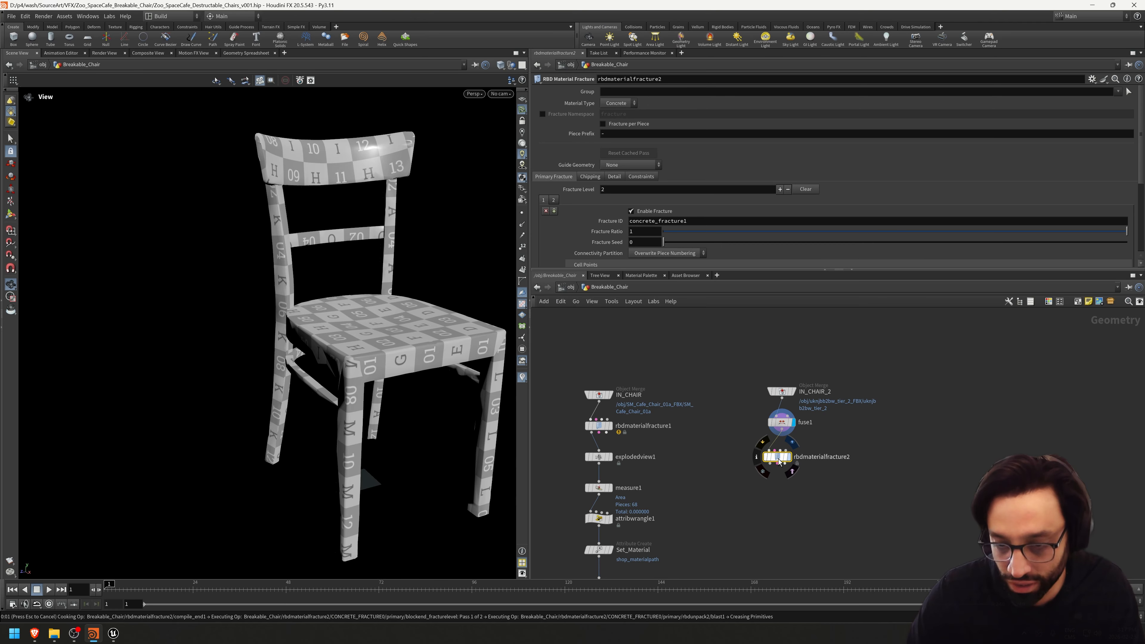
{"action": "left_click", "coordinate": [792, 442]}
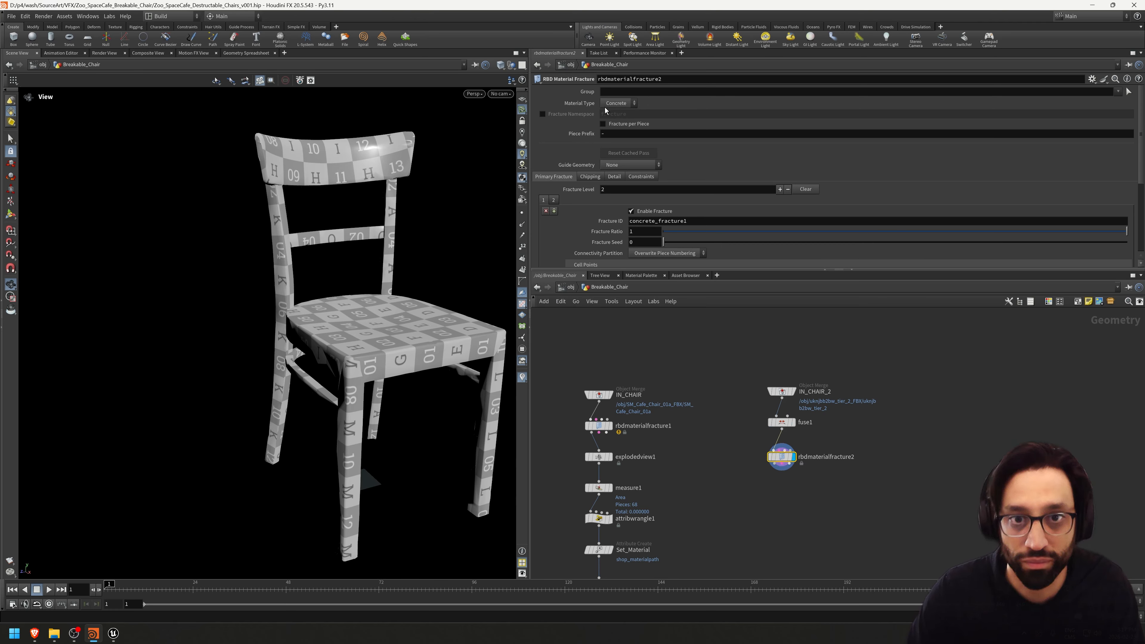
- Examine the material type options of the new RBD Material Fracture node and view the whole chair
{"action": "left_click", "coordinate": [624, 105]}
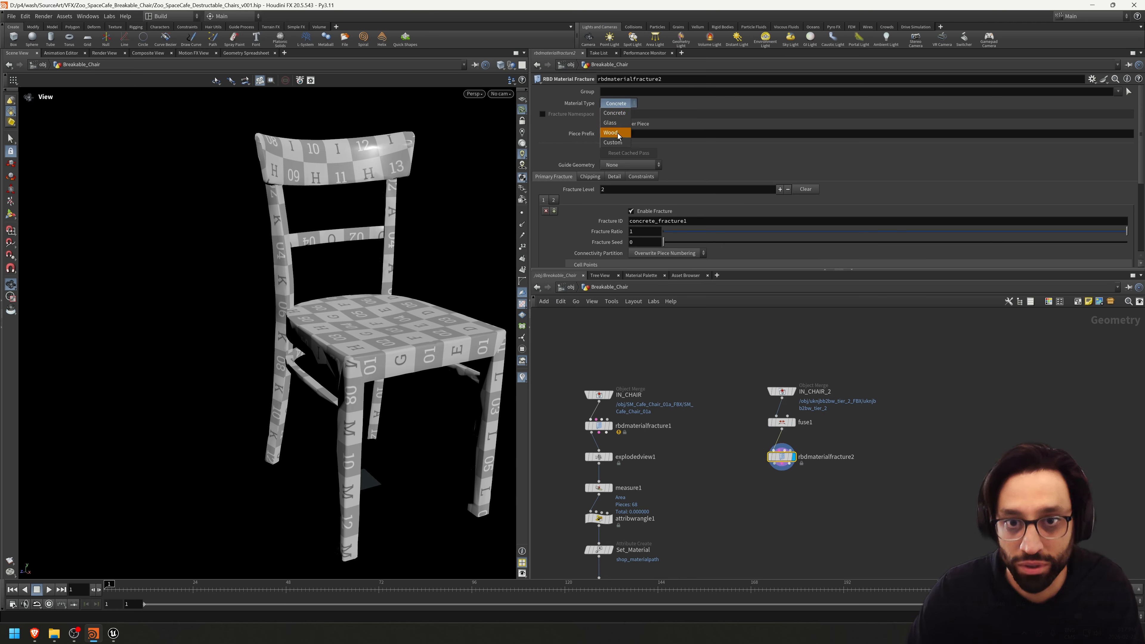
{"action": "left_click", "coordinate": [622, 106]}
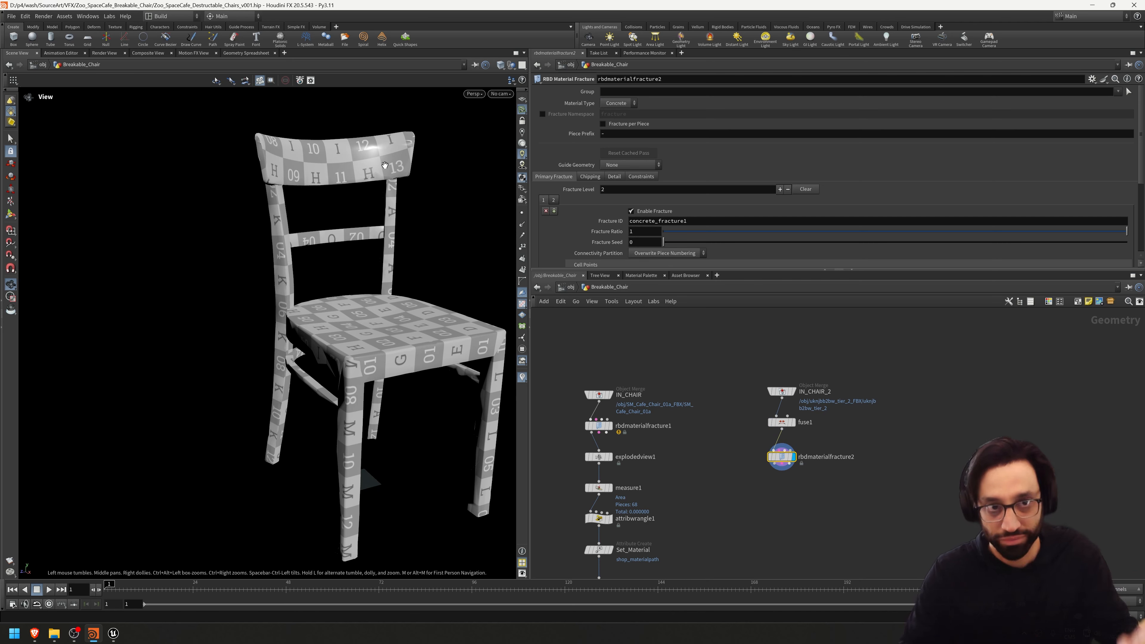
{"action": "middle_click_drag", "start_coordinate": [395, 195], "coordinate": [404, 199]}
{"action": "scroll", "coordinate": [404, 199], "scroll_direction": "down", "scroll_amount": 2}
{"action": "middle_click_drag", "start_coordinate": [487, 249], "coordinate": [397, 250]}
{"action": "scroll", "coordinate": [394, 257], "scroll_direction": "up", "scroll_amount": 1}
{"action": "left_click_drag", "start_coordinate": [396, 258], "coordinate": [379, 255]}
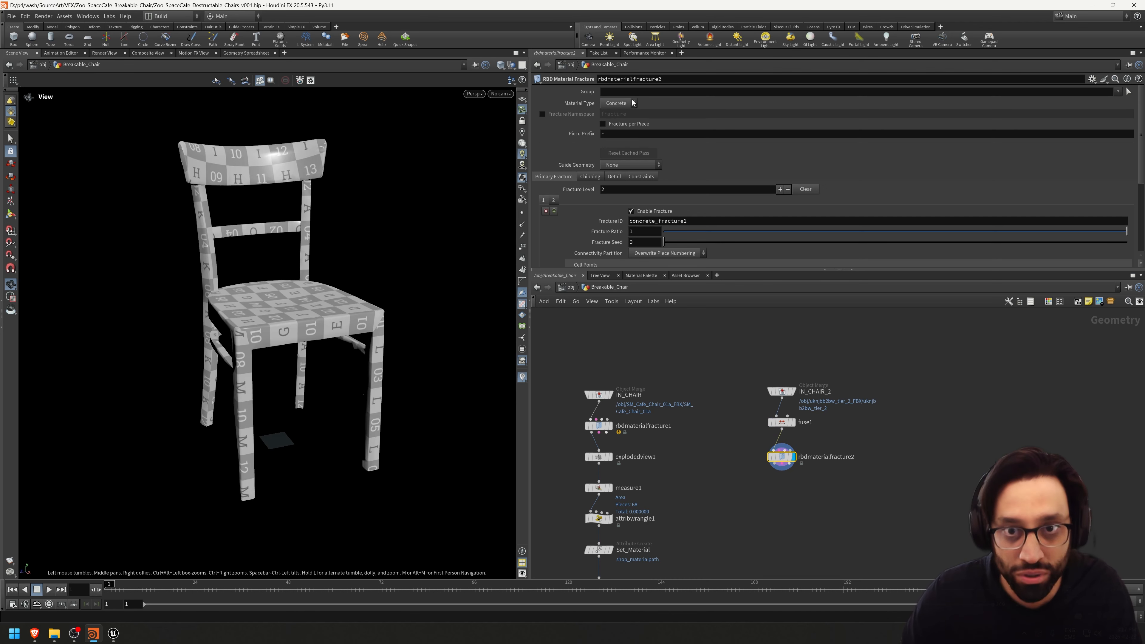
- Disable constraint creation on rbdmaterialfracture2
{"action": "left_click_drag", "start_coordinate": [292, 362], "coordinate": [338, 352]}
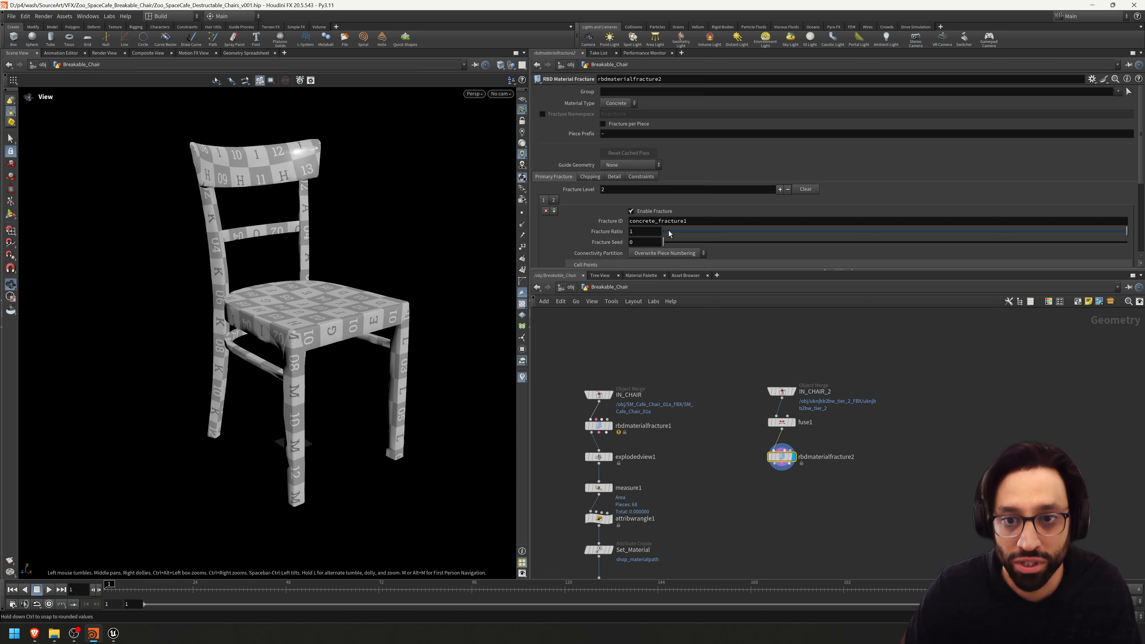
{"action": "left_click", "coordinate": [617, 178]}
{"action": "left_click", "coordinate": [642, 177]}
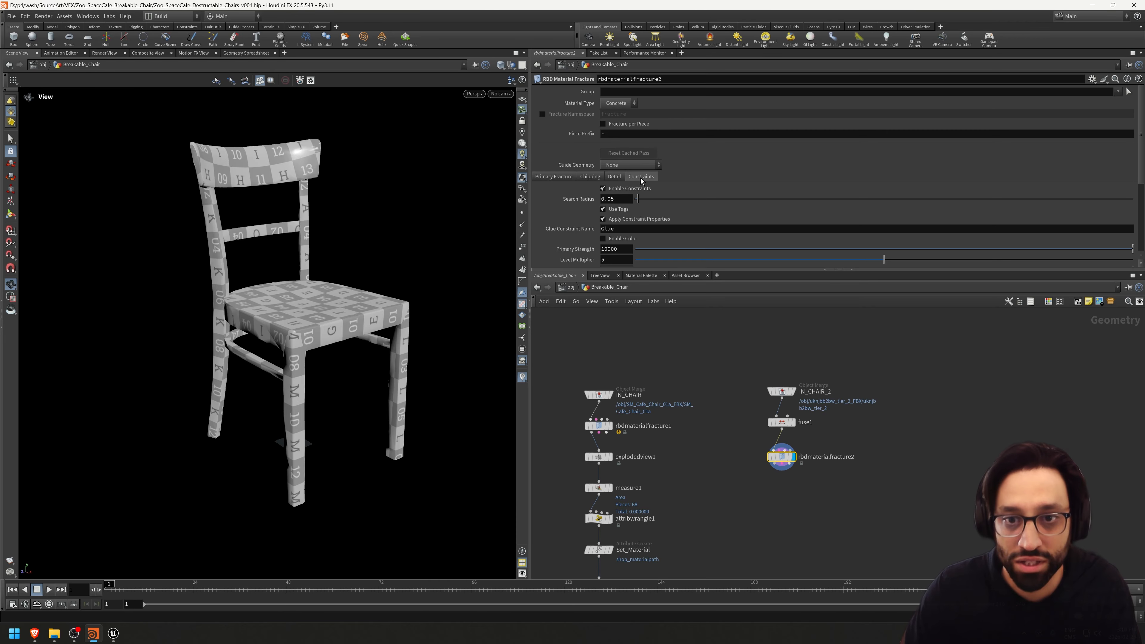
{"action": "left_click", "coordinate": [603, 189]}
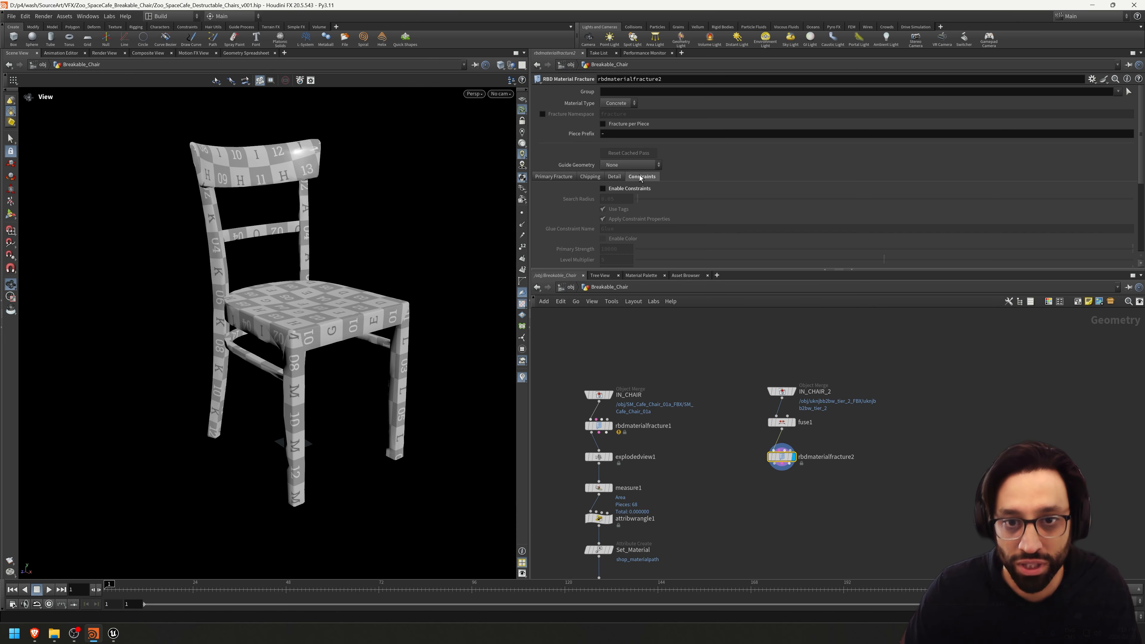
- Set Scatter Points to 2 for both primary fracture levels of rbdmaterialfracture2
{"action": "left_click", "coordinate": [566, 178]}
{"action": "scroll", "coordinate": [574, 209], "scroll_direction": "down", "scroll_amount": 3}
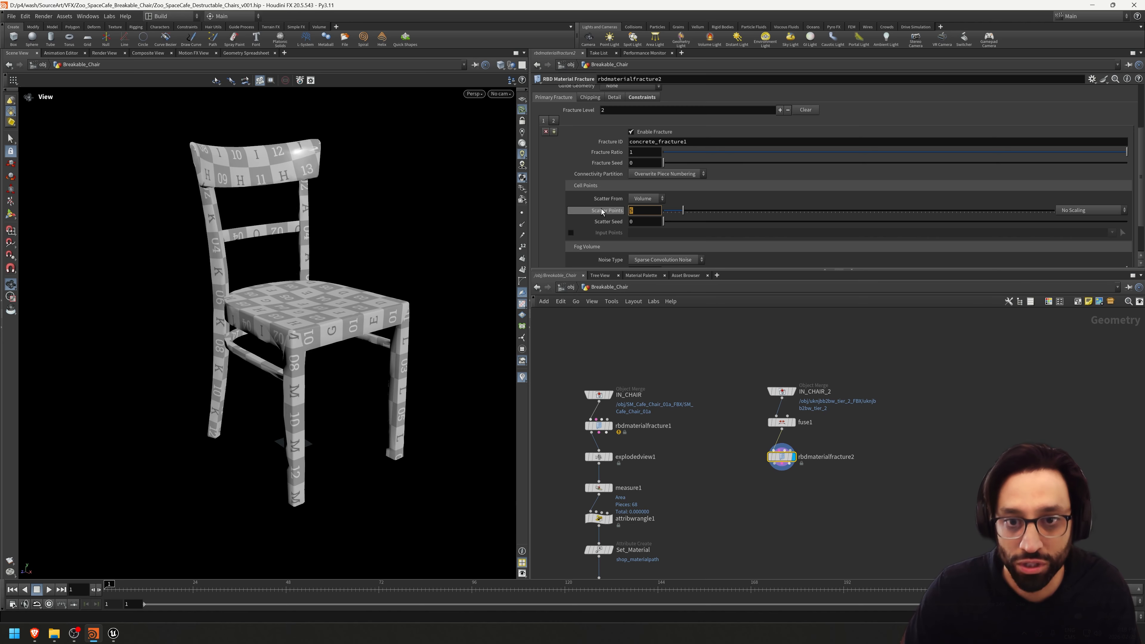
{"action": "left_click", "coordinate": [554, 121]}
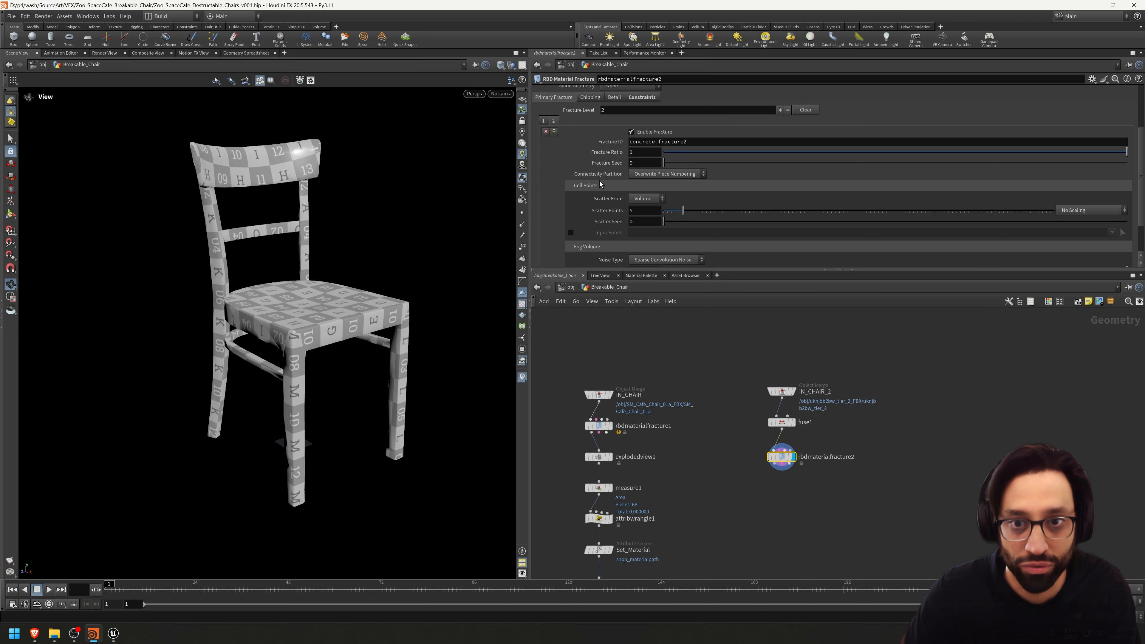
{"action": "type", "text": "2"}
{"action": "key", "text": "Return"}
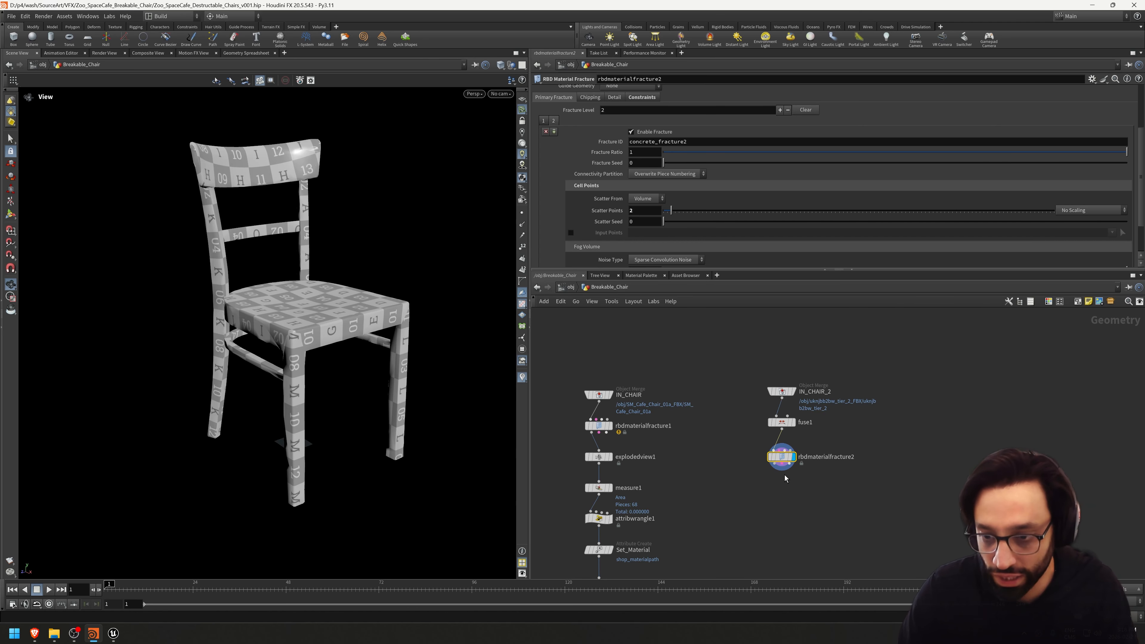
- Add an Exploded View node, connect it below rbdmaterialfracture2, and display its result
{"action": "key", "text": "Tab"}
{"action": "type", "text": "explo"}
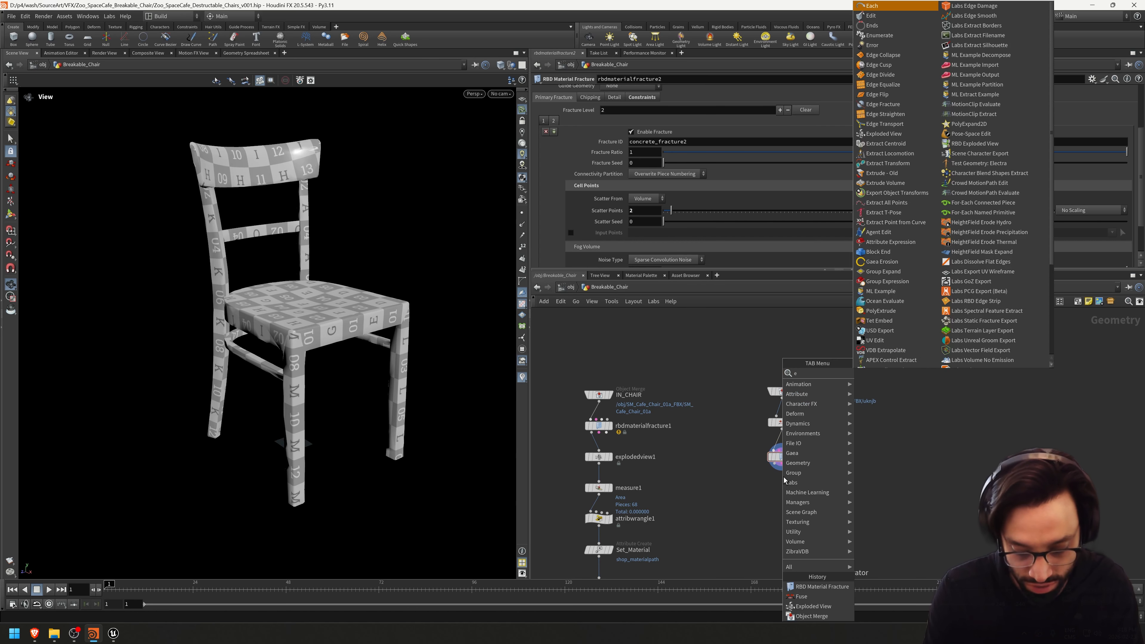
{"action": "key", "text": "Return"}
{"action": "left_click", "coordinate": [783, 478]}
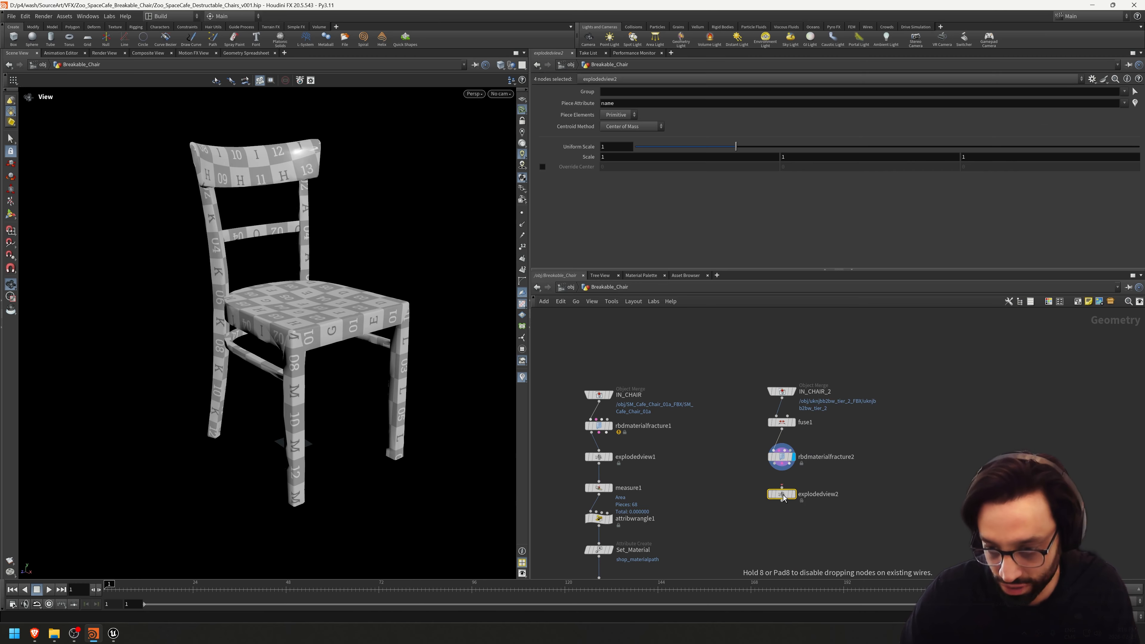
{"action": "left_click", "coordinate": [792, 494]}
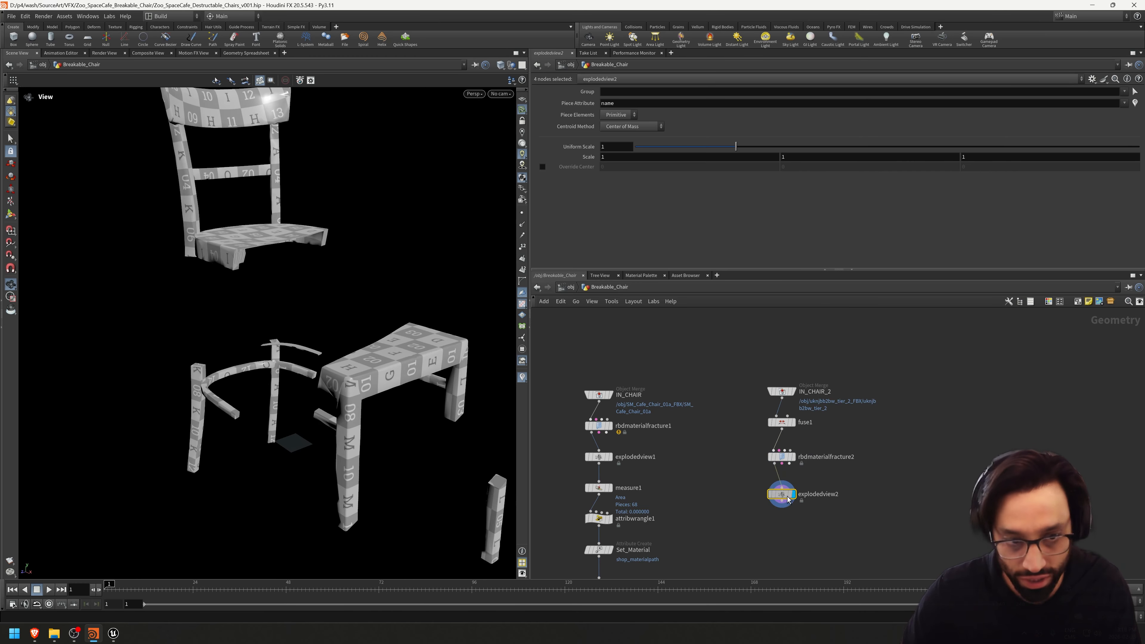
- Reduce the new Exploded View node's uniform scale to about 0.243 so the chair pieces sit closer together
{"action": "right_click_drag", "start_coordinate": [337, 450], "coordinate": [375, 397]}
{"action": "left_click_drag", "start_coordinate": [376, 397], "coordinate": [316, 393]}
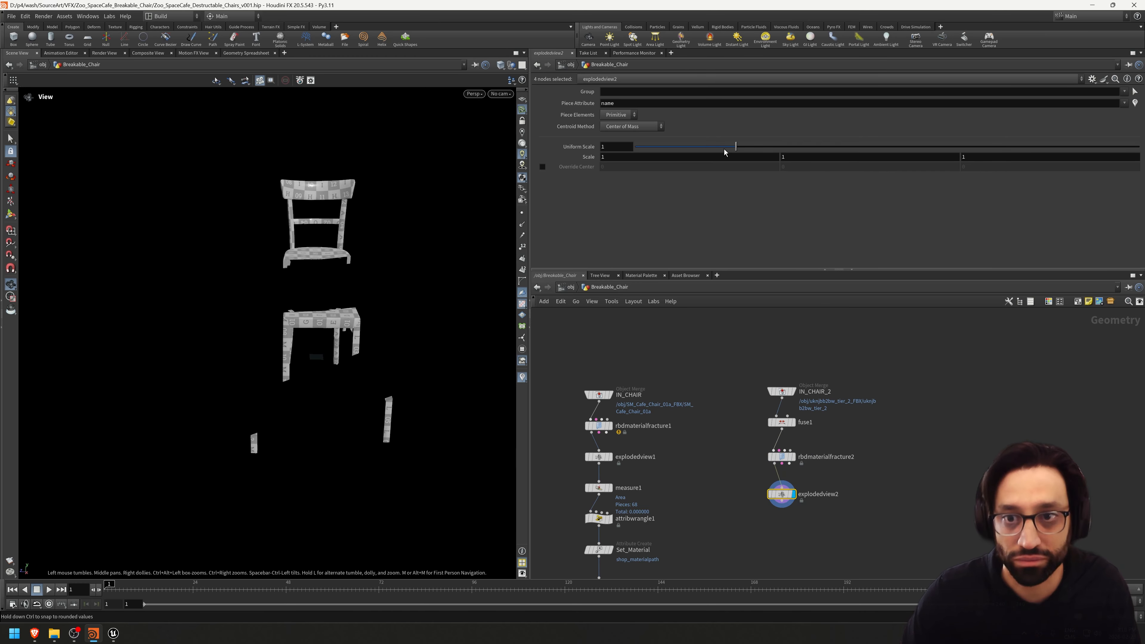
{"action": "left_click_drag", "start_coordinate": [725, 152], "coordinate": [659, 148]}
{"action": "scroll", "coordinate": [390, 242], "scroll_direction": "up", "scroll_amount": 5}
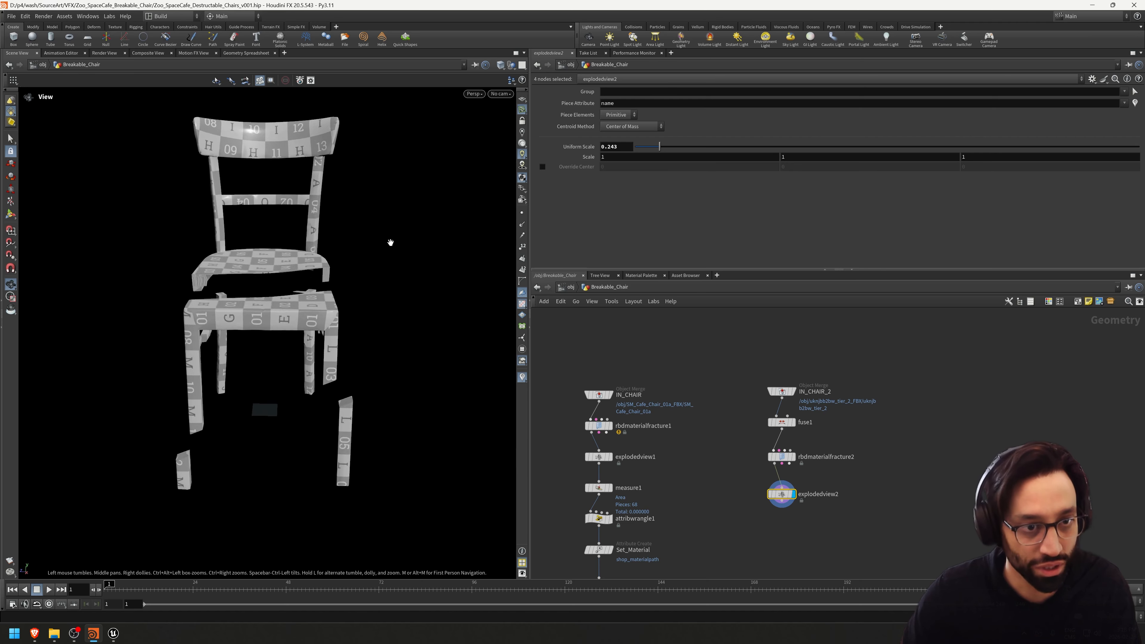
{"action": "mouse_move", "coordinate": [391, 243]}
{"action": "left_mouse_down"}
{"action": "mouse_move", "coordinate": [486, 230]}
{"action": "mouse_move", "coordinate": [411, 245]}
{"action": "left_mouse_up"}
- Set Scatter Points to 5 for the second fracture level of rbdmaterialfracture2
{"action": "left_click", "coordinate": [774, 452]}
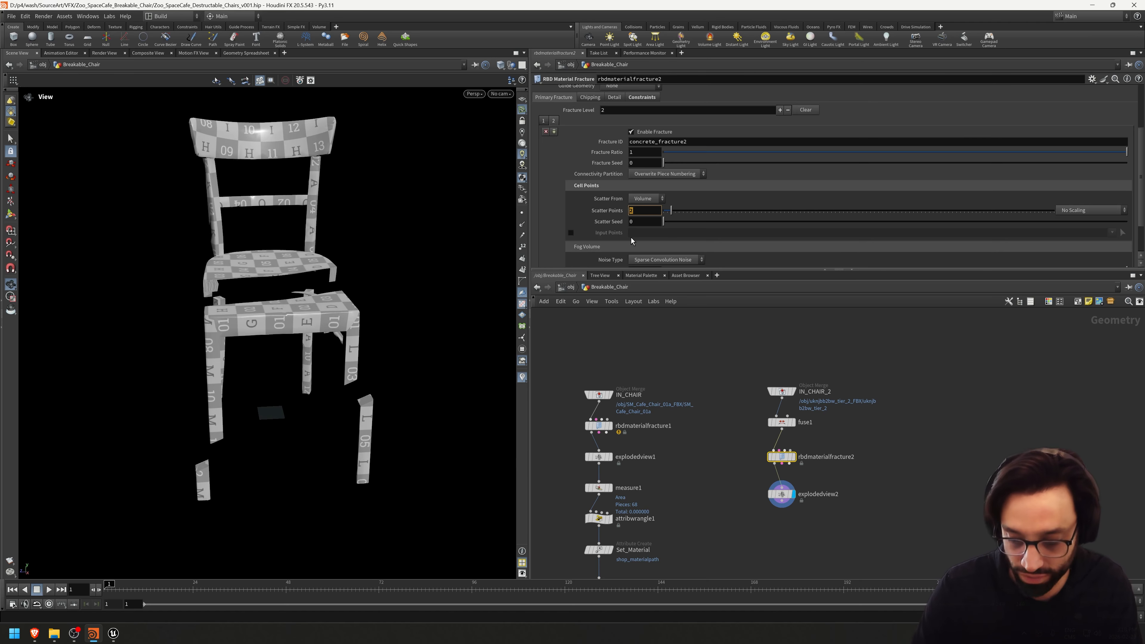
{"action": "type", "text": "5"}
{"action": "key", "text": "Return"}
{"action": "left_click_drag", "start_coordinate": [499, 272], "coordinate": [465, 293]}
- Set Scatter Points to 5 for the first fracture level and inspect the fractured chair from several angles
{"action": "left_click", "coordinate": [544, 121]}
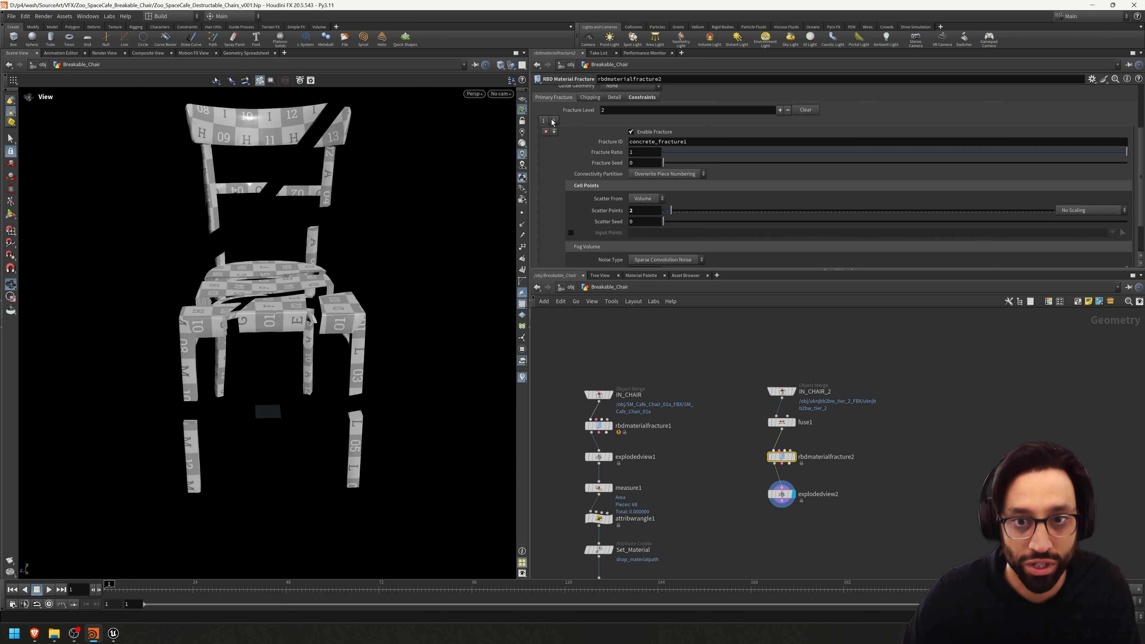
{"action": "key", "text": "BackSpace"}
{"action": "type", "text": "5"}
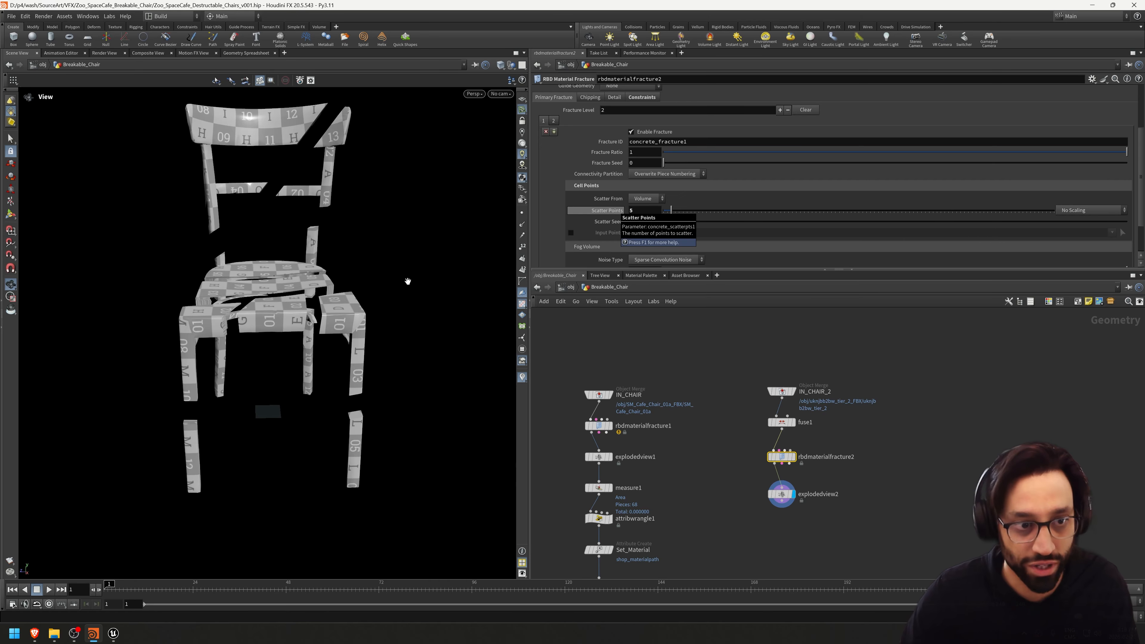
{"action": "key", "text": "Return"}
{"action": "left_click_drag", "start_coordinate": [371, 307], "coordinate": [378, 331]}
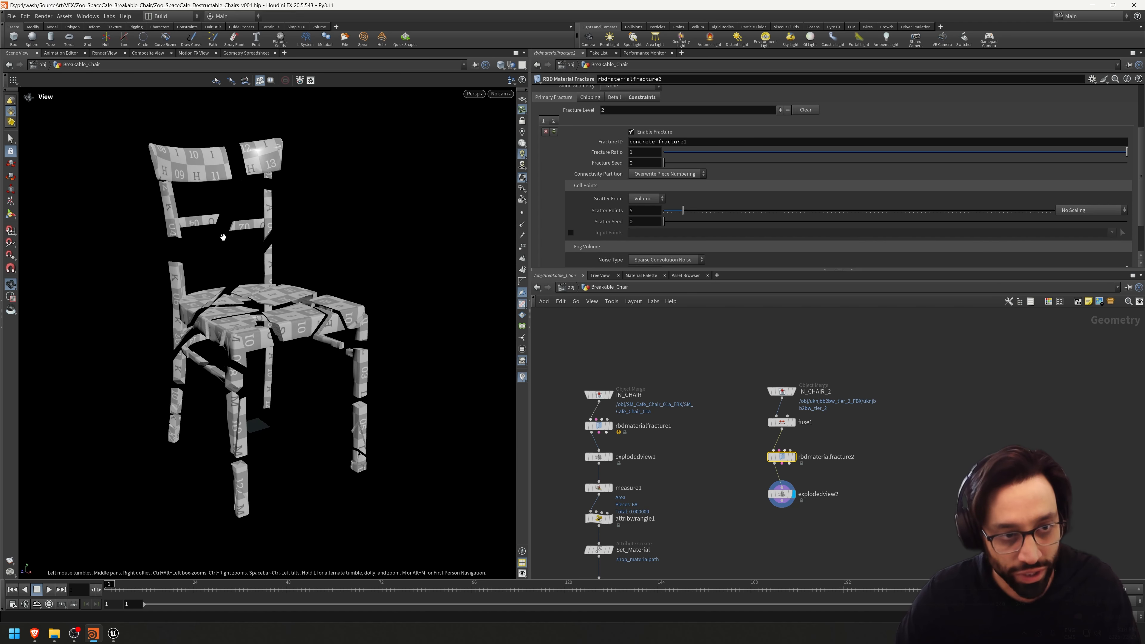
{"action": "left_click_drag", "start_coordinate": [266, 334], "coordinate": [288, 350]}
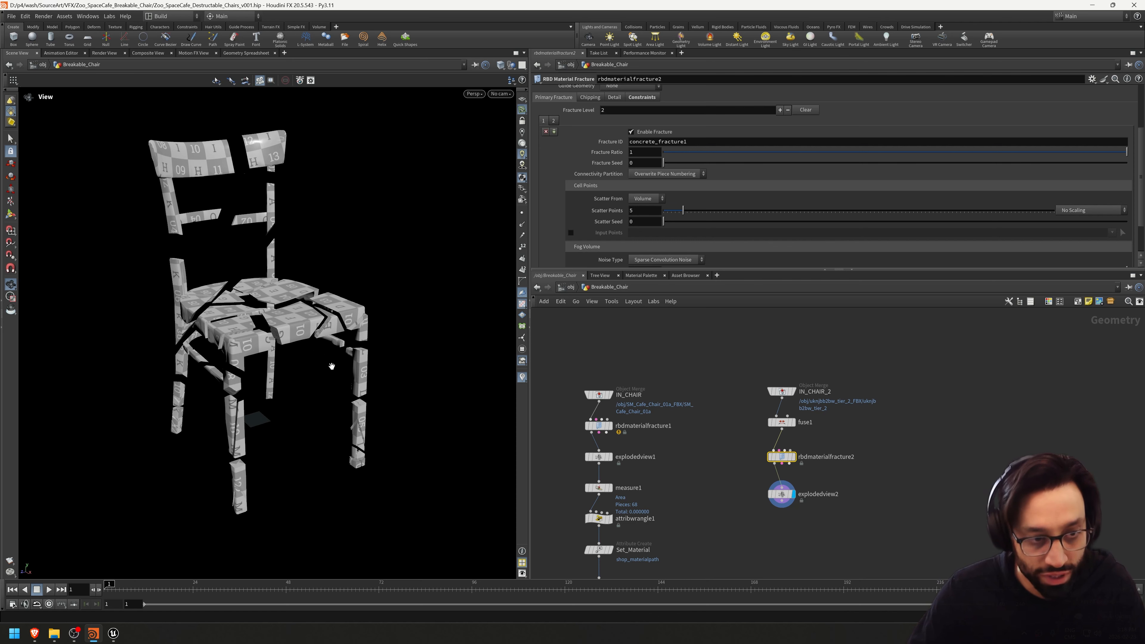
{"action": "left_click_drag", "start_coordinate": [332, 367], "coordinate": [232, 298]}
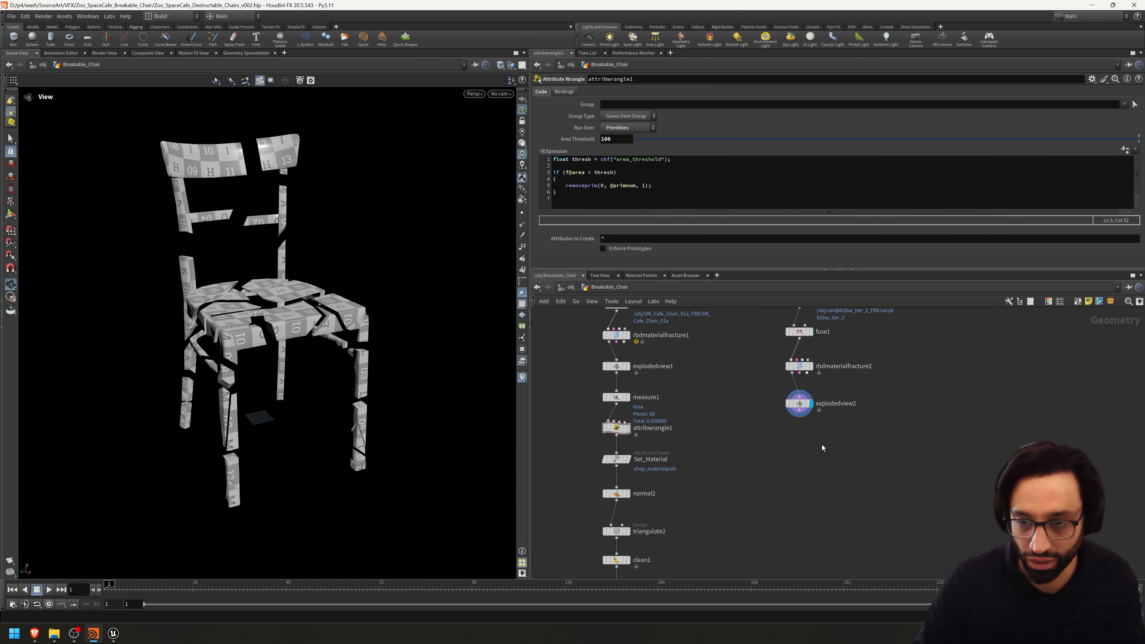
- Add a Measure node and connect it below explodedview2
{"action": "middle_click_drag", "start_coordinate": [823, 448], "coordinate": [809, 469]}
{"action": "key", "text": "Tab"}
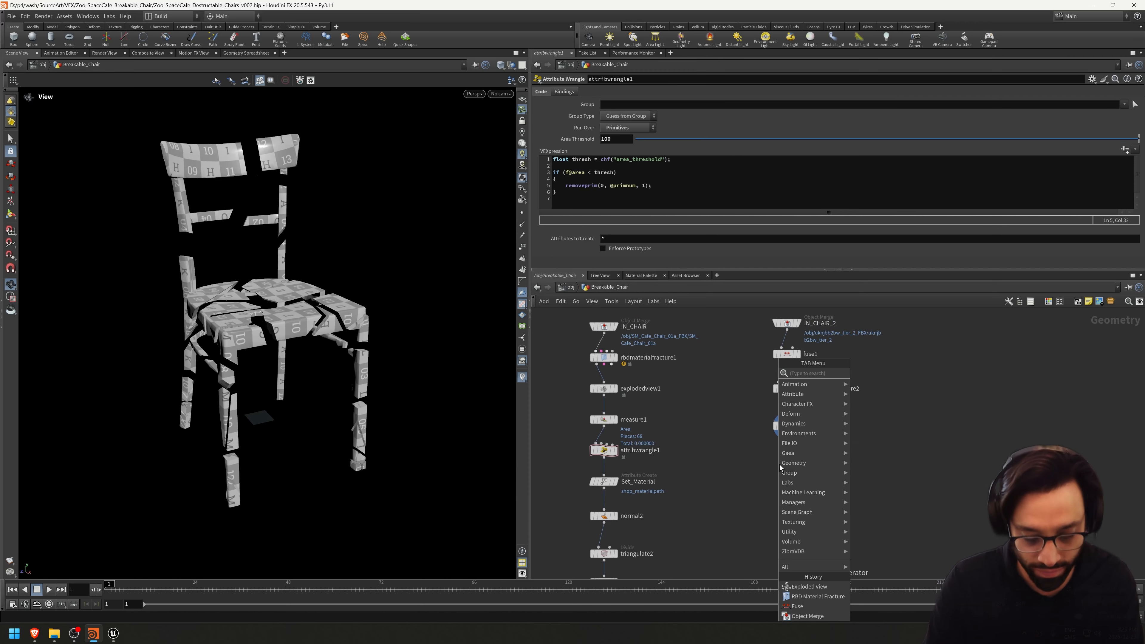
{"action": "type", "text": "measure"}
{"action": "key", "text": "Return"}
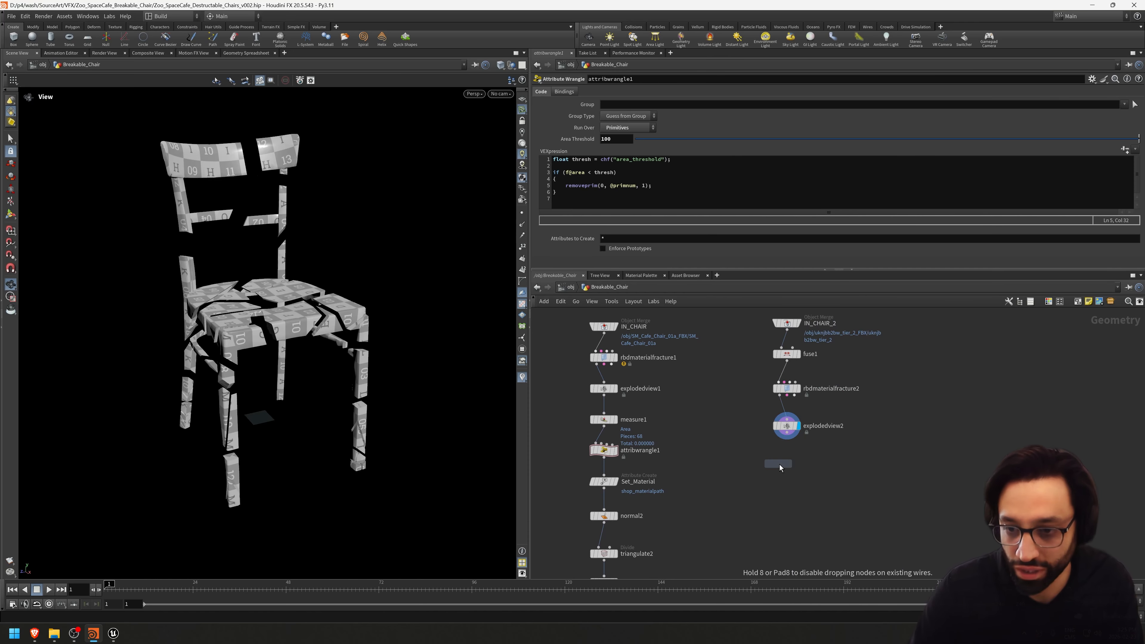
{"action": "left_click", "coordinate": [782, 458]}
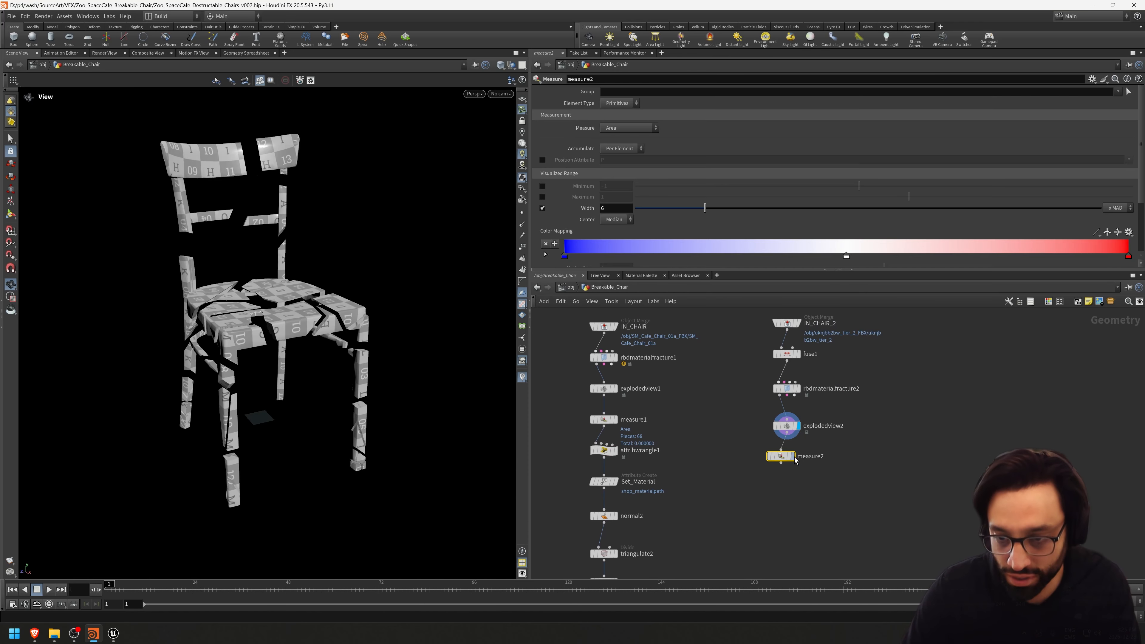
- Examine the piece names among explodedview2's primitive attributes in the Geometry Spreadsheet, then return to the 3D scene
{"action": "left_click", "coordinate": [796, 426]}
{"action": "left_click", "coordinate": [244, 54]}
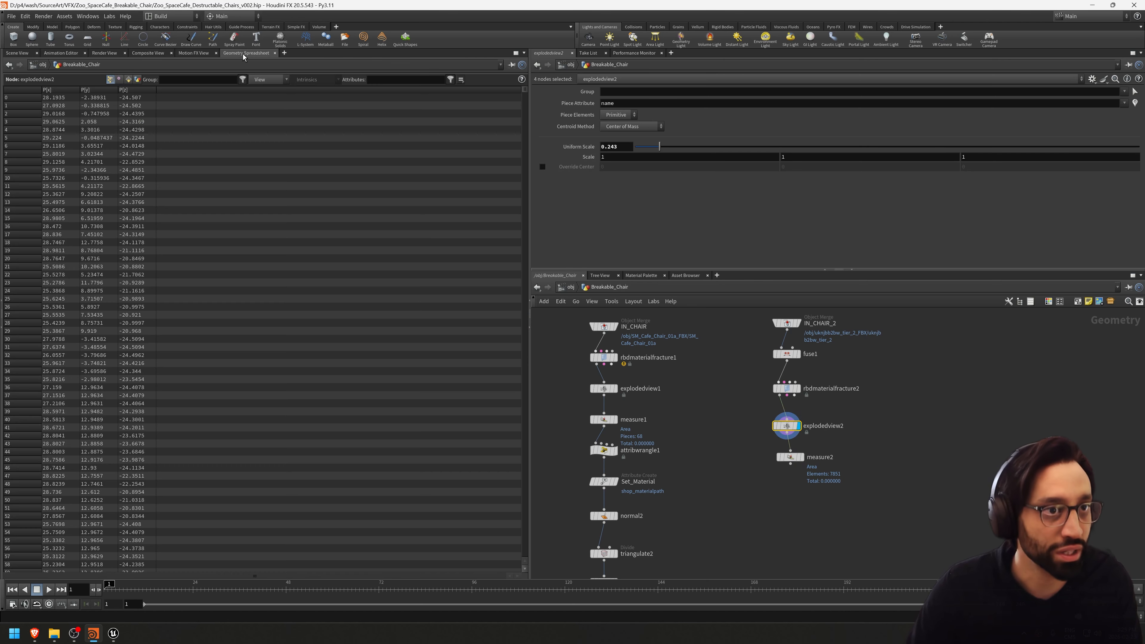
{"action": "left_click", "coordinate": [129, 81]}
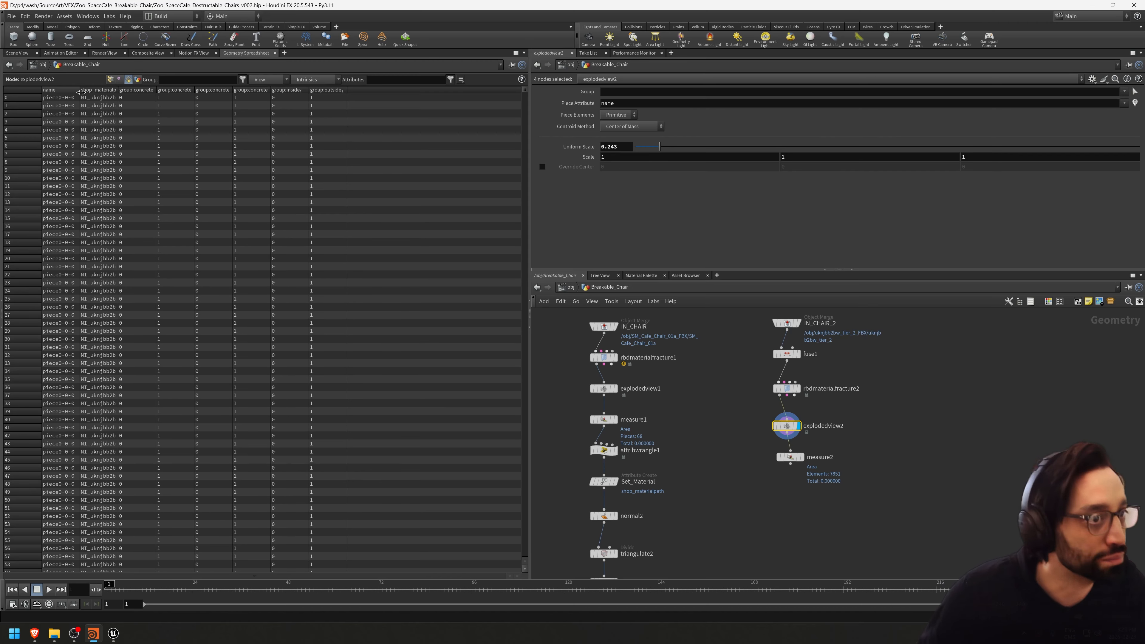
{"action": "left_click_drag", "start_coordinate": [80, 92], "coordinate": [96, 92]}
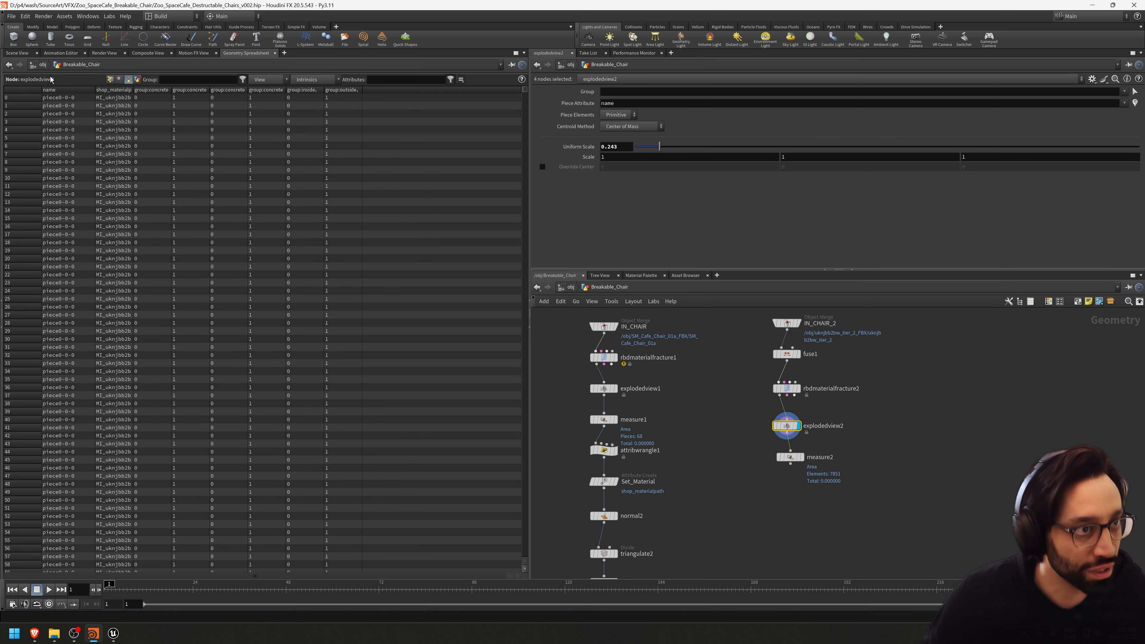
{"action": "left_click_drag", "start_coordinate": [525, 89], "coordinate": [533, 211]}
{"action": "left_click", "coordinate": [22, 54]}
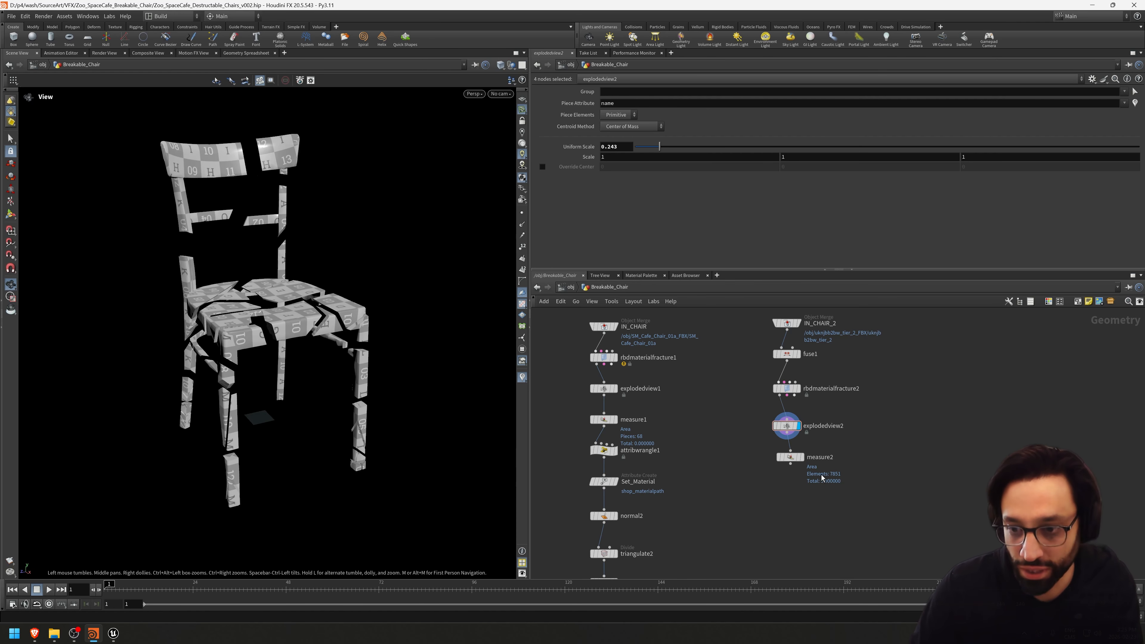
- Display measure2 and make it accumulate the area per piece, using name as the piece attribute
{"action": "left_click", "coordinate": [790, 458]}
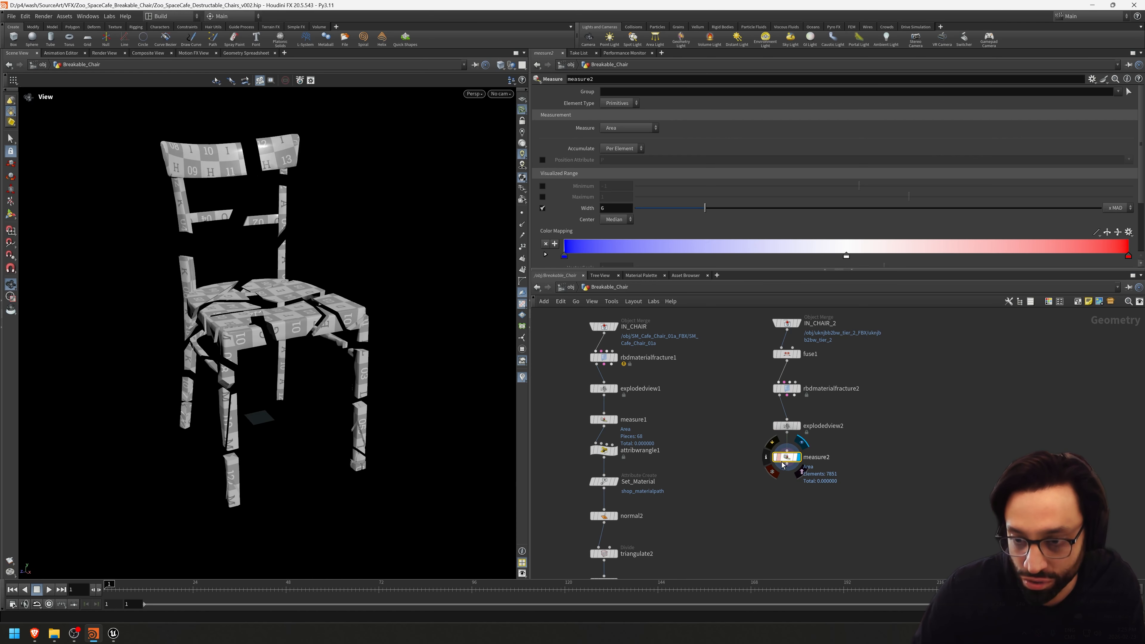
{"action": "left_click", "coordinate": [619, 149]}
{"action": "left_click", "coordinate": [606, 166]}
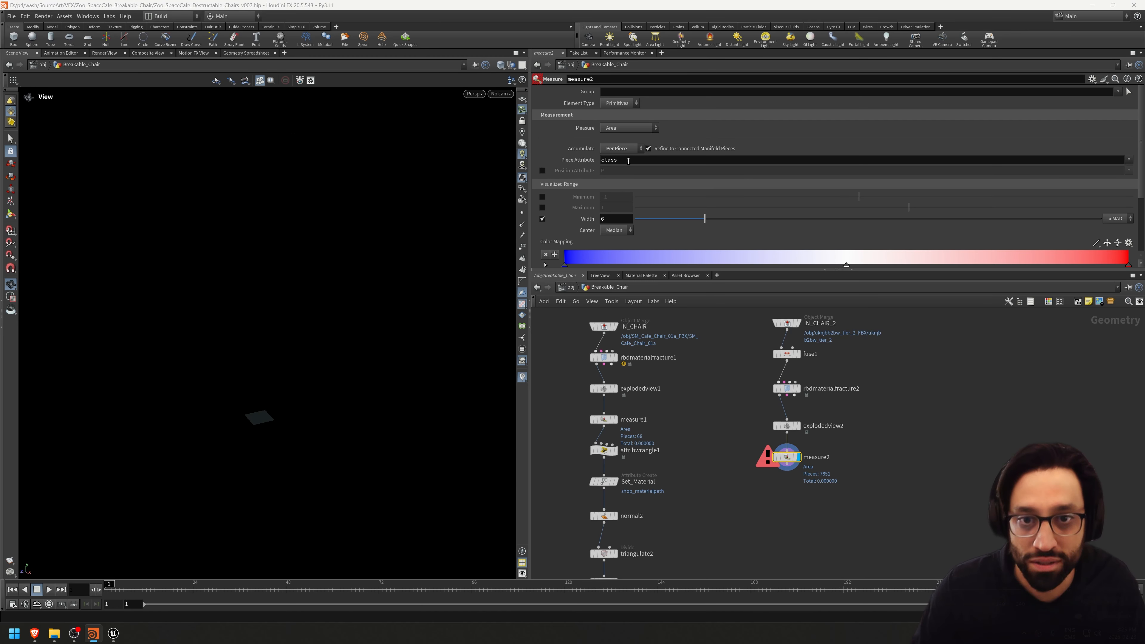
{"action": "left_click_drag", "start_coordinate": [629, 161], "coordinate": [547, 162]}
{"action": "type", "text": "name"}
{"action": "key", "text": "Return"}
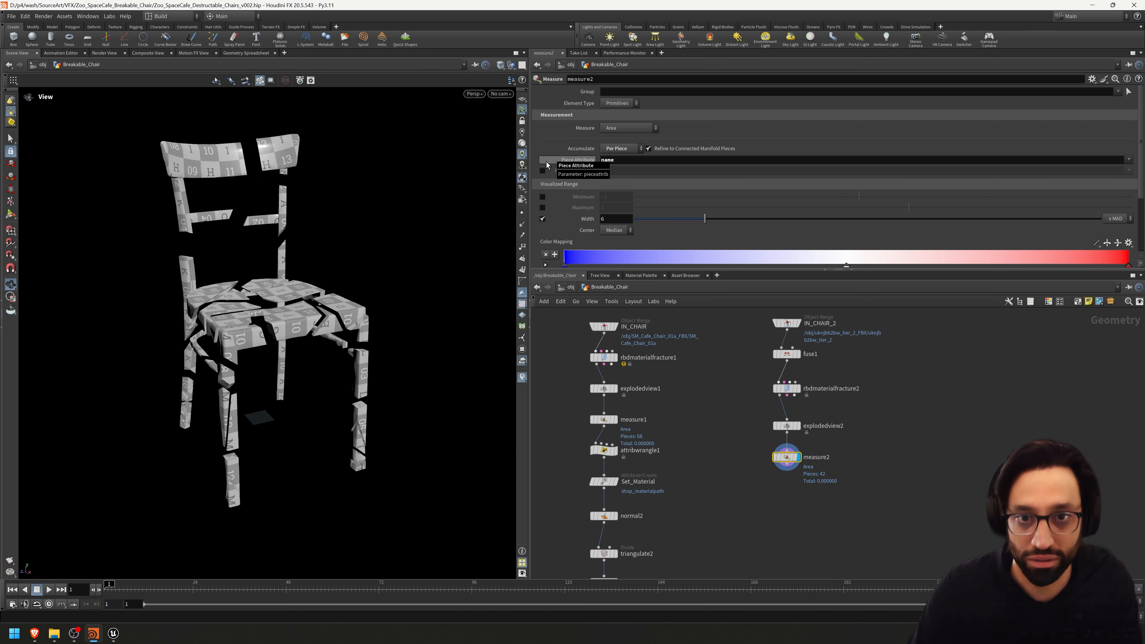
{"action": "scroll", "coordinate": [667, 169], "scroll_direction": "down", "scroll_amount": 3}
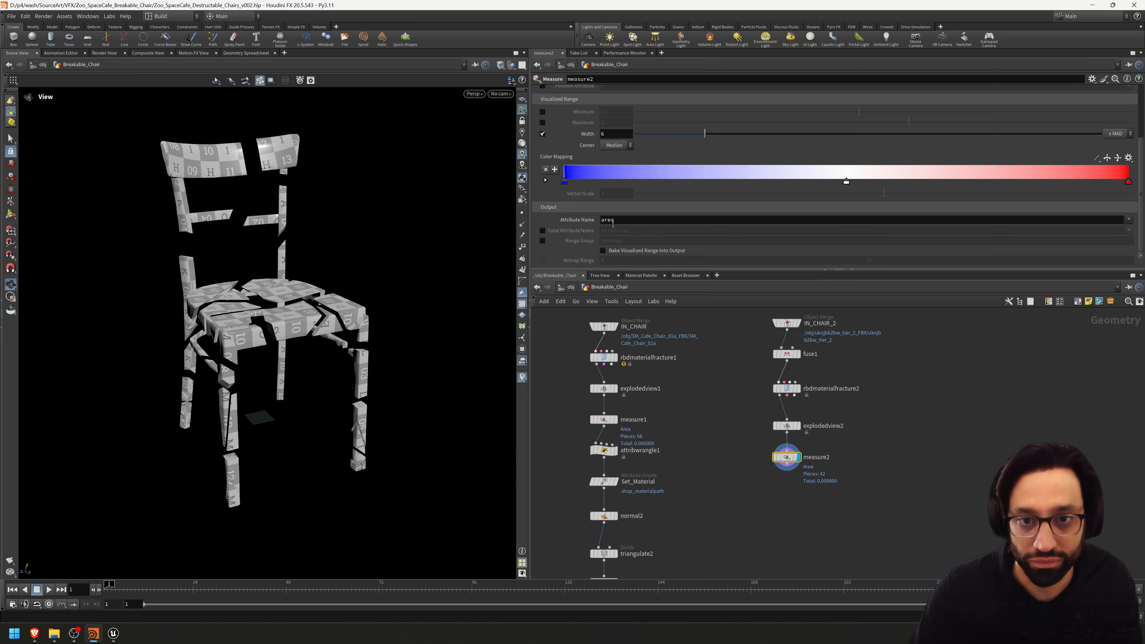
{"action": "scroll", "coordinate": [613, 224], "scroll_direction": "up", "scroll_amount": 3}
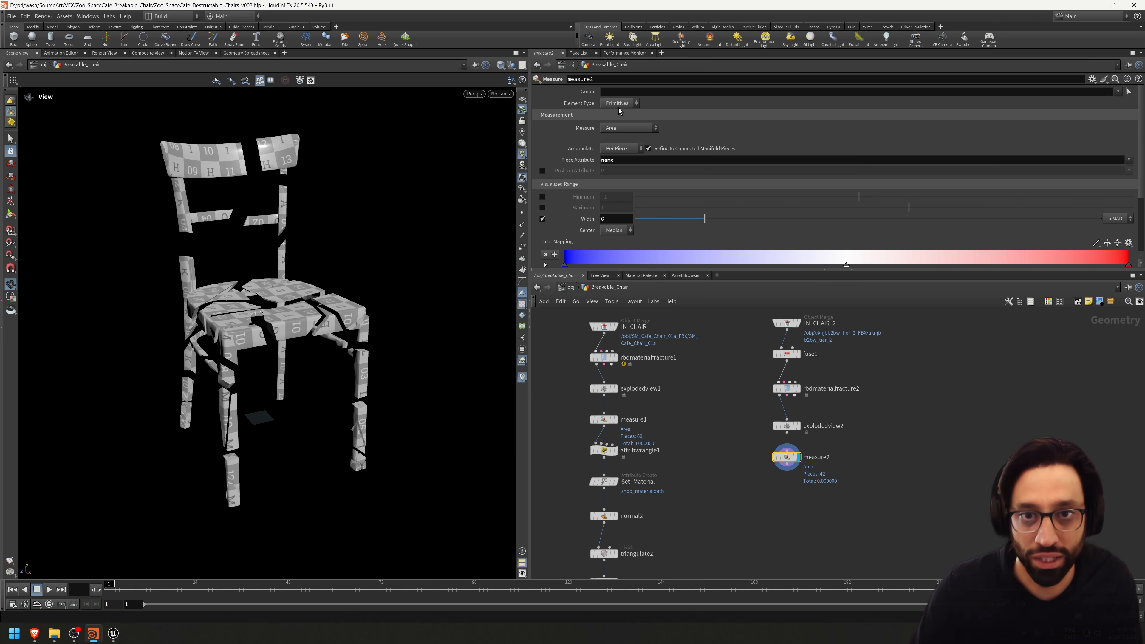
- Examine the per-piece area values of measure2 in the Geometry Spreadsheet, then return to the 3D scene
{"action": "left_click", "coordinate": [247, 53]}
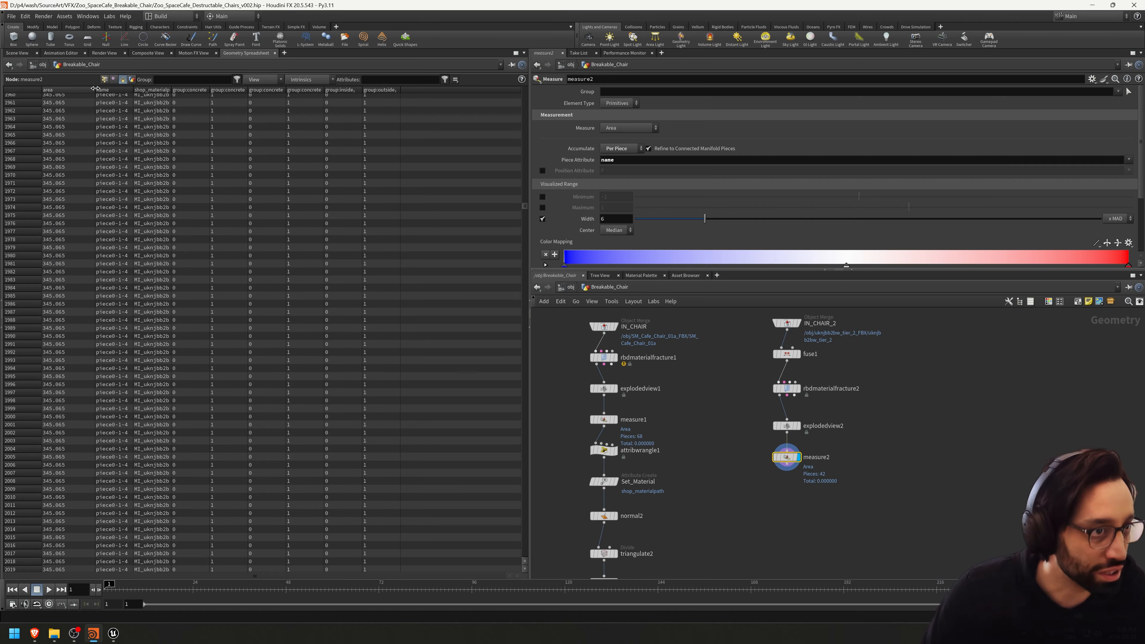
{"action": "left_click_drag", "start_coordinate": [524, 210], "coordinate": [524, 93]}
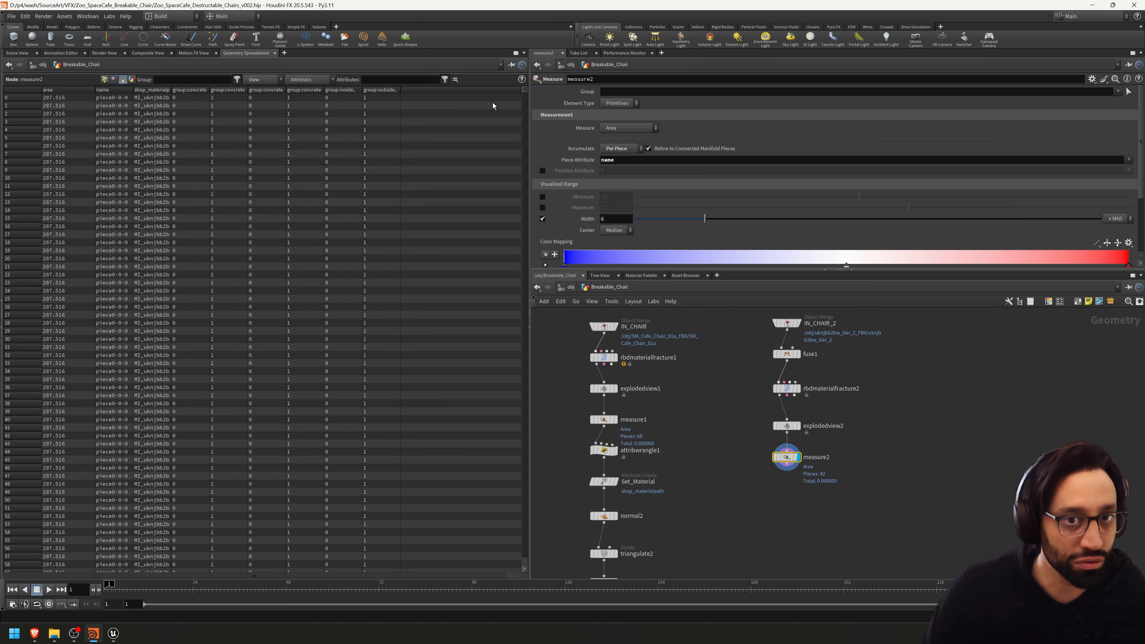
{"action": "left_click_drag", "start_coordinate": [524, 93], "coordinate": [528, 145]}
{"action": "left_click_drag", "start_coordinate": [525, 170], "coordinate": [552, 86]}
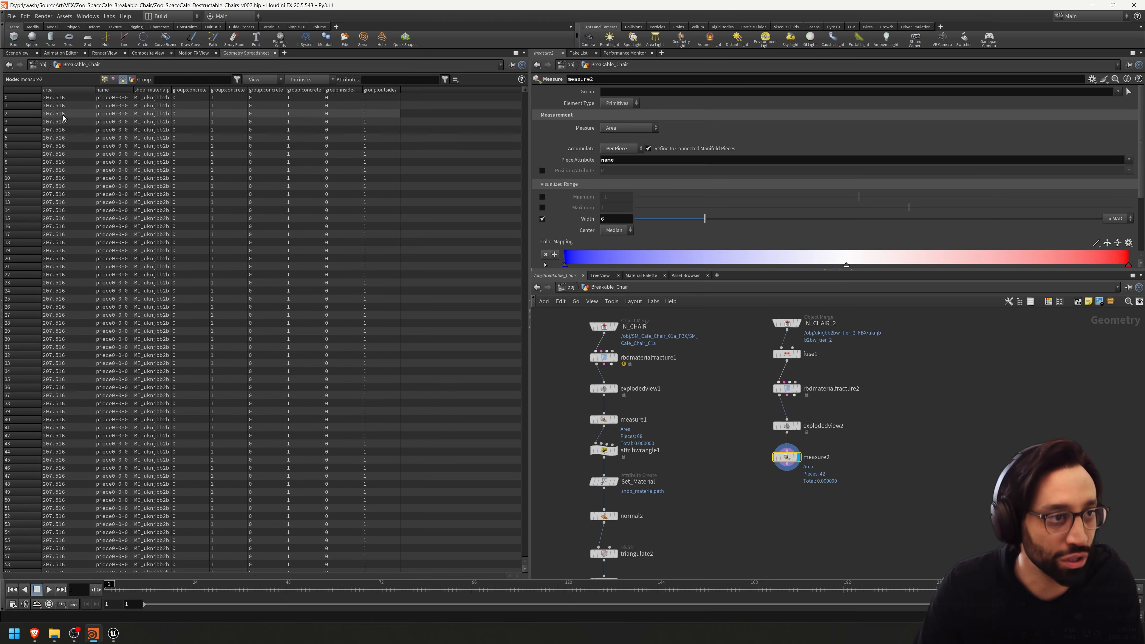
{"action": "left_click", "coordinate": [17, 53]}
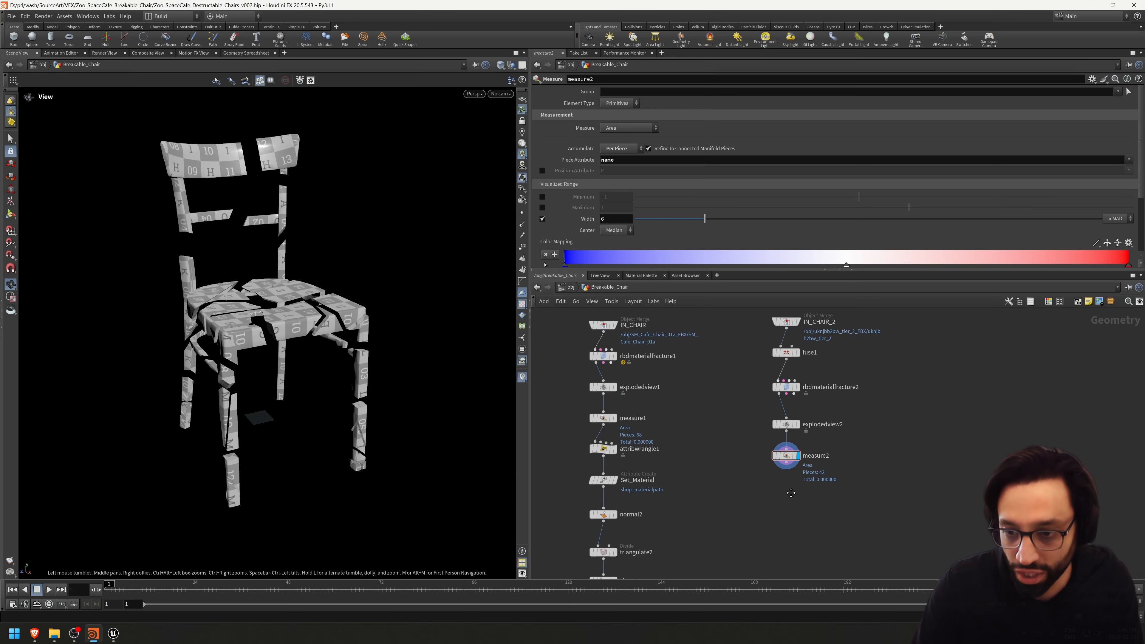
- Add an Attribute Wrangle node below measure2
{"action": "scroll", "coordinate": [795, 482], "scroll_direction": "down", "scroll_amount": 1}
{"action": "key", "text": "Tab"}
{"action": "type", "text": "attribw"}
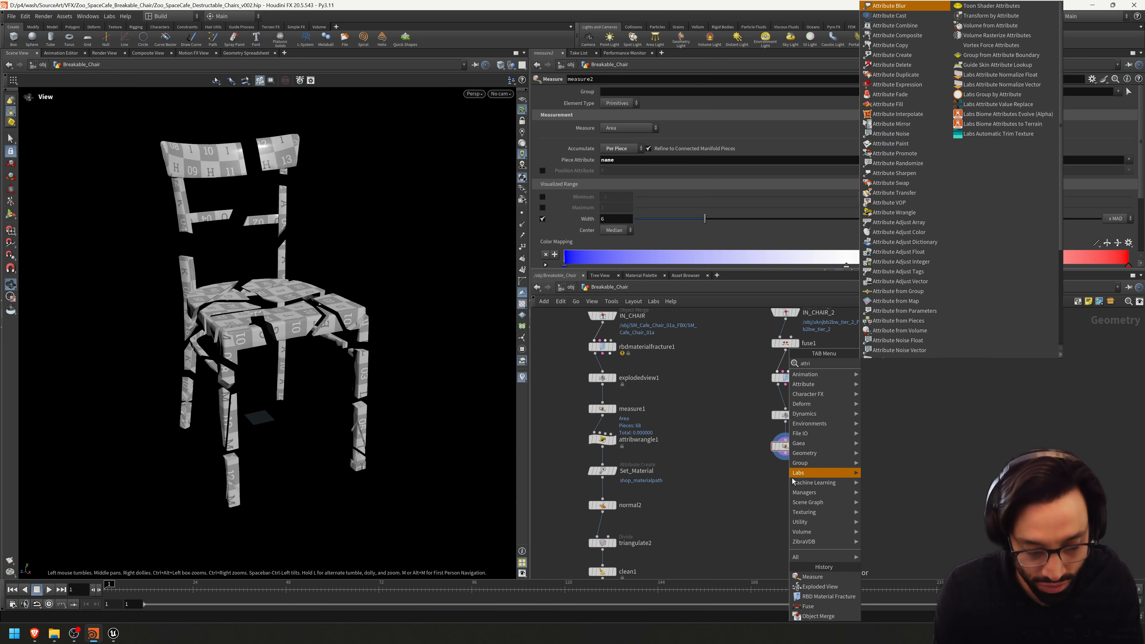
{"action": "key", "text": "Return"}
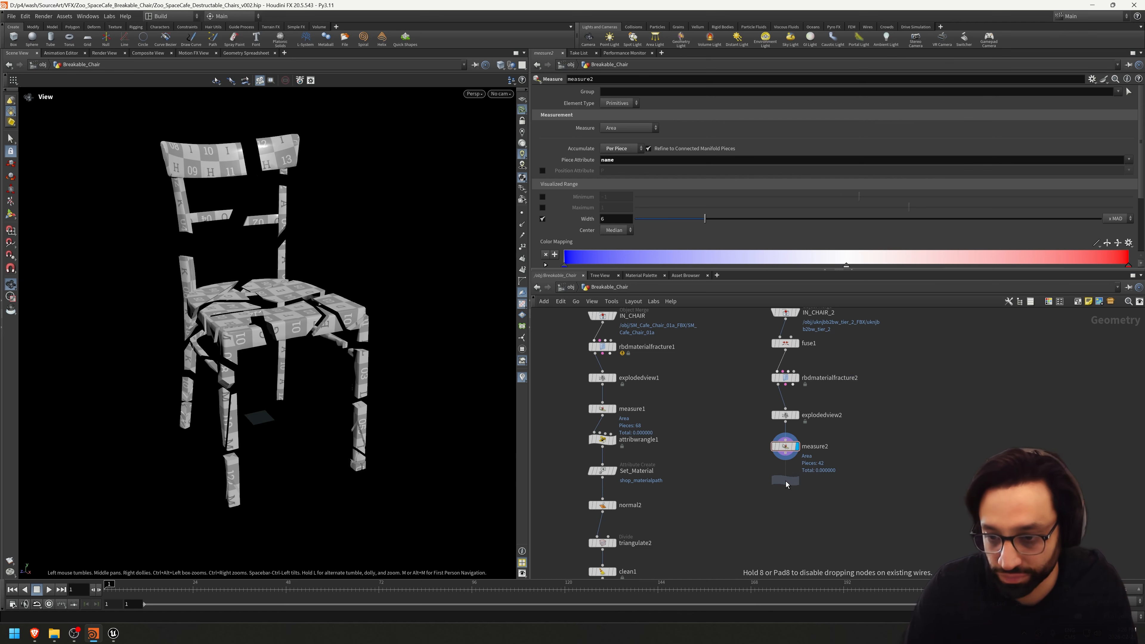
{"action": "left_click", "coordinate": [793, 481]}
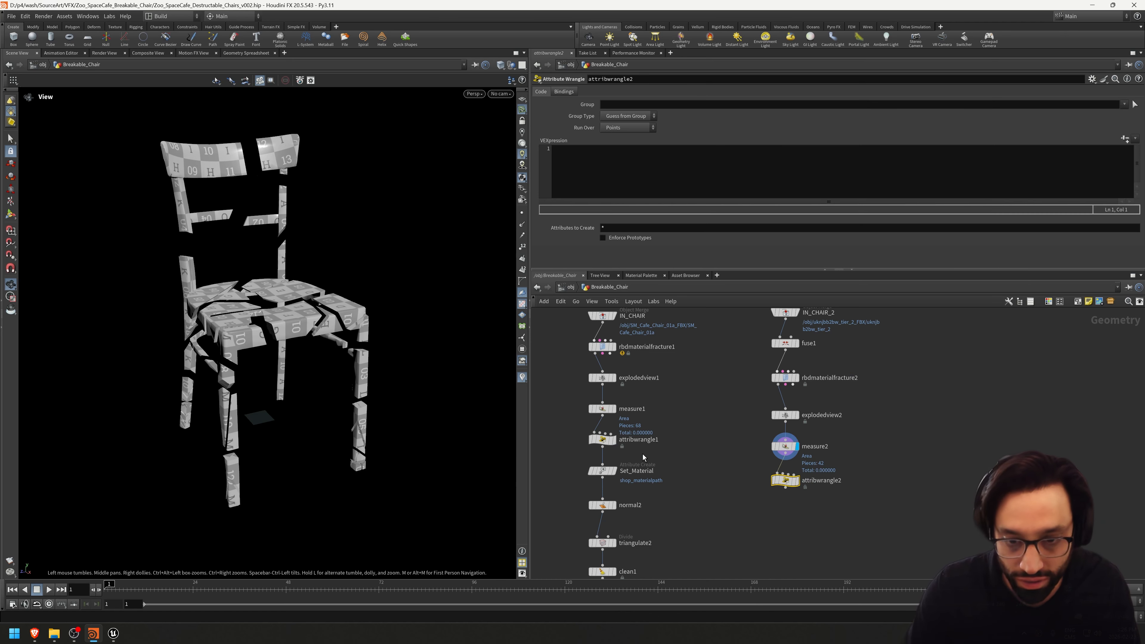
- Copy attribwrangle1's VEX code into attribwrangle2, display attribwrangle2, and generate its Area Threshold parameter from the code
{"action": "left_click", "coordinate": [603, 440]}
{"action": "key", "text": "ctrl+a"}
{"action": "key", "text": "ctrl+c"}
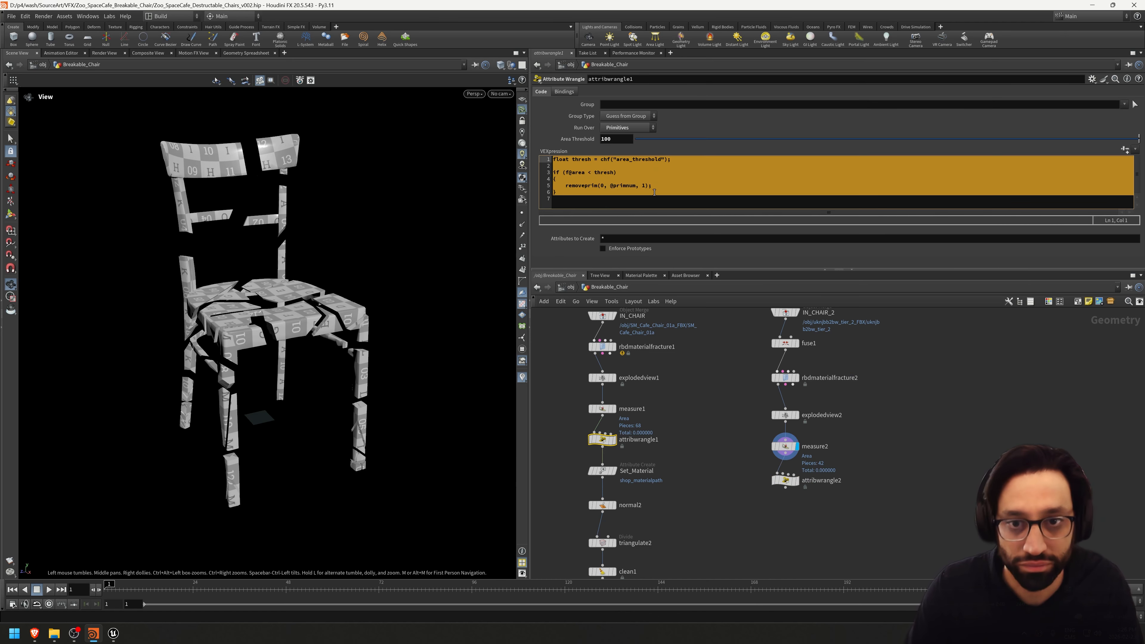
{"action": "left_click", "coordinate": [786, 482]}
{"action": "left_click", "coordinate": [798, 482]}
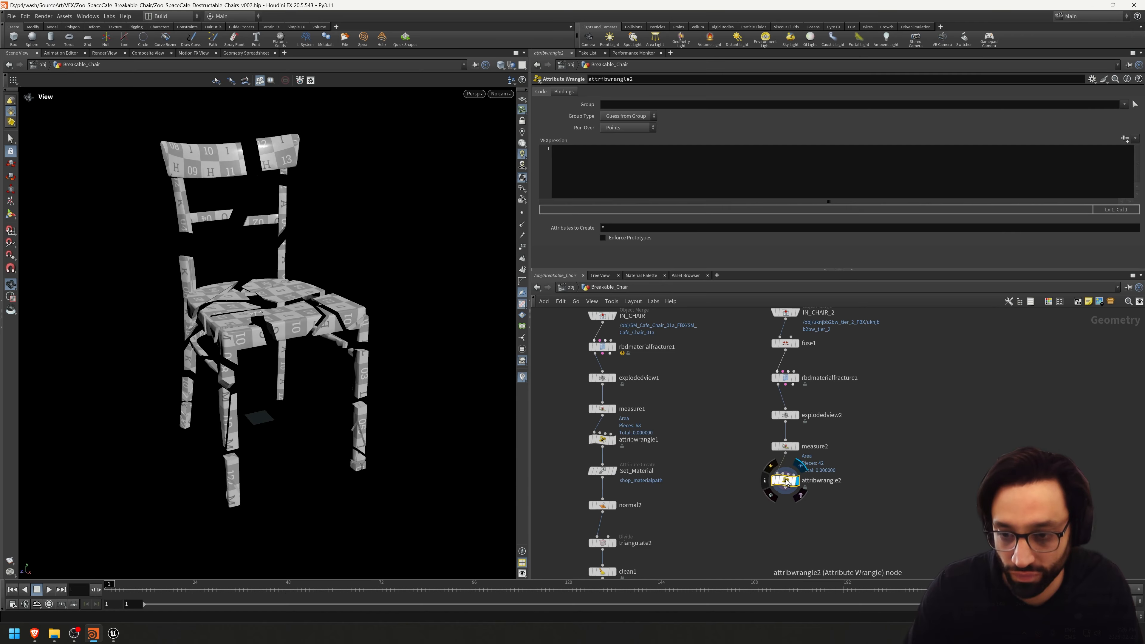
{"action": "left_click", "coordinate": [624, 179]}
{"action": "key", "text": "ctrl+v"}
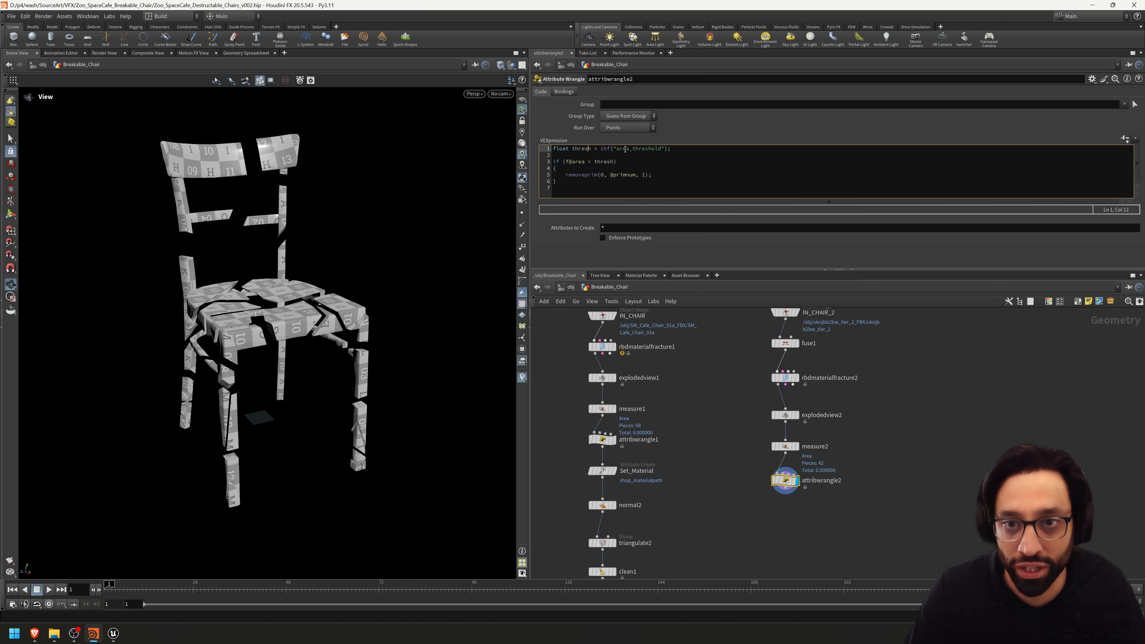
{"action": "left_click", "coordinate": [1127, 140]}
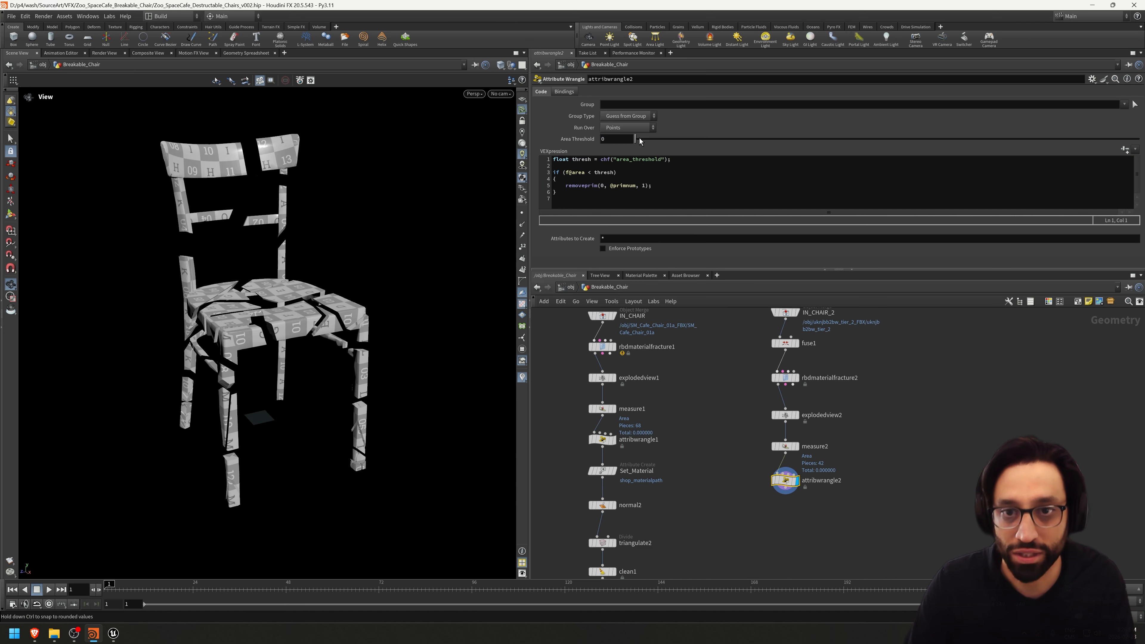
- Make attribwrangle2 run over primitives and try out different Area Threshold values
{"action": "left_click_drag", "start_coordinate": [640, 139], "coordinate": [705, 141]}
{"action": "left_click_drag", "start_coordinate": [910, 146], "coordinate": [1137, 139]}
{"action": "left_click", "coordinate": [629, 128]}
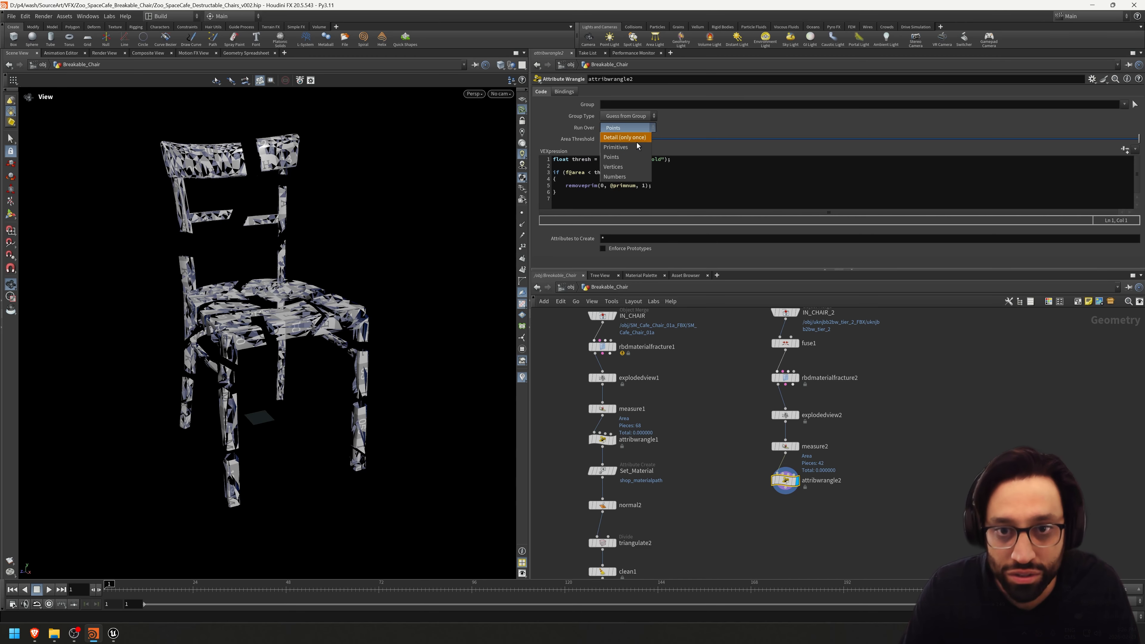
{"action": "left_click", "coordinate": [633, 135]}
{"action": "middle_click_drag", "start_coordinate": [627, 140], "coordinate": [713, 141]}
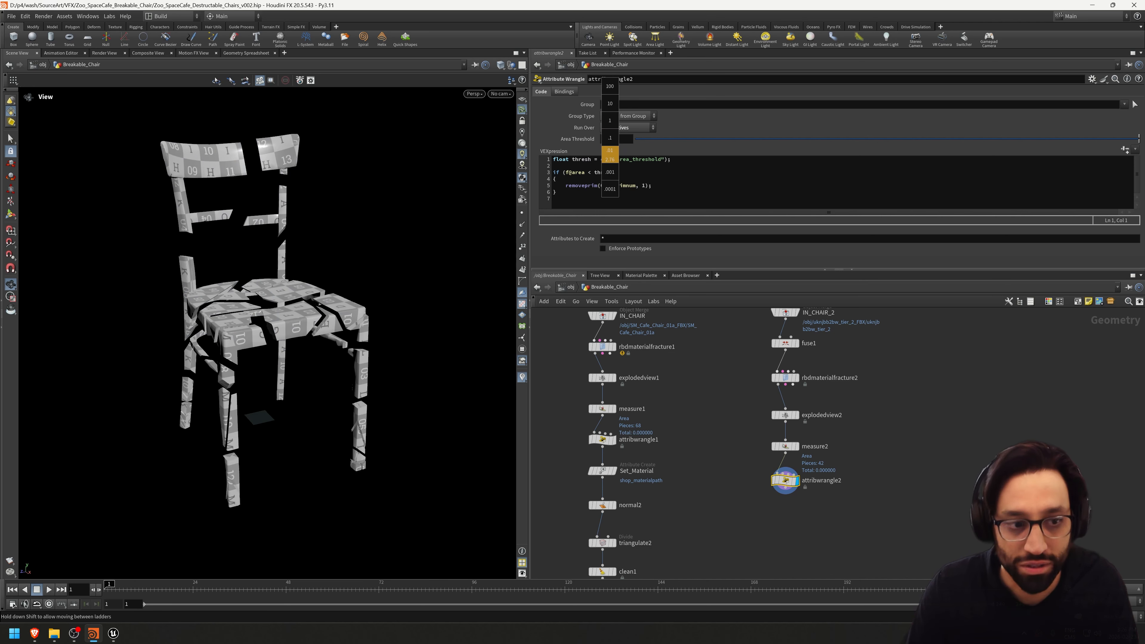
{"action": "middle_click_drag", "start_coordinate": [611, 139], "coordinate": [613, 140]}
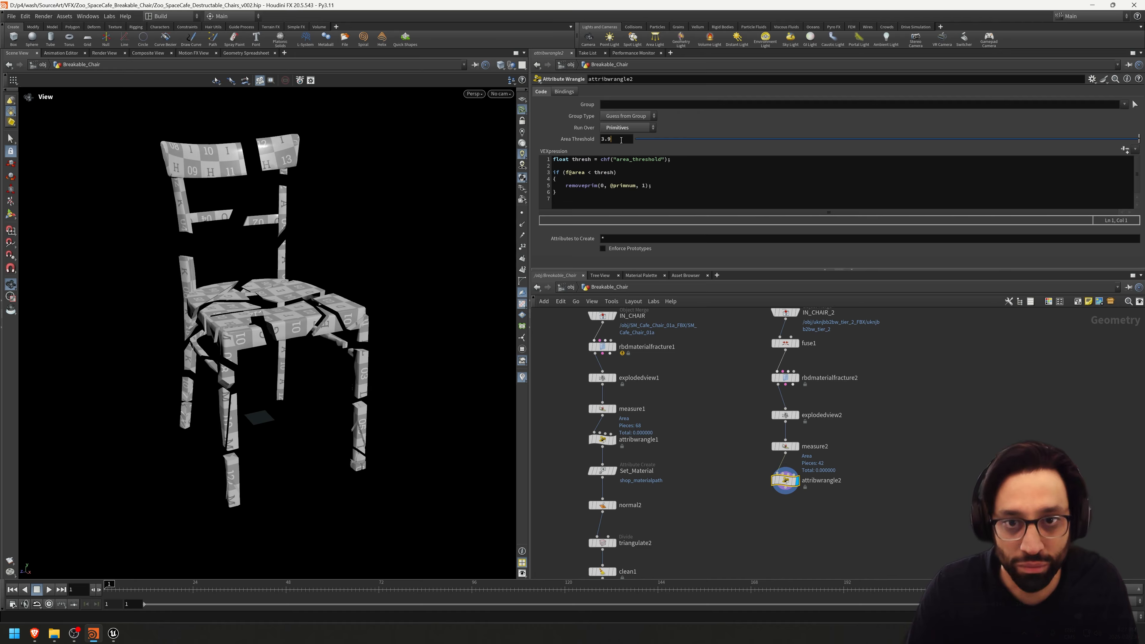
{"action": "key", "text": "Return"}
{"action": "left_click", "coordinate": [572, 180]}
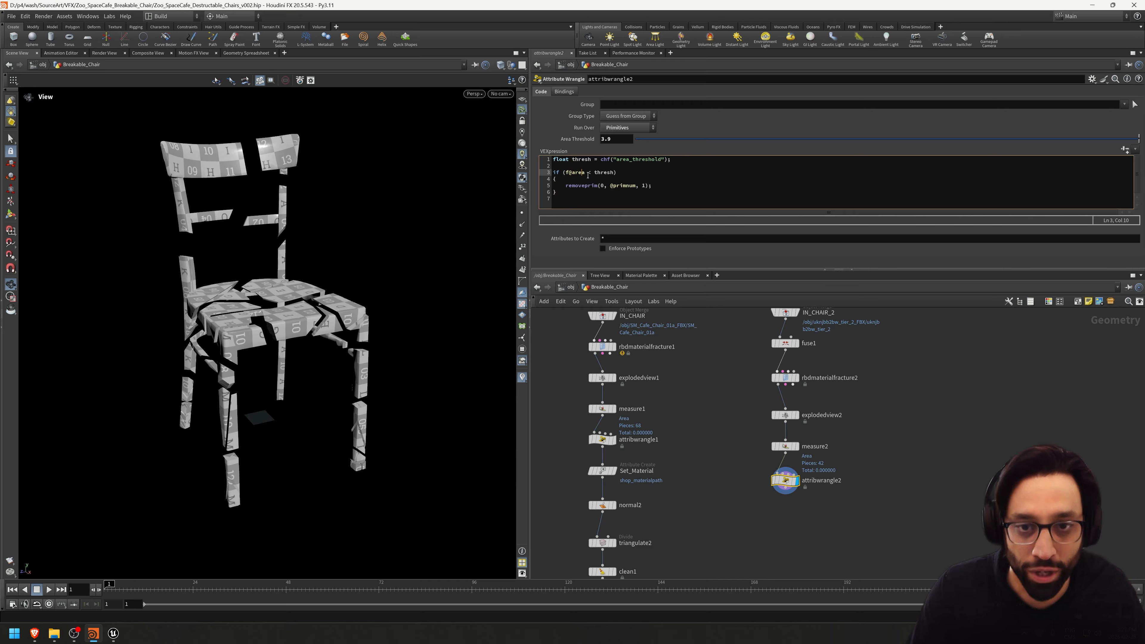
{"action": "left_click_drag", "start_coordinate": [613, 139], "coordinate": [586, 141]}
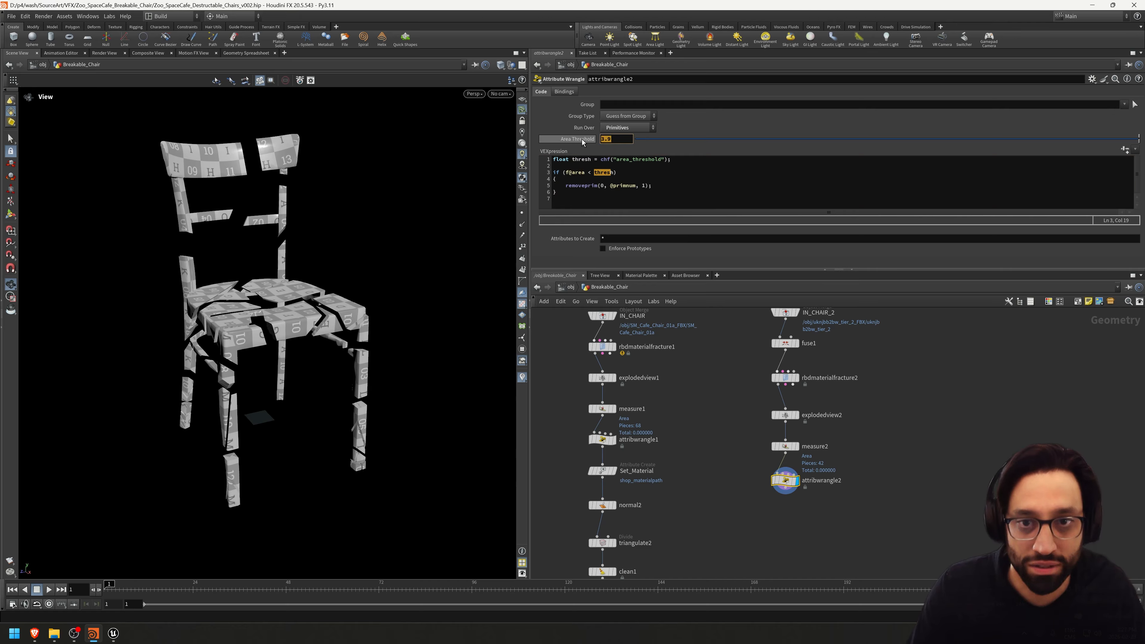
{"action": "left_click", "coordinate": [614, 173]}
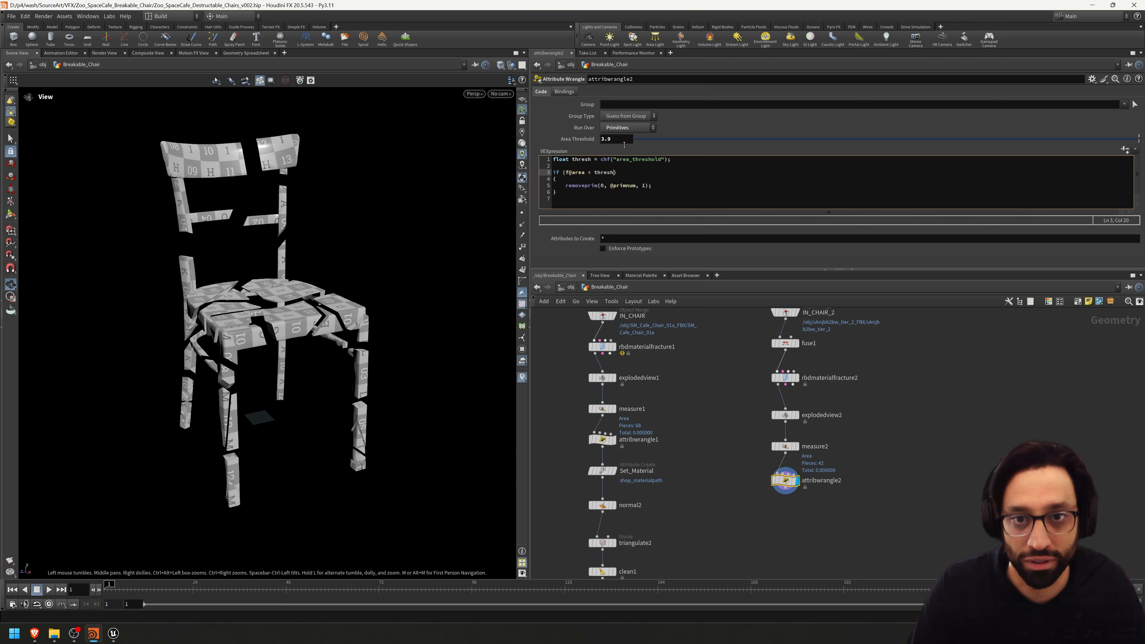
- Raise attribwrangle2's Area Threshold to 133.9 so that the smallest chair pieces are removed
{"action": "middle_click_drag", "start_coordinate": [616, 139], "coordinate": [656, 124]}
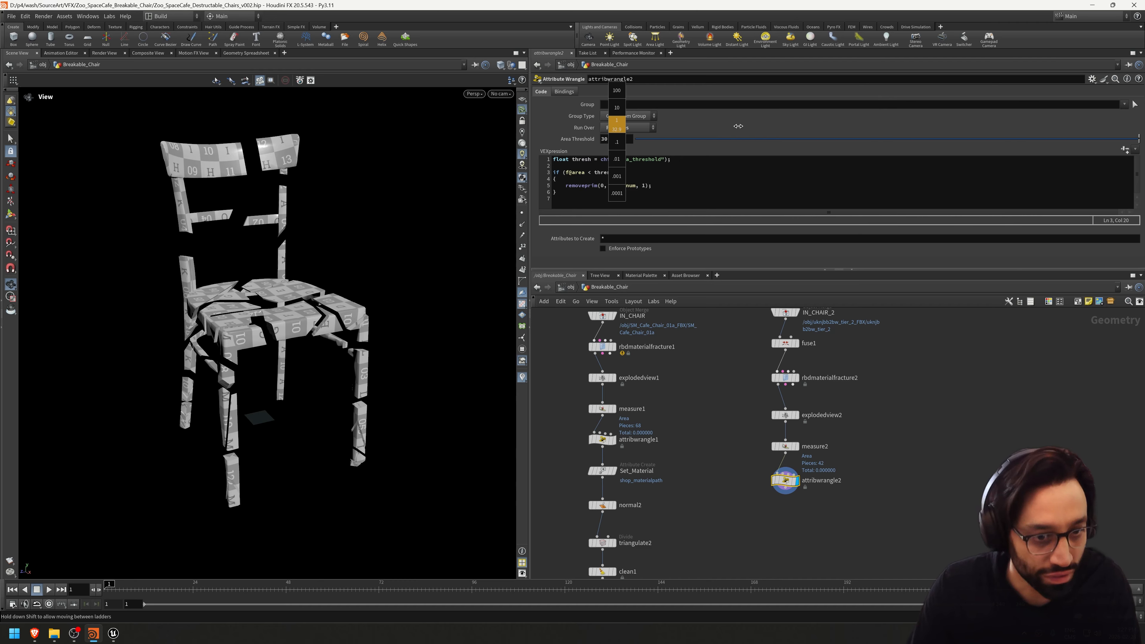
{"action": "middle_click_drag", "start_coordinate": [738, 126], "coordinate": [851, 128]}
{"action": "left_click_drag", "start_coordinate": [335, 332], "coordinate": [384, 310]}
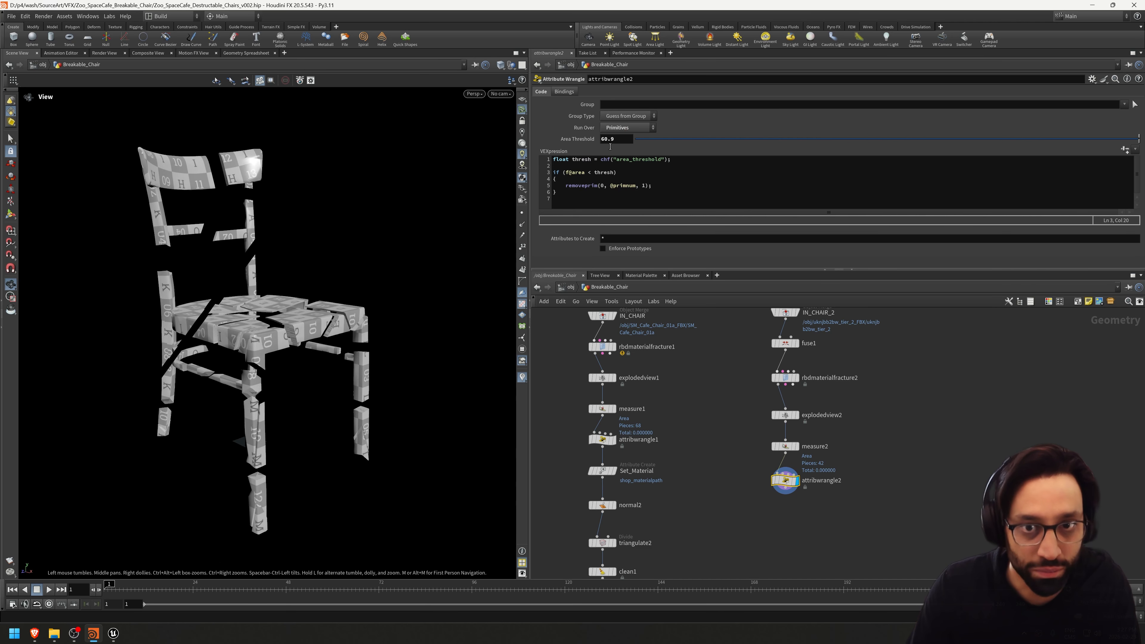
{"action": "middle_click_drag", "start_coordinate": [611, 140], "coordinate": [814, 138]}
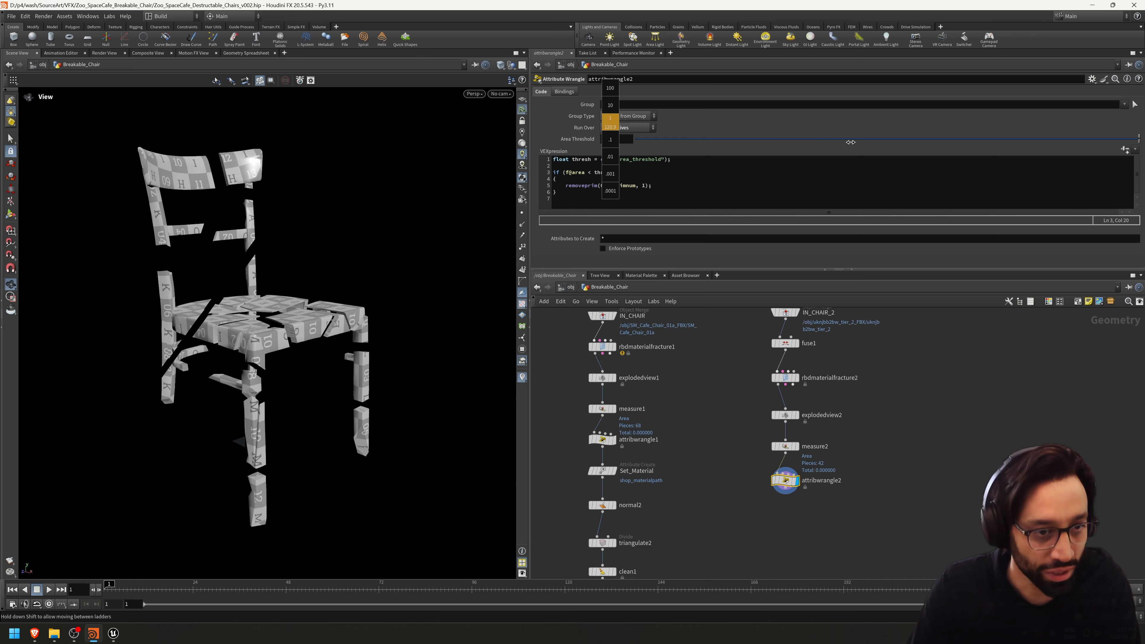
{"action": "middle_click_drag", "start_coordinate": [890, 146], "coordinate": [897, 146]}
{"action": "left_click_drag", "start_coordinate": [417, 323], "coordinate": [408, 395]}
- Add a Pack node below attribwrangle2, display it, and pack the pieces by the name attribute
{"action": "mouse_move", "coordinate": [784, 488]}
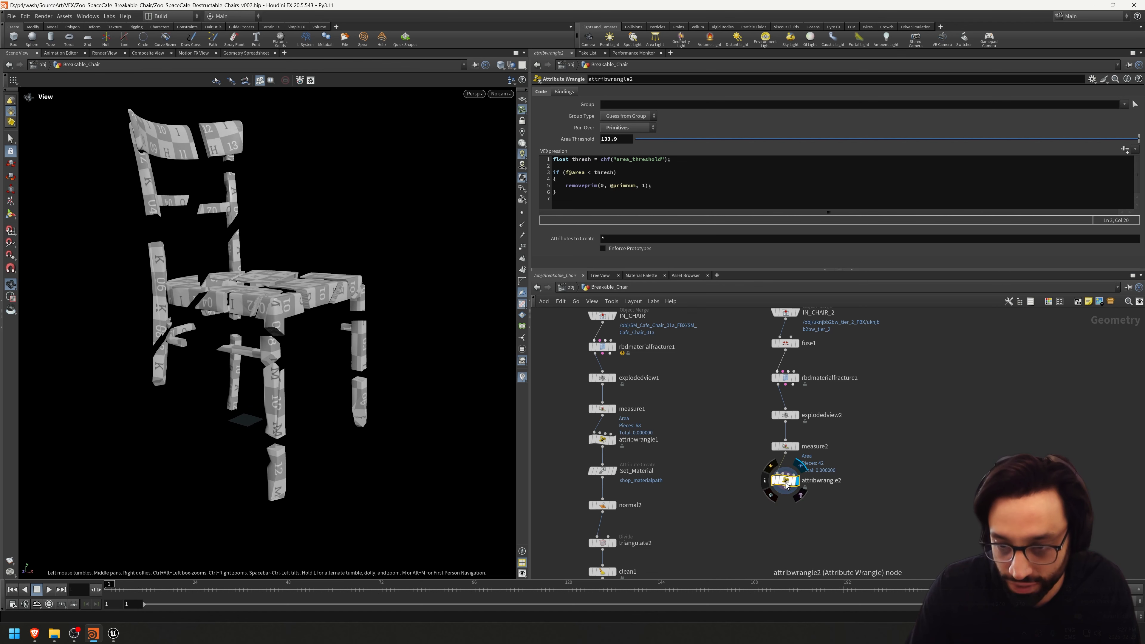
{"action": "key", "text": "Tab"}
{"action": "type", "text": "pack"}
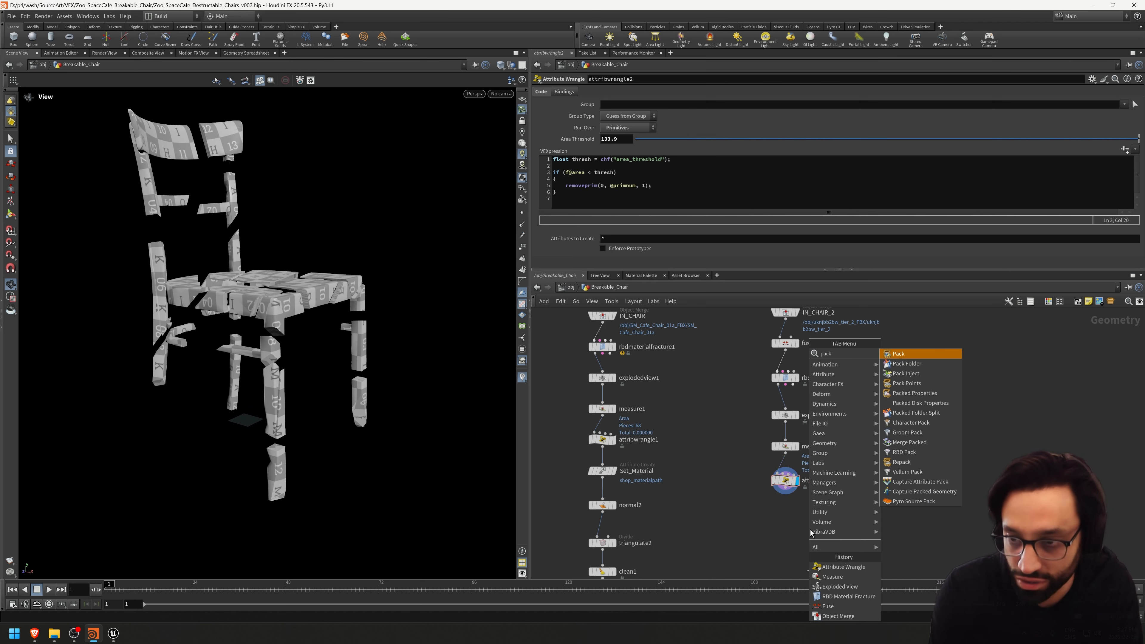
{"action": "key", "text": "Return"}
{"action": "left_click", "coordinate": [775, 516]}
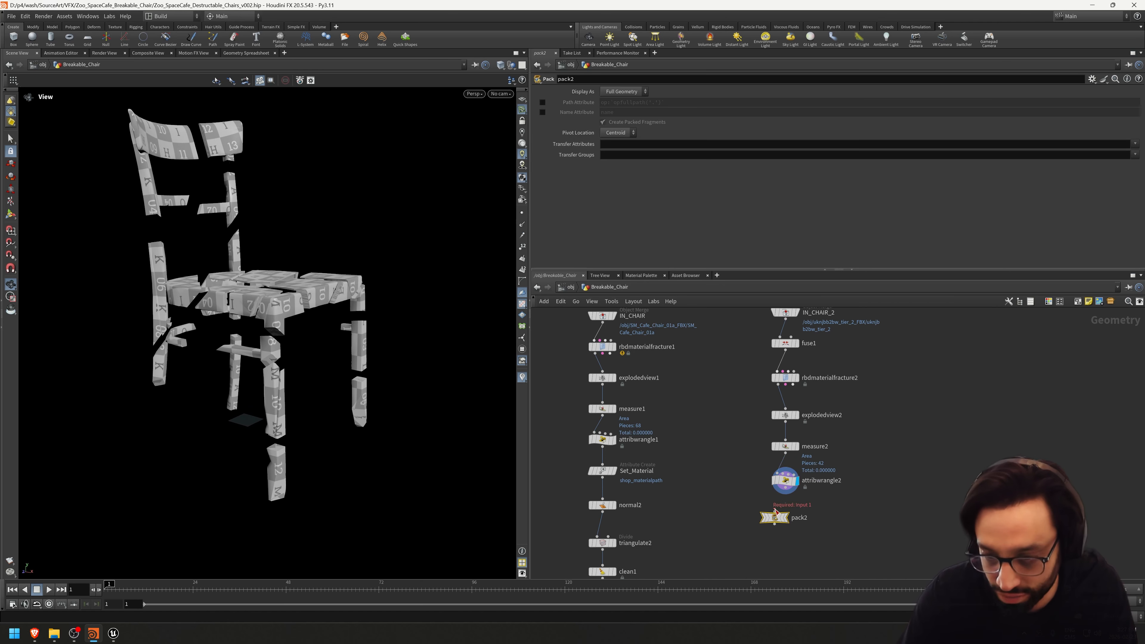
{"action": "left_click", "coordinate": [787, 518]}
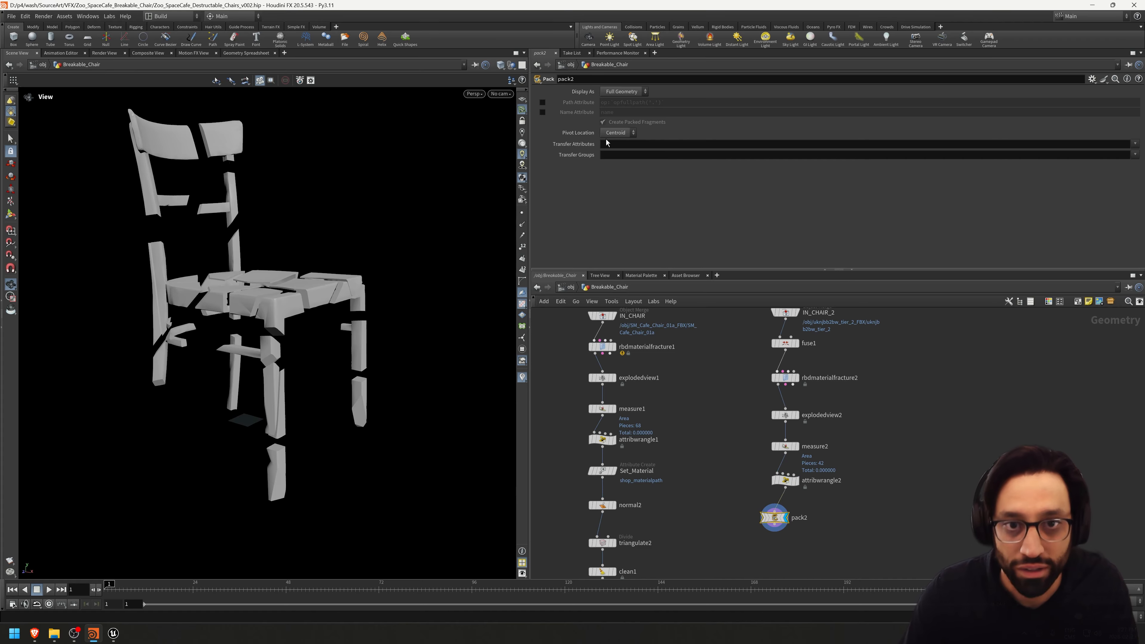
{"action": "left_click", "coordinate": [543, 112]}
- Examine pack2's point data in the Geometry Spreadsheet, then return to the 3D scene
{"action": "left_click", "coordinate": [242, 53]}
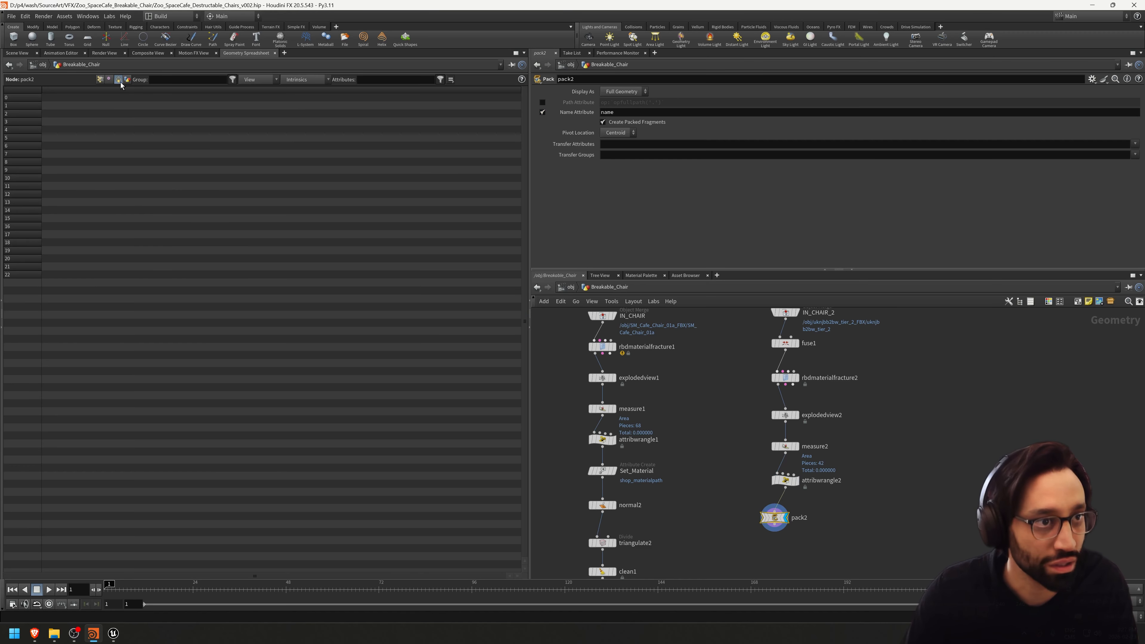
{"action": "left_click", "coordinate": [100, 79]}
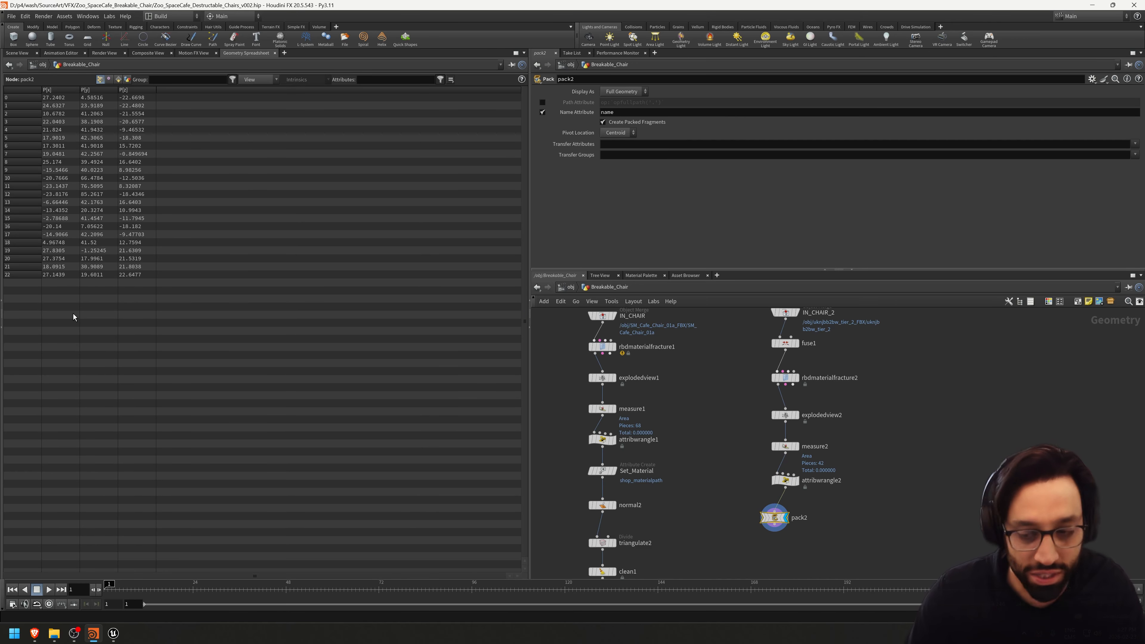
{"action": "left_click", "coordinate": [23, 53]}
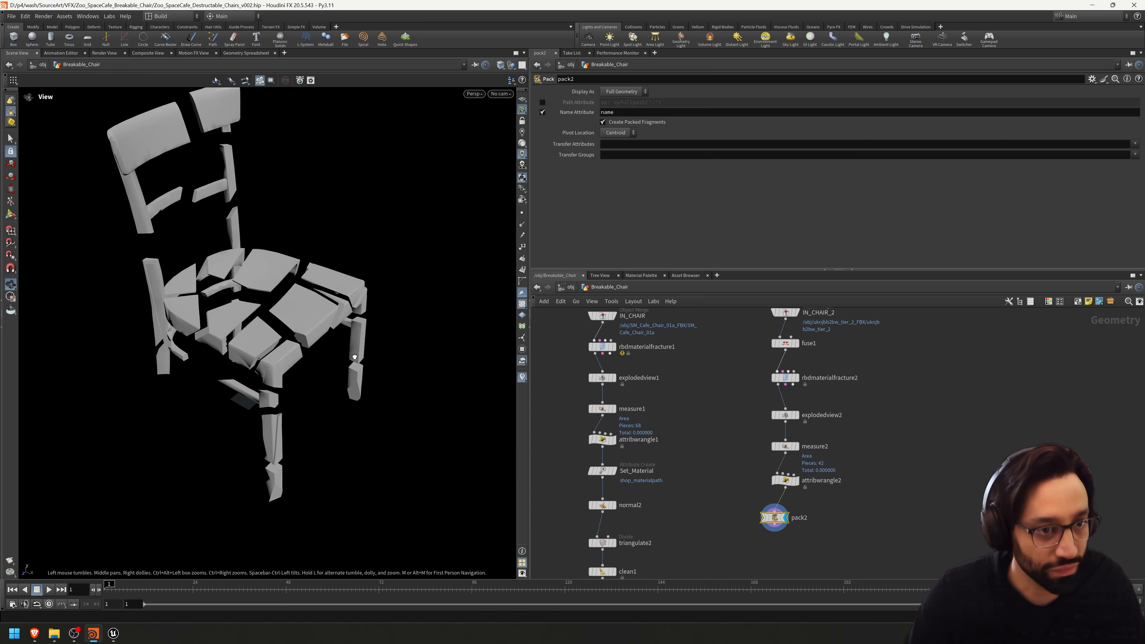
- Inspect the packed chair from several angles and select individual pieces to check how they are separated
{"action": "left_click_drag", "start_coordinate": [304, 340], "coordinate": [405, 312]}
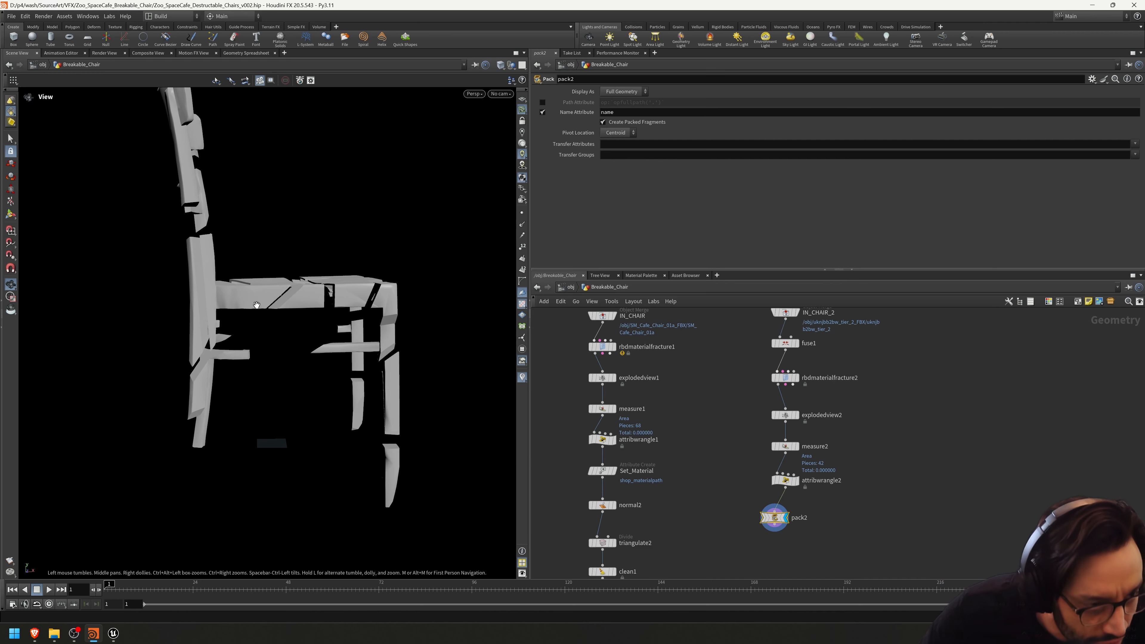
{"action": "left_click", "coordinate": [13, 142]}
{"action": "left_click_drag", "start_coordinate": [299, 216], "coordinate": [171, 247]}
{"action": "left_click_drag", "start_coordinate": [351, 212], "coordinate": [282, 271], "text": "alt"}
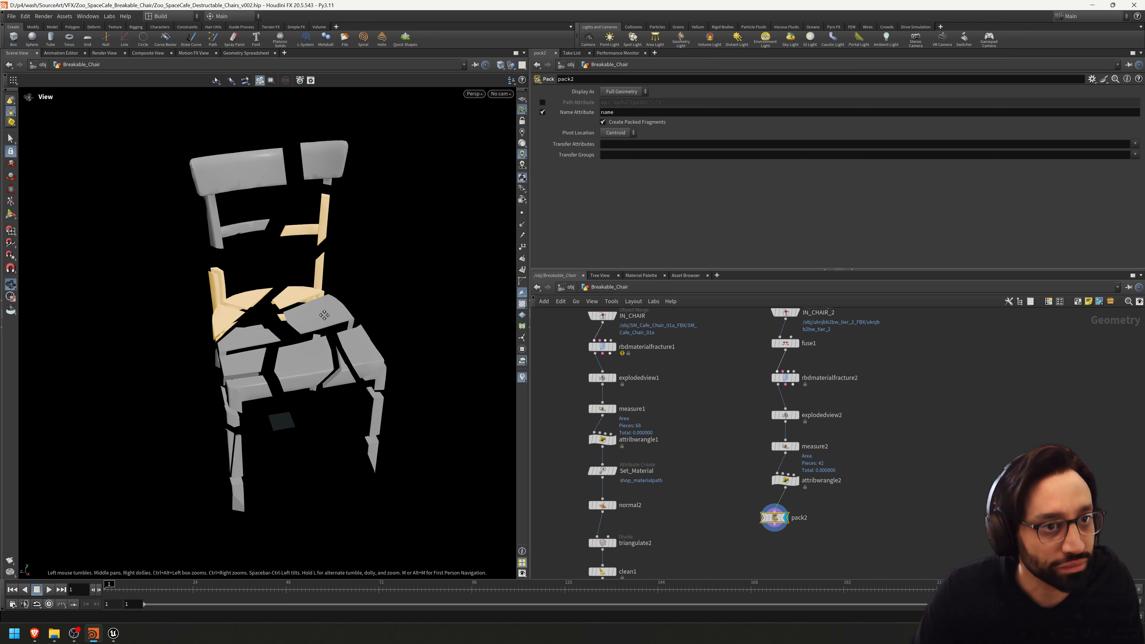
{"action": "middle_click_drag", "start_coordinate": [282, 271], "coordinate": [298, 301], "text": "alt"}
{"action": "left_click", "coordinate": [269, 208]}
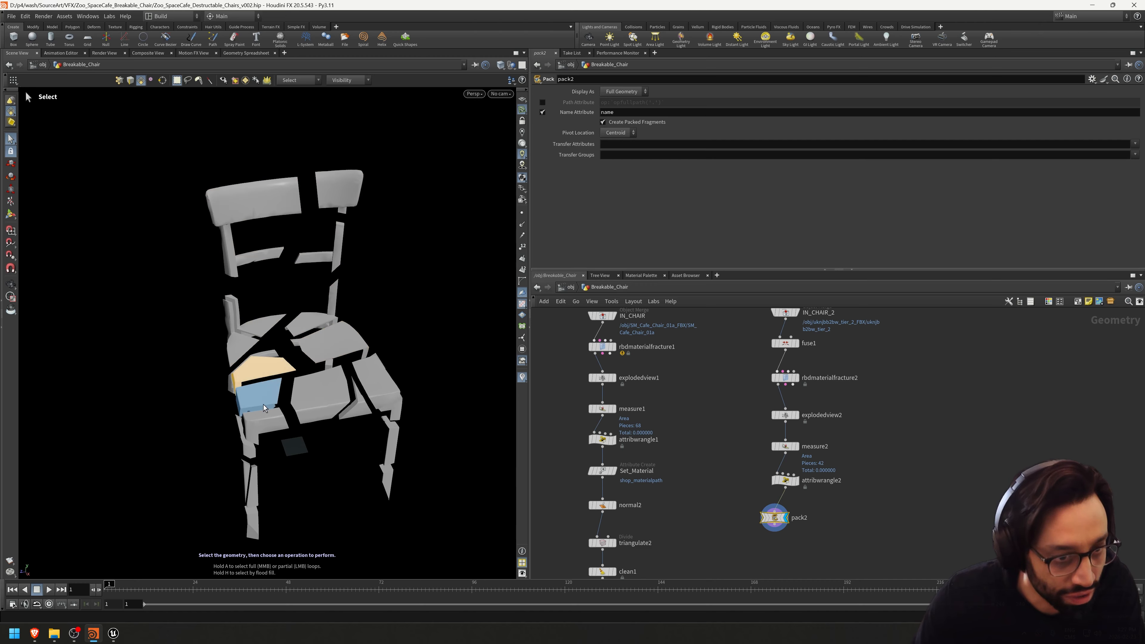
{"action": "key", "text": "Escape"}
{"action": "left_click_drag", "start_coordinate": [347, 401], "coordinate": [379, 320]}
{"action": "key", "text": "s"}
{"action": "key", "text": "Escape"}
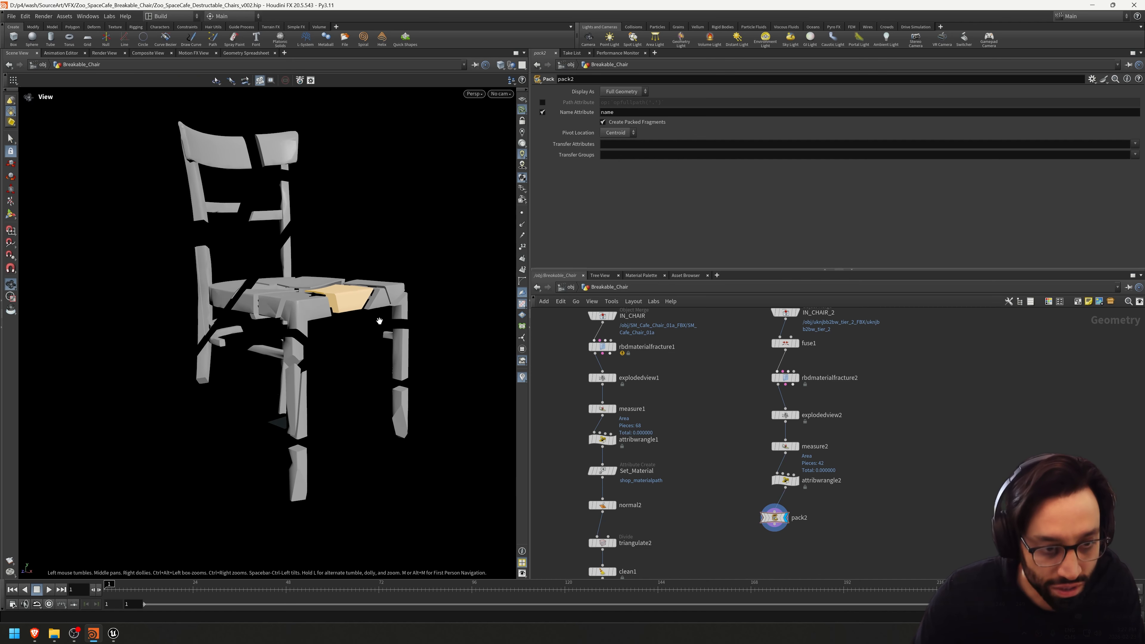
{"action": "key", "text": "s"}
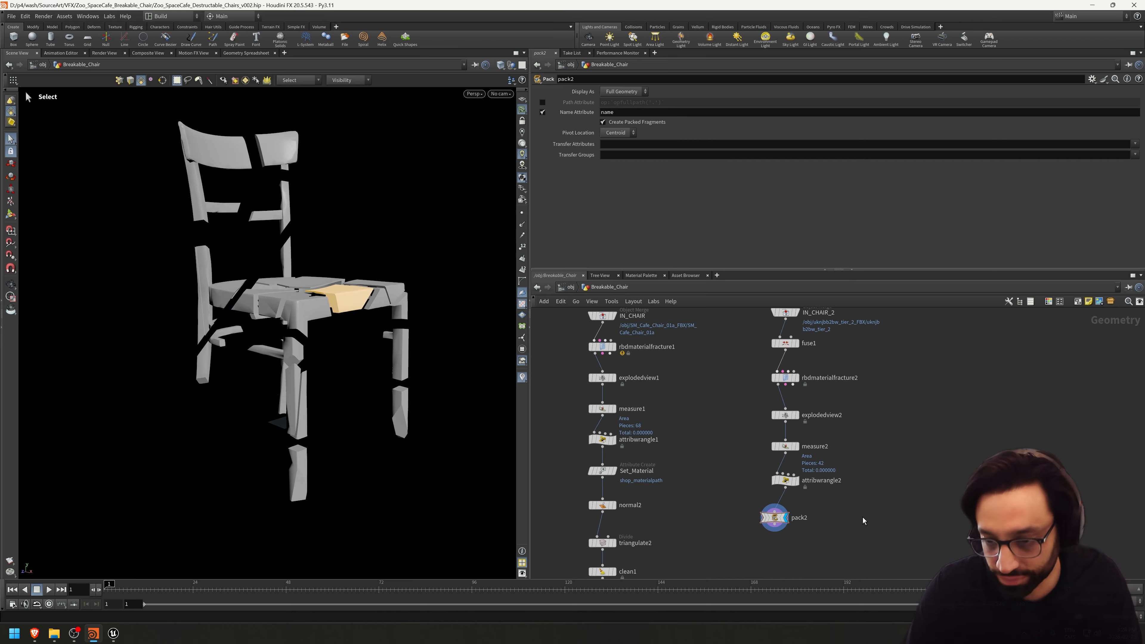
{"action": "key", "text": "Escape"}
{"action": "left_click_drag", "start_coordinate": [361, 324], "coordinate": [383, 337]}
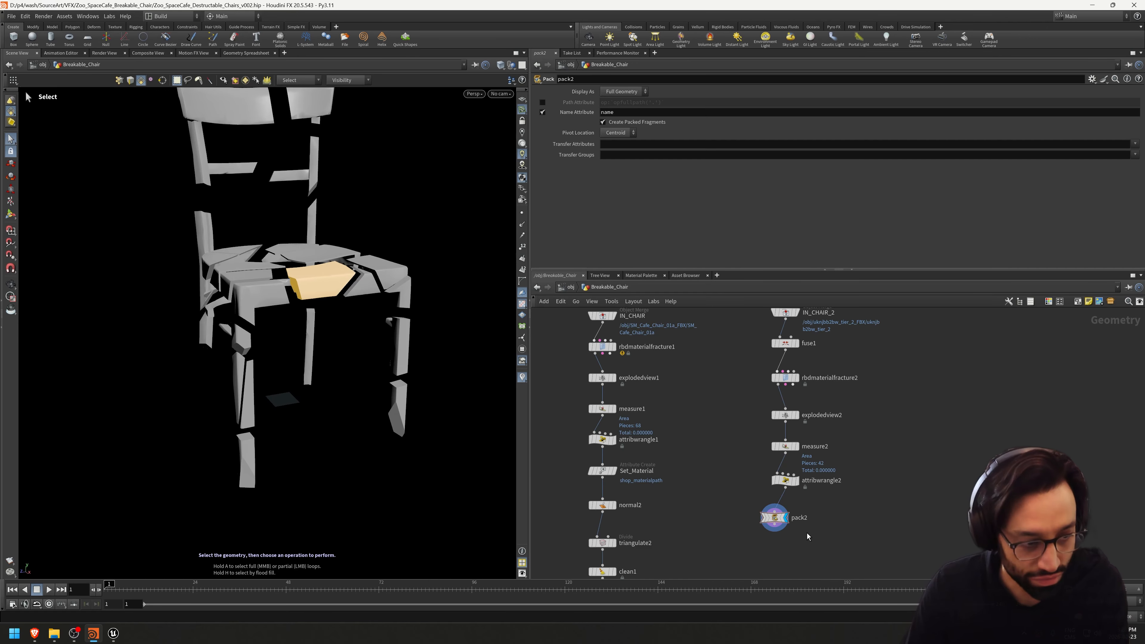
- Delete pack2 and add a displayed Attribute Create node below attribwrangle2 in its place
{"action": "key", "text": "Delete"}
{"action": "middle_click_drag", "start_coordinate": [807, 534], "coordinate": [836, 471]}
{"action": "key", "text": "Tab"}
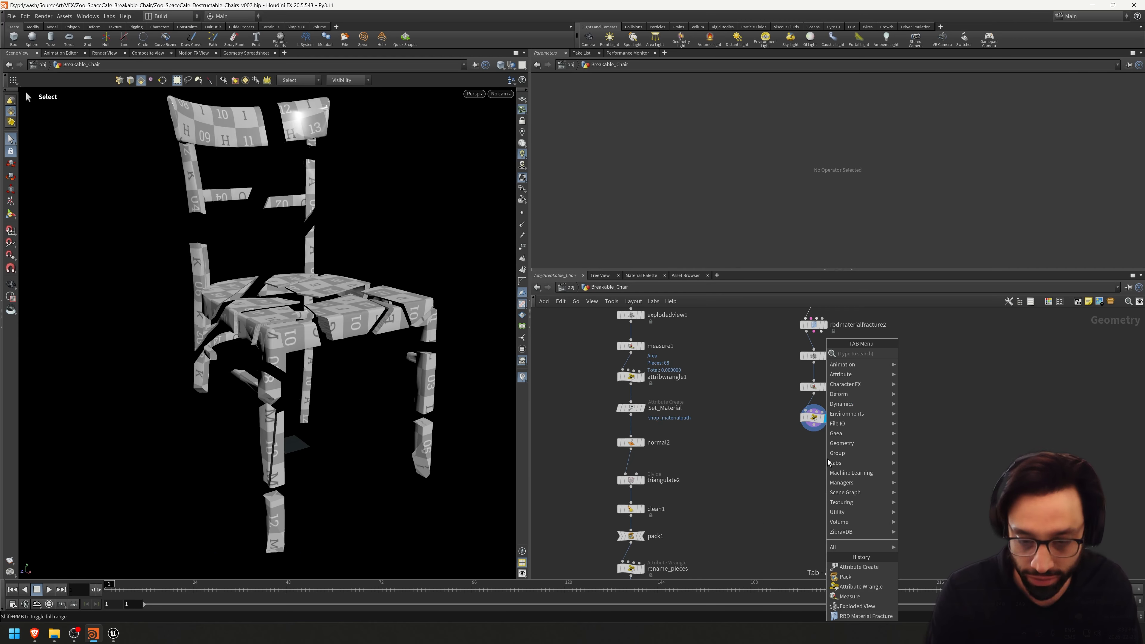
{"action": "type", "text": "a"}
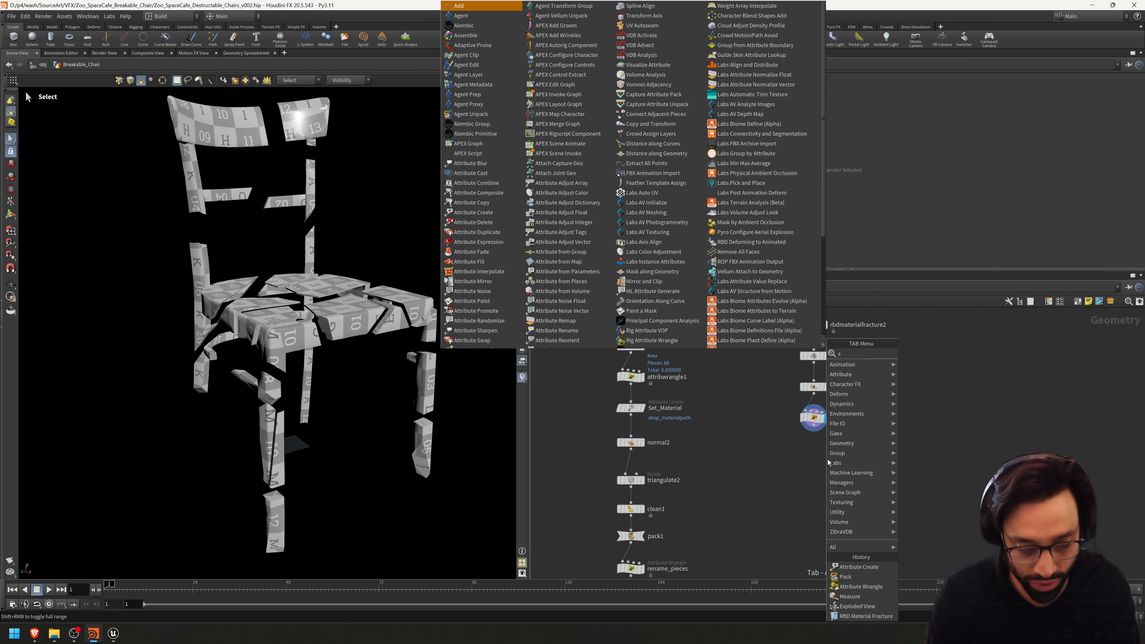
{"action": "type", "text": "ttribute cr"}
{"action": "key", "text": "Return"}
{"action": "left_click", "coordinate": [814, 451]}
{"action": "left_click", "coordinate": [826, 451]}
- Set attribcreate1's attribute class to Primitive and its type to String
{"action": "left_click", "coordinate": [646, 170]}
{"action": "left_click", "coordinate": [646, 188]}
{"action": "left_click", "coordinate": [650, 181]}
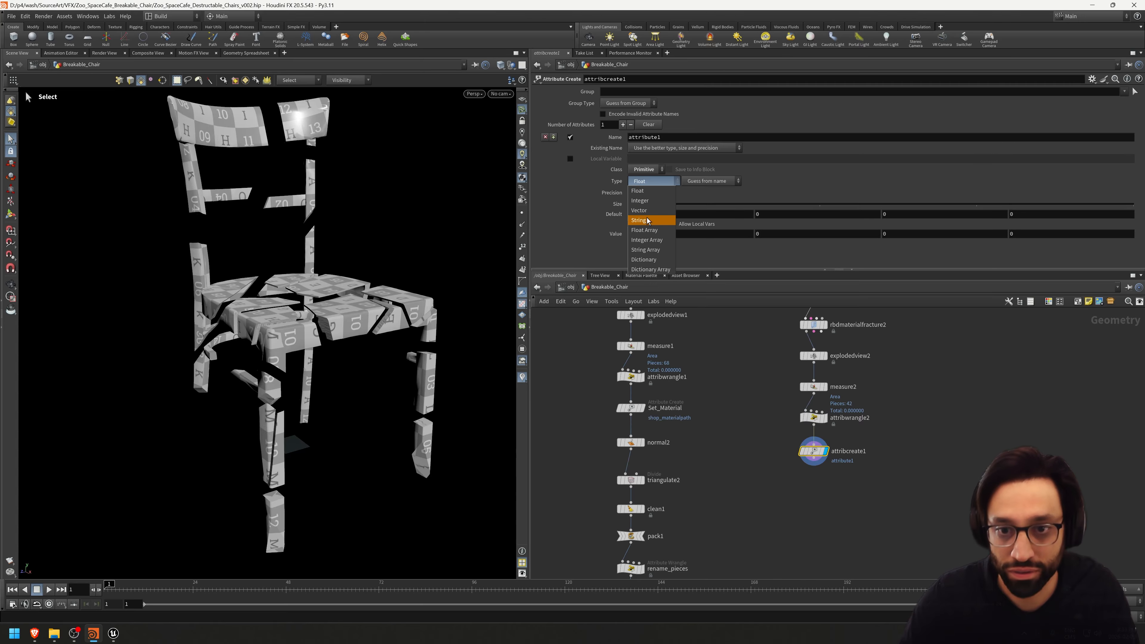
{"action": "left_click", "coordinate": [650, 220]}
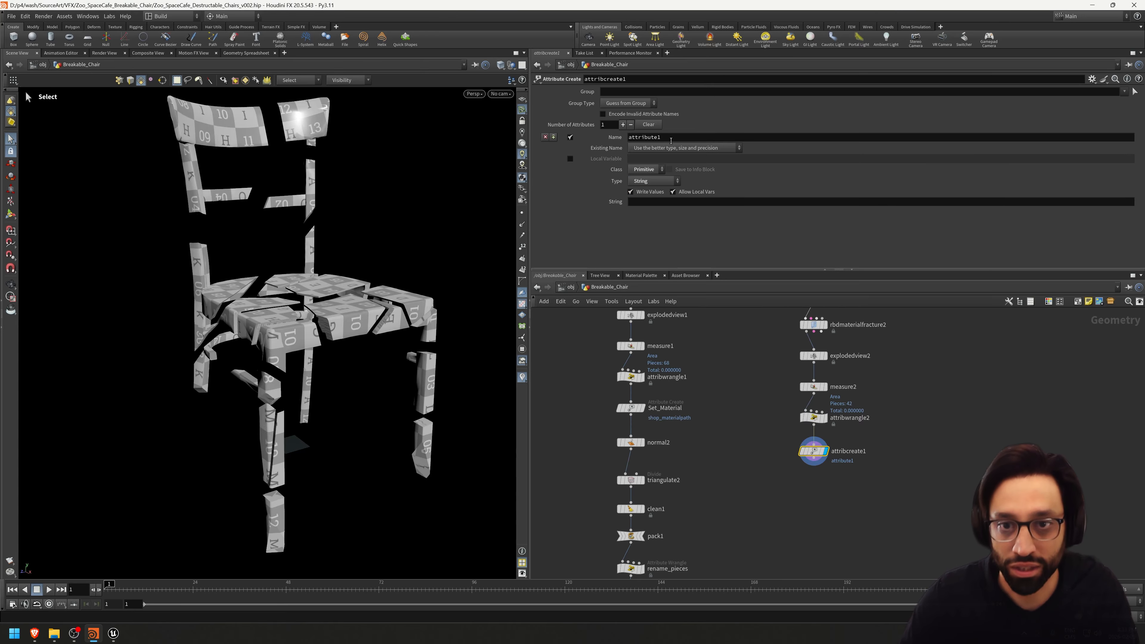
- Set attribcreate1's attribute name to shop_materialpath, copied from the Set_Material node
{"action": "double_click", "coordinate": [671, 139]}
{"action": "left_click", "coordinate": [631, 408]}
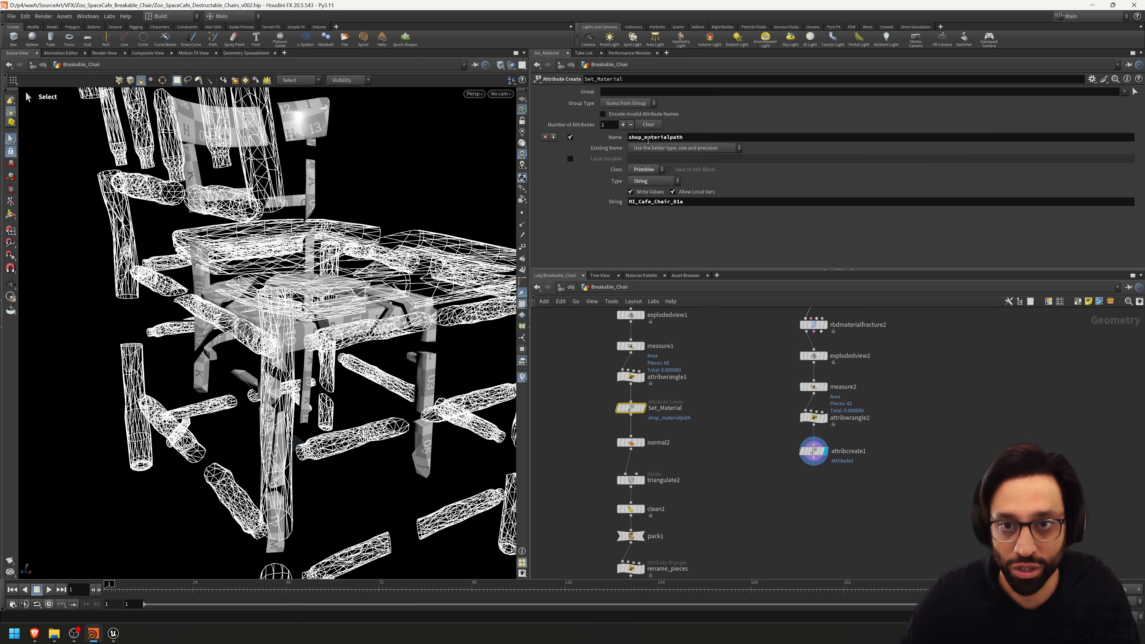
{"action": "double_click", "coordinate": [705, 140]}
{"action": "key", "text": "ctrl+c"}
{"action": "left_click", "coordinate": [814, 452]}
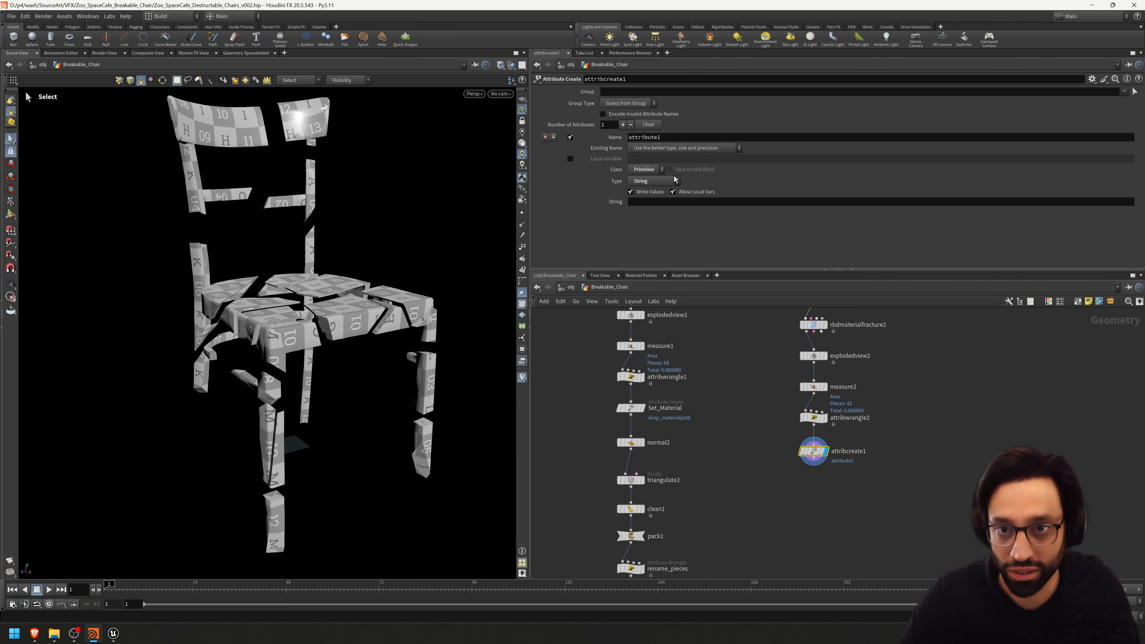
{"action": "key", "text": "ctrl+v"}
{"action": "key", "text": "Return"}
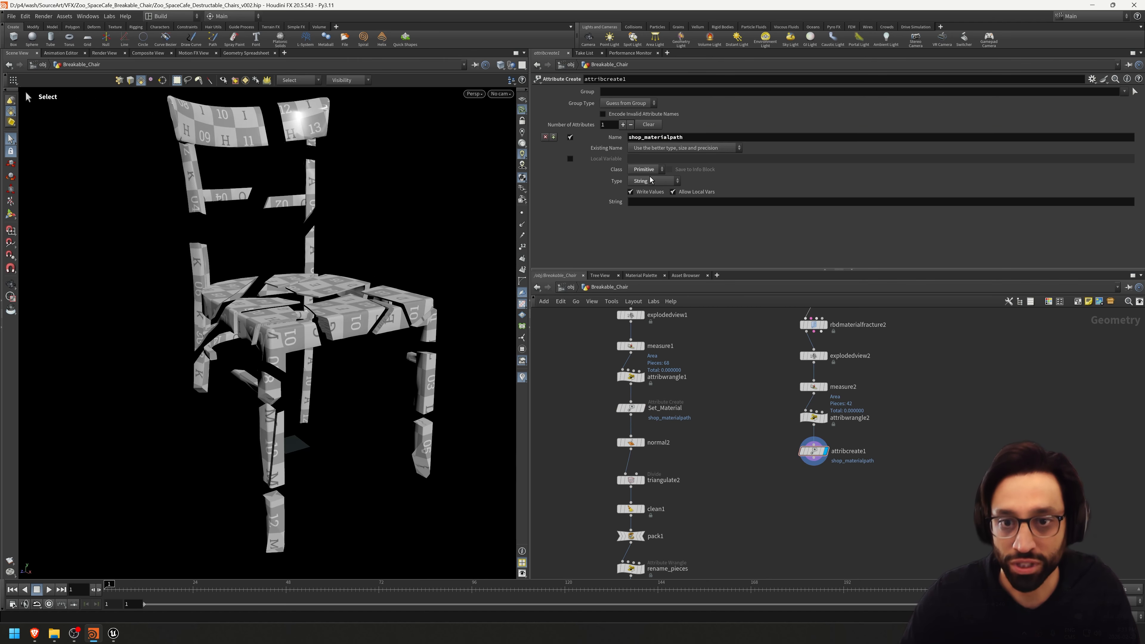
- Check Set_Material's string format, then switch to Unreal Editor and copy the name of the chair's material instance, MI_uknjbb2bw
{"action": "left_click", "coordinate": [653, 201]}
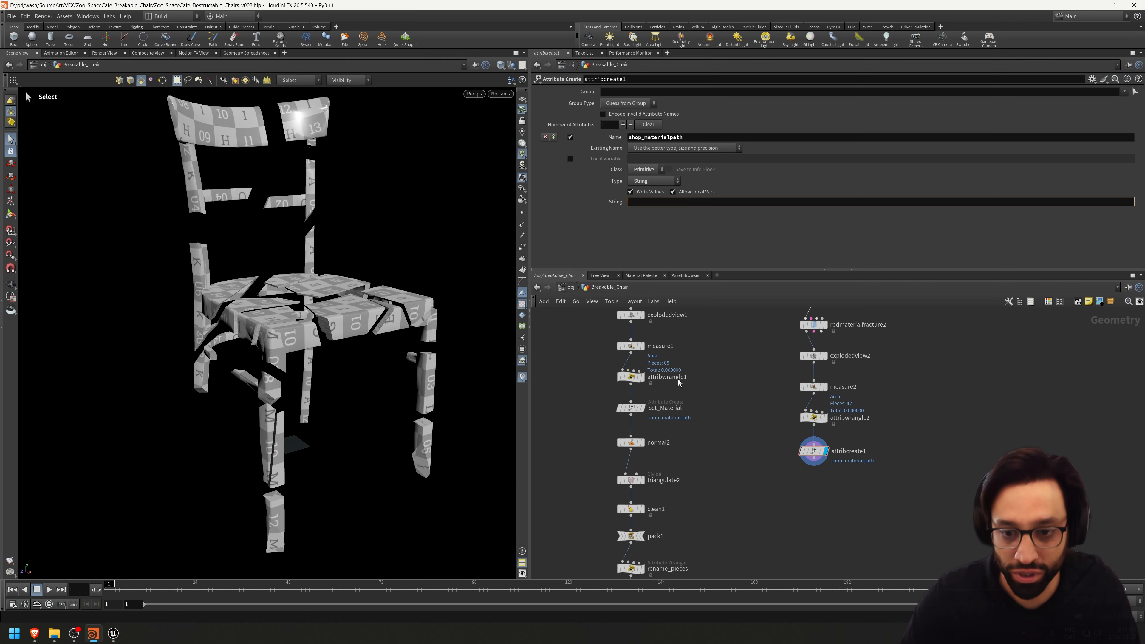
{"action": "left_click", "coordinate": [631, 408]}
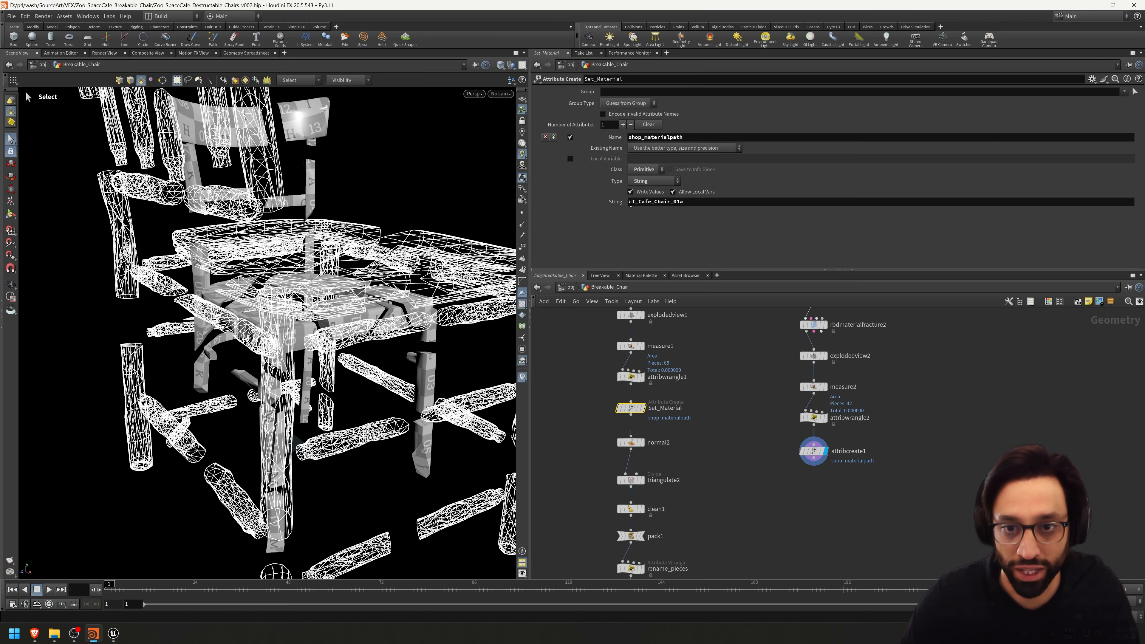
{"action": "left_click", "coordinate": [113, 633]}
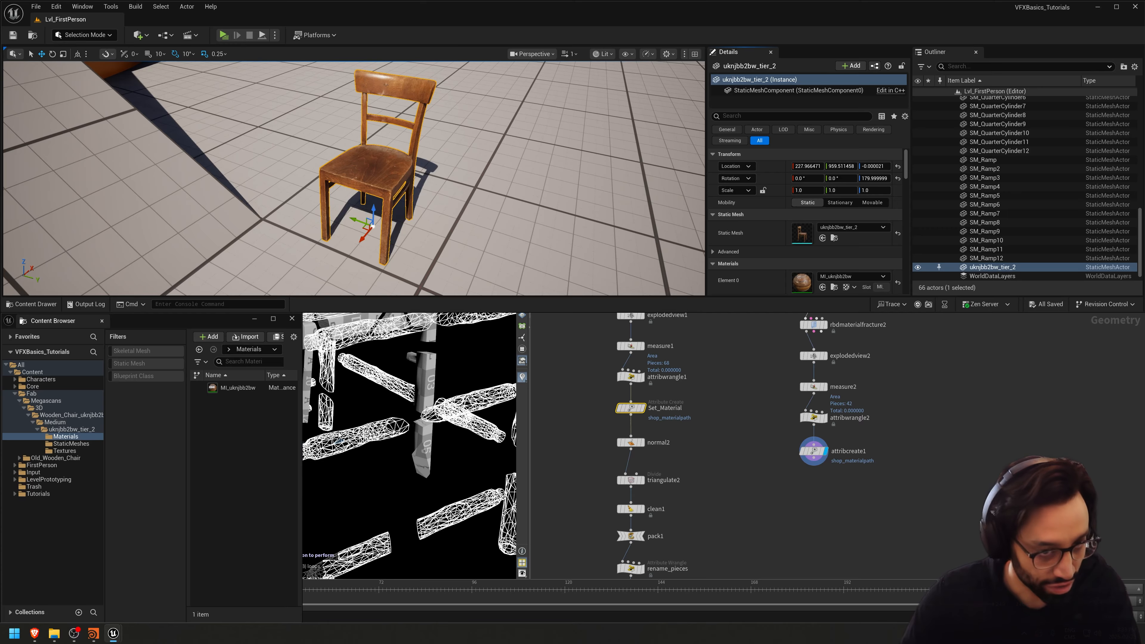
{"action": "left_click", "coordinate": [237, 388]}
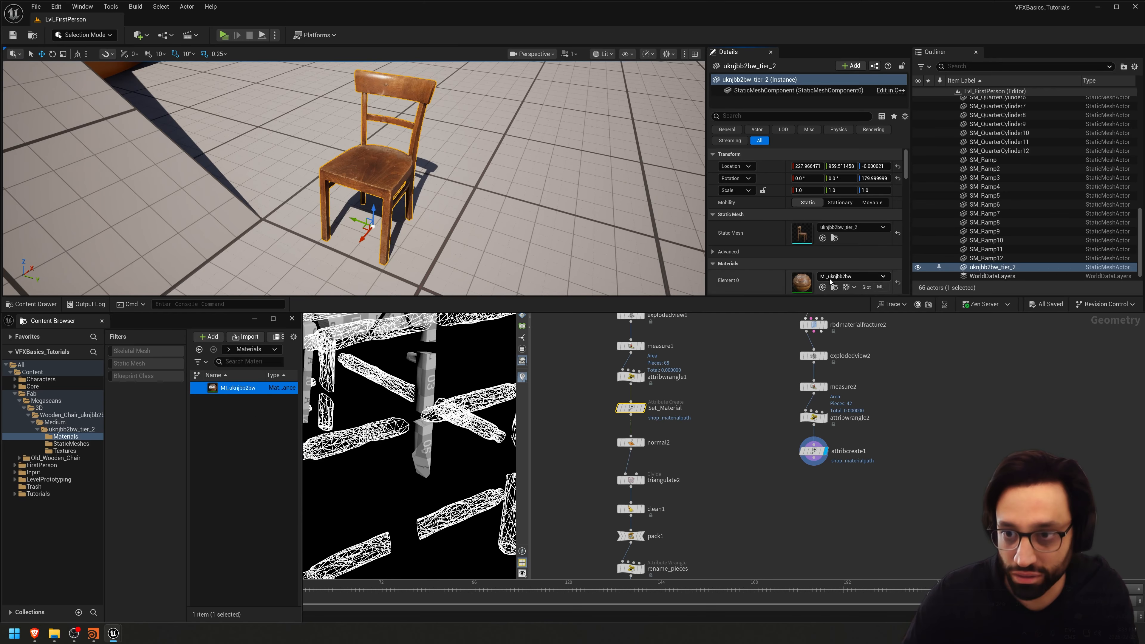
{"action": "left_click", "coordinate": [258, 406]}
- Back in Houdini, set attribcreate1's string value to MI_uknjbb2bw
{"action": "left_click", "coordinate": [814, 452]}
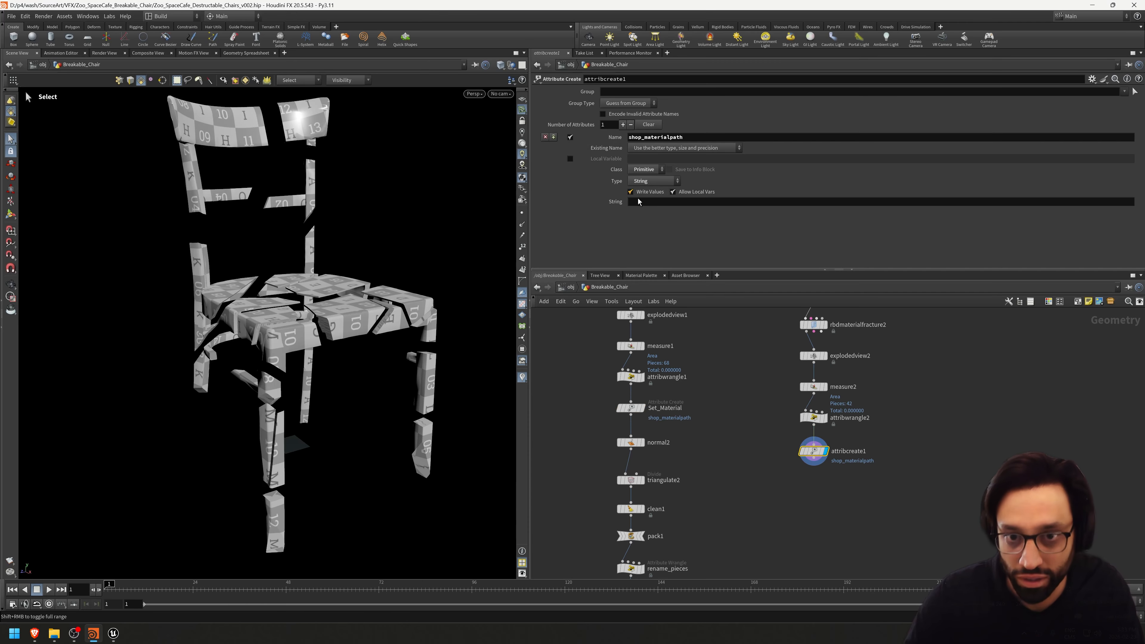
{"action": "left_click", "coordinate": [638, 202]}
{"action": "type", "text": "MI_uknjbb2bw"}
{"action": "key", "text": "Return"}
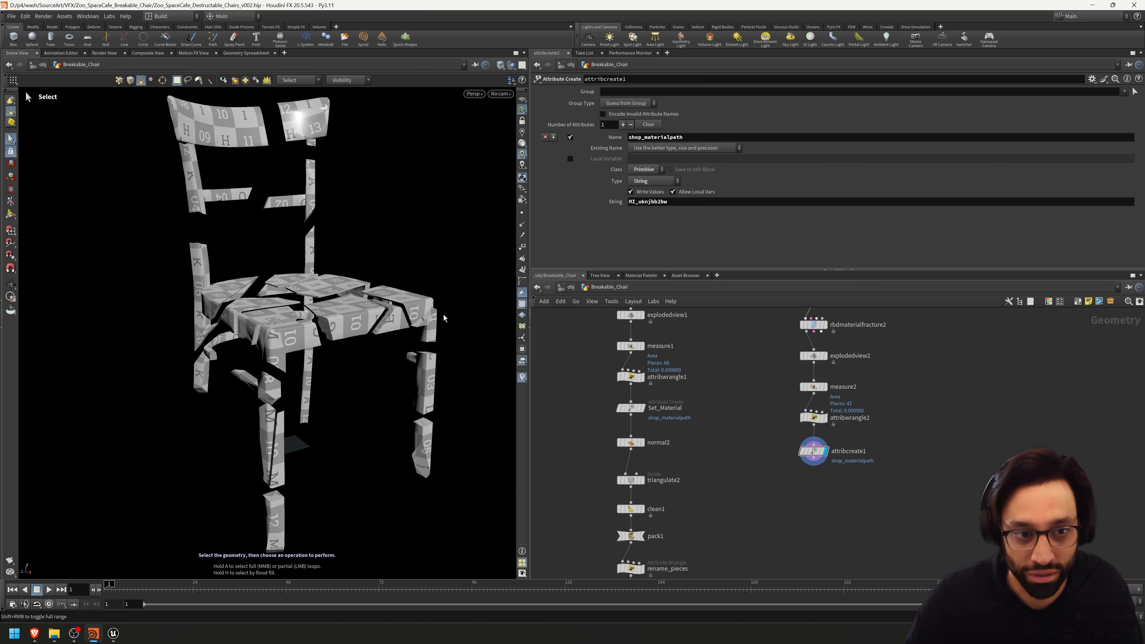
- Add a Normal node below attribcreate1 and make it the displayed node
{"action": "left_click_drag", "start_coordinate": [441, 323], "coordinate": [478, 309], "text": "alt"}
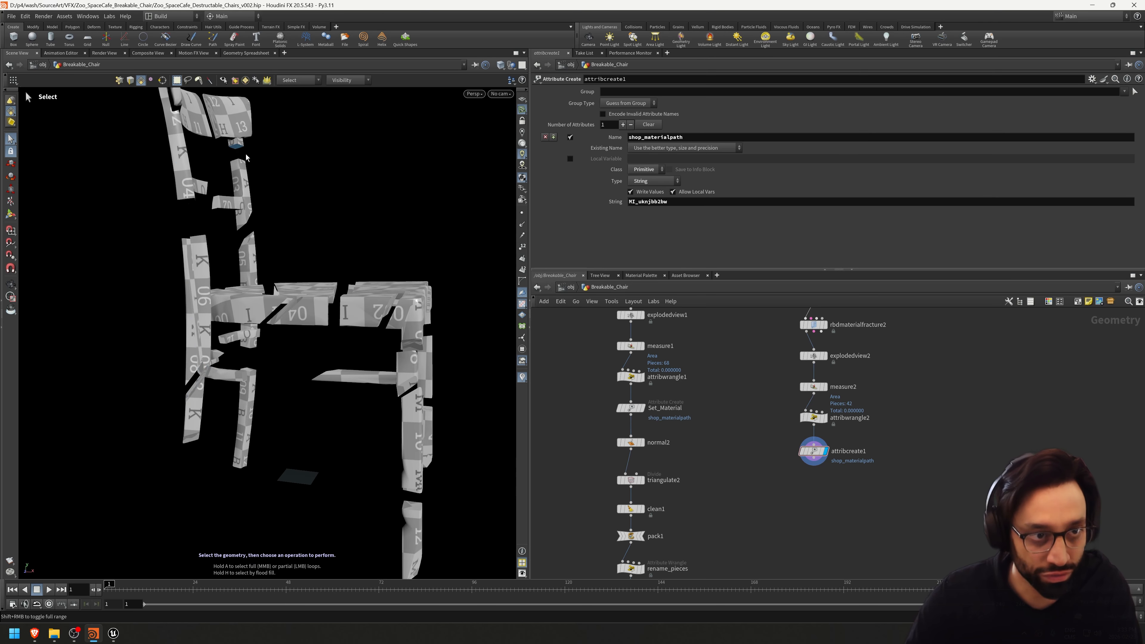
{"action": "left_click_drag", "start_coordinate": [246, 157], "coordinate": [381, 305], "text": "alt"}
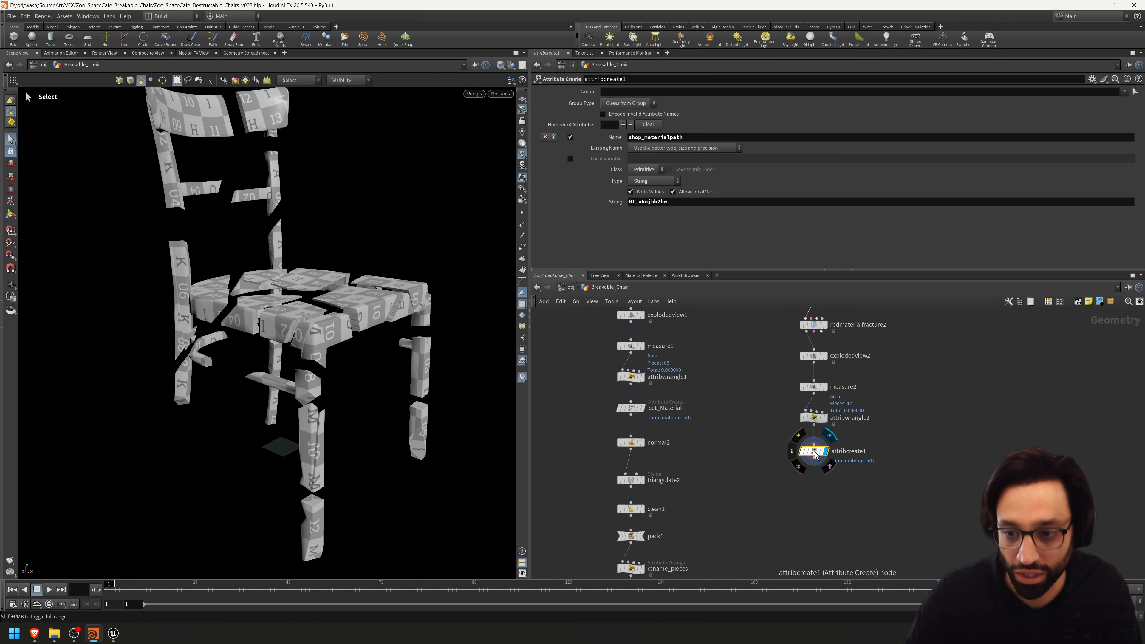
{"action": "left_click_drag", "start_coordinate": [863, 461], "coordinate": [830, 461]}
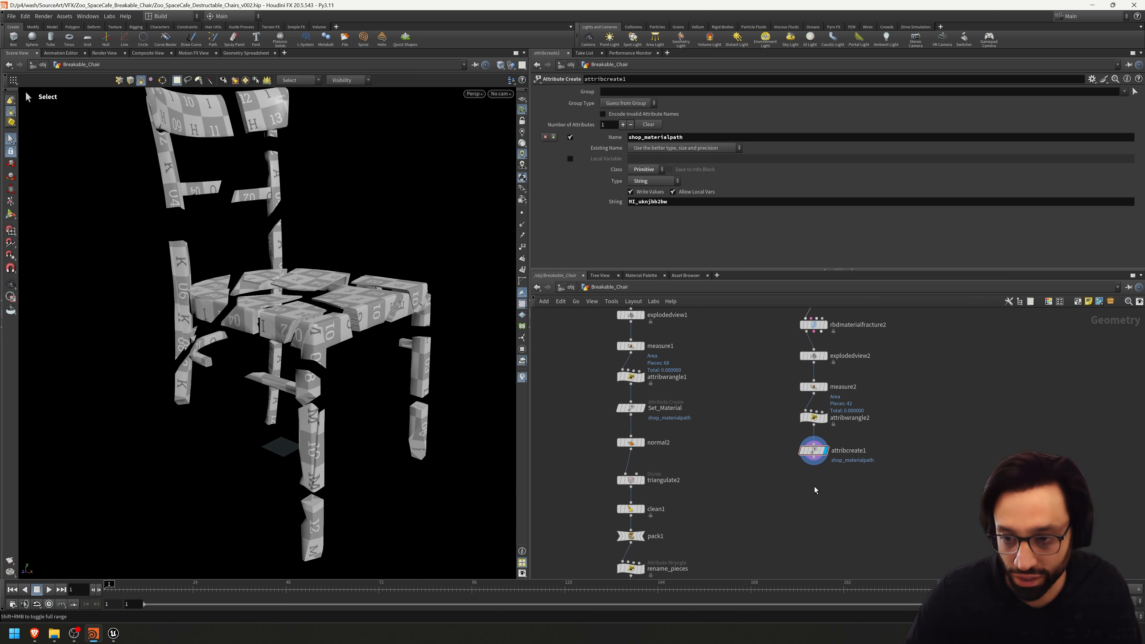
{"action": "middle_click_drag", "start_coordinate": [815, 491], "coordinate": [756, 470]}
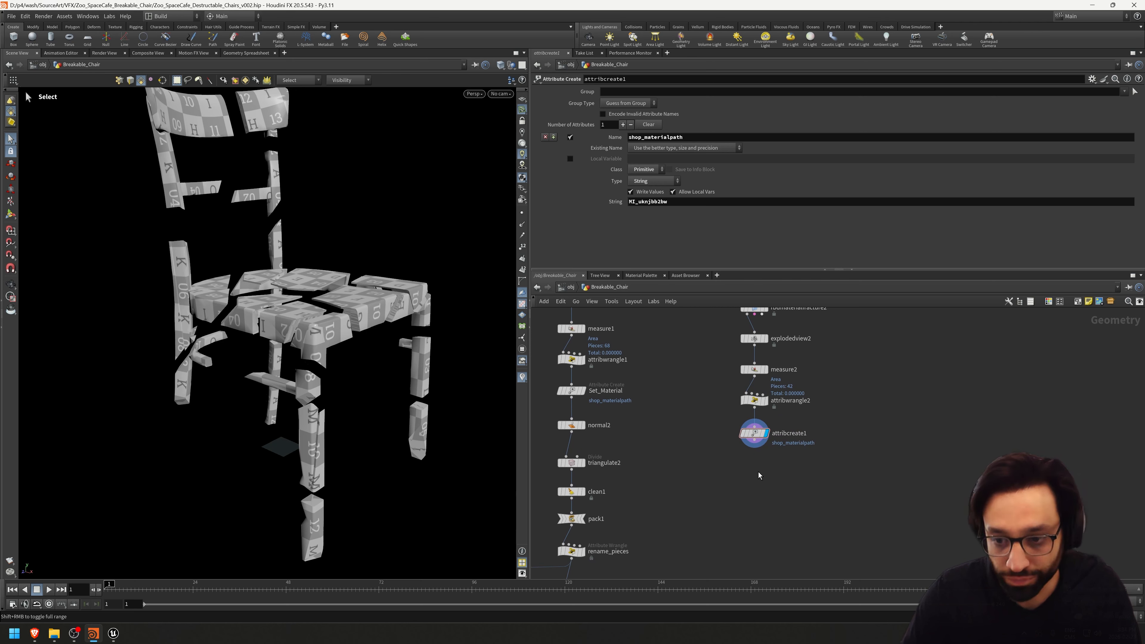
{"action": "key", "text": "Tab"}
{"action": "type", "text": "normal"}
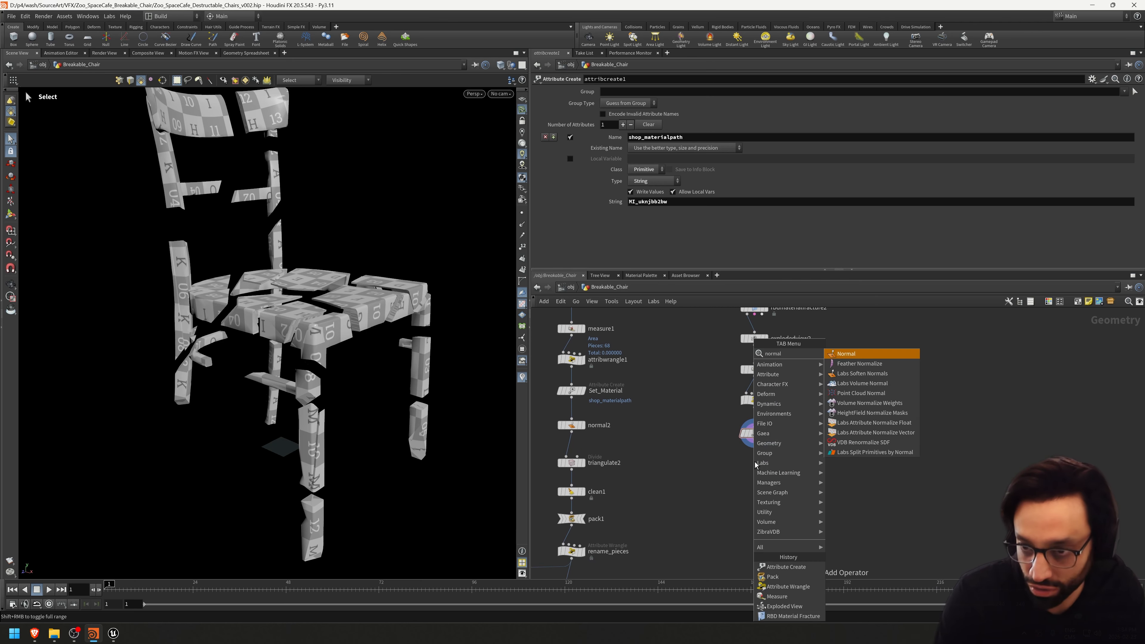
{"action": "key", "text": "Return"}
{"action": "left_click", "coordinate": [756, 465]}
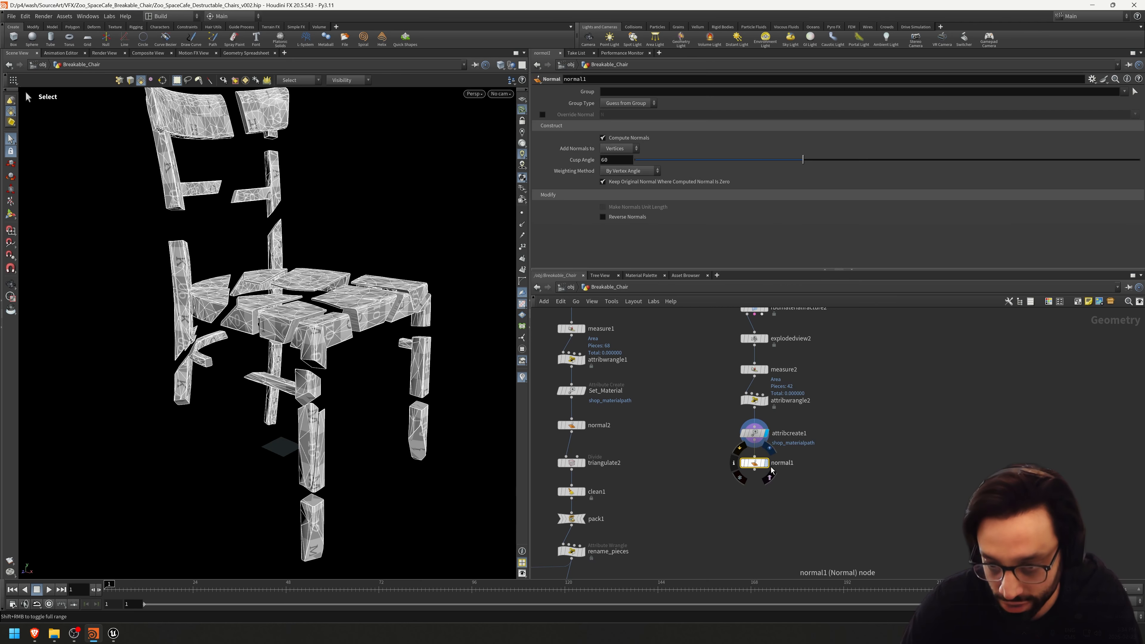
{"action": "left_click", "coordinate": [767, 464]}
- Examine the reference chain's normal2 and triangulate2 nodes and inspect the fractured chair from several angles
{"action": "left_click_drag", "start_coordinate": [628, 418], "coordinate": [563, 475]}
{"action": "middle_click_drag", "start_coordinate": [628, 451], "coordinate": [657, 443]}
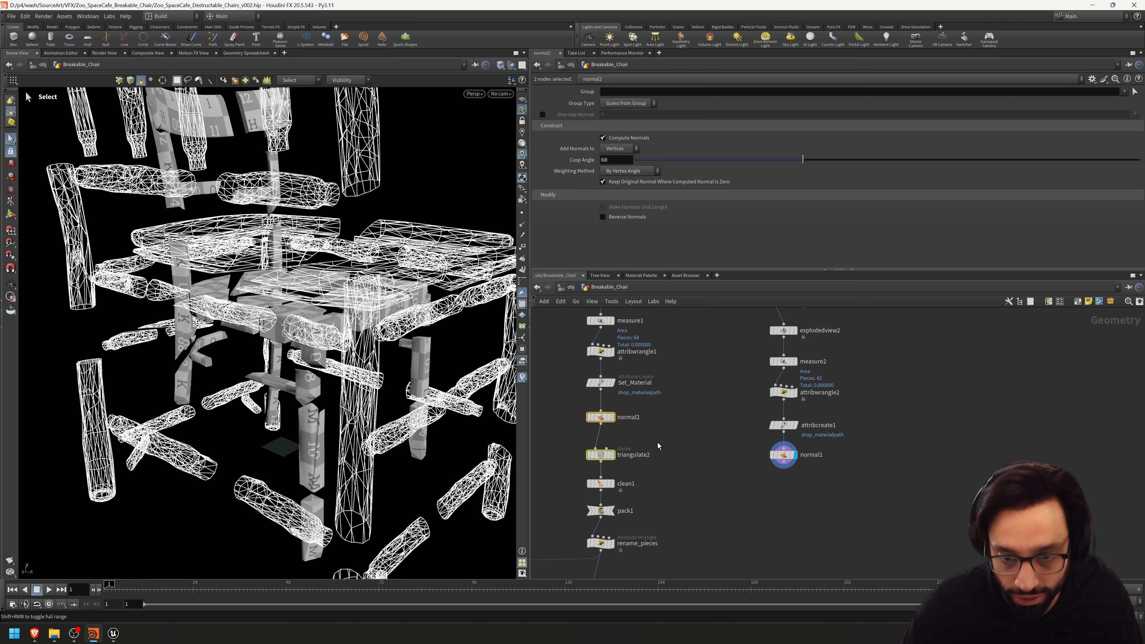
{"action": "left_click", "coordinate": [658, 446]}
{"action": "left_click_drag", "start_coordinate": [444, 353], "coordinate": [418, 379], "text": "alt"}
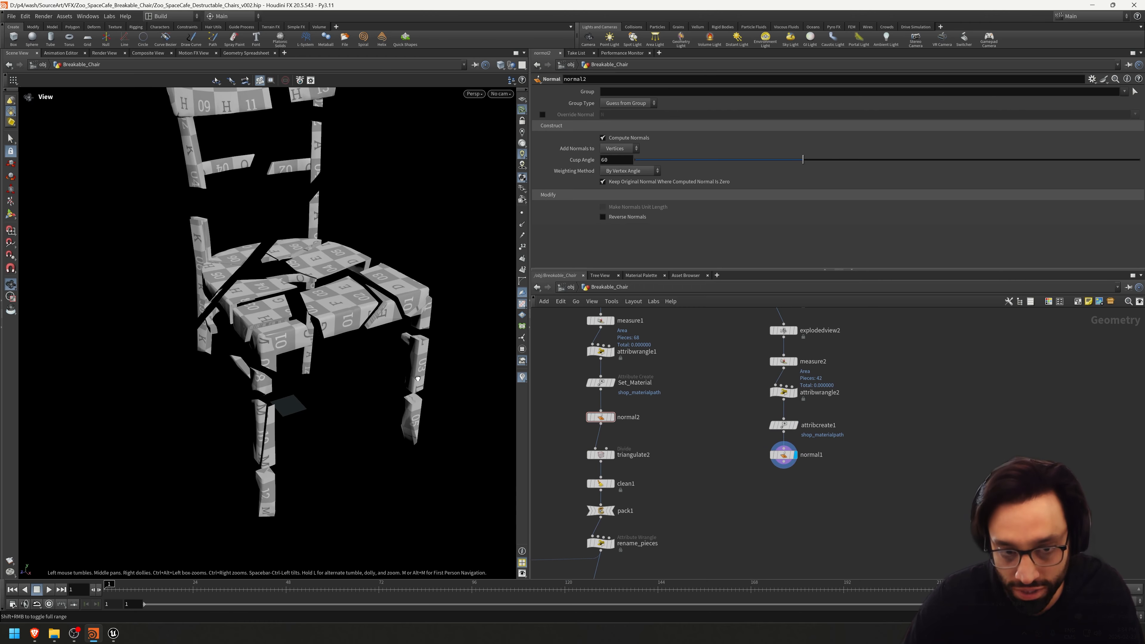
{"action": "key", "text": "s"}
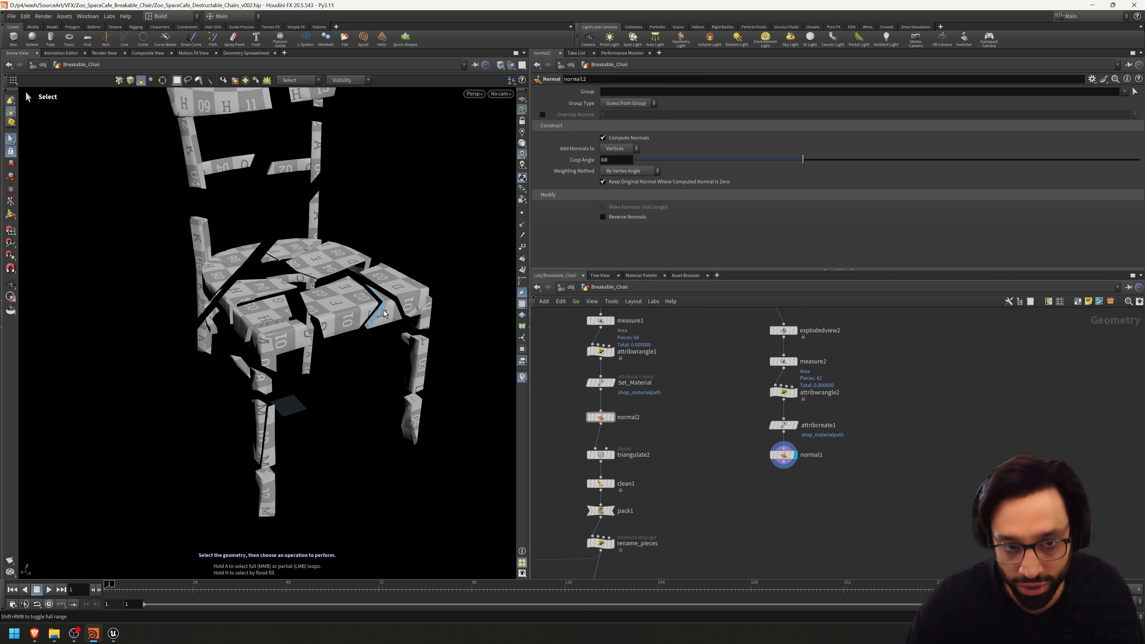
{"action": "left_click_drag", "start_coordinate": [384, 310], "coordinate": [411, 273], "text": "alt"}
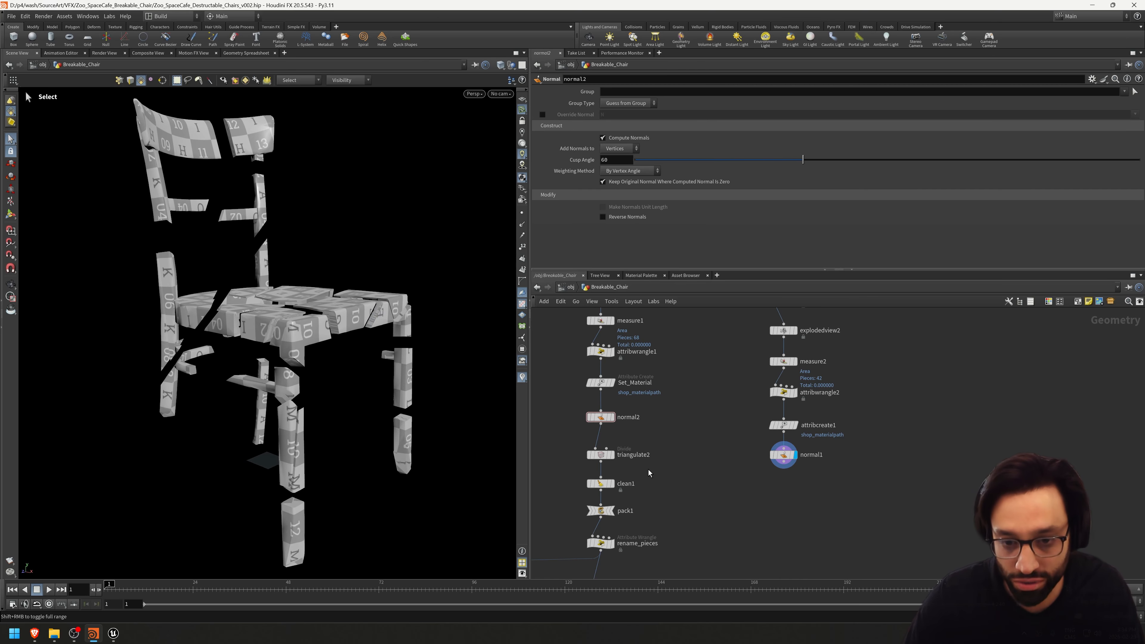
{"action": "left_click", "coordinate": [601, 455]}
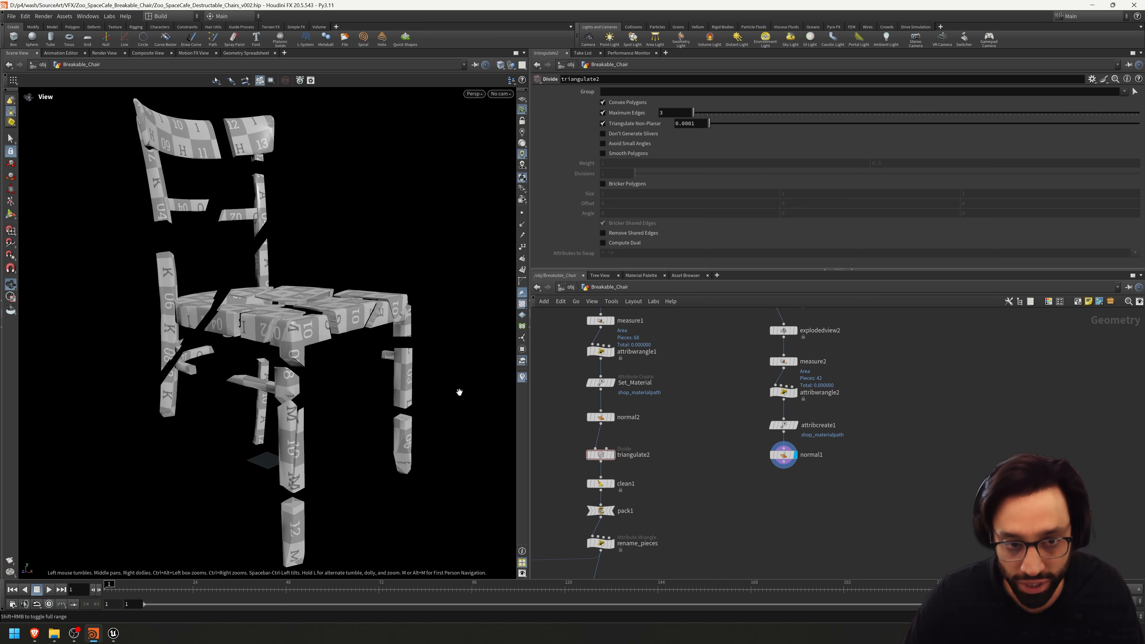
{"action": "left_click_drag", "start_coordinate": [457, 391], "coordinate": [514, 393], "text": "alt"}
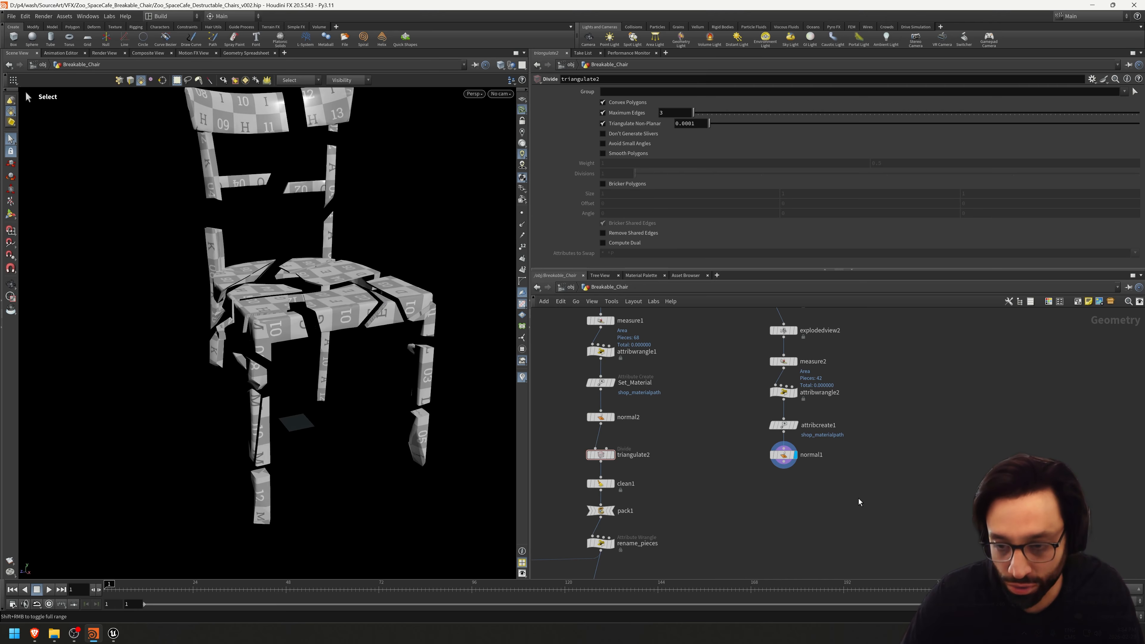
- Add a Triangulate node below normal1 and make it the displayed node
{"action": "middle_click_drag", "start_coordinate": [806, 482], "coordinate": [767, 495]}
{"action": "key", "text": "Tab"}
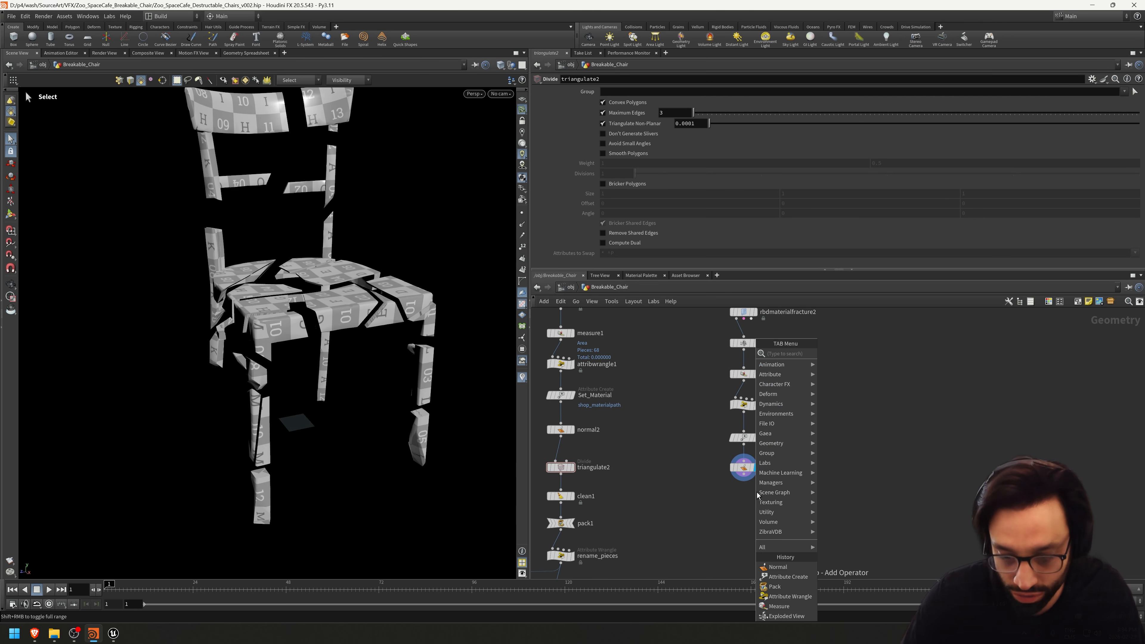
{"action": "type", "text": "triang"}
{"action": "key", "text": "Return"}
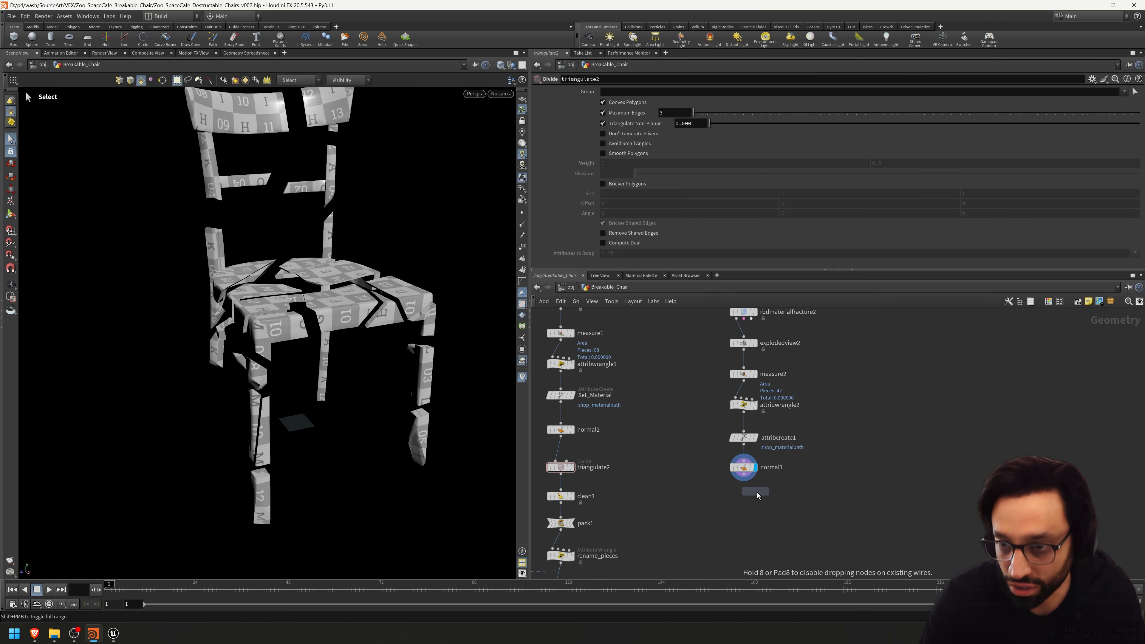
{"action": "left_click", "coordinate": [746, 502]}
{"action": "left_click_drag", "start_coordinate": [744, 474], "coordinate": [738, 495]}
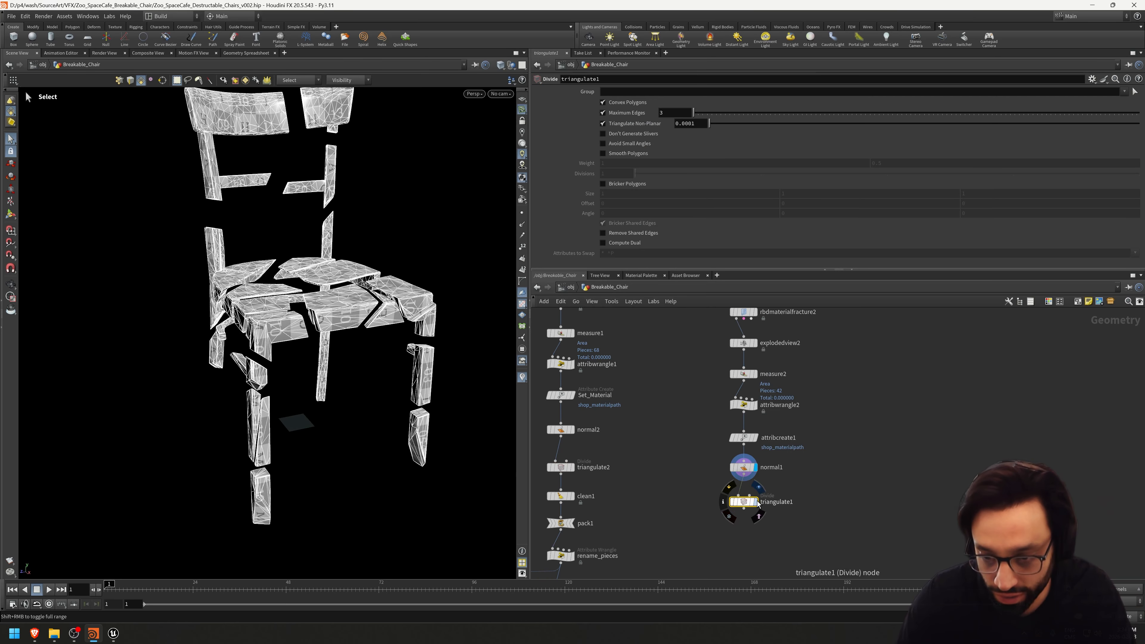
{"action": "left_click", "coordinate": [756, 502]}
- Add a Clean node below triangulate1 and make it the displayed node
{"action": "middle_click_drag", "start_coordinate": [747, 524], "coordinate": [761, 494]}
{"action": "key", "text": "Tab"}
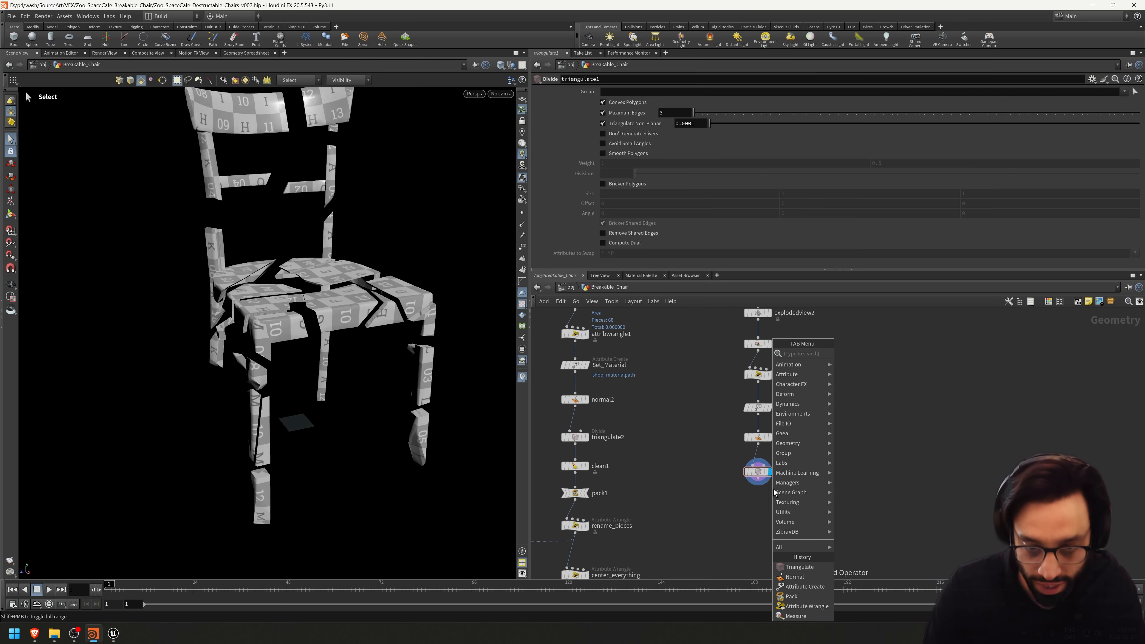
{"action": "type", "text": "clean"}
{"action": "key", "text": "Return"}
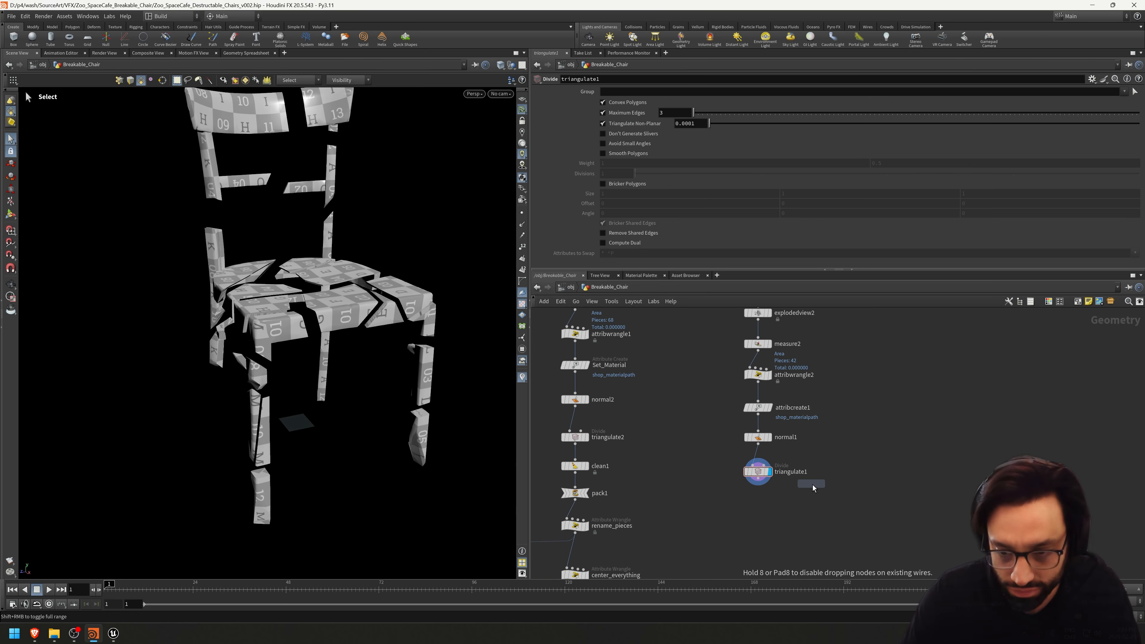
{"action": "left_click", "coordinate": [757, 509]}
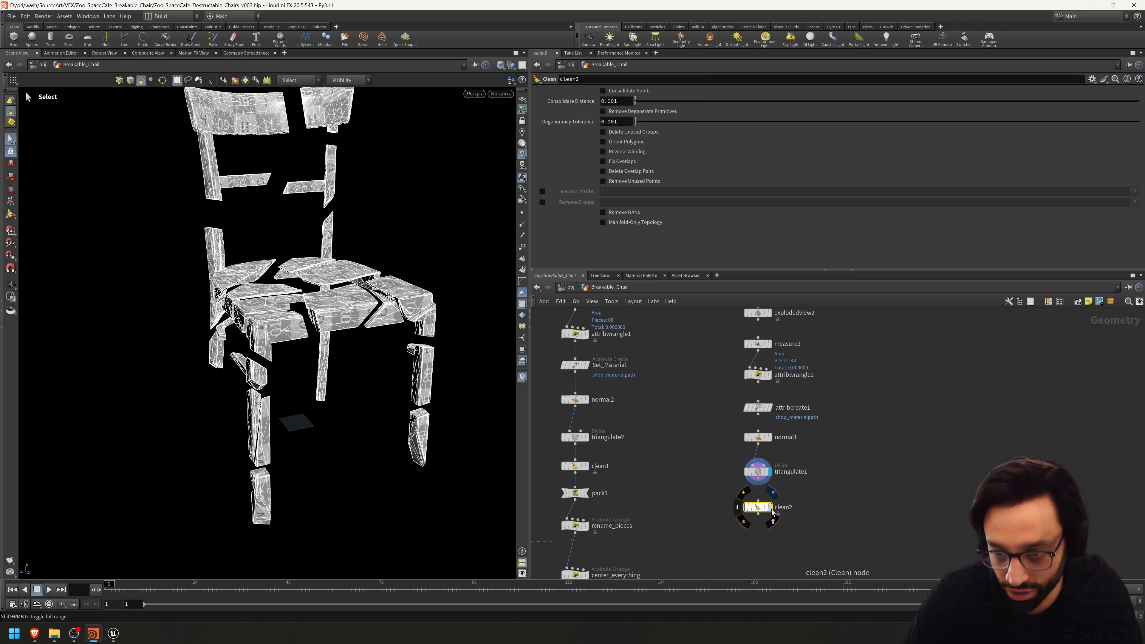
- Review clean1's attribute and group removal settings and copy its Remove Attribs pattern
{"action": "left_click", "coordinate": [580, 463]}
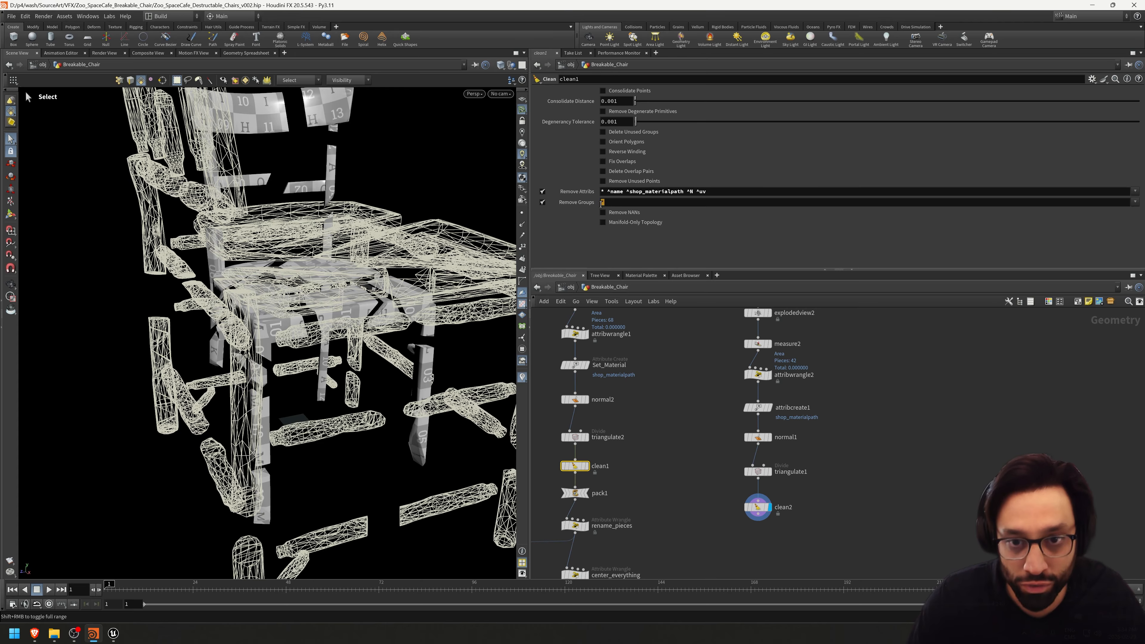
{"action": "type", "text": "*"}
{"action": "key", "text": "Return"}
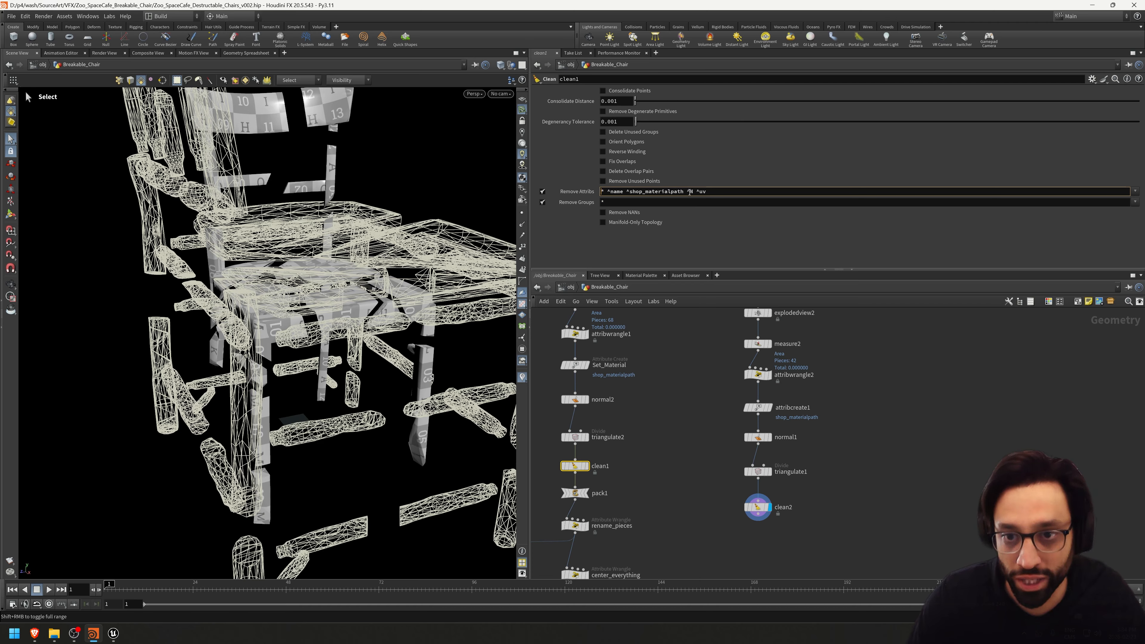
{"action": "left_click", "coordinate": [717, 191]}
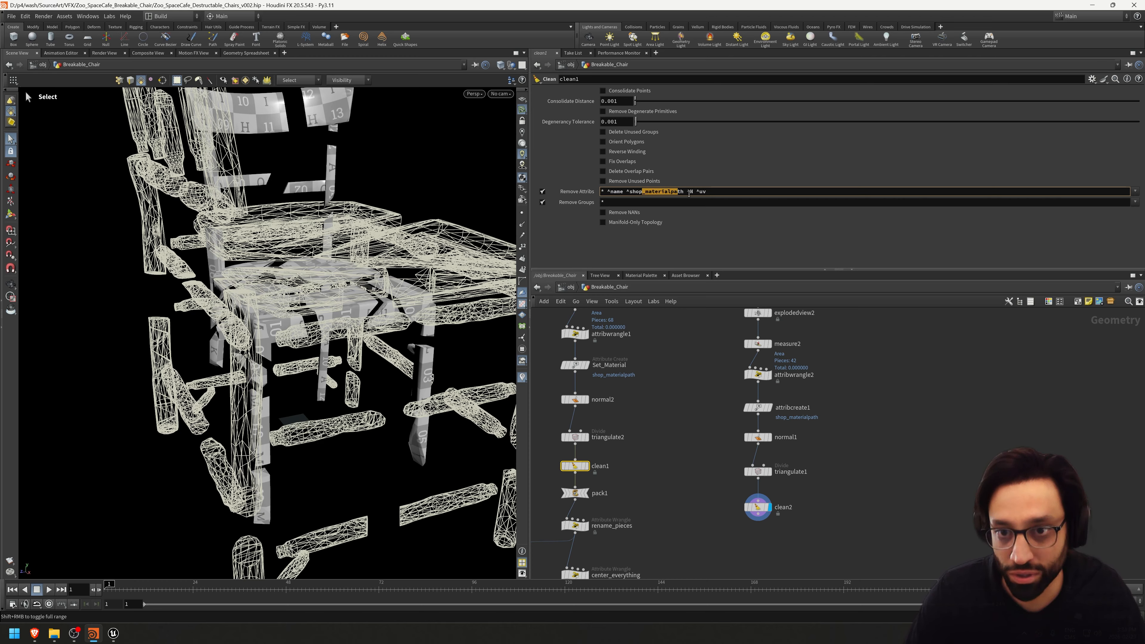
{"action": "key", "text": "ctrl+a"}
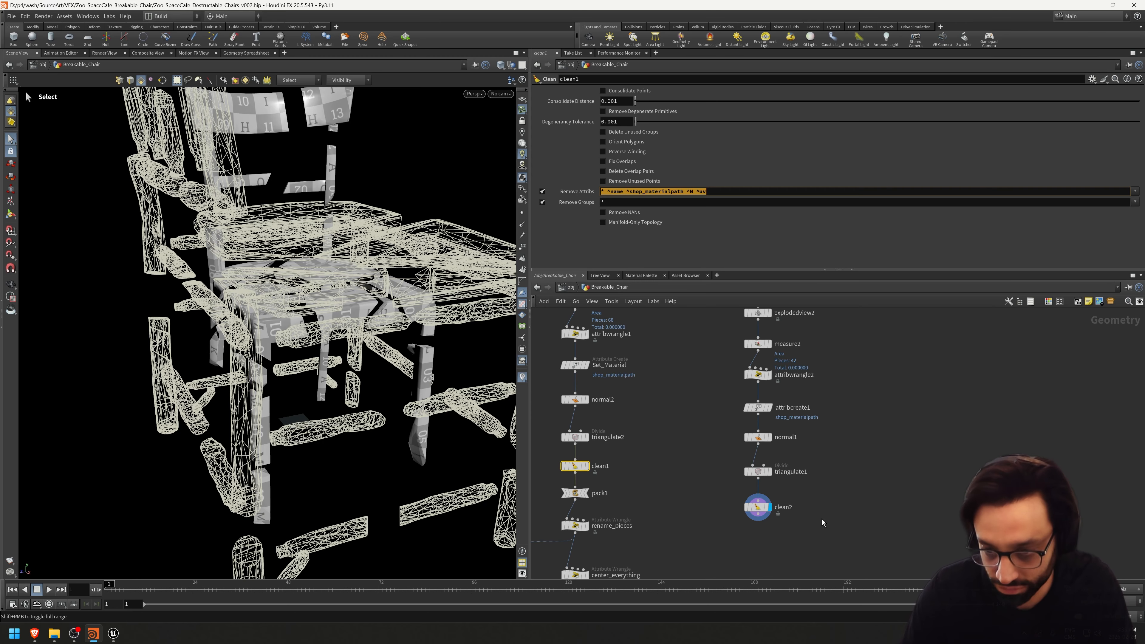
- Enable attribute and group removal on clean2, setting Remove Attribs to "* ^name ^shop_materialpath ^N ^uv" and Remove Groups to "*"
{"action": "left_click", "coordinate": [759, 507]}
{"action": "left_click", "coordinate": [543, 192]}
{"action": "left_click", "coordinate": [542, 202]}
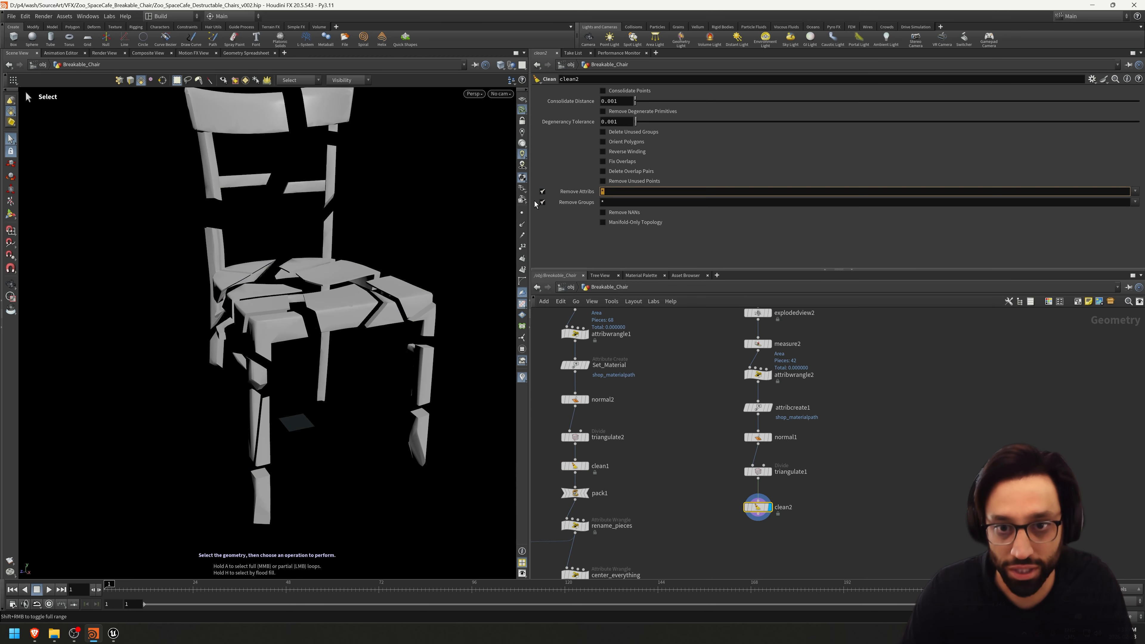
{"action": "left_click", "coordinate": [616, 204]}
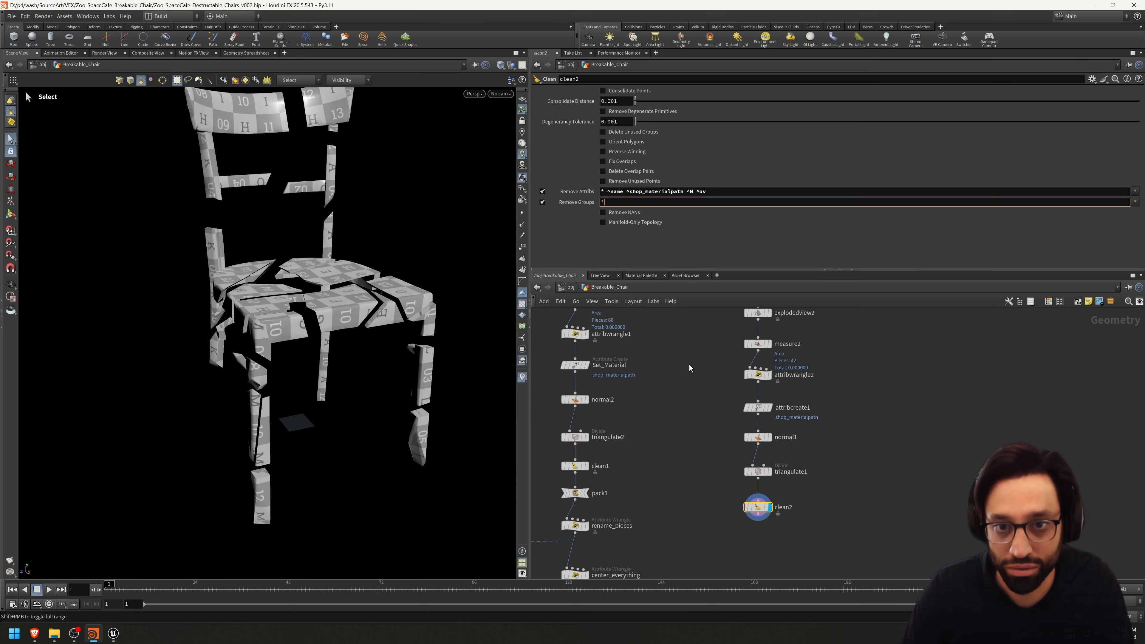
{"action": "left_click", "coordinate": [711, 387]}
- Open clean2's node information to check which attributes remain
{"action": "right_click", "coordinate": [757, 509]}
{"action": "left_click", "coordinate": [756, 509]}
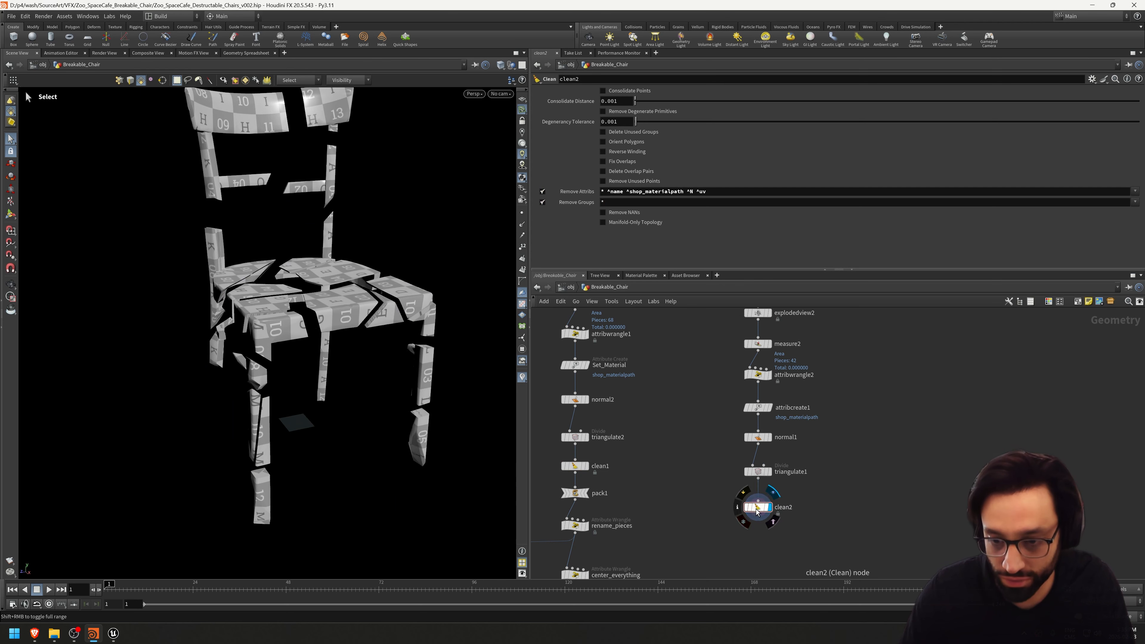
{"action": "middle_click", "coordinate": [757, 510]}
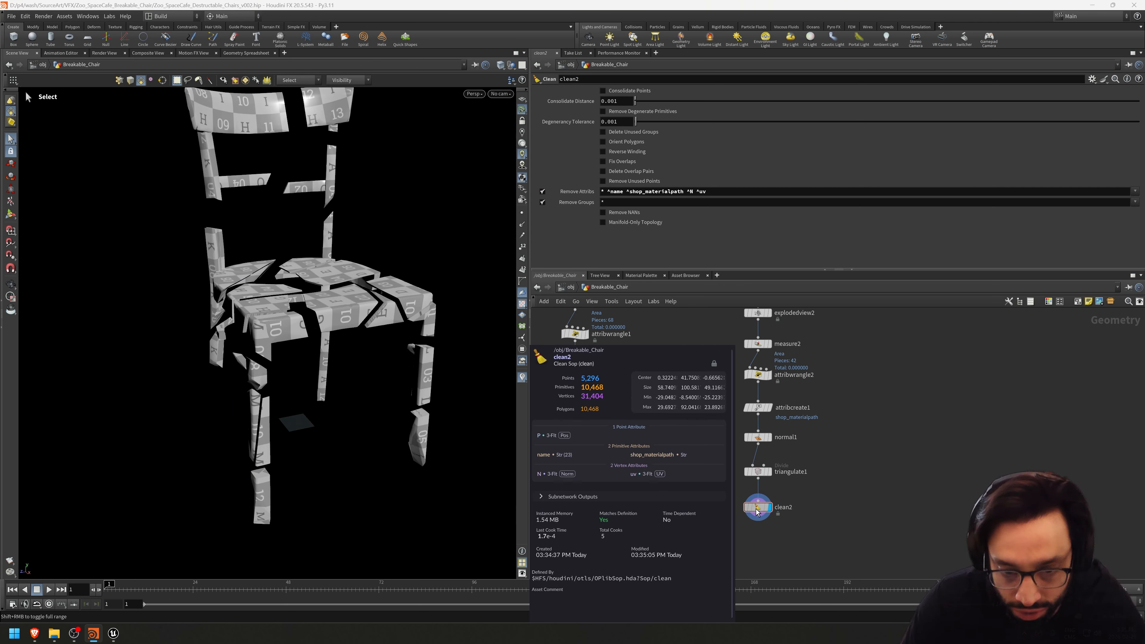
- Review the Path Attribute and Name Attribute settings on pack1
{"action": "middle_click", "coordinate": [760, 478]}
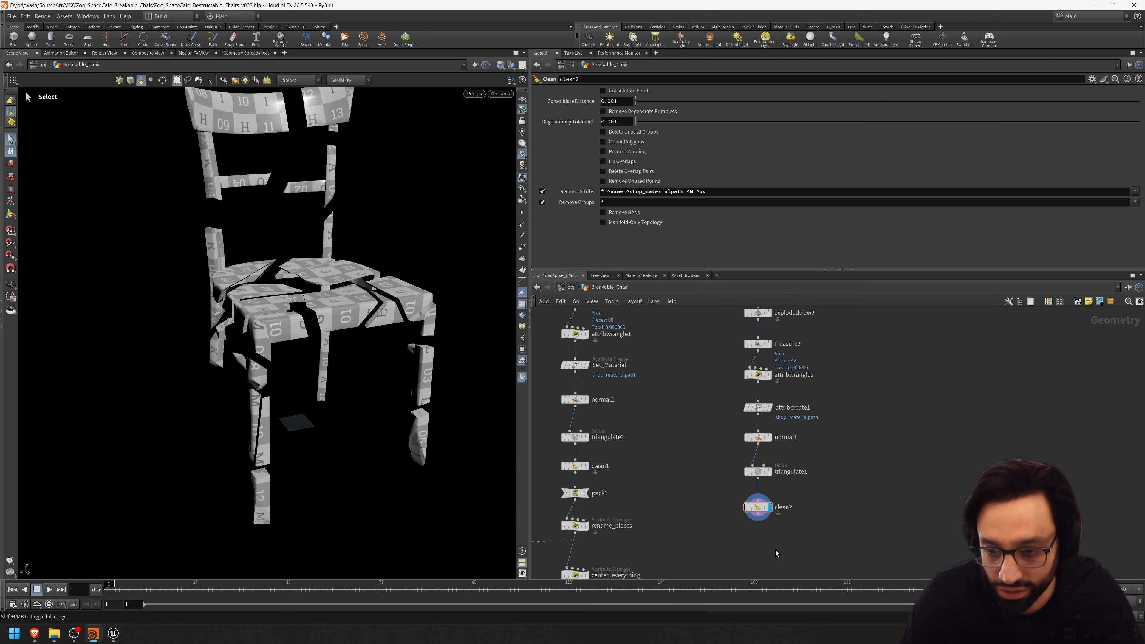
{"action": "middle_click_drag", "start_coordinate": [619, 485], "coordinate": [636, 433]}
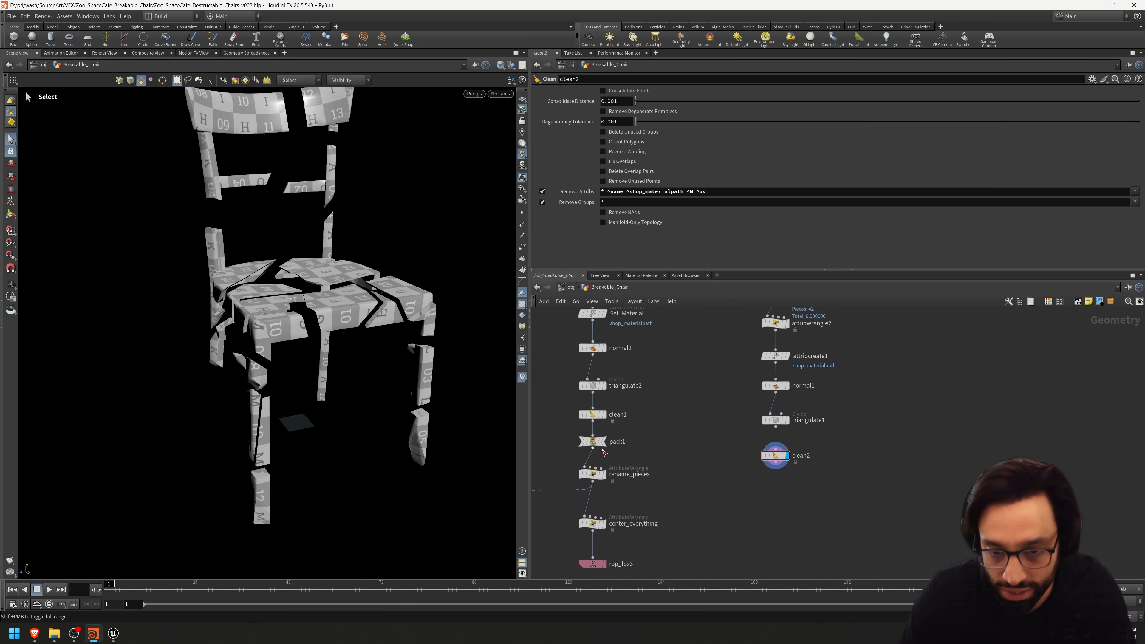
{"action": "left_click", "coordinate": [594, 443]}
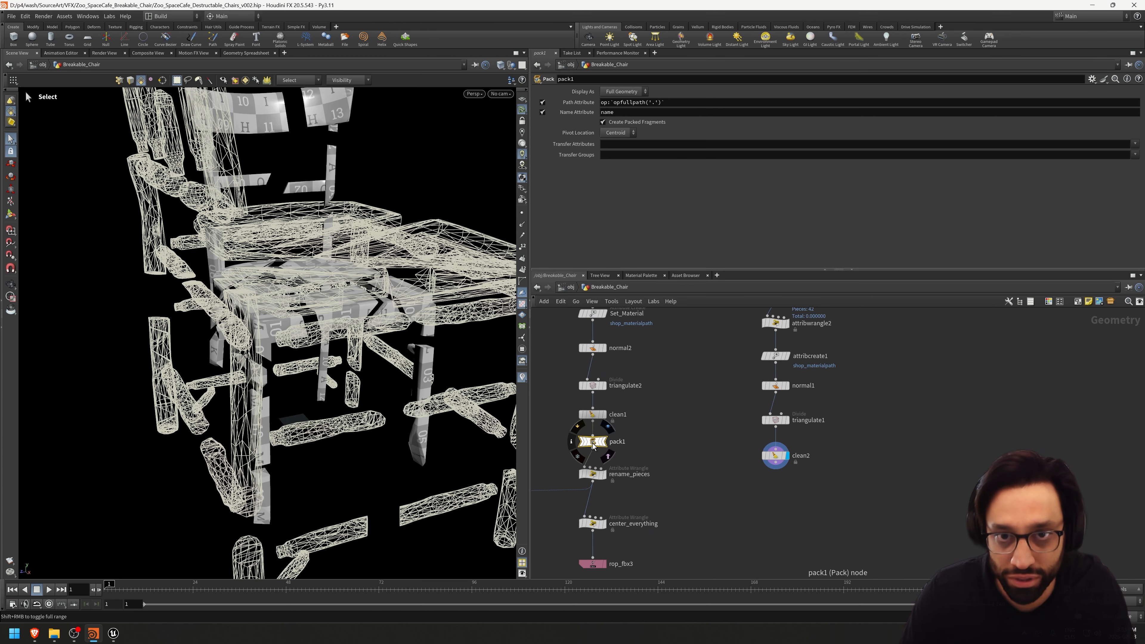
{"action": "double_click", "coordinate": [607, 114]}
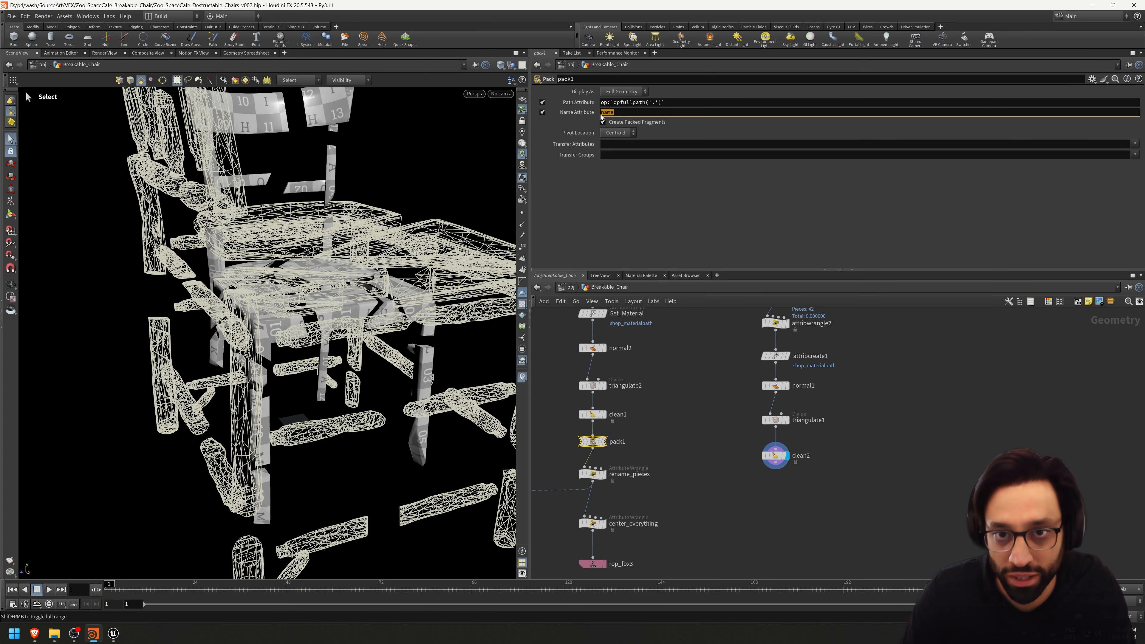
- Add a Pack node below clean2, connect it, and make it the displayed node
{"action": "left_click", "coordinate": [810, 502]}
{"action": "key", "text": "Tab"}
{"action": "type", "text": "pack"}
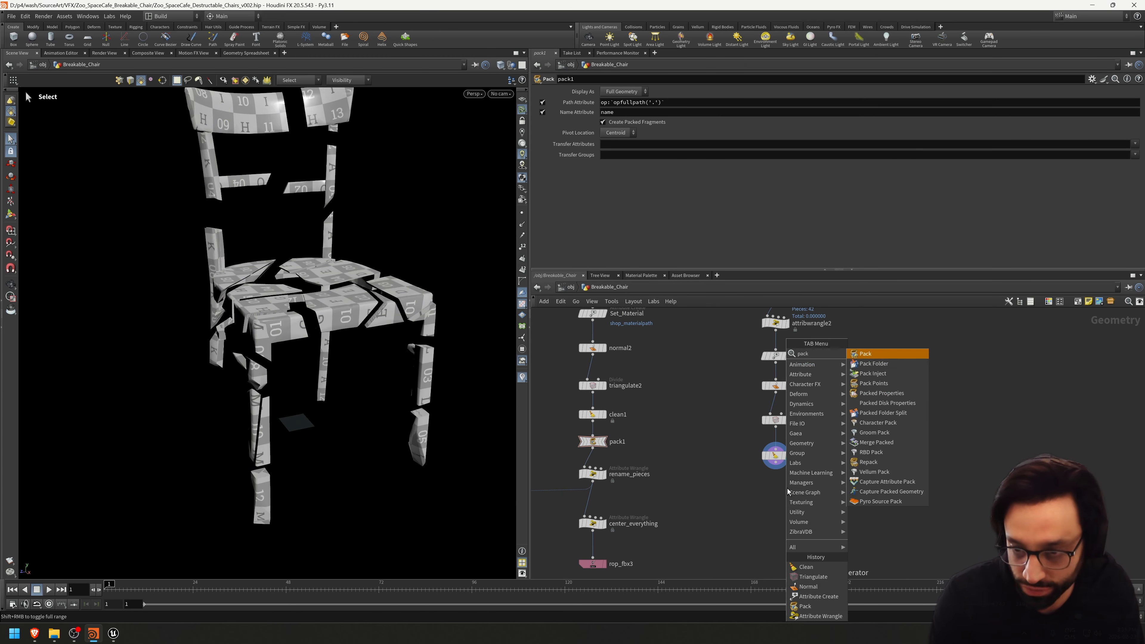
{"action": "key", "text": "Return"}
{"action": "left_click", "coordinate": [772, 473]}
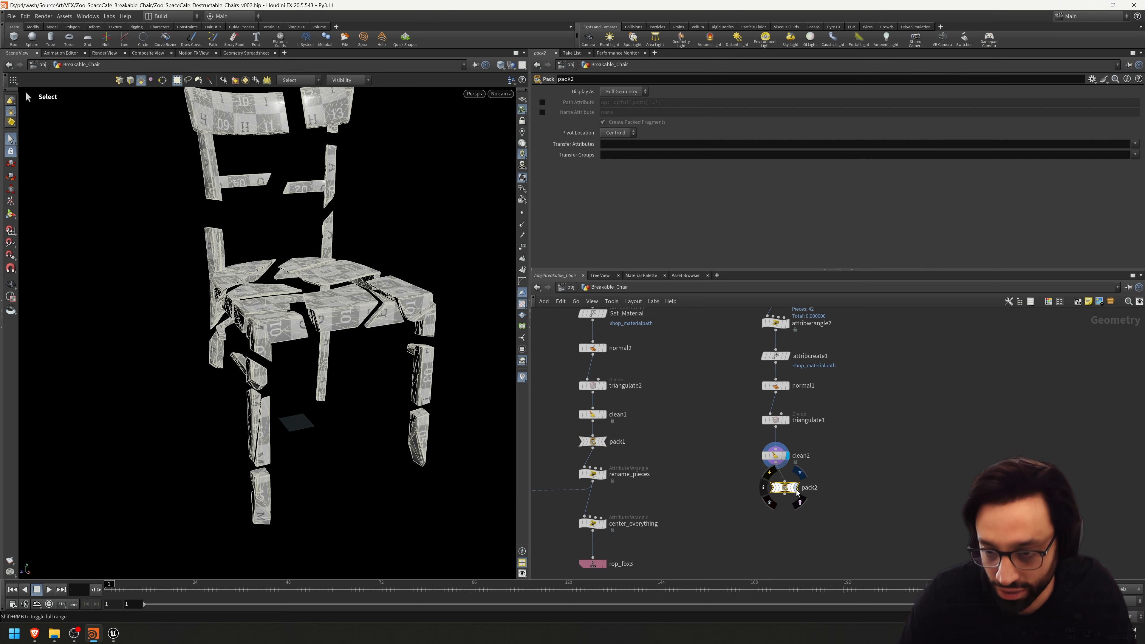
{"action": "left_click", "coordinate": [772, 479]}
- Enable the Name Attribute "name" and the Path Attribute on pack2, matching the settings of pack1
{"action": "left_click", "coordinate": [542, 112]}
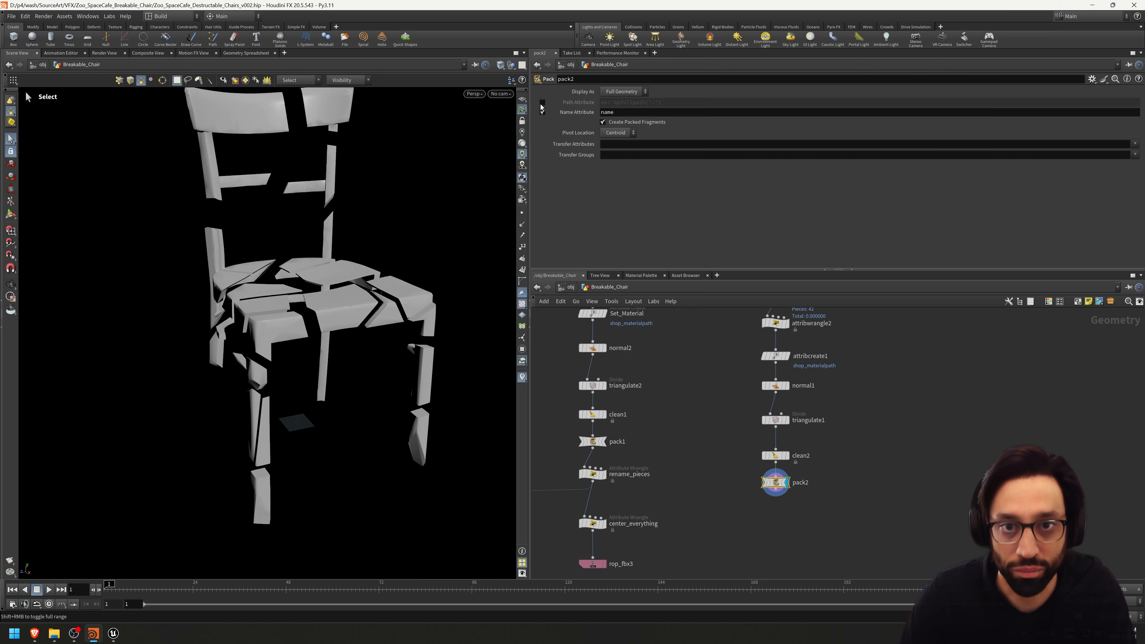
{"action": "left_click", "coordinate": [543, 102]}
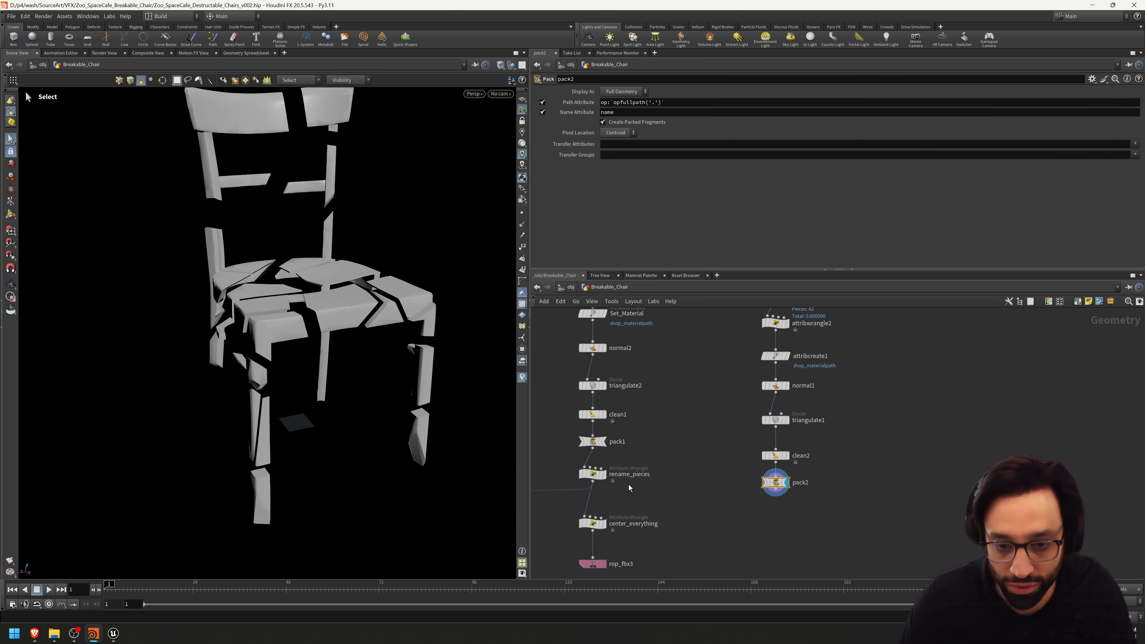
{"action": "left_click", "coordinate": [593, 441]}
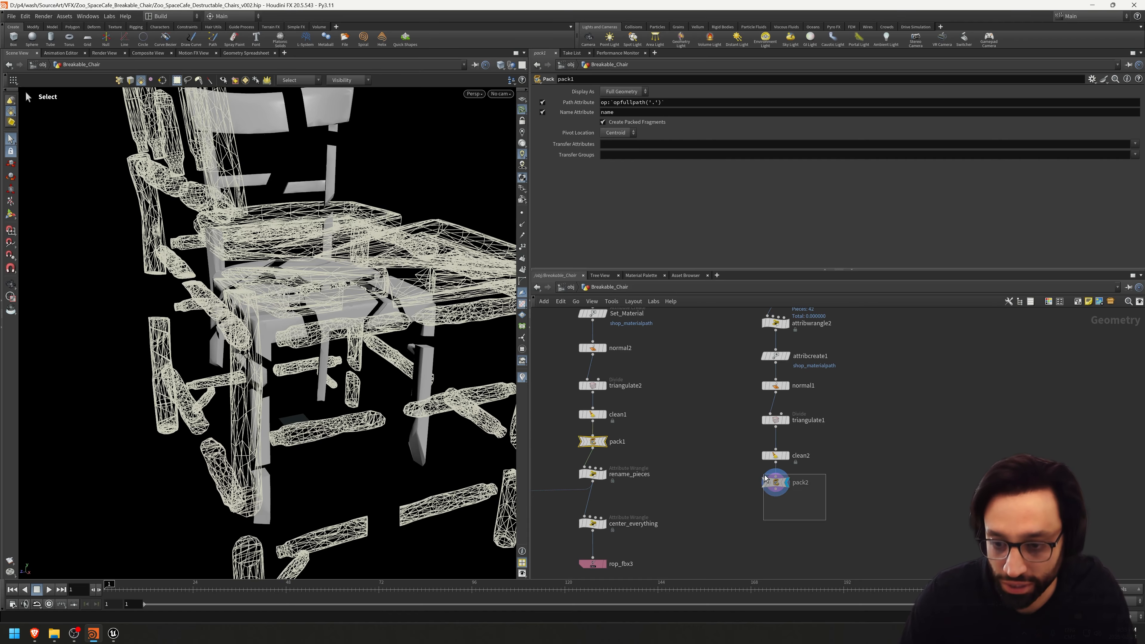
{"action": "left_click", "coordinate": [776, 482]}
- Examine pack2's primitive and point data in the Geometry Spreadsheet
{"action": "left_click", "coordinate": [245, 53]}
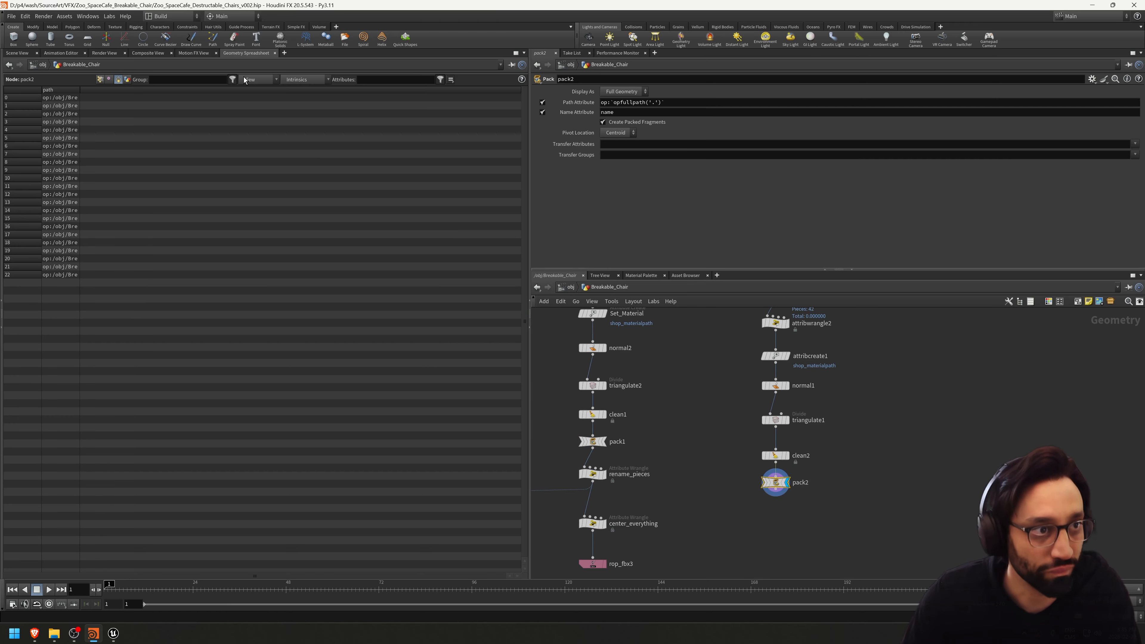
{"action": "left_click", "coordinate": [101, 80]}
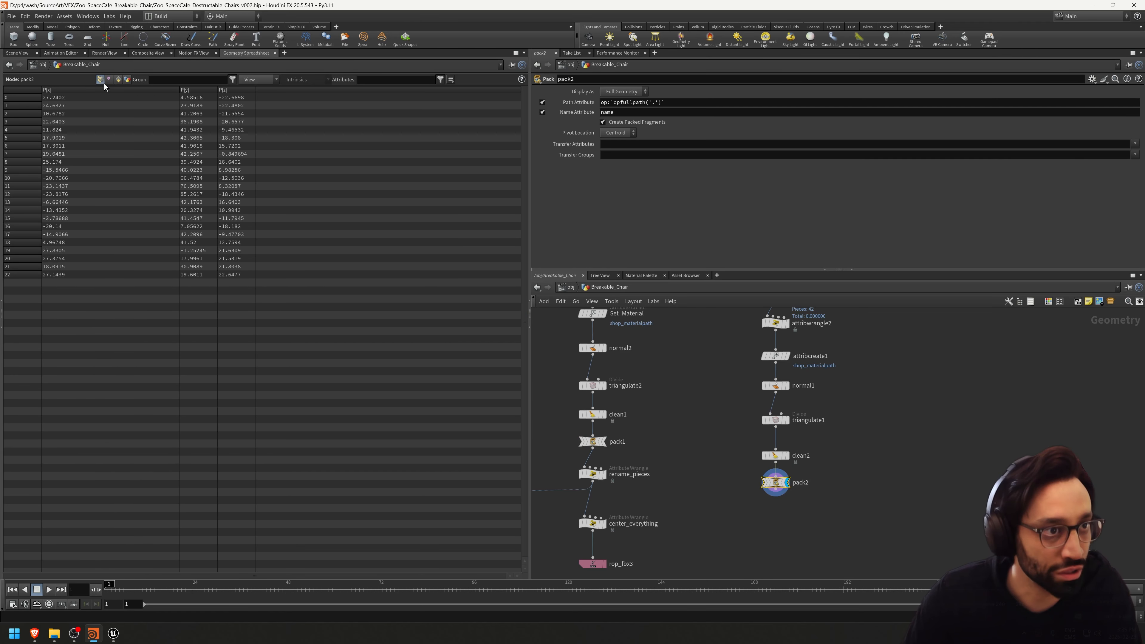
{"action": "left_click", "coordinate": [16, 53]}
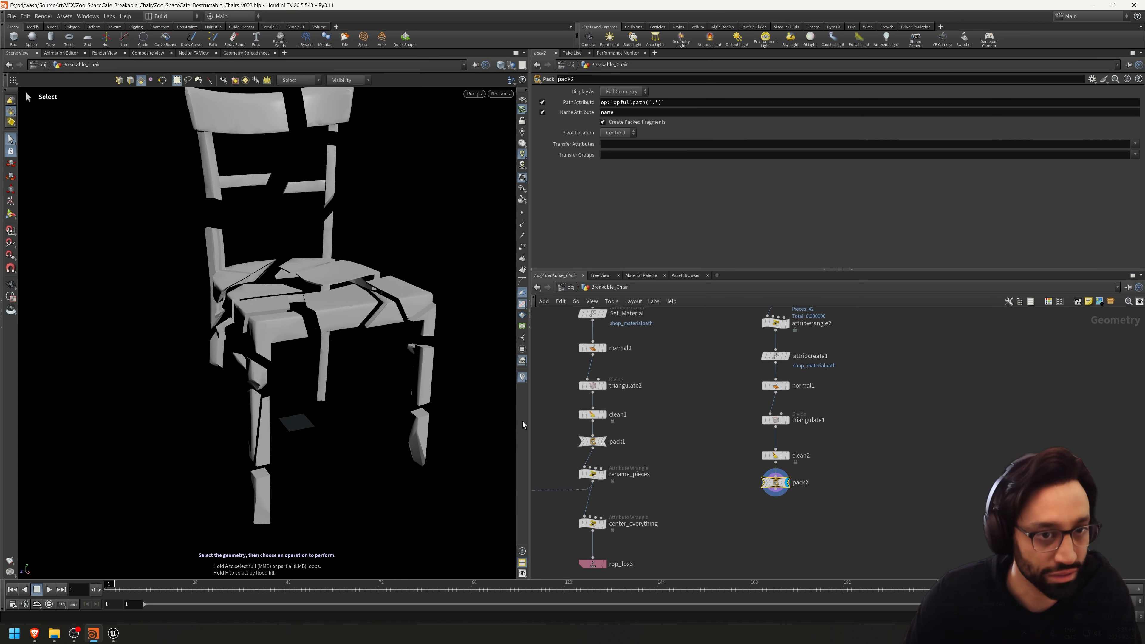
{"action": "middle_click_drag", "start_coordinate": [827, 529], "coordinate": [802, 536]}
{"action": "left_click_drag", "start_coordinate": [751, 496], "coordinate": [751, 457]}
{"action": "key", "text": "ctrl+z"}
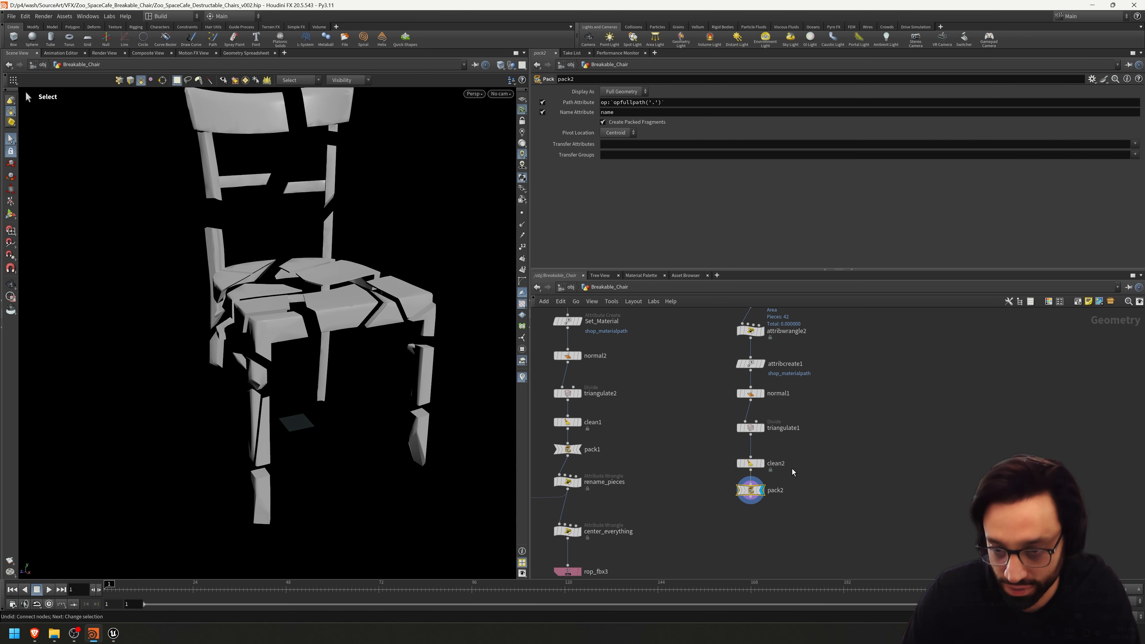
{"action": "key", "text": "Escape"}
{"action": "left_click_drag", "start_coordinate": [379, 355], "coordinate": [391, 366], "text": "alt"}
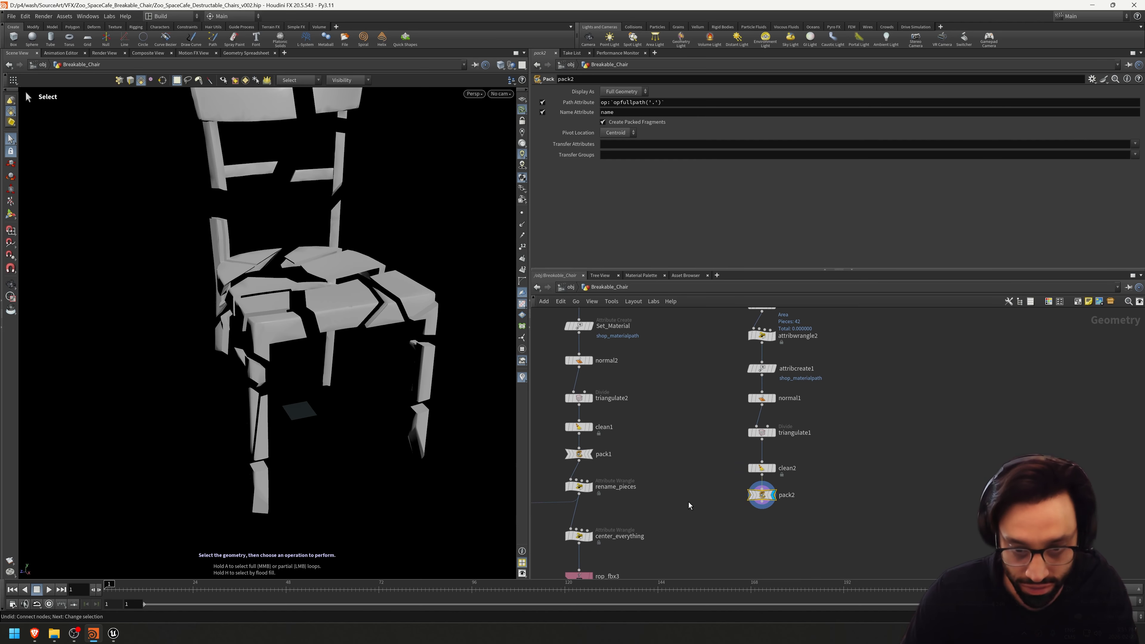
- Inspect the existing chair's renamed pieces and examine pack2's path values in the Geometry Spreadsheet
{"action": "middle_click_drag", "start_coordinate": [669, 514], "coordinate": [796, 464]}
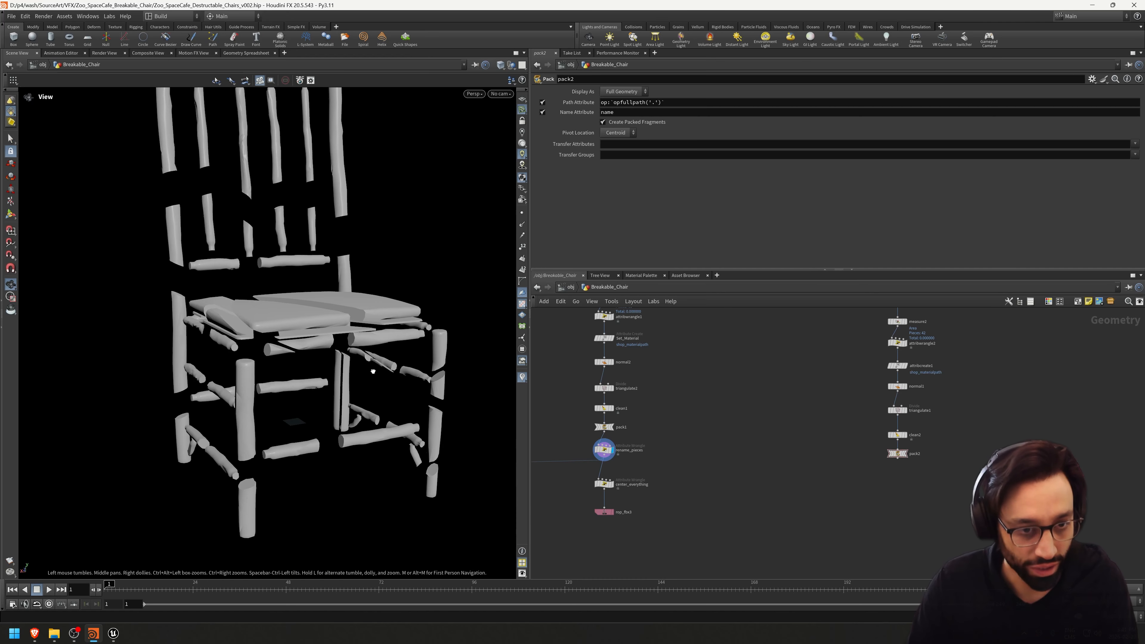
{"action": "left_click_drag", "start_coordinate": [331, 384], "coordinate": [345, 429], "text": "alt"}
{"action": "middle_click_drag", "start_coordinate": [949, 467], "coordinate": [926, 475]}
{"action": "scroll", "coordinate": [920, 475], "scroll_direction": "up", "scroll_amount": 4}
{"action": "left_click_drag", "start_coordinate": [905, 479], "coordinate": [787, 423]}
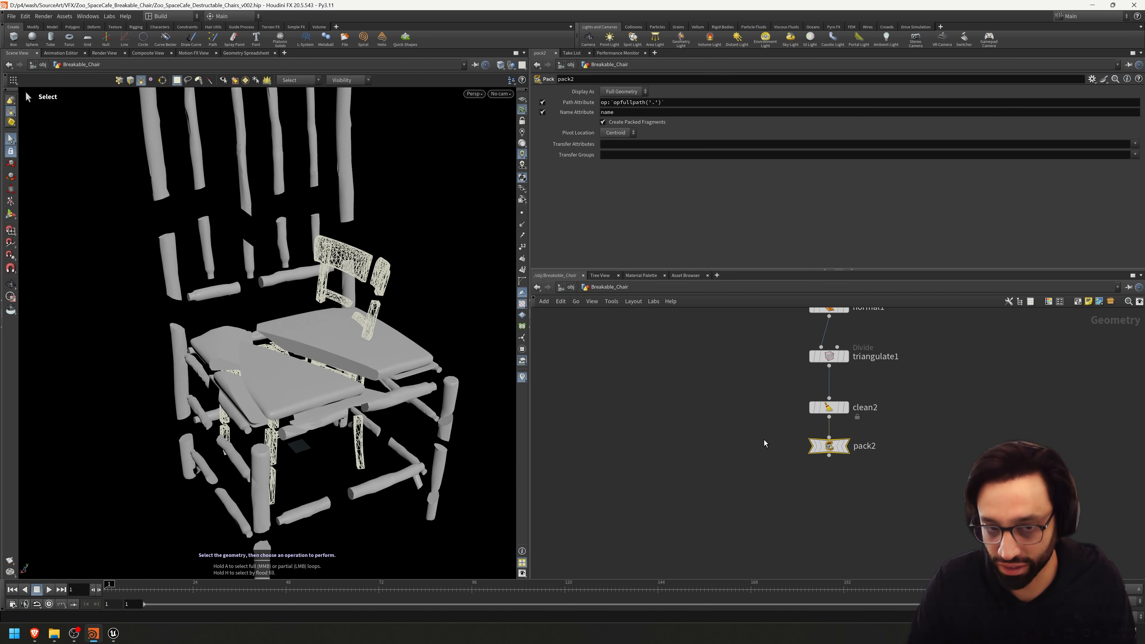
{"action": "left_click", "coordinate": [246, 53]}
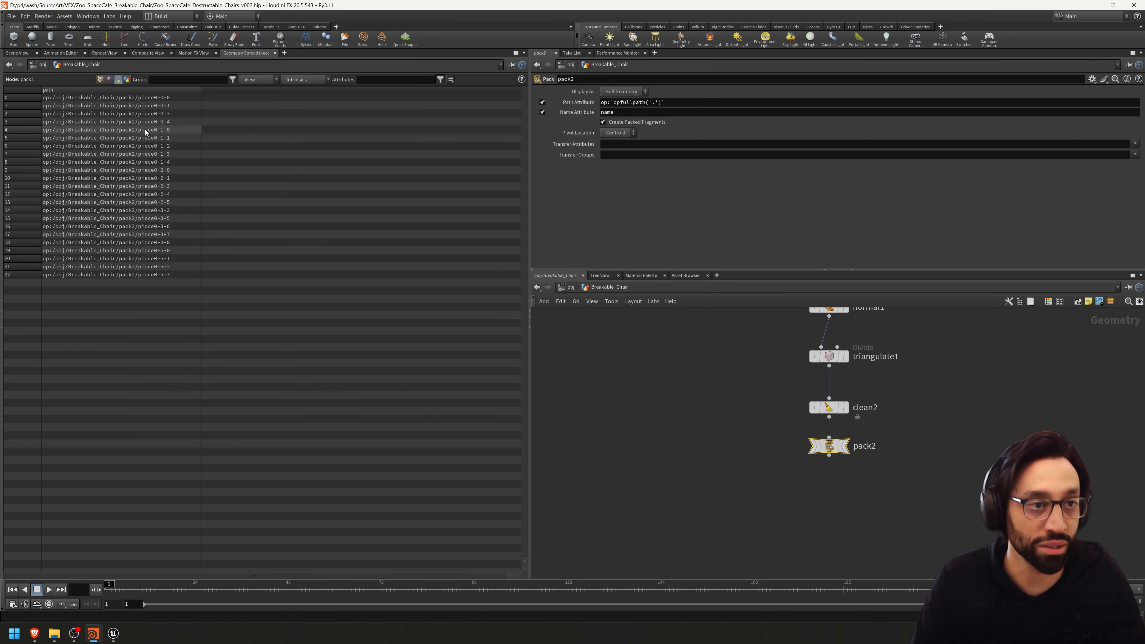
- Open rename_pieces to examine its piece paths and the code that builds them
{"action": "middle_click_drag", "start_coordinate": [600, 420], "coordinate": [886, 402]}
{"action": "middle_click_drag", "start_coordinate": [654, 446], "coordinate": [827, 431]}
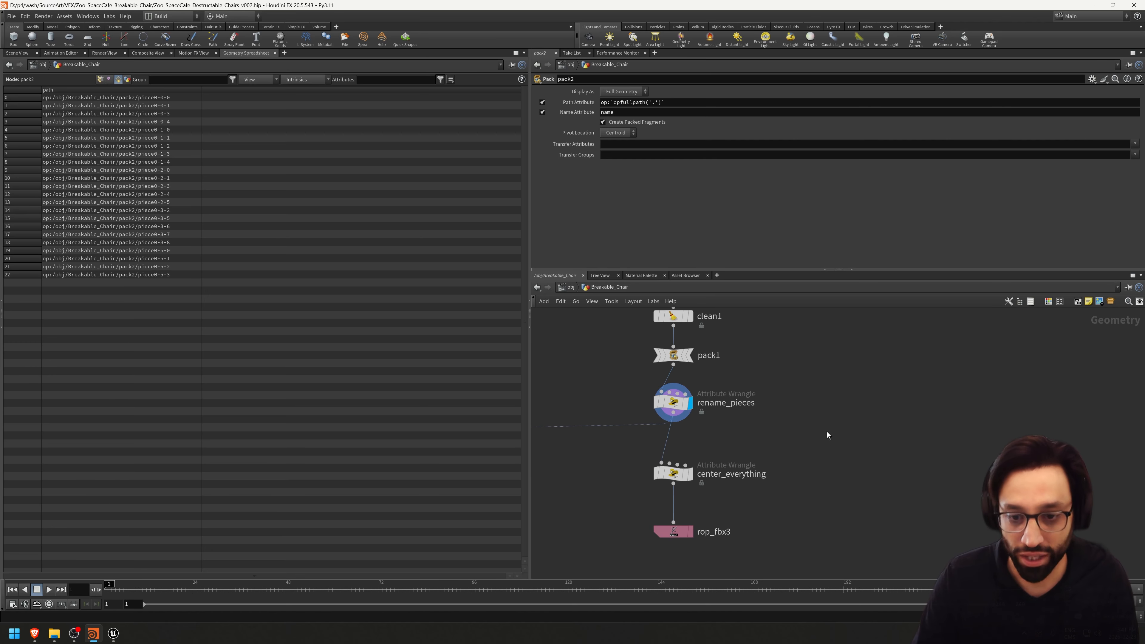
{"action": "left_click", "coordinate": [675, 403]}
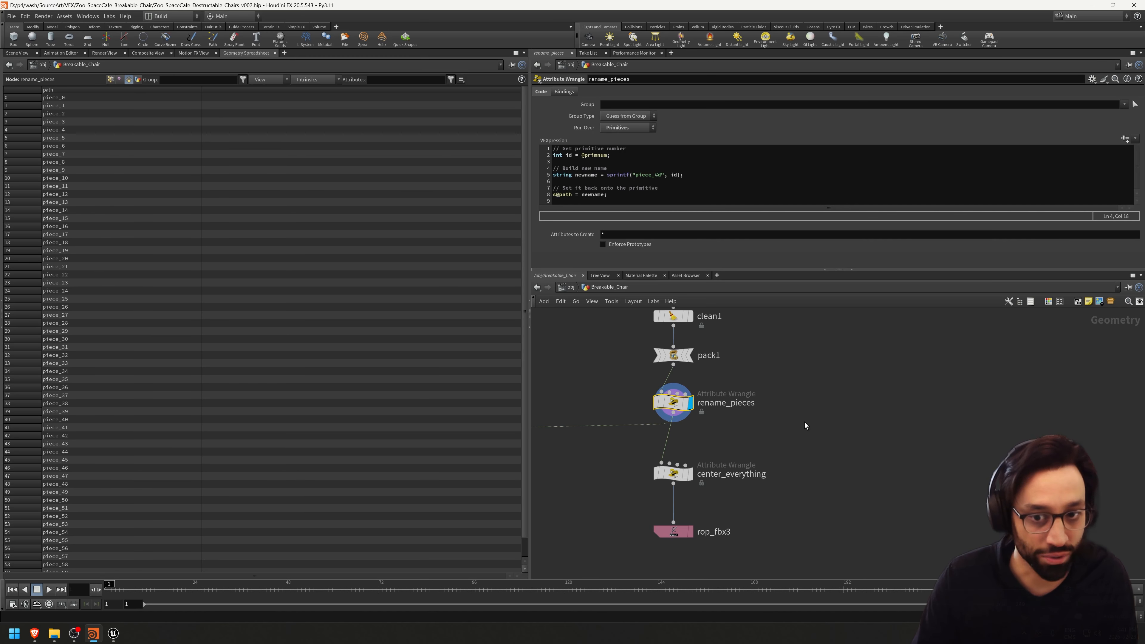
- Add an Attribute Wrangle below pack2, connect it to pack2's output, and make it the displayed node
{"action": "middle_click_drag", "start_coordinate": [807, 413], "coordinate": [720, 438]}
{"action": "middle_click_drag", "start_coordinate": [1015, 451], "coordinate": [743, 458]}
{"action": "key", "text": "Tab"}
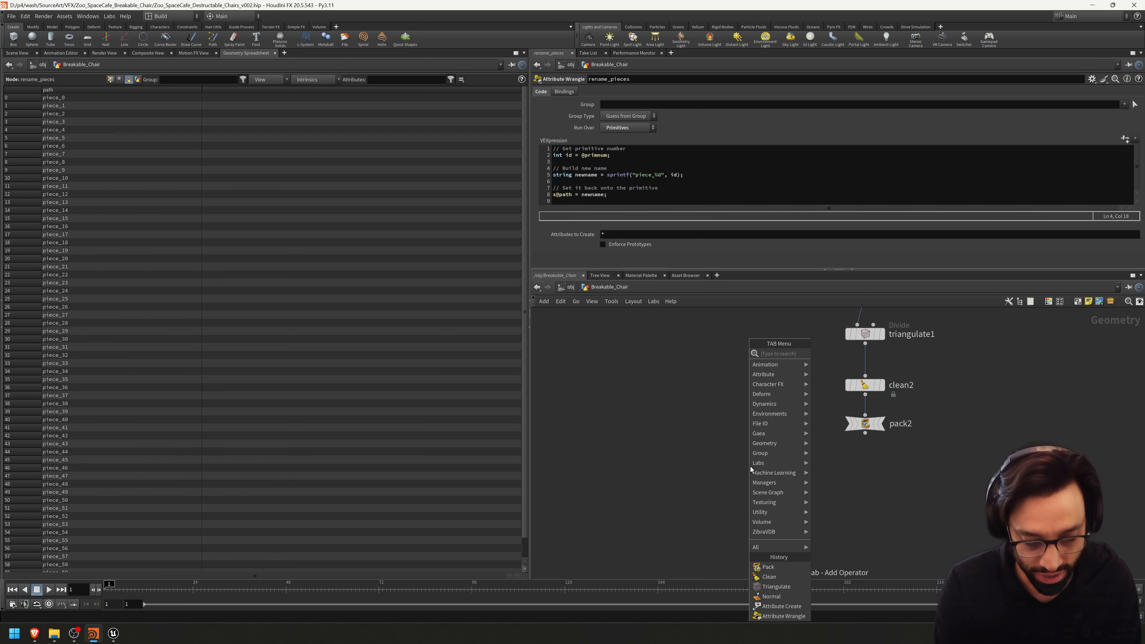
{"action": "type", "text": "attribu"}
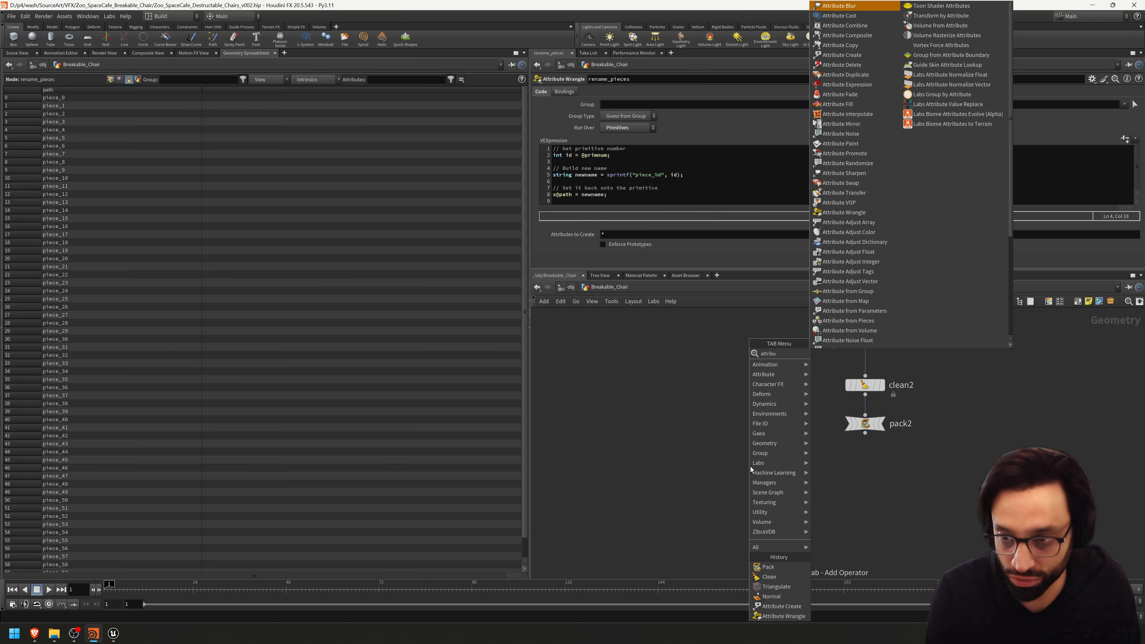
{"action": "type", "text": "te w"}
{"action": "key", "text": "Return"}
{"action": "left_click", "coordinate": [876, 469]}
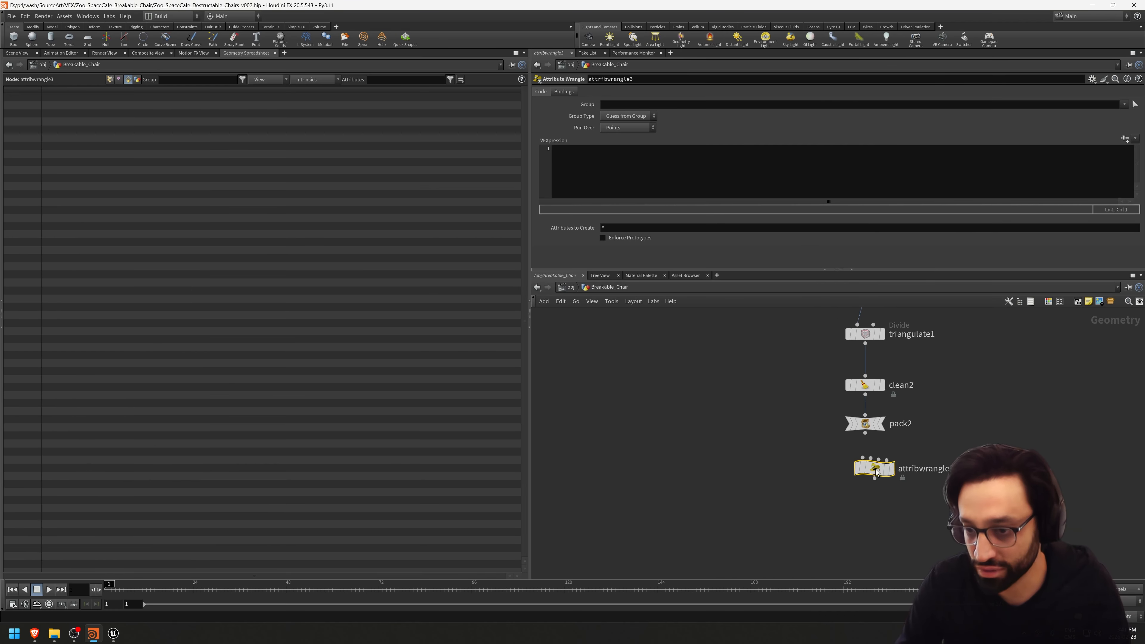
{"action": "left_click", "coordinate": [865, 434]}
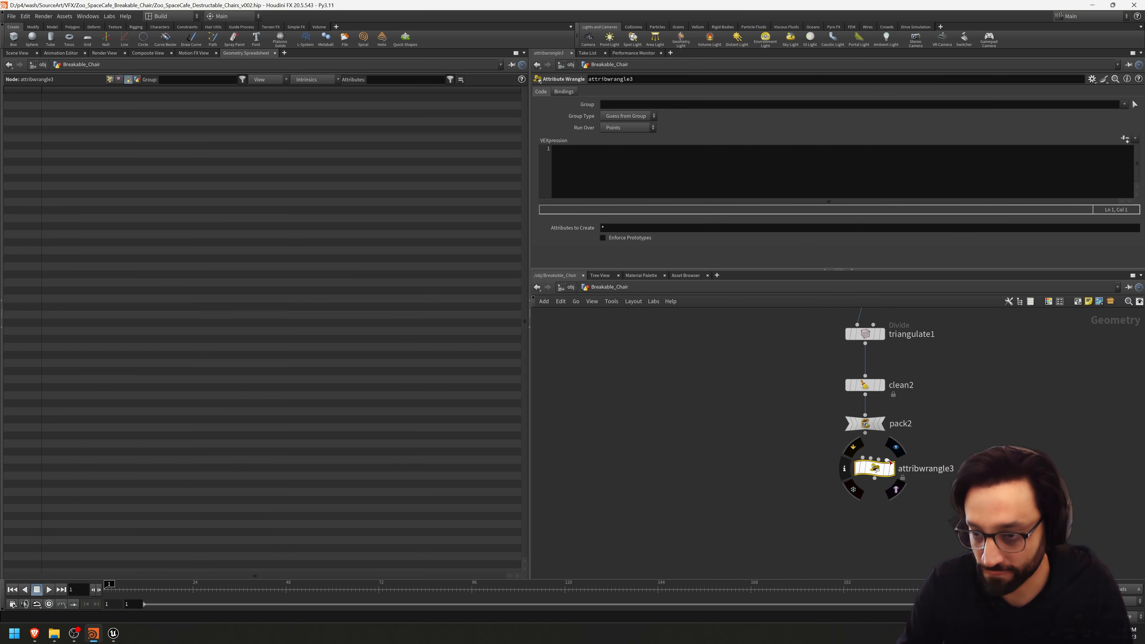
{"action": "left_click", "coordinate": [884, 469]}
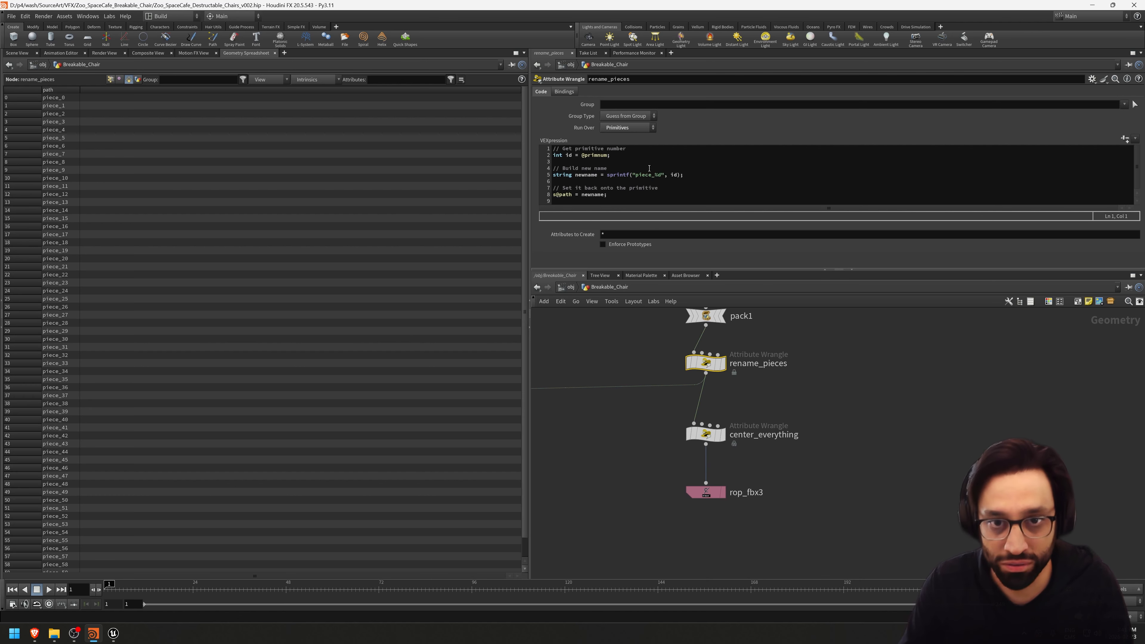
- Review the VEX code in rename_pieces that builds "piece_%d" paths and copy all of it
{"action": "left_click", "coordinate": [649, 168]}
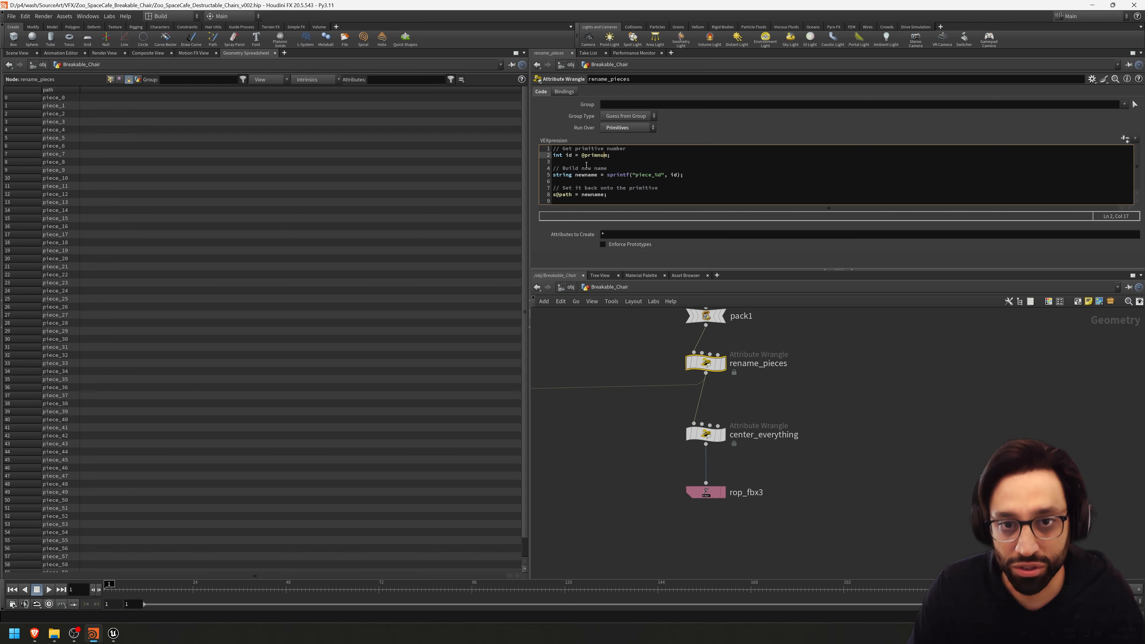
{"action": "key", "text": "Down"}
{"action": "key", "text": "Down"}
{"action": "key", "text": "Down"}
{"action": "key", "text": "Down"}
{"action": "key", "text": "Down"}
{"action": "key", "text": "Down"}
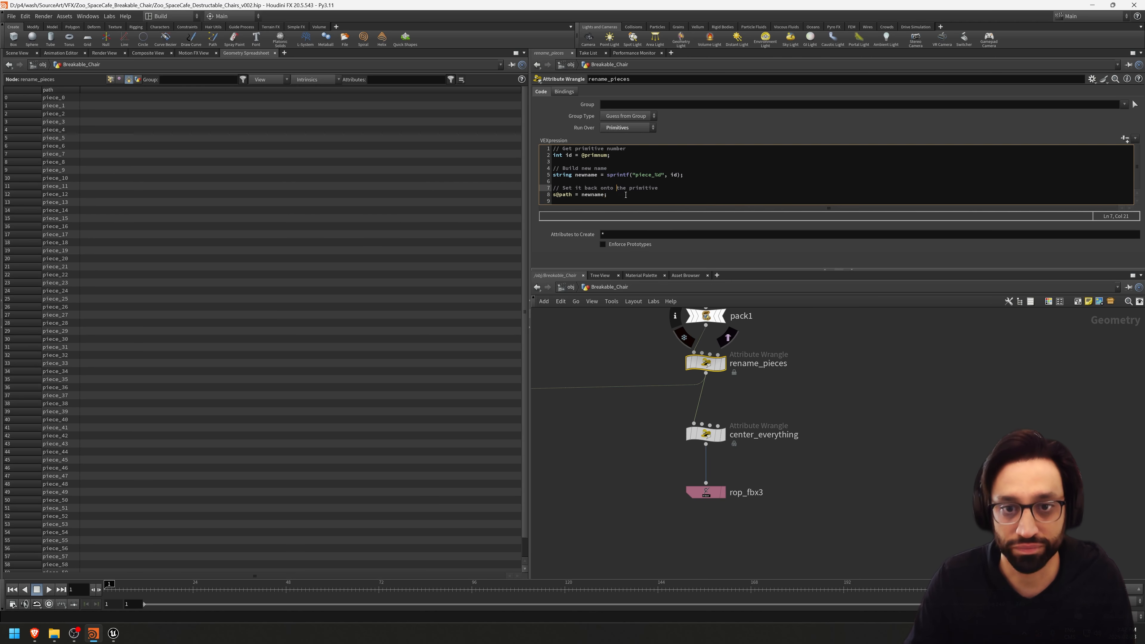
{"action": "key", "text": "ctrl+a"}
{"action": "key", "text": "ctrl+c"}
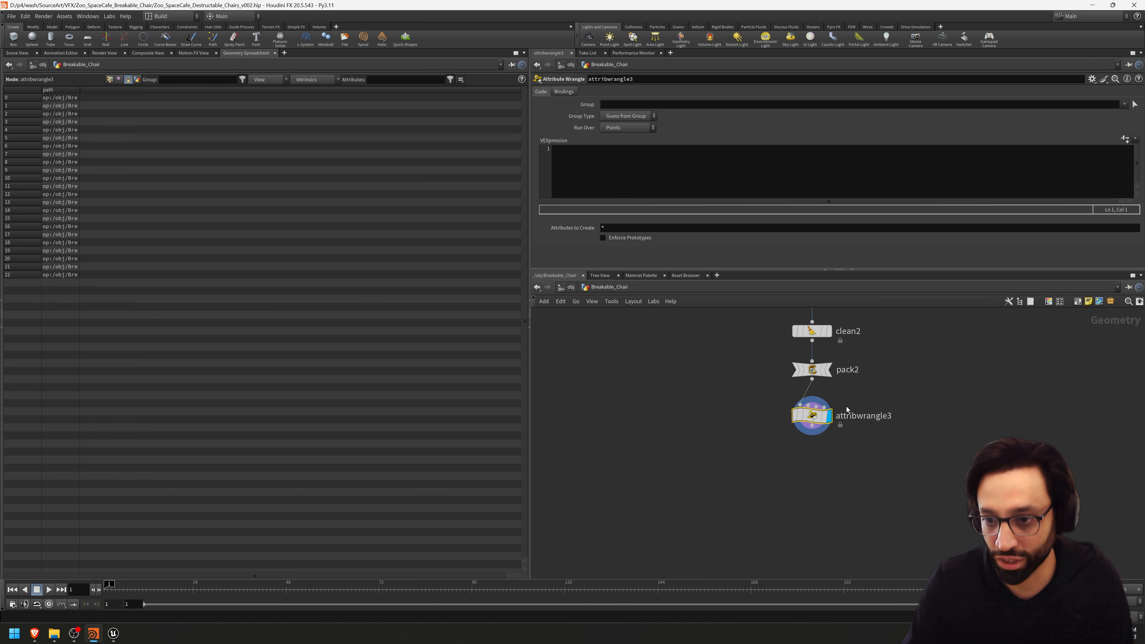
- Paste the piece-renaming code into attribwrangle3 and set Run Over to Primitives
{"action": "left_click", "coordinate": [636, 184]}
{"action": "key", "text": "ctrl+v"}
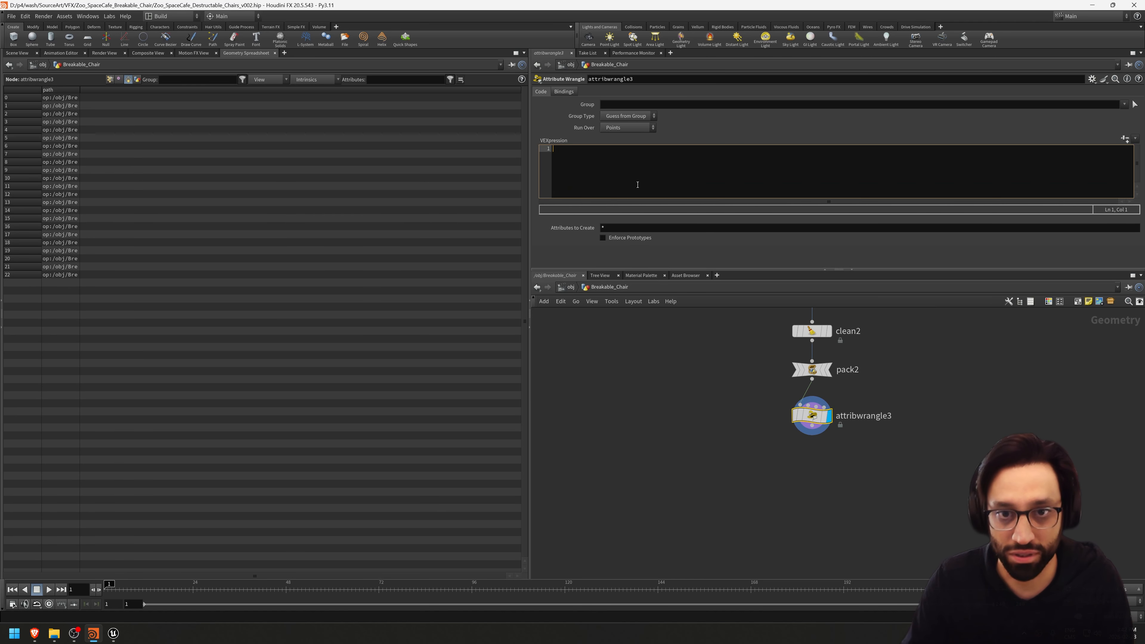
{"action": "left_click", "coordinate": [627, 127]}
{"action": "left_click", "coordinate": [622, 152]}
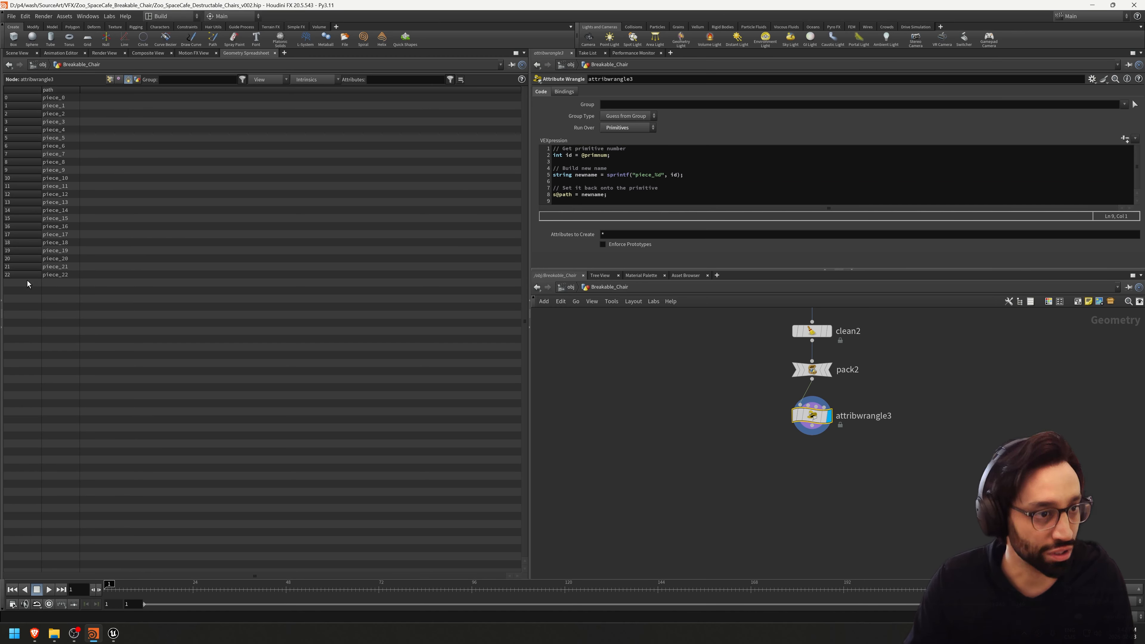
- Rename attribwrangle3 to rename_pieces1 by reusing the name of the existing rename_pieces node
{"action": "middle_click_drag", "start_coordinate": [662, 396], "coordinate": [715, 408]}
{"action": "scroll", "coordinate": [747, 424], "scroll_direction": "down", "scroll_amount": 5}
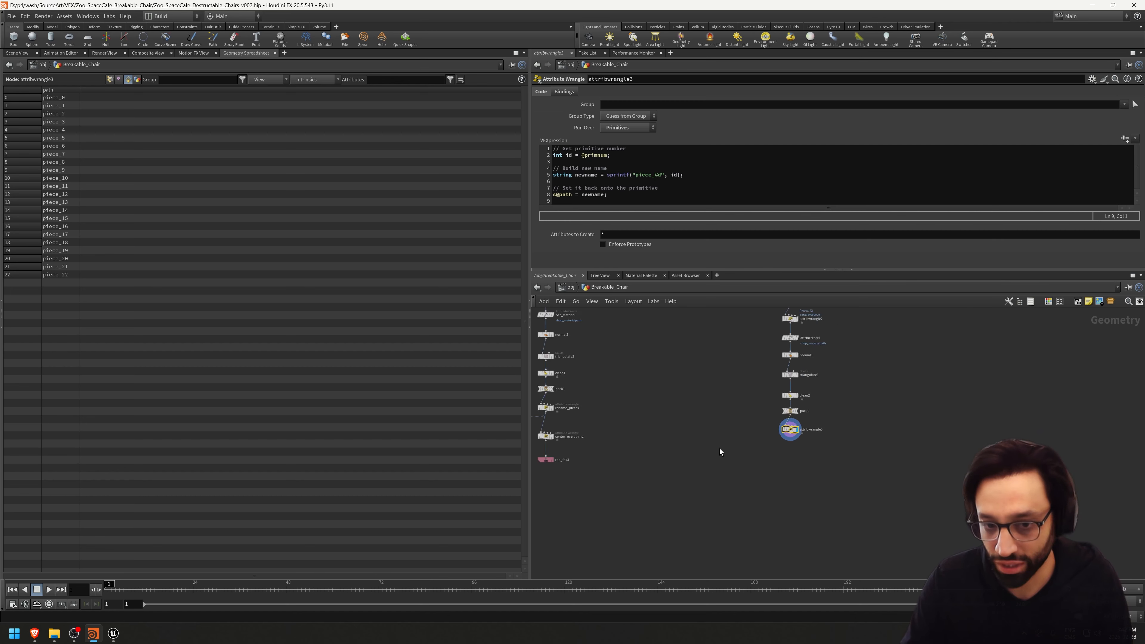
{"action": "middle_click_drag", "start_coordinate": [570, 434], "coordinate": [678, 427]}
{"action": "scroll", "coordinate": [676, 425], "scroll_direction": "up", "scroll_amount": 3}
{"action": "left_click", "coordinate": [682, 384]}
{"action": "key", "text": "ctrl+c"}
{"action": "left_click", "coordinate": [959, 446]}
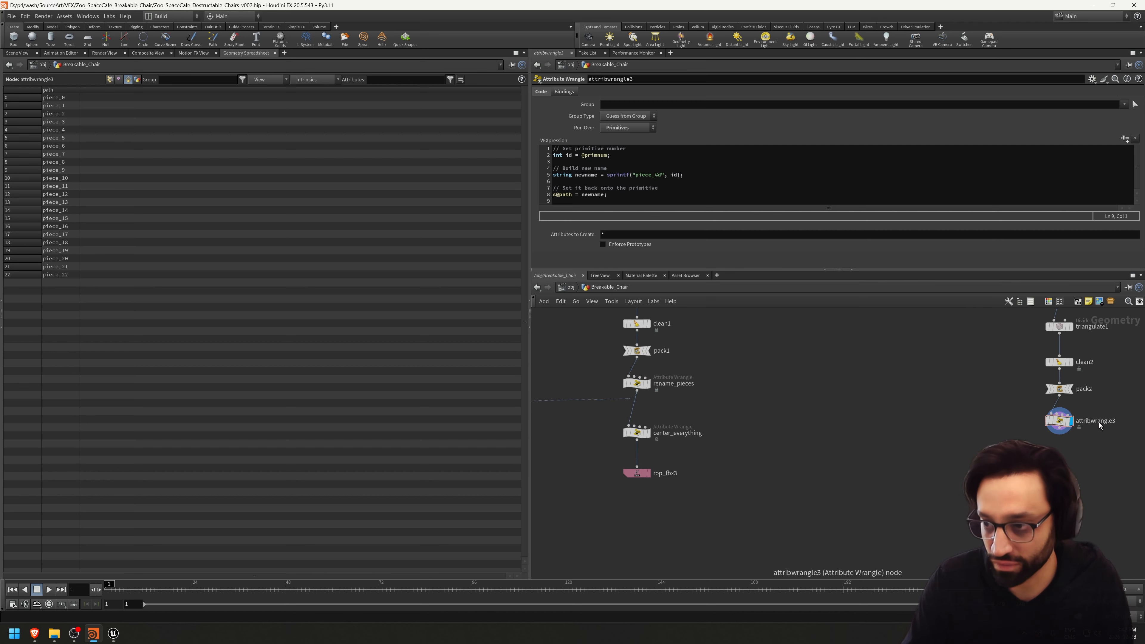
{"action": "left_click", "coordinate": [1099, 423]}
{"action": "key", "text": "ctrl+v"}
{"action": "key", "text": "ctrl+v"}
{"action": "key", "text": "Return"}
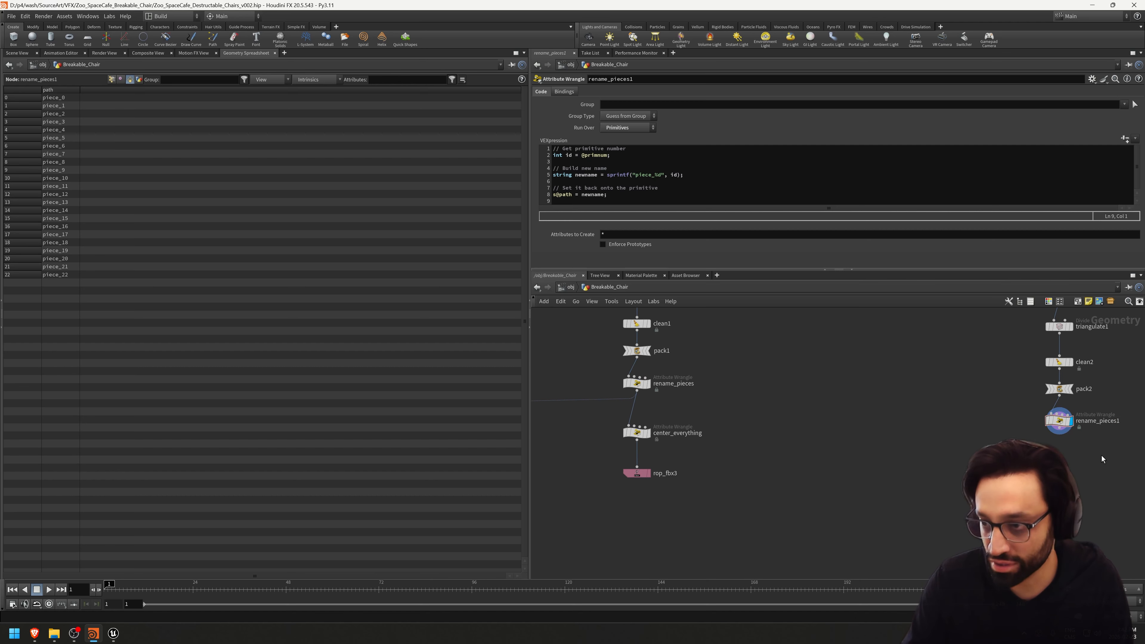
- Add another Attribute Wrangle below rename_pieces1
{"action": "middle_click_drag", "start_coordinate": [1098, 457], "coordinate": [1081, 465]}
{"action": "middle_click_drag", "start_coordinate": [831, 429], "coordinate": [839, 438]}
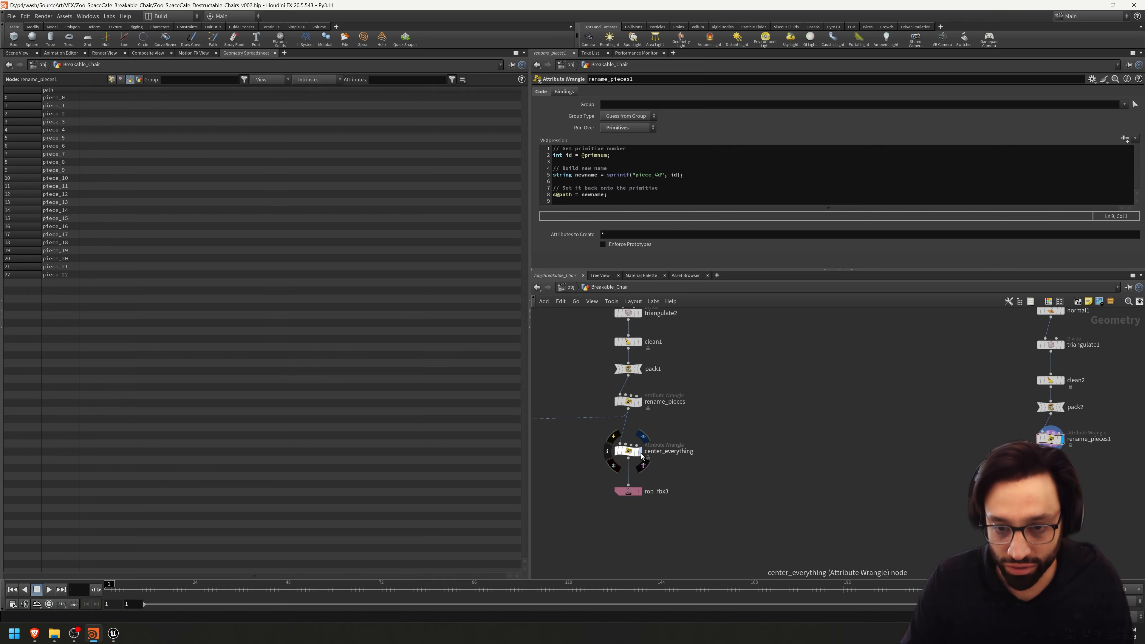
{"action": "middle_click_drag", "start_coordinate": [649, 454], "coordinate": [616, 457]}
{"action": "key", "text": "Tab"}
{"action": "type", "text": "a"}
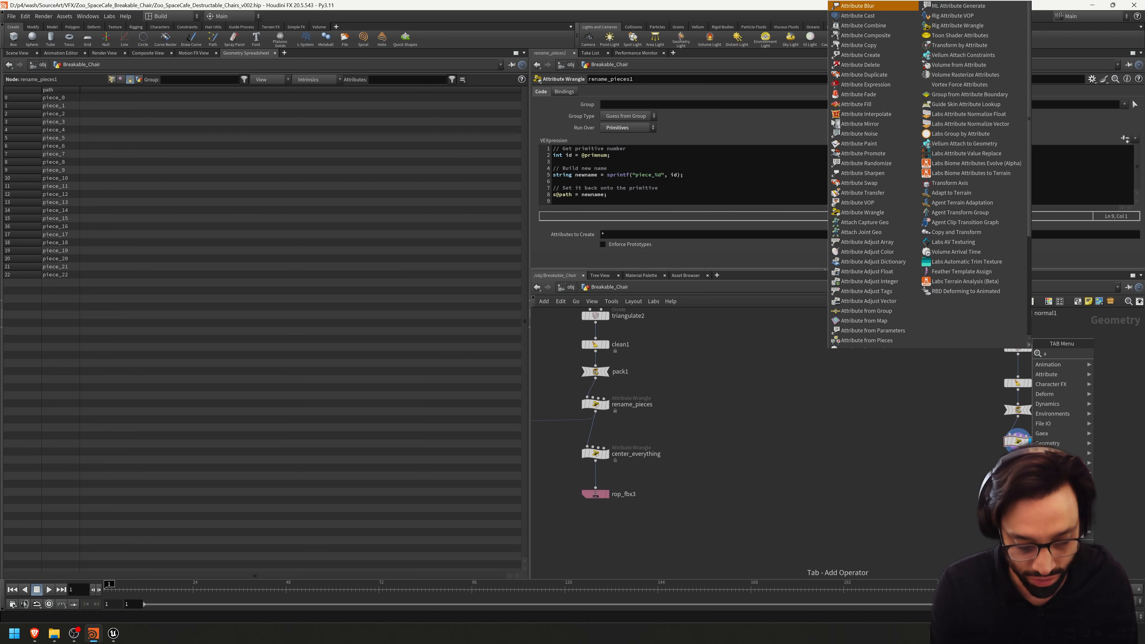
{"action": "type", "text": "ttribute wrangle"}
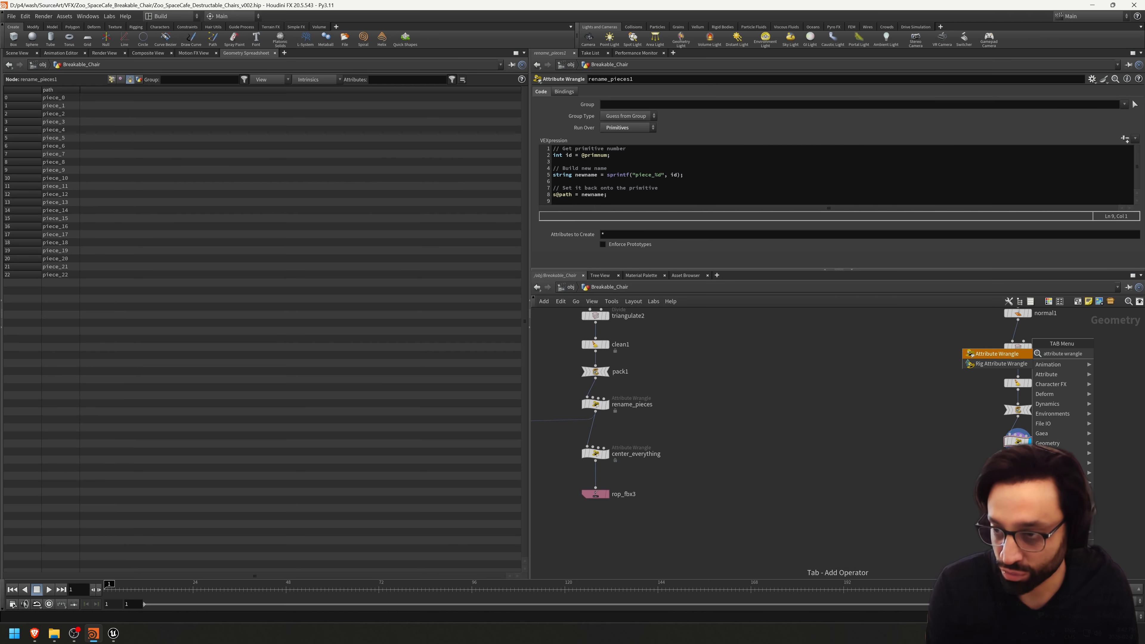
{"action": "key", "text": "Return"}
{"action": "left_click", "coordinate": [1011, 474]}
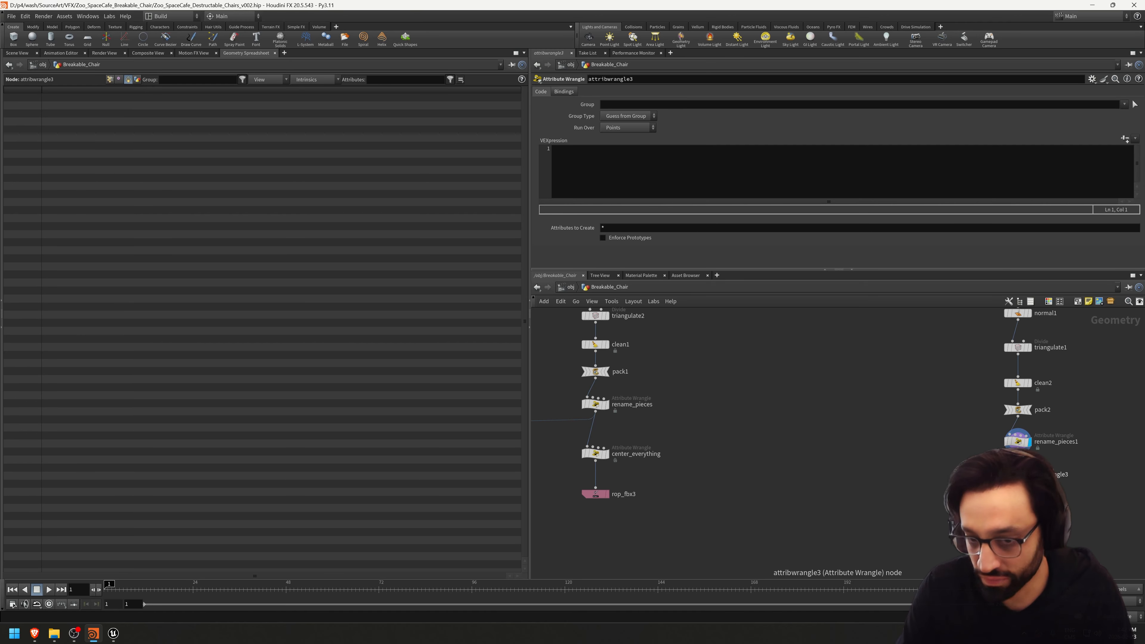
- Rename the new wrangle to center_everything1 by reusing the name of the existing center_everything node
{"action": "left_click", "coordinate": [636, 455]}
{"action": "key", "text": "ctrl+c"}
{"action": "left_click", "coordinate": [1058, 475]}
{"action": "key", "text": "ctrl+v"}
{"action": "key", "text": "Return"}
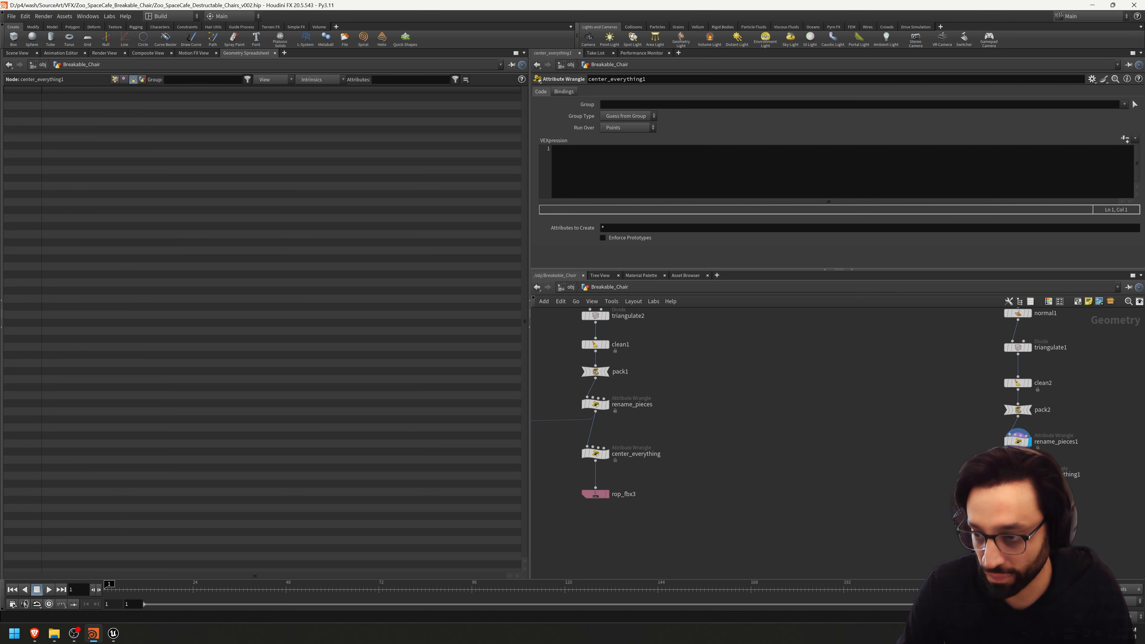
- Open center_everything and review its expression that sets the point position
{"action": "left_click", "coordinate": [595, 454]}
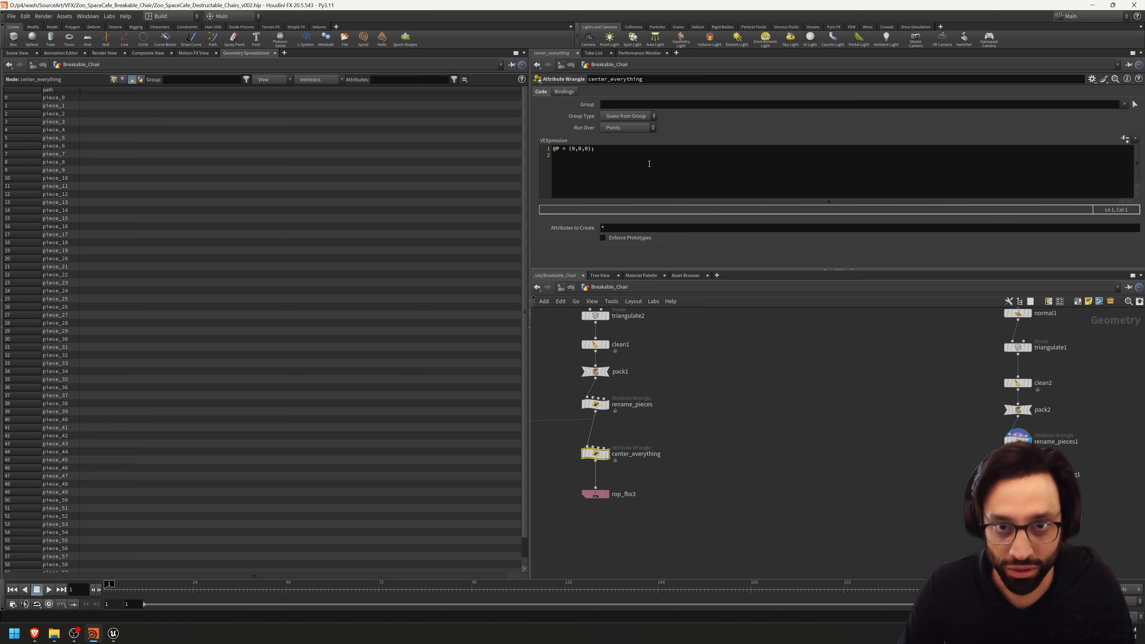
{"action": "left_click", "coordinate": [629, 163]}
{"action": "left_click_drag", "start_coordinate": [629, 164], "coordinate": [533, 151]}
{"action": "left_click", "coordinate": [609, 166]}
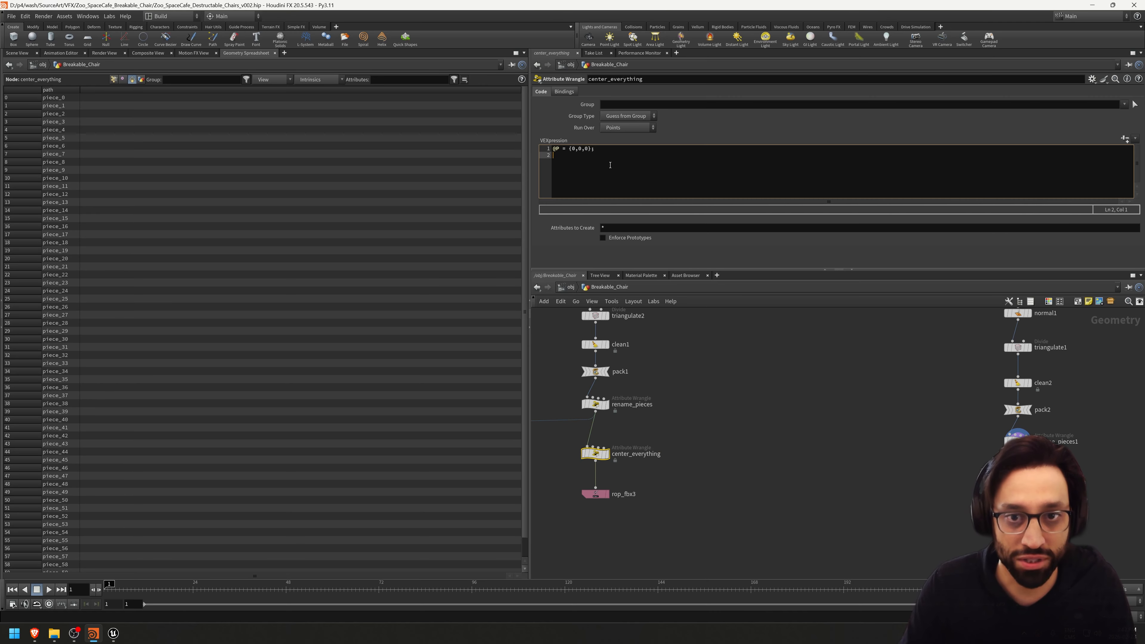
- Display center_everything1 and paste the VEX expression @P = {0,0,0}; into its code
{"action": "left_click", "coordinate": [1029, 478]}
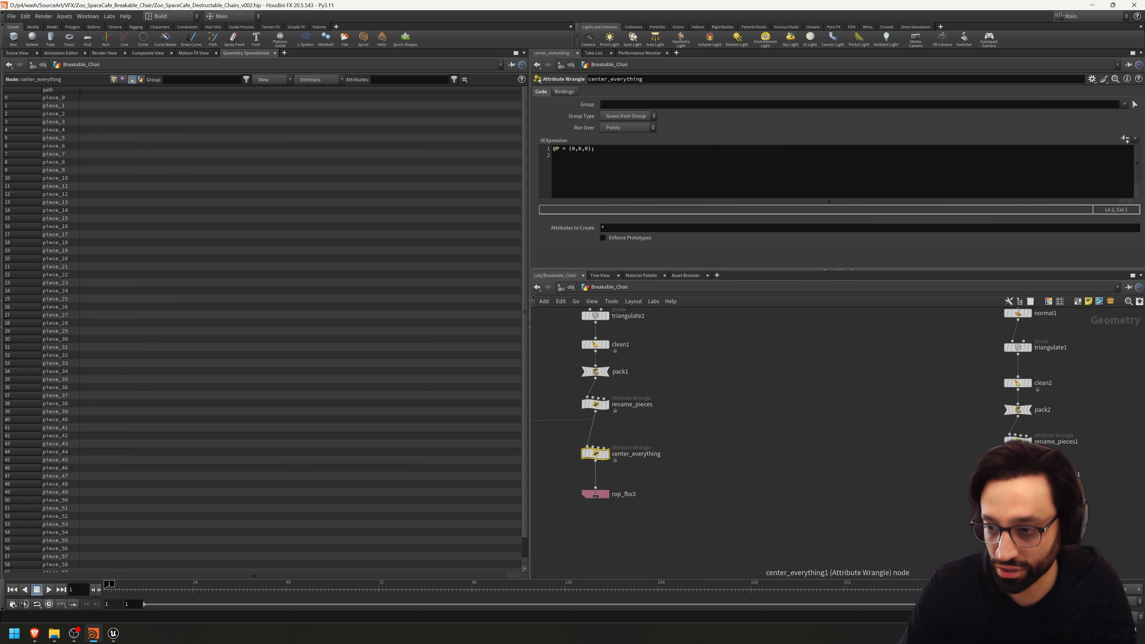
{"action": "left_click", "coordinate": [1018, 478]}
{"action": "left_click", "coordinate": [580, 174]}
{"action": "key", "text": "ctrl+v"}
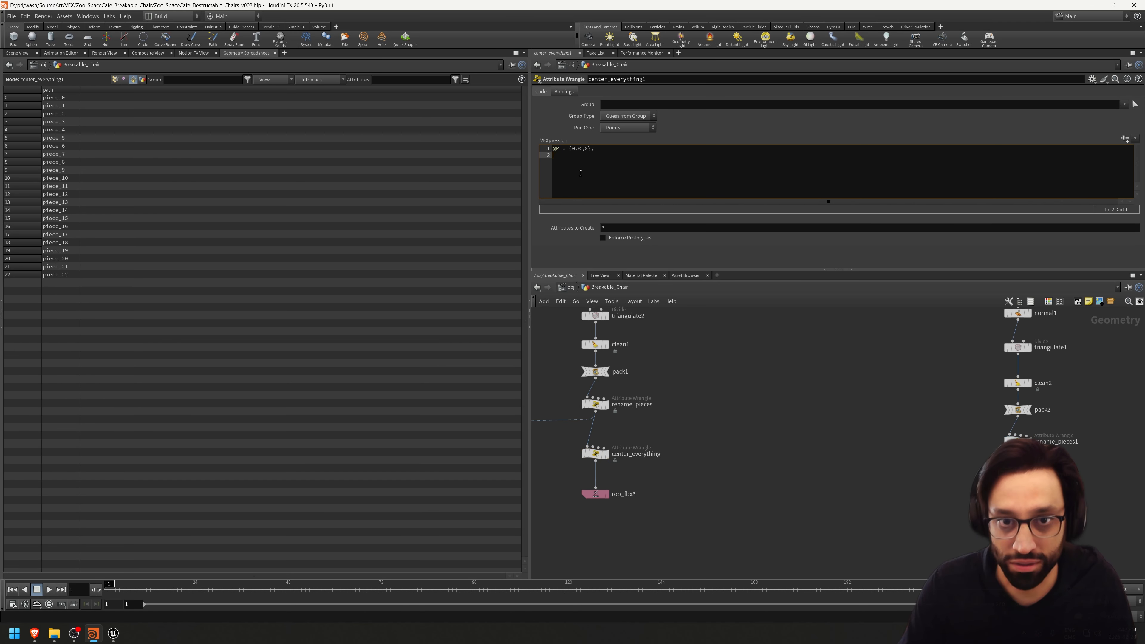
- Compare the chair pieces in the scene view with center_everything1 bypassed and active
{"action": "left_click", "coordinate": [16, 53]}
{"action": "left_click_drag", "start_coordinate": [329, 421], "coordinate": [393, 418], "text": "alt"}
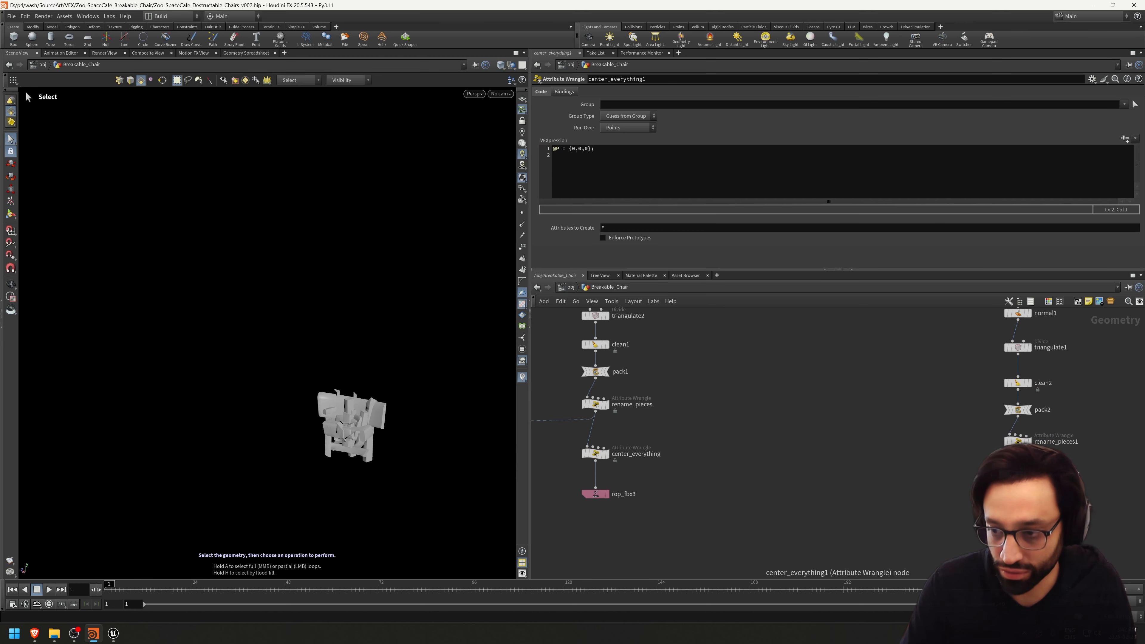
{"action": "key", "text": "b"}
{"action": "key", "text": "b"}
{"action": "key", "text": "b"}
{"action": "key", "text": "b"}
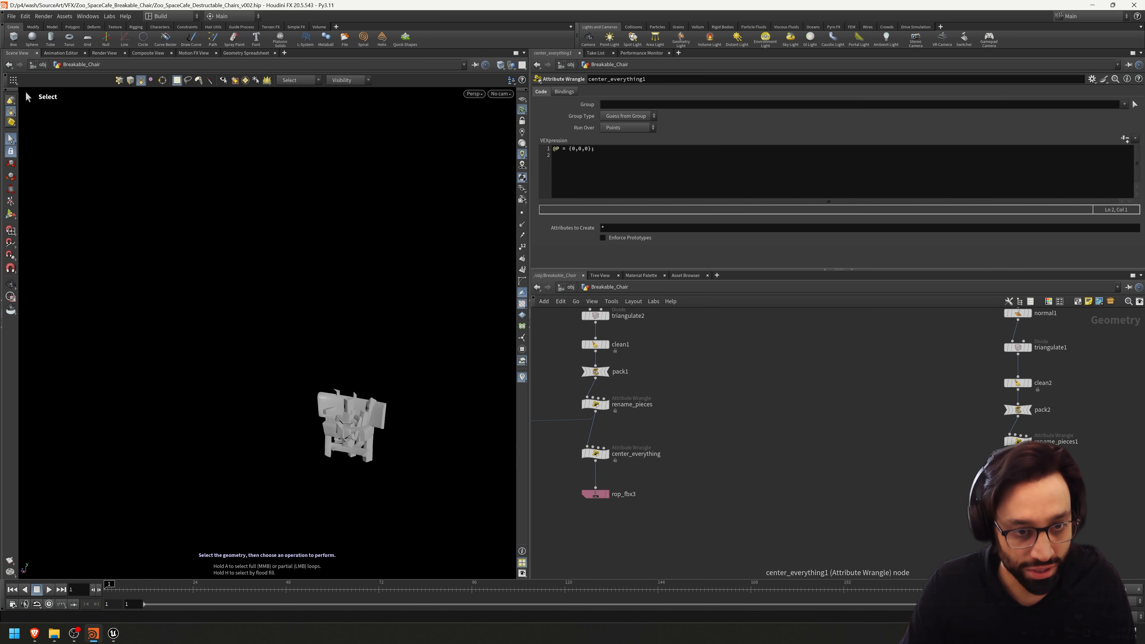
{"action": "key", "text": "b"}
{"action": "left_click_drag", "start_coordinate": [393, 402], "coordinate": [409, 417], "text": "alt"}
{"action": "scroll", "coordinate": [409, 417], "scroll_direction": "up", "scroll_amount": 3}
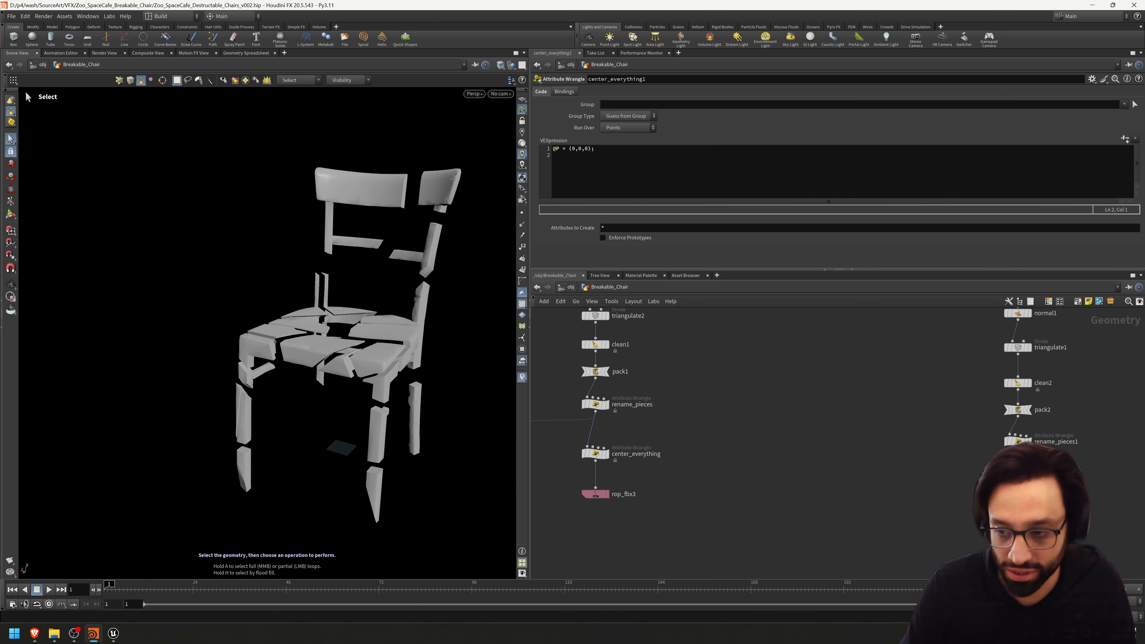
{"action": "key", "text": "b"}
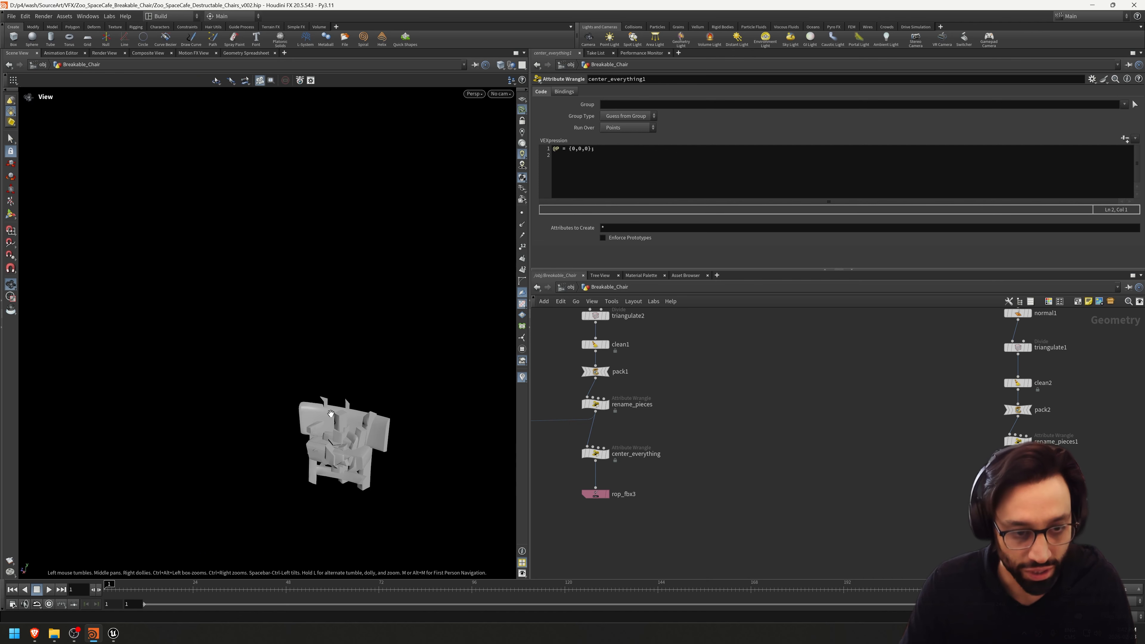
{"action": "left_click_drag", "start_coordinate": [444, 426], "coordinate": [311, 388], "text": "alt"}
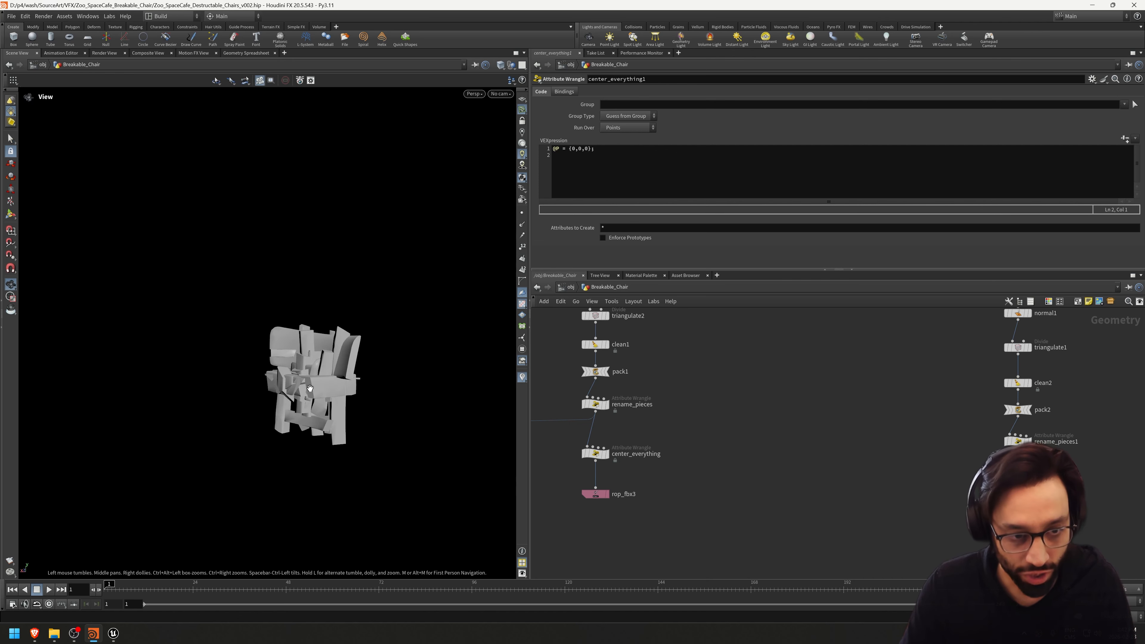
- Display the center_everything node of the other chain and inspect its pieces in the scene view
{"action": "scroll", "coordinate": [799, 453], "scroll_direction": "down", "scroll_amount": 4}
{"action": "middle_click_drag", "start_coordinate": [694, 444], "coordinate": [827, 481]}
{"action": "scroll", "coordinate": [836, 399], "scroll_direction": "up", "scroll_amount": 5}
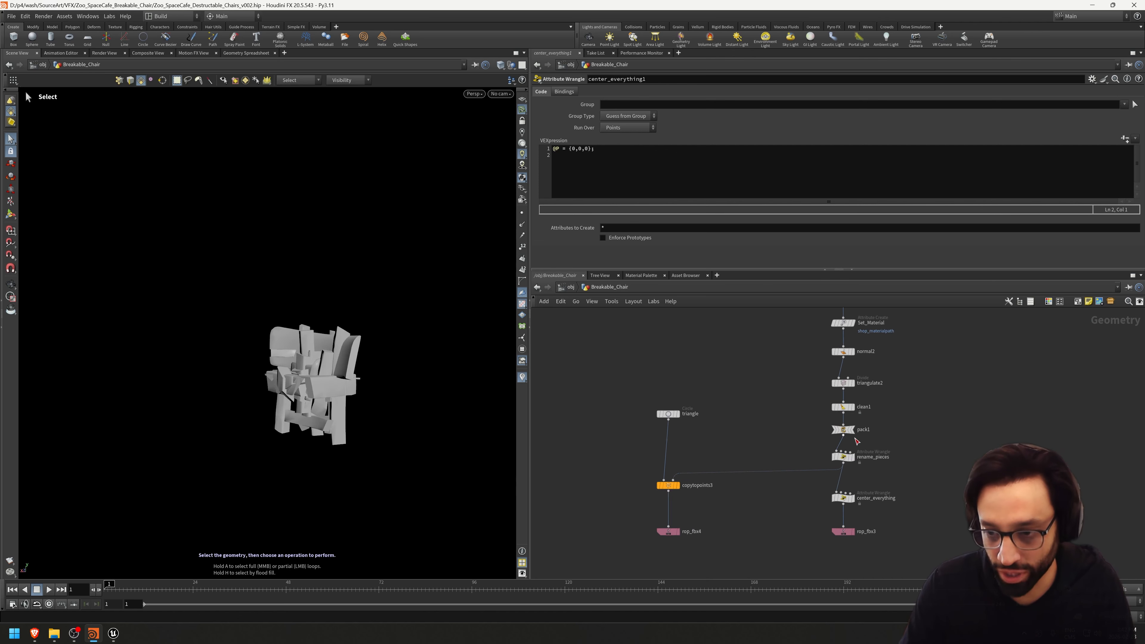
{"action": "left_click", "coordinate": [852, 460]}
{"action": "left_click", "coordinate": [852, 511]}
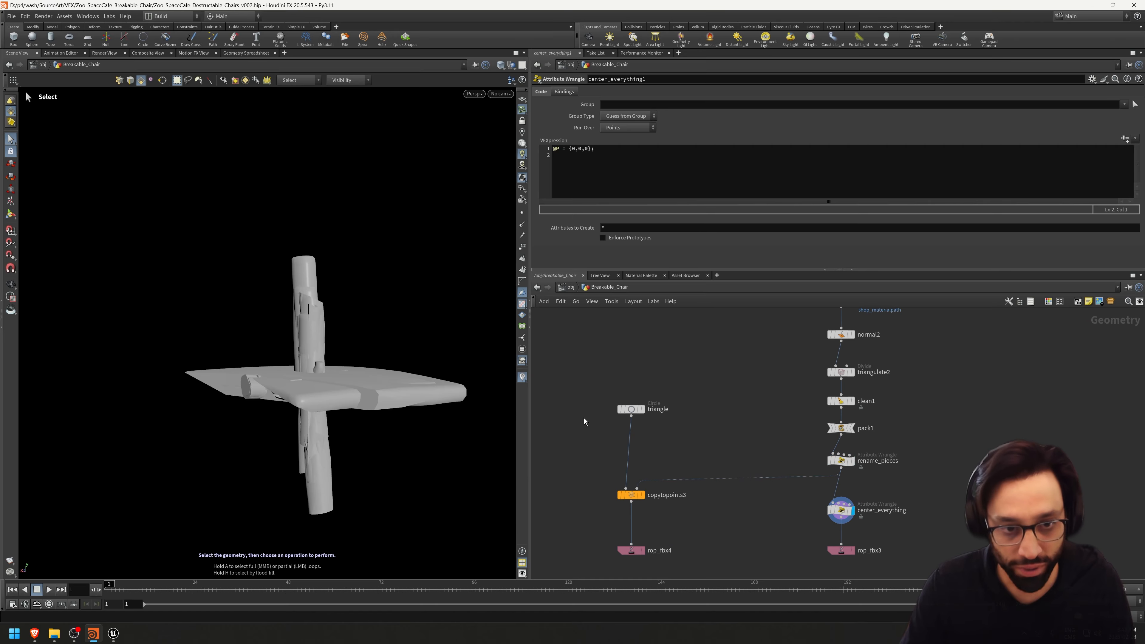
{"action": "left_click_drag", "start_coordinate": [331, 382], "coordinate": [406, 409], "text": "alt"}
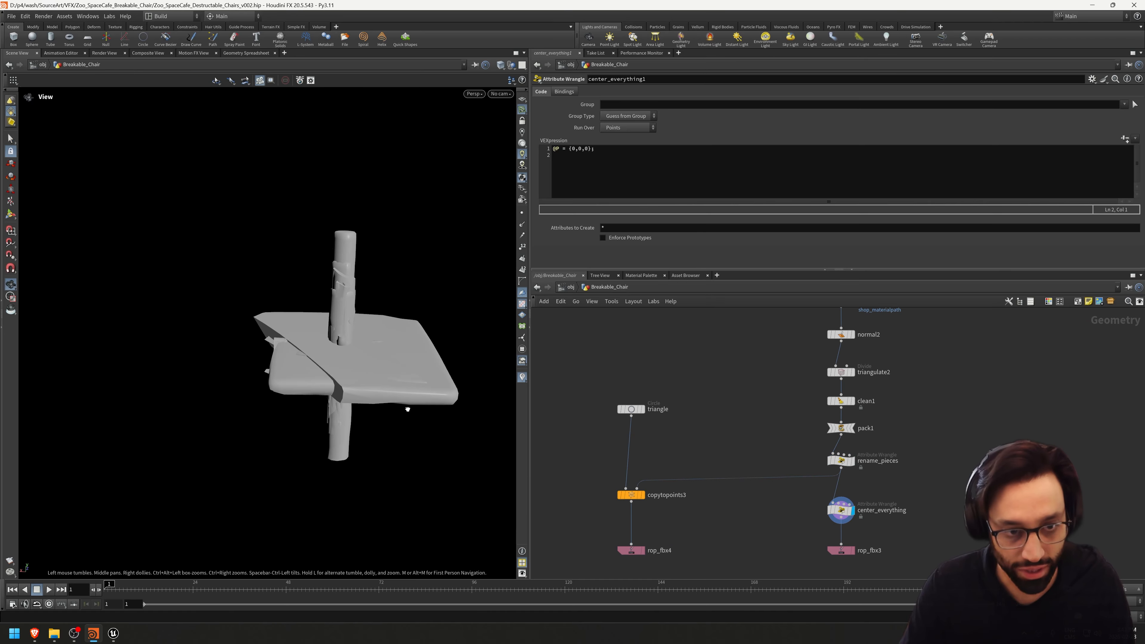
- Display the copytopoints3 node and examine the triangles copied onto the piece positions
{"action": "left_click", "coordinate": [642, 495]}
{"action": "scroll", "coordinate": [437, 368], "scroll_direction": "down", "scroll_amount": 5}
{"action": "left_click_drag", "start_coordinate": [449, 341], "coordinate": [442, 439], "text": "alt"}
{"action": "key", "text": "s"}
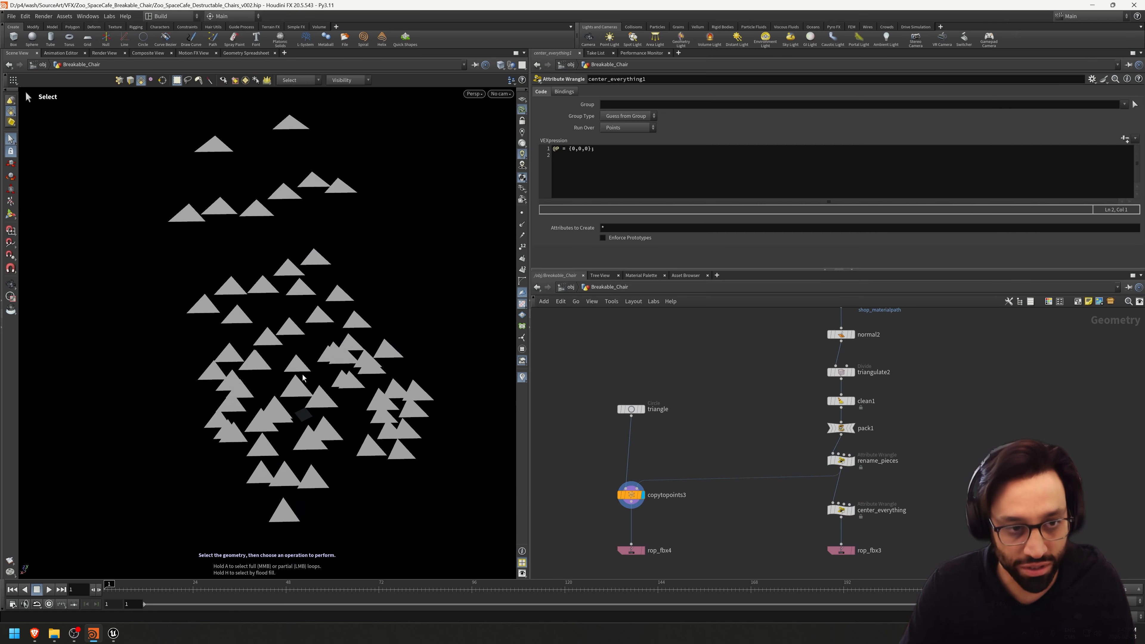
{"action": "left_click_drag", "start_coordinate": [440, 389], "coordinate": [398, 358], "text": "alt"}
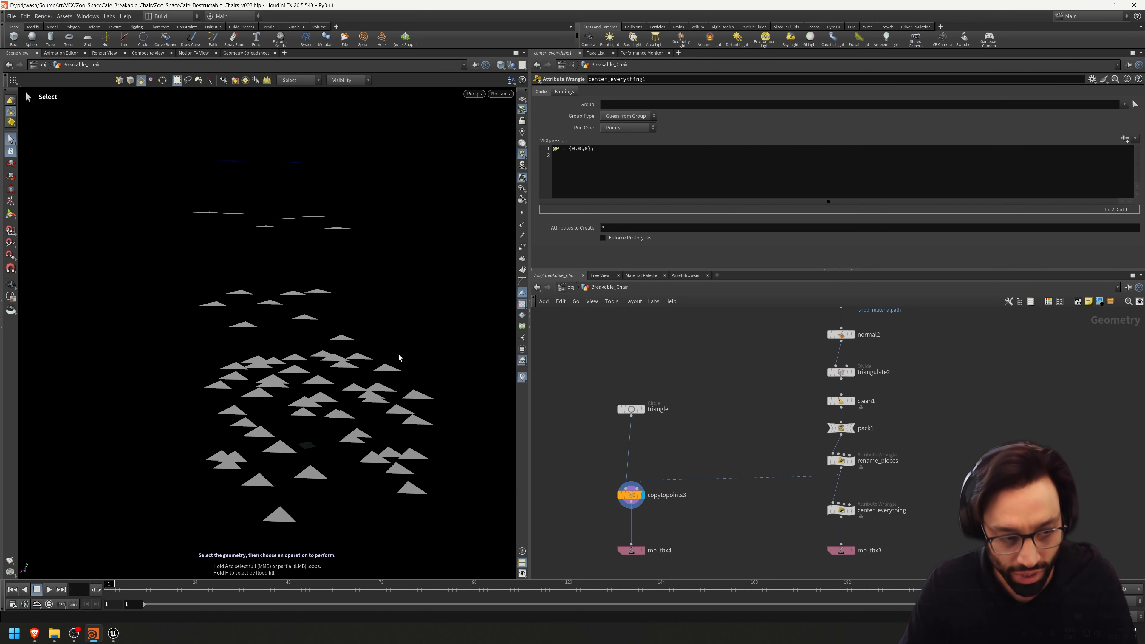
- Align the center_everything1 node under rename_pieces1 and display its output
{"action": "middle_click_drag", "start_coordinate": [1060, 474], "coordinate": [692, 441]}
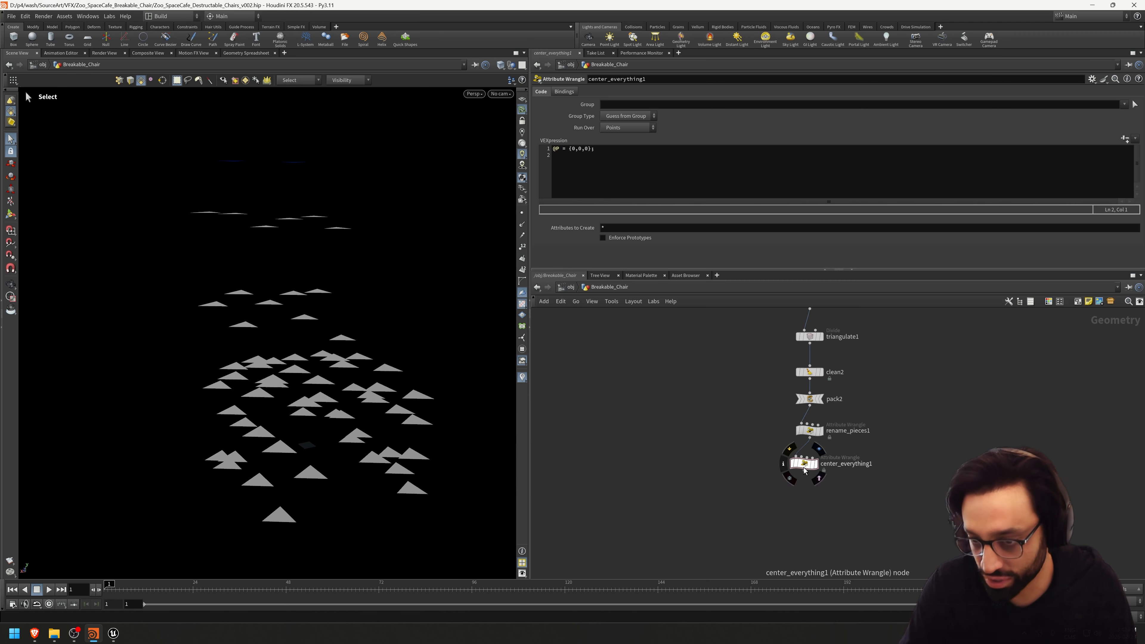
{"action": "left_click_drag", "start_coordinate": [804, 468], "coordinate": [809, 470]}
{"action": "left_click", "coordinate": [822, 465]}
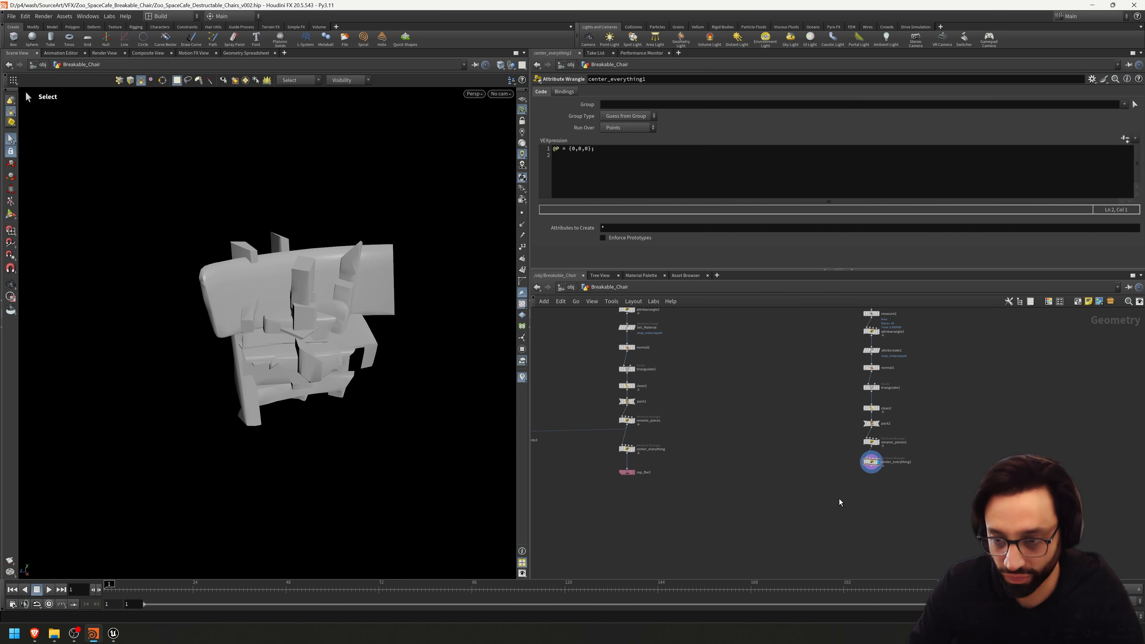
- Add a Circle node in the free space between the two node chains and rename it triangle1
{"action": "middle_click_drag", "start_coordinate": [816, 484], "coordinate": [952, 484]}
{"action": "scroll", "coordinate": [860, 471], "scroll_direction": "up", "scroll_amount": 3}
{"action": "key", "text": "Tab"}
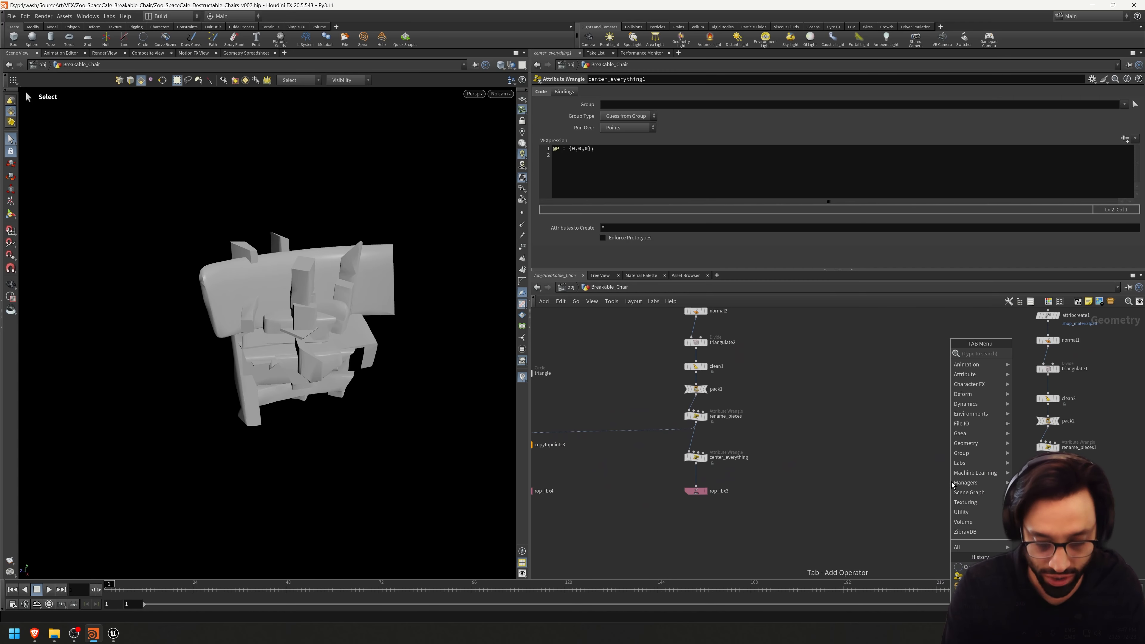
{"action": "type", "text": "copyt"}
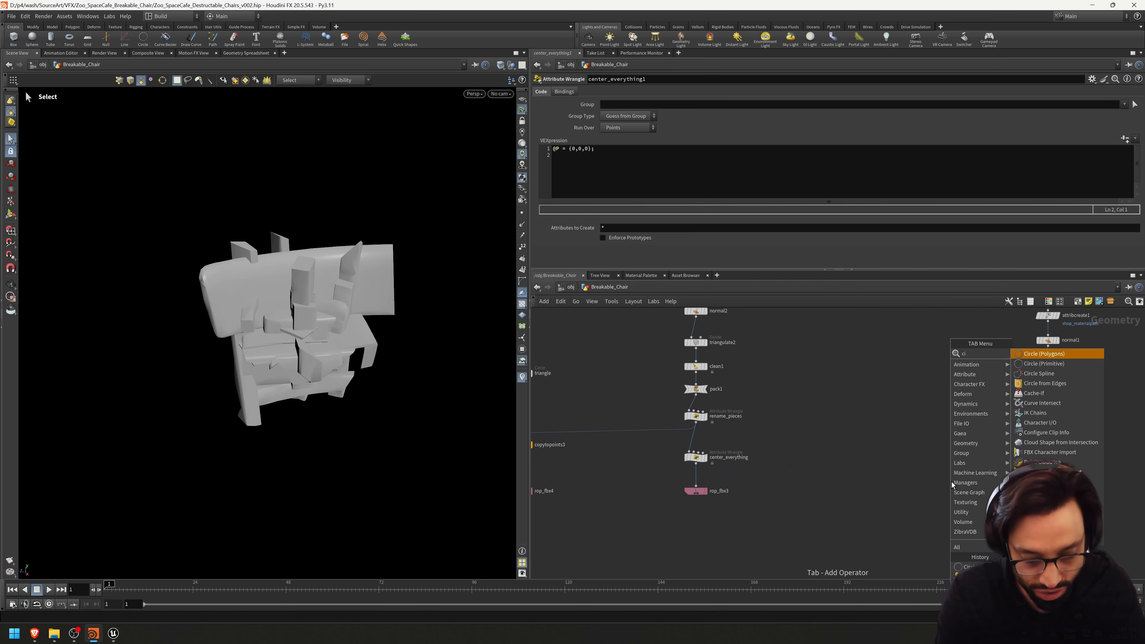
{"action": "key", "text": "Return"}
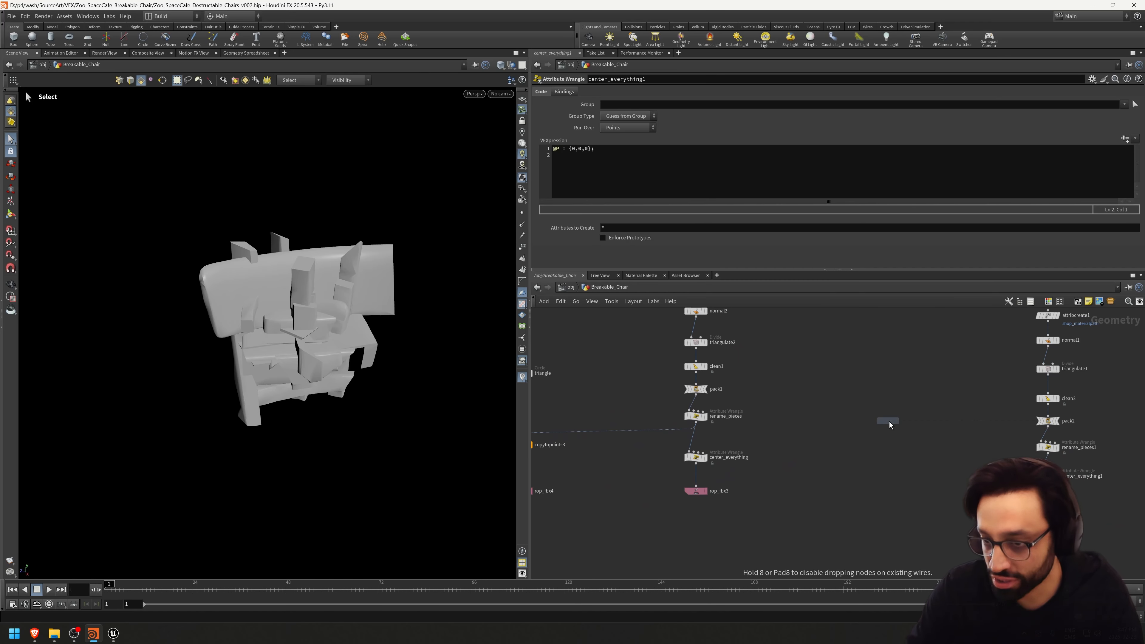
{"action": "left_click", "coordinate": [889, 424]}
{"action": "double_click", "coordinate": [909, 420]}
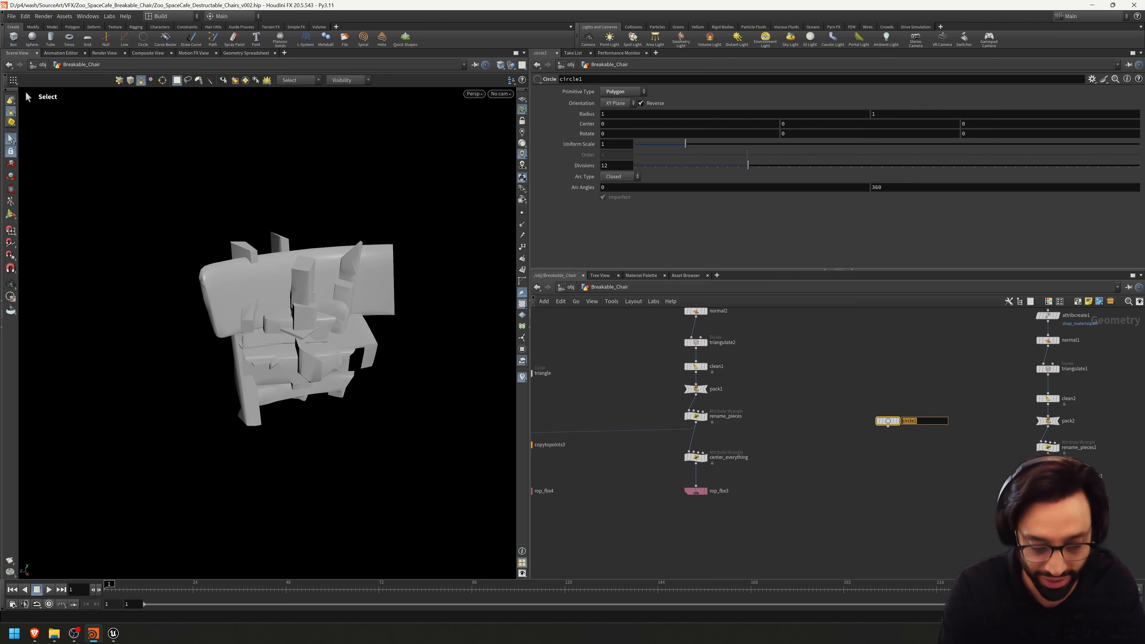
{"action": "type", "text": "triangle"}
{"action": "key", "text": "Return"}
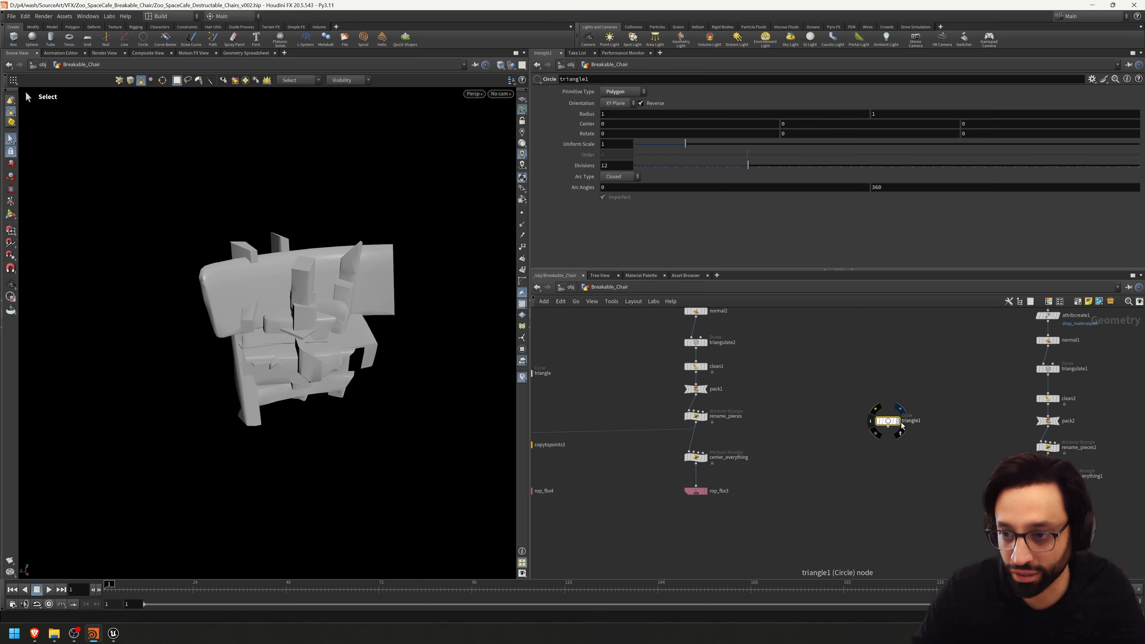
- Set triangle1 to 3 divisions and its orientation to ZX Plane, with the node displayed in the scene view
{"action": "mouse_move", "coordinate": [654, 166]}
{"action": "left_mouse_down"}
{"action": "mouse_move", "coordinate": [644, 167]}
{"action": "mouse_move", "coordinate": [656, 166]}
{"action": "left_mouse_up"}
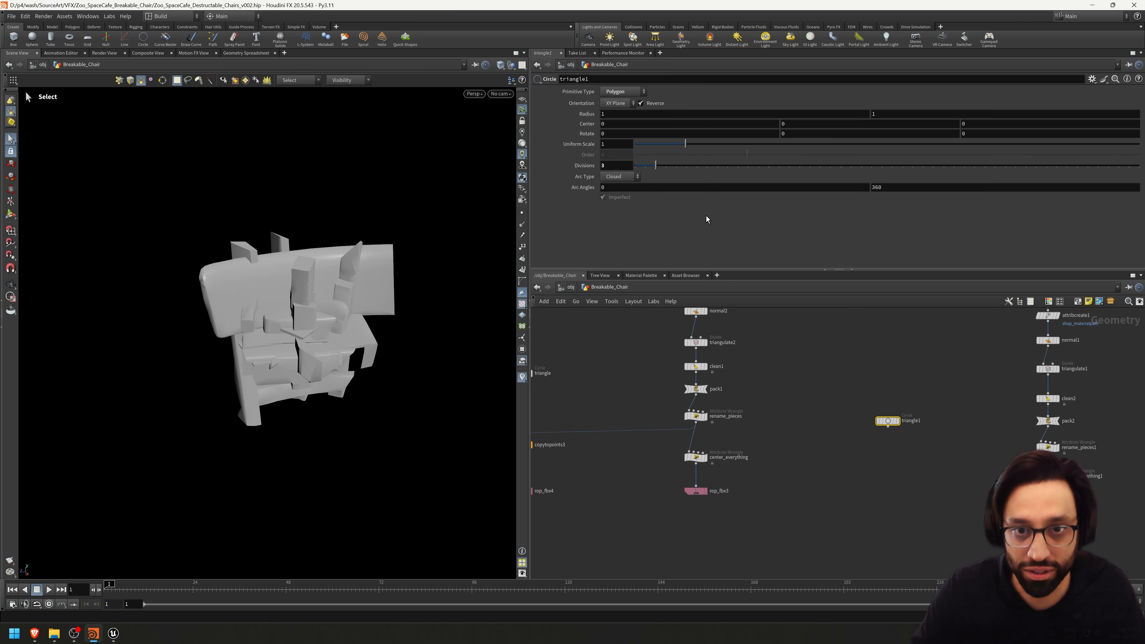
{"action": "left_click", "coordinate": [896, 421]}
{"action": "key", "text": "space+g"}
{"action": "left_click_drag", "start_coordinate": [355, 291], "coordinate": [460, 312]}
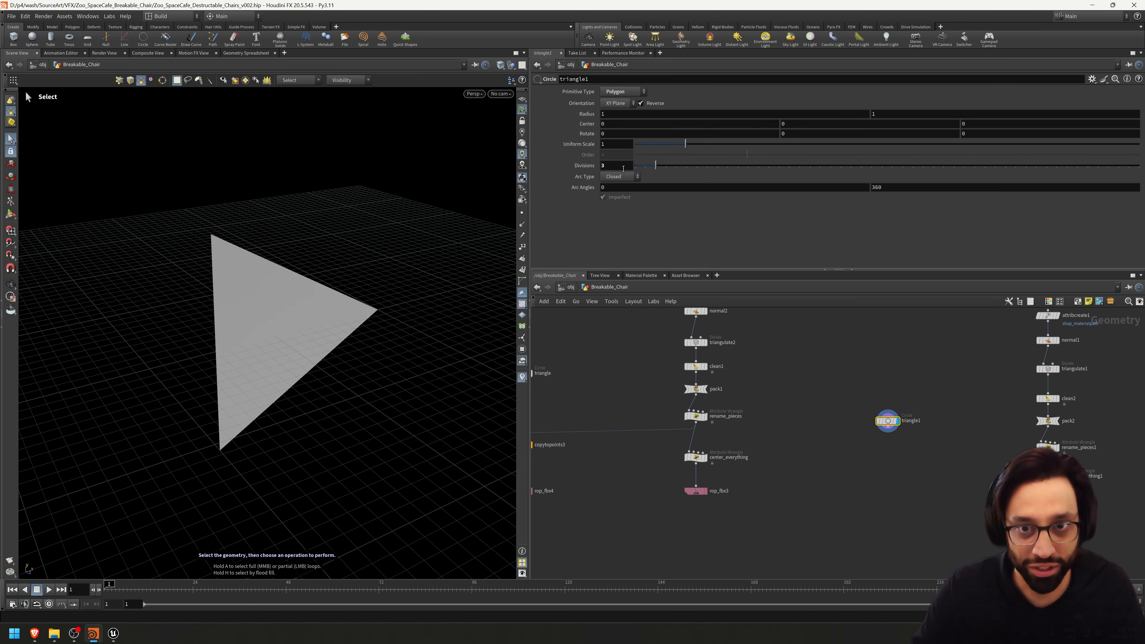
{"action": "left_click", "coordinate": [619, 103]}
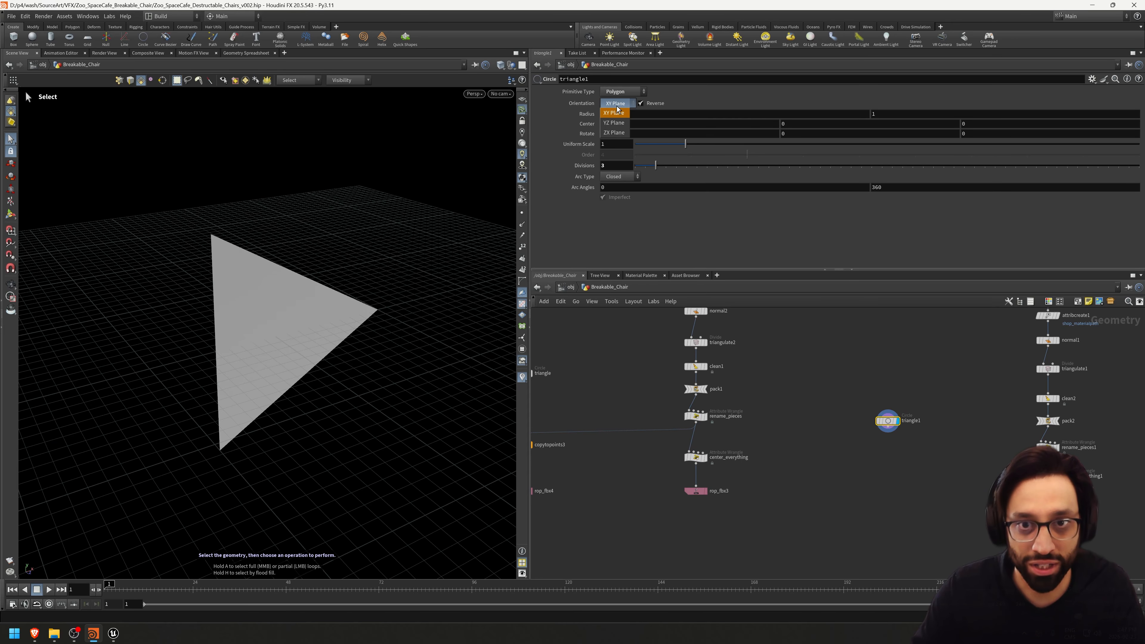
{"action": "left_click", "coordinate": [622, 134]}
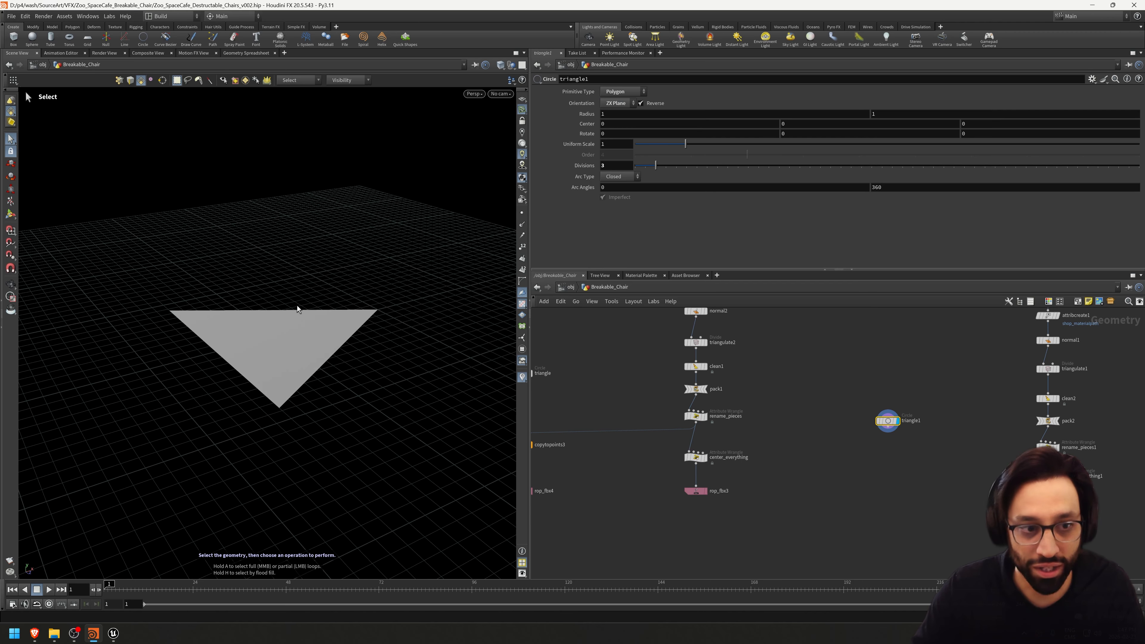
{"action": "left_click_drag", "start_coordinate": [299, 309], "coordinate": [342, 335]}
- Add a Copy to Points node below triangle1, wiring triangle1 as the source geometry and rename_pieces1 as the target points
{"action": "middle_click_drag", "start_coordinate": [914, 490], "coordinate": [855, 494]}
{"action": "left_click_drag", "start_coordinate": [833, 428], "coordinate": [820, 428]}
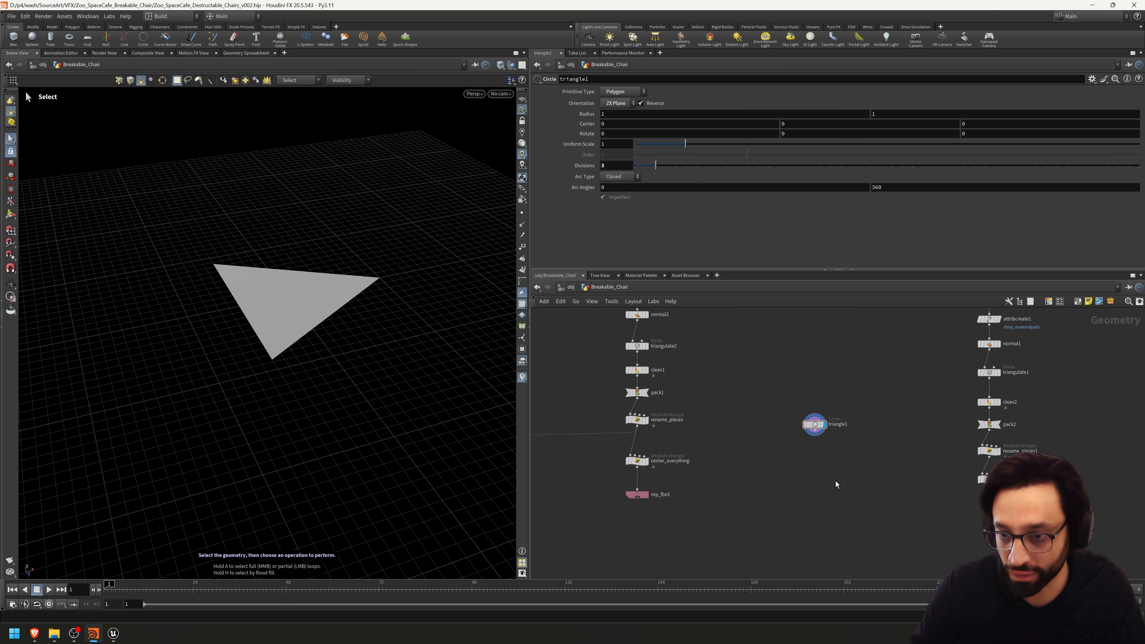
{"action": "key", "text": "Tab"}
{"action": "type", "text": "copy"}
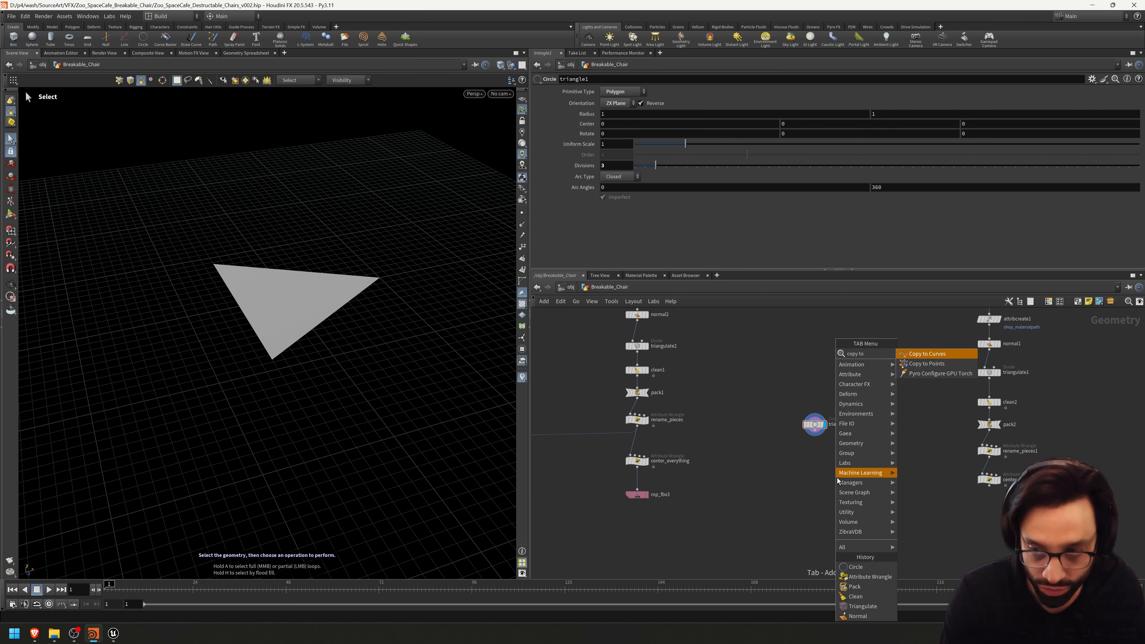
{"action": "key", "text": "Down"}
{"action": "key", "text": "Down"}
{"action": "key", "text": "Return"}
{"action": "left_click", "coordinate": [844, 472]}
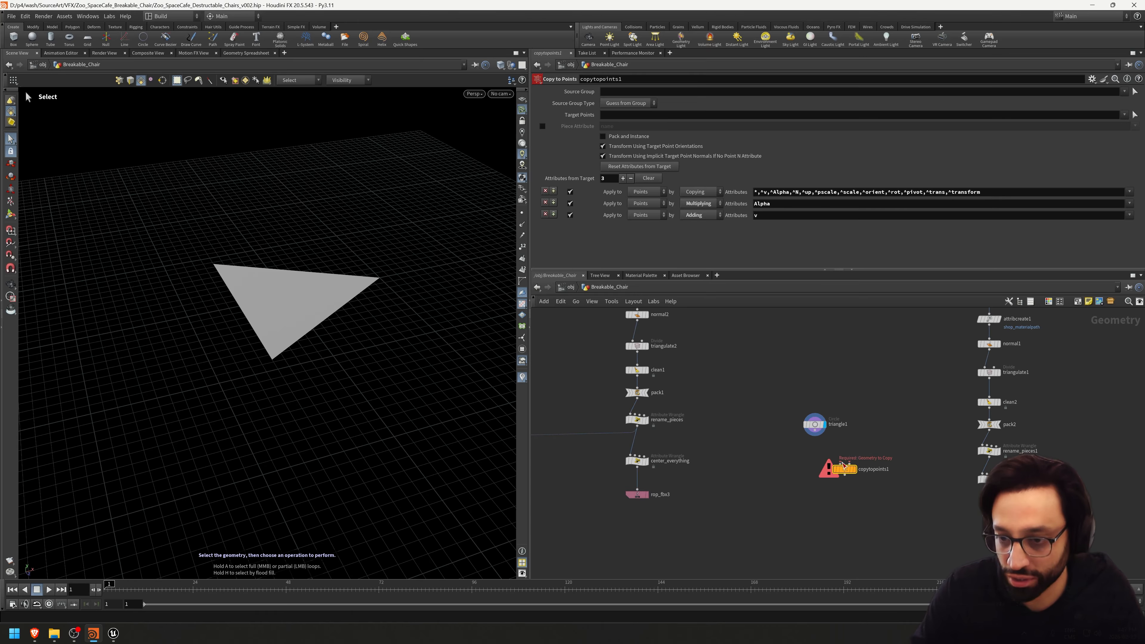
{"action": "left_click", "coordinate": [850, 463]}
{"action": "left_click", "coordinate": [851, 464]}
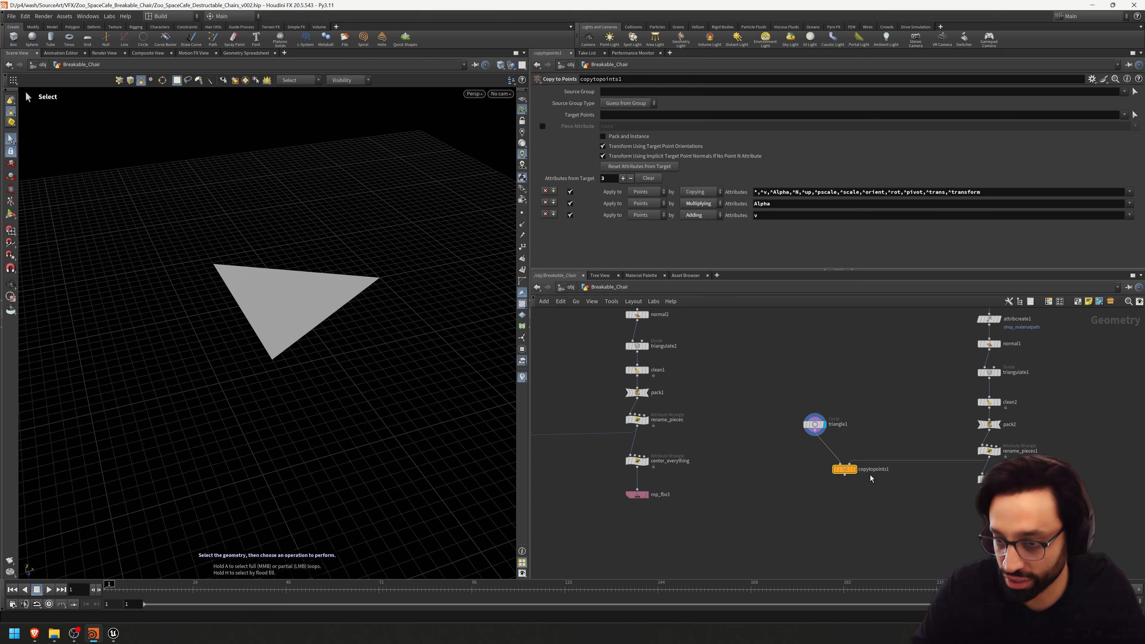
- Display copytopoints1 and examine the triangles placed at the chair pieces' positions
{"action": "left_click", "coordinate": [854, 470]}
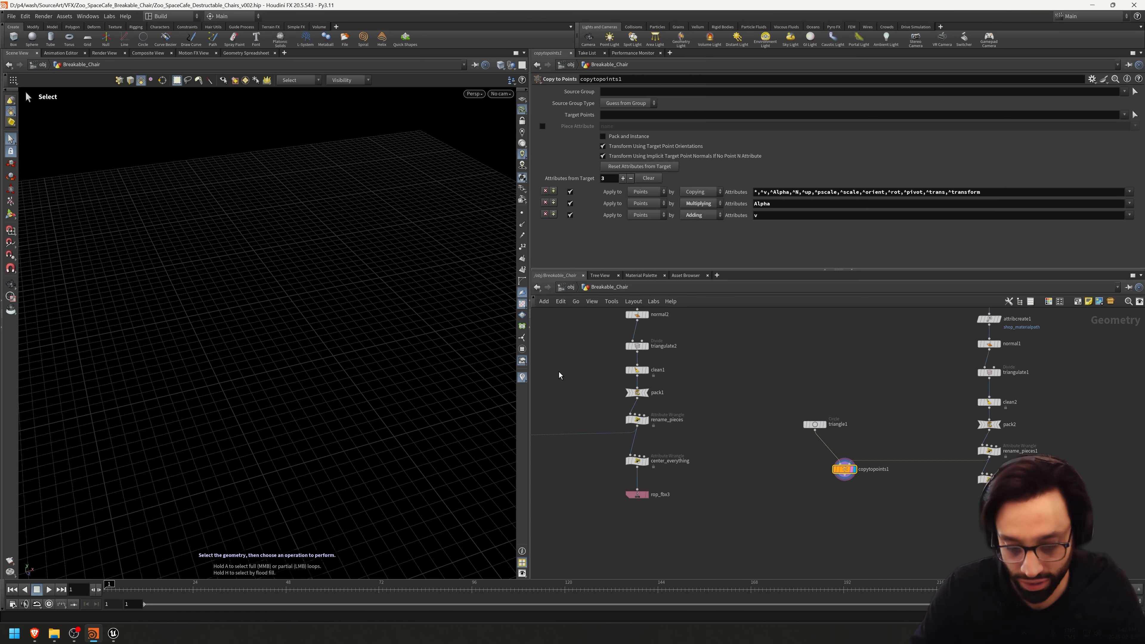
{"action": "key", "text": "space+g"}
{"action": "key", "text": "space+g"}
{"action": "left_click_drag", "start_coordinate": [364, 315], "coordinate": [273, 356]}
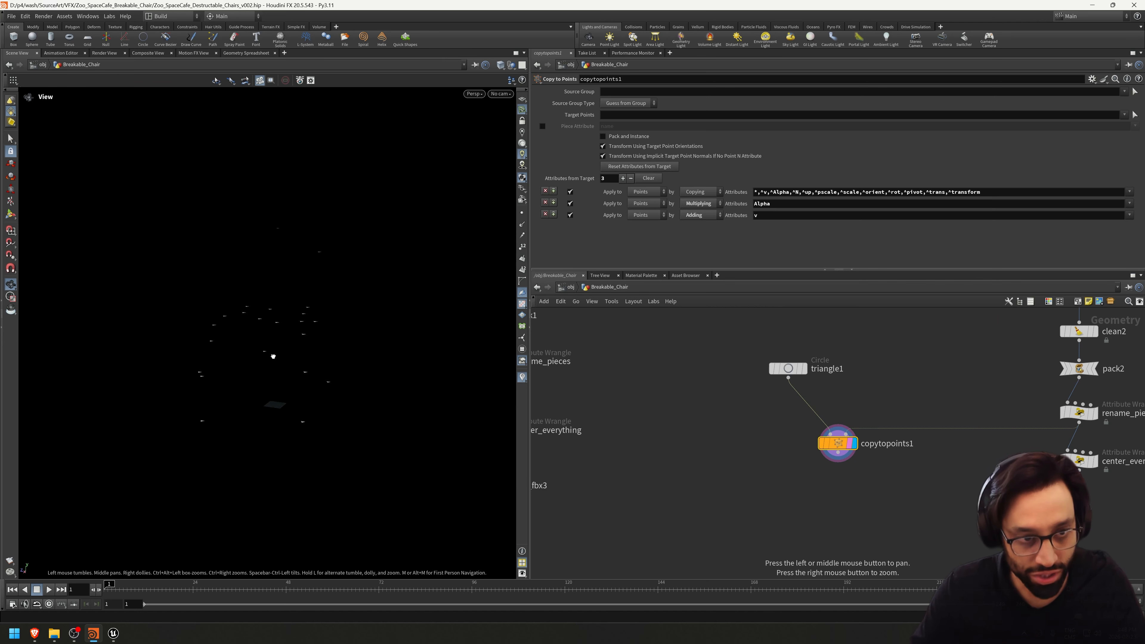
{"action": "left_click_drag", "start_coordinate": [388, 364], "coordinate": [264, 384]}
{"action": "left_click", "coordinate": [850, 444]}
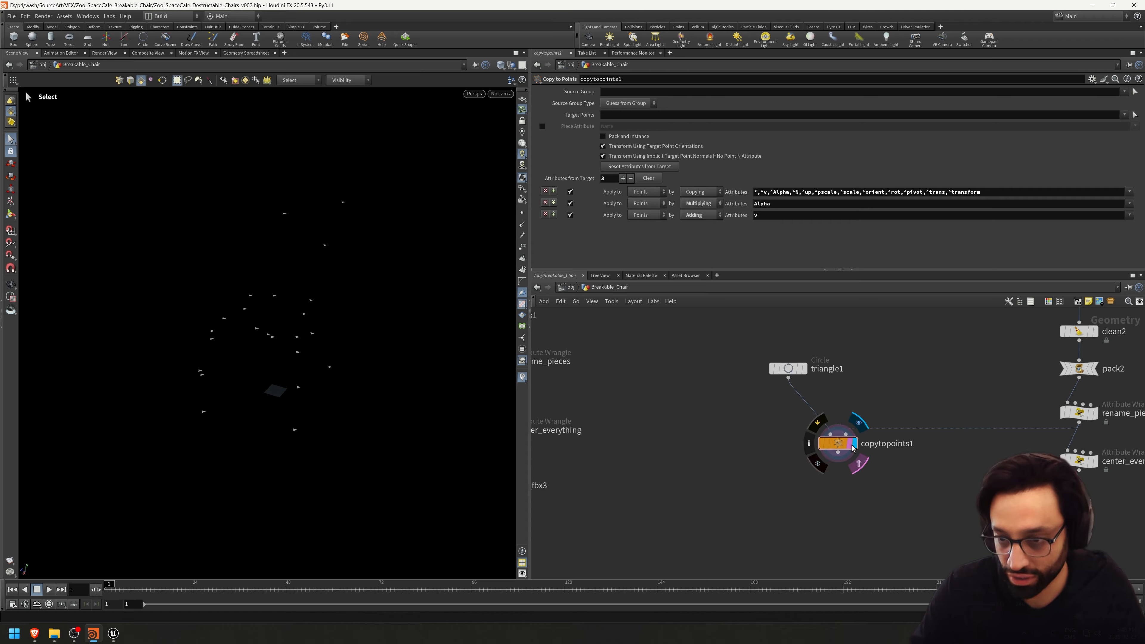
{"action": "middle_click_drag", "start_coordinate": [992, 472], "coordinate": [835, 495]}
{"action": "scroll", "coordinate": [863, 472], "scroll_direction": "down", "scroll_amount": 5}
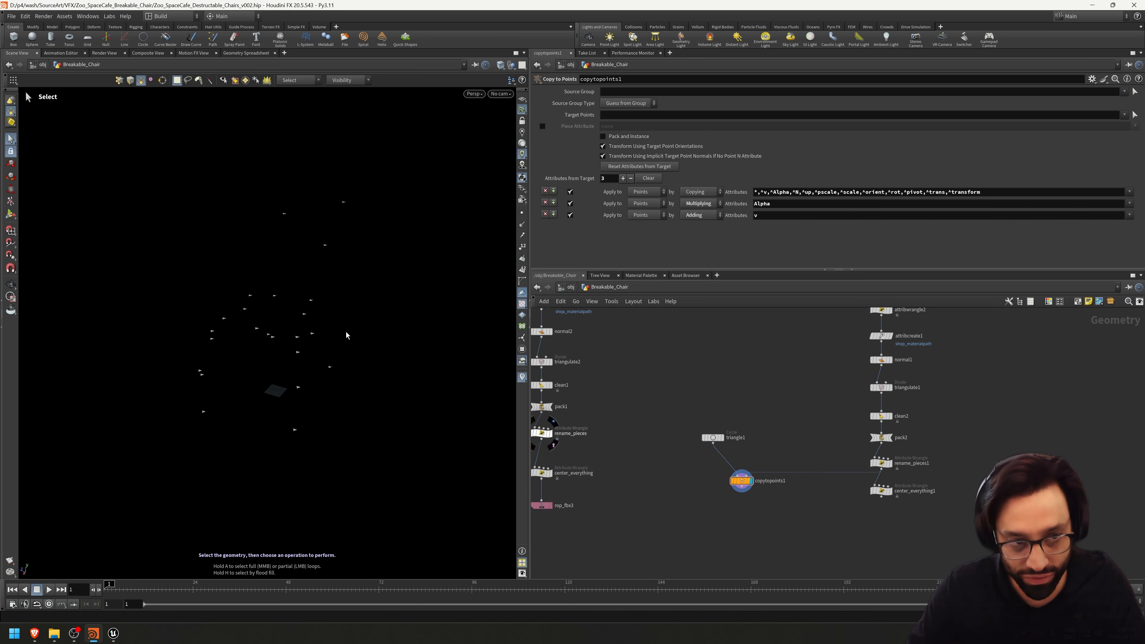
{"action": "left_click_drag", "start_coordinate": [351, 366], "coordinate": [241, 337], "text": "alt"}
- Add a ROP FBX Output node below center_everything1, connect it to that wrangle's output and select it
{"action": "middle_click_drag", "start_coordinate": [882, 517], "coordinate": [877, 499]}
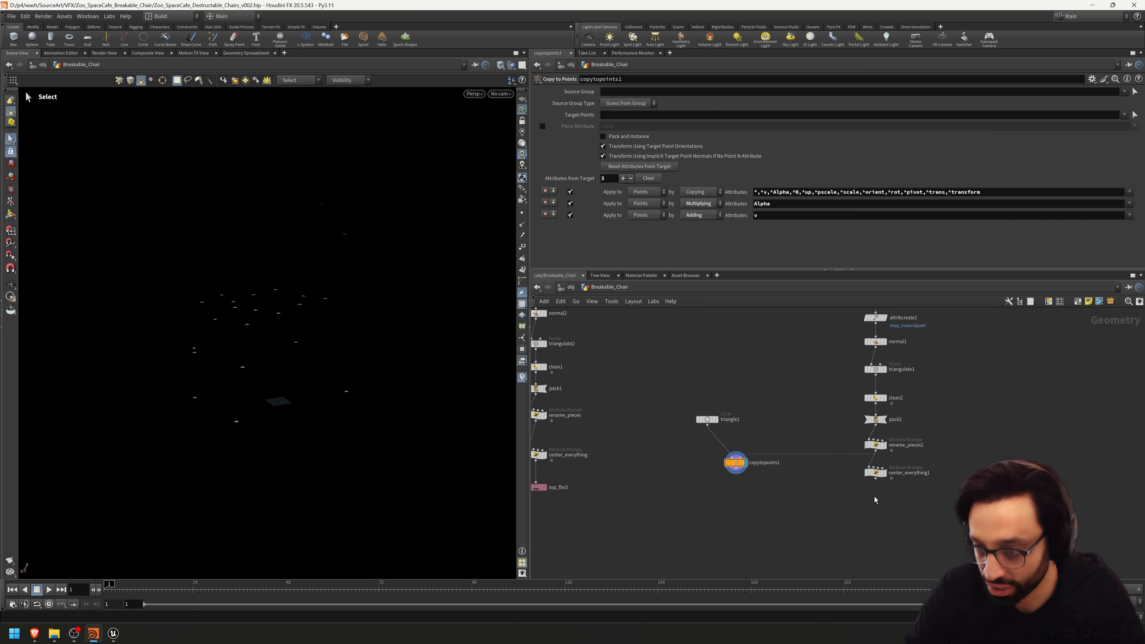
{"action": "key", "text": "Tab"}
{"action": "type", "text": "fbxou"}
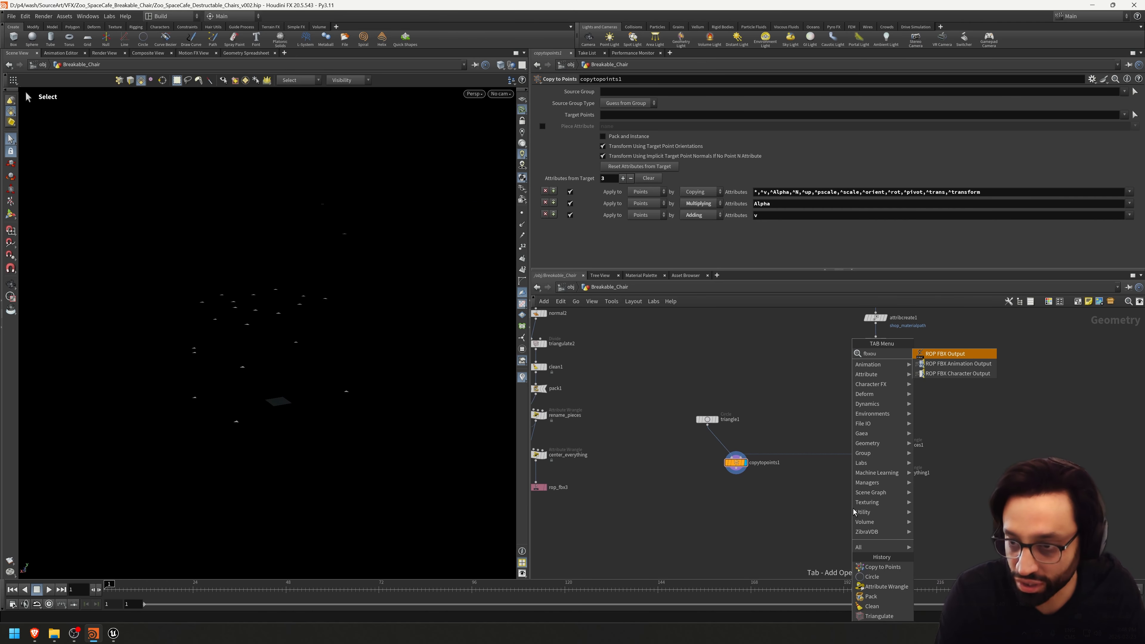
{"action": "key", "text": "Return"}
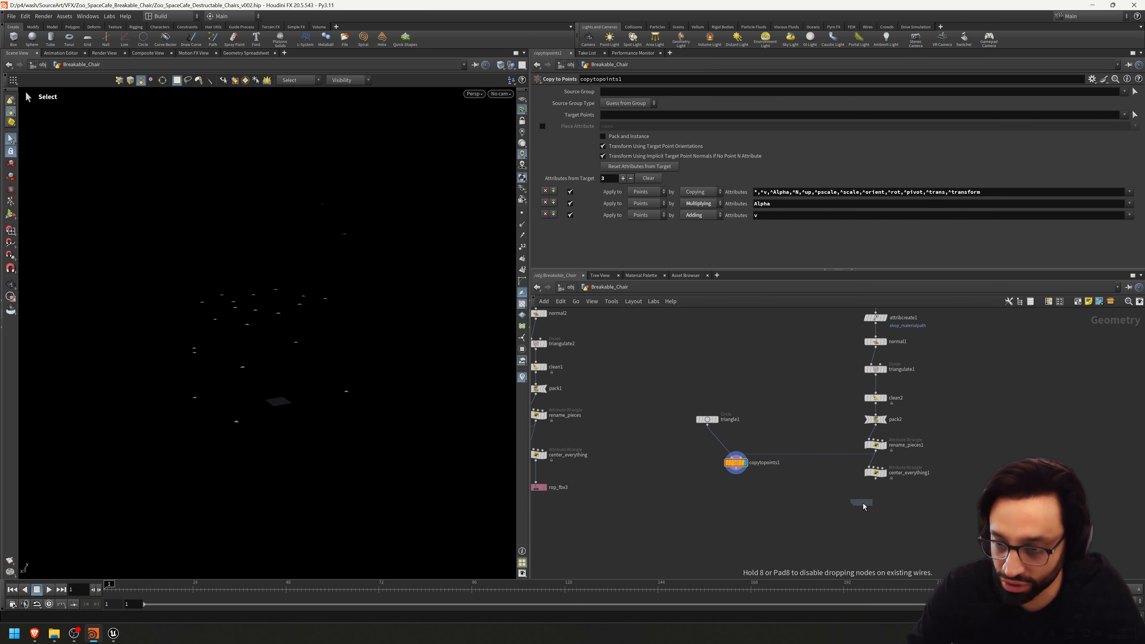
{"action": "left_click", "coordinate": [866, 504]}
{"action": "scroll", "coordinate": [869, 503], "scroll_direction": "up", "scroll_amount": 3}
{"action": "left_click_drag", "start_coordinate": [865, 497], "coordinate": [884, 464]}
{"action": "left_click_drag", "start_coordinate": [867, 506], "coordinate": [888, 506]}
{"action": "left_click_drag", "start_coordinate": [889, 537], "coordinate": [860, 496]}
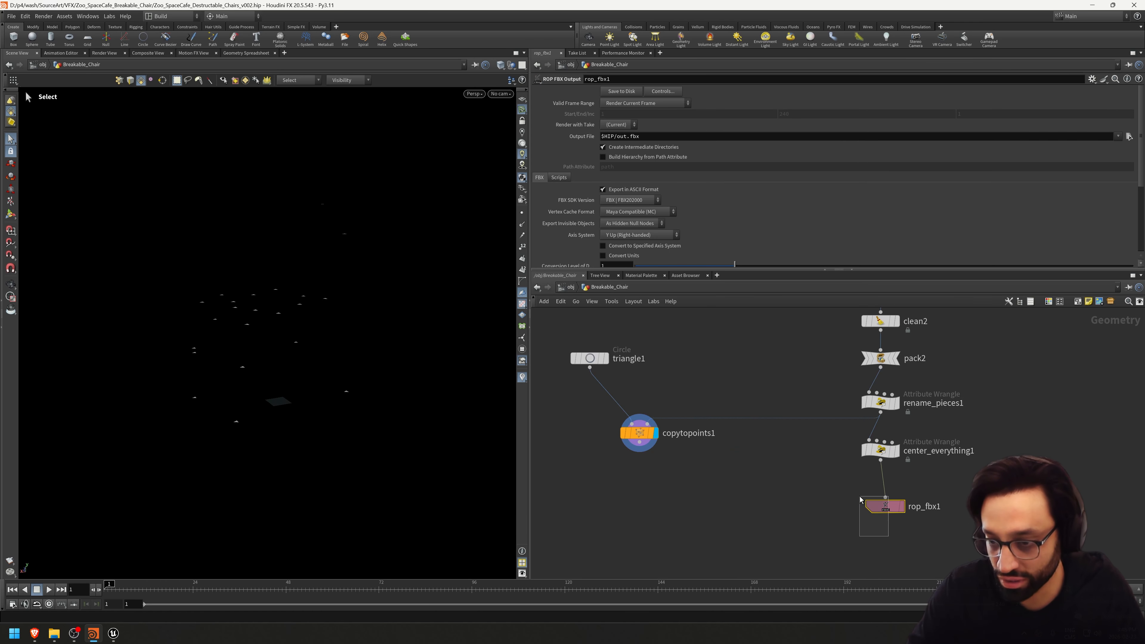
- Duplicate the rop_fbx1 node and connect the copy below copytopoints1
{"action": "key", "text": "ctrl+c"}
{"action": "key", "text": "ctrl+v"}
{"action": "left_click_drag", "start_coordinate": [627, 479], "coordinate": [642, 497]}
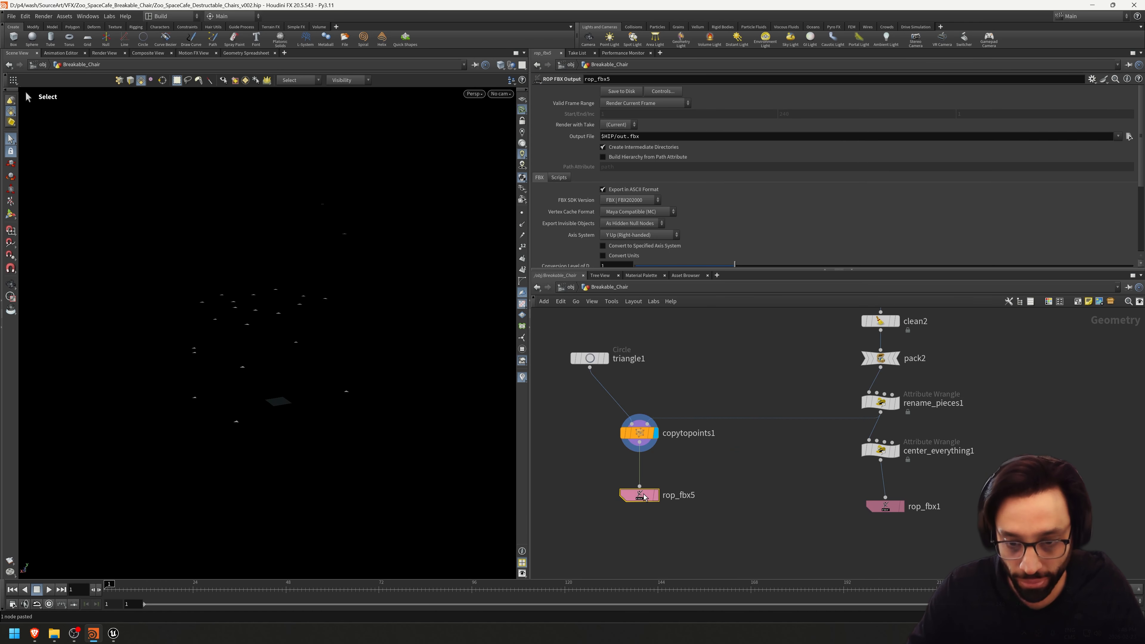
- Open the output file chooser of the new FBX export node and browse to $HIP/fbx/from_houdini/
{"action": "left_click", "coordinate": [1129, 136]}
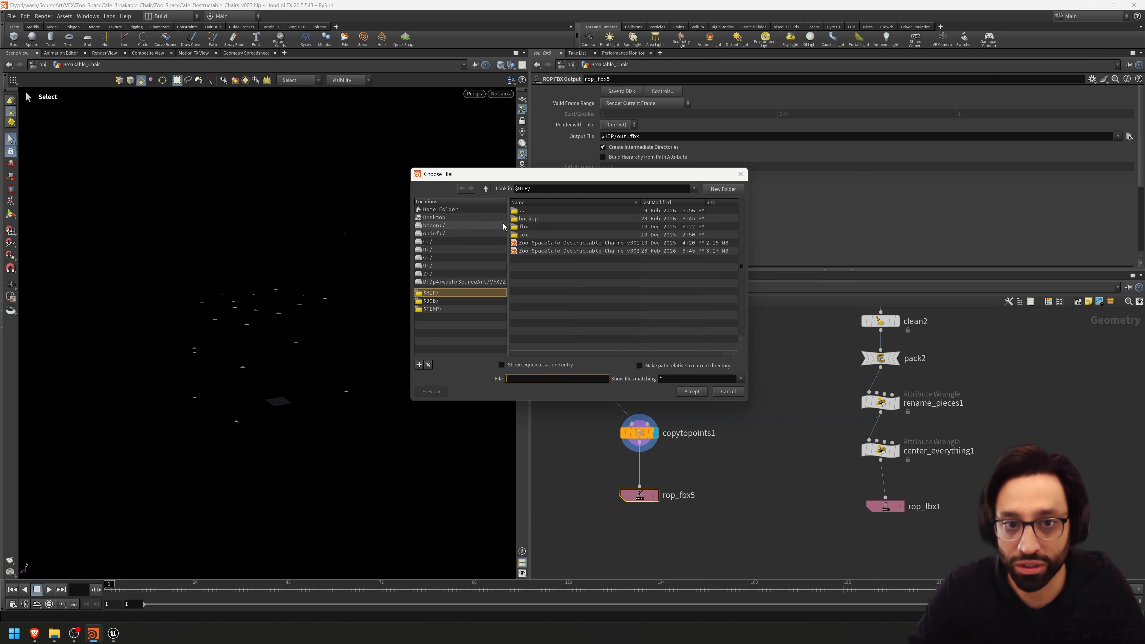
{"action": "double_click", "coordinate": [545, 225]}
{"action": "double_click", "coordinate": [557, 220]}
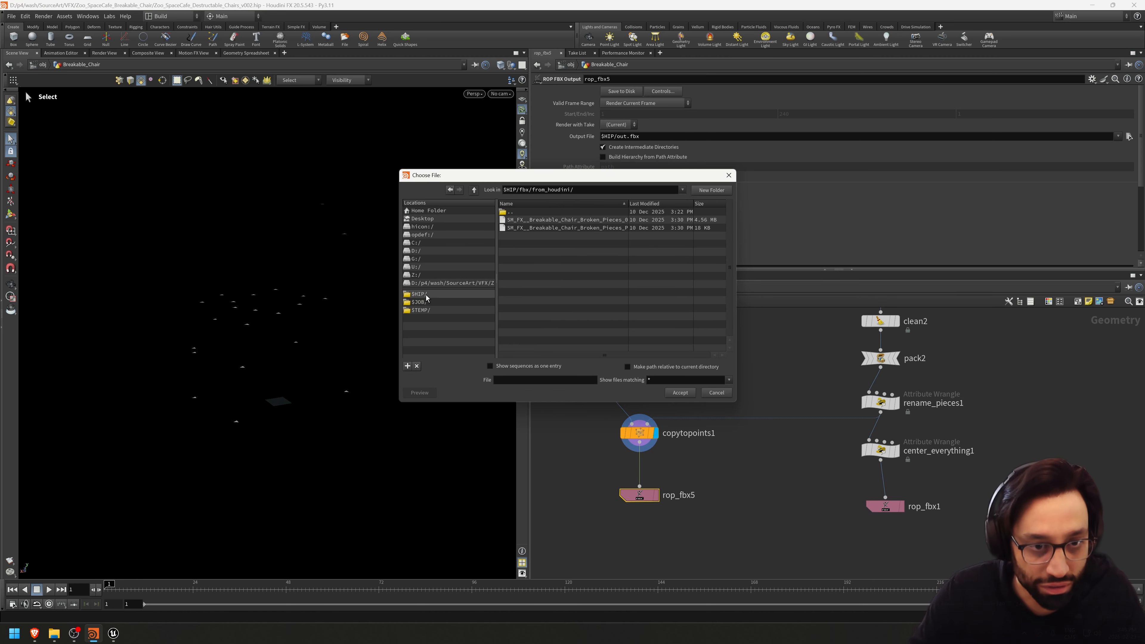
{"action": "left_click_drag", "start_coordinate": [582, 176], "coordinate": [422, 149]}
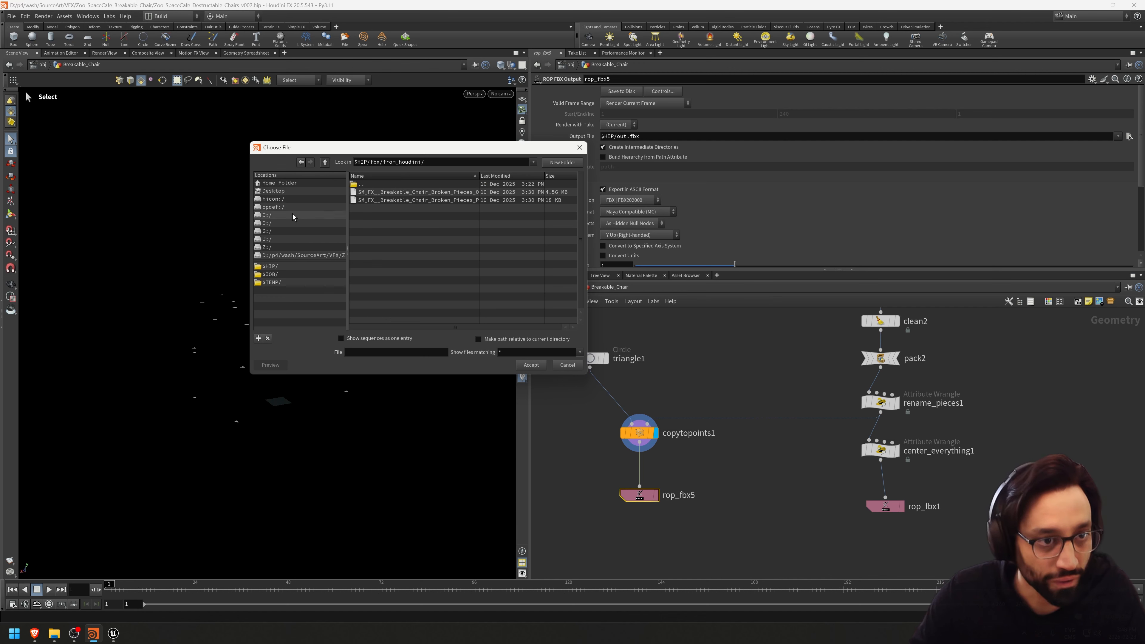
- In File Explorer, copy the path of the Destructable_Chairs fbx/from_houdini folder and open that location in Houdini's output file chooser
{"action": "left_click", "coordinate": [54, 634]}
{"action": "left_click", "coordinate": [263, 70]}
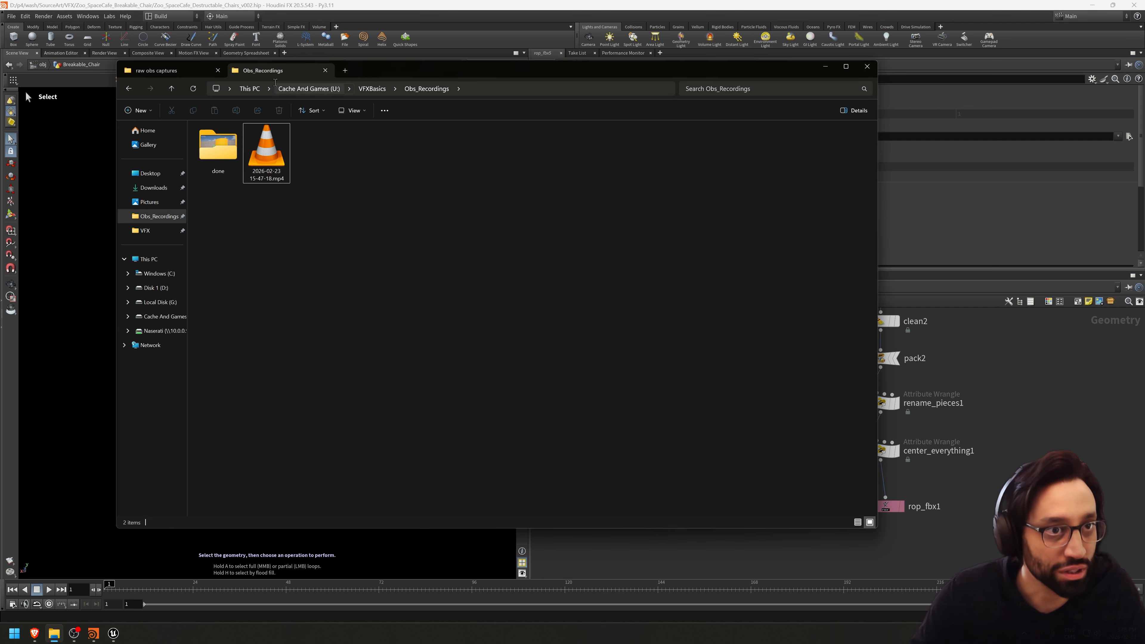
{"action": "left_click", "coordinate": [162, 71]}
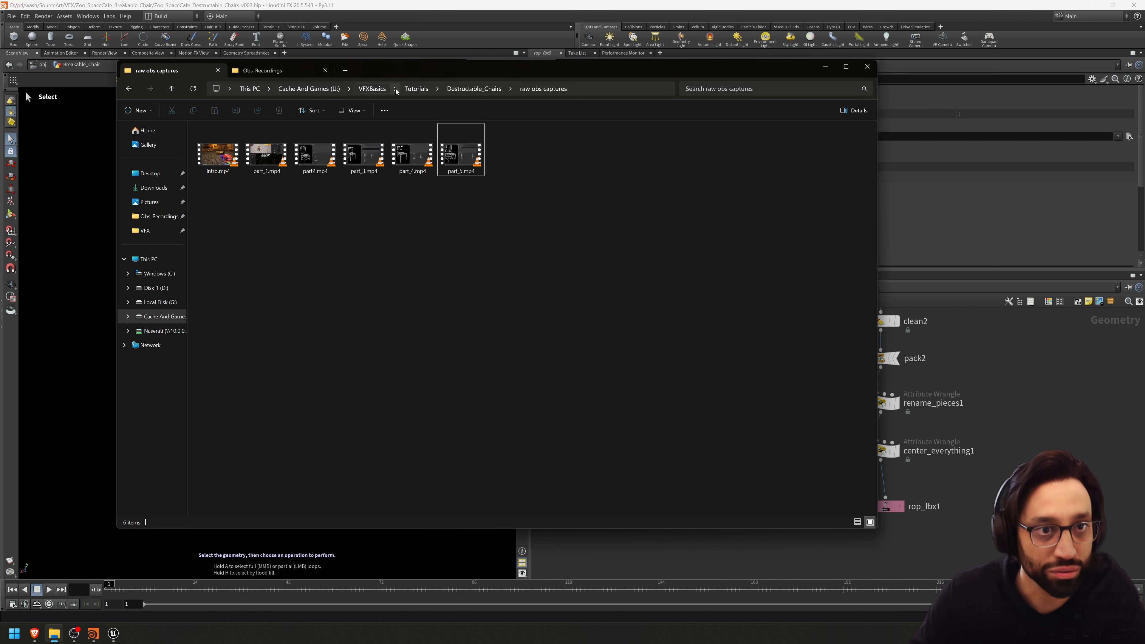
{"action": "left_click", "coordinate": [473, 88]}
{"action": "double_click", "coordinate": [239, 152]}
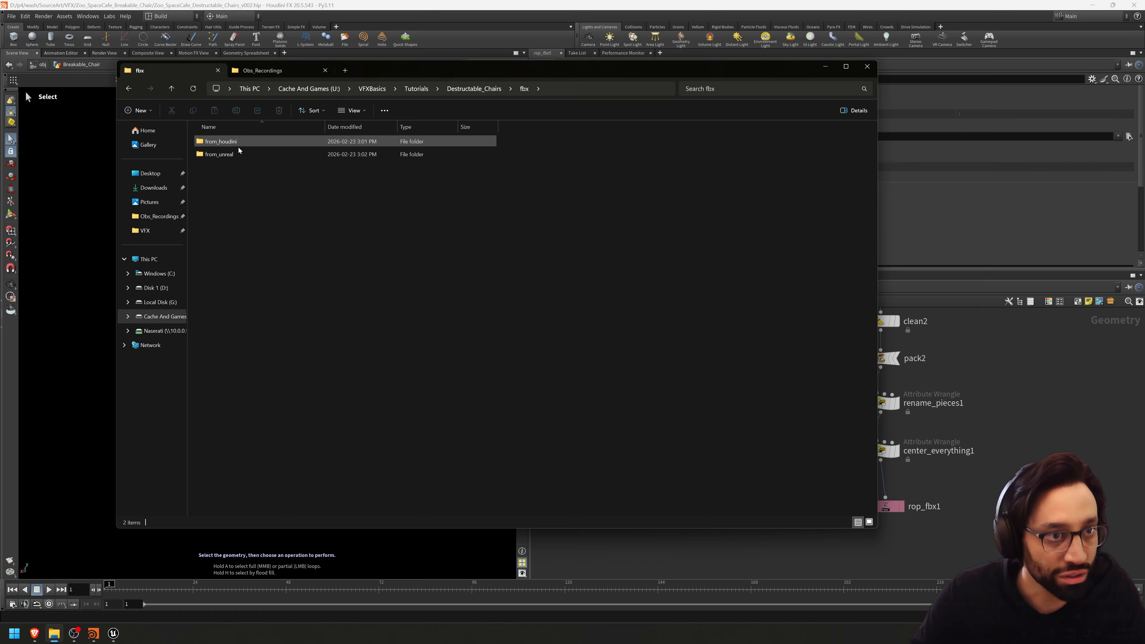
{"action": "double_click", "coordinate": [242, 144]}
{"action": "left_click", "coordinate": [589, 88]}
{"action": "left_click", "coordinate": [825, 66]}
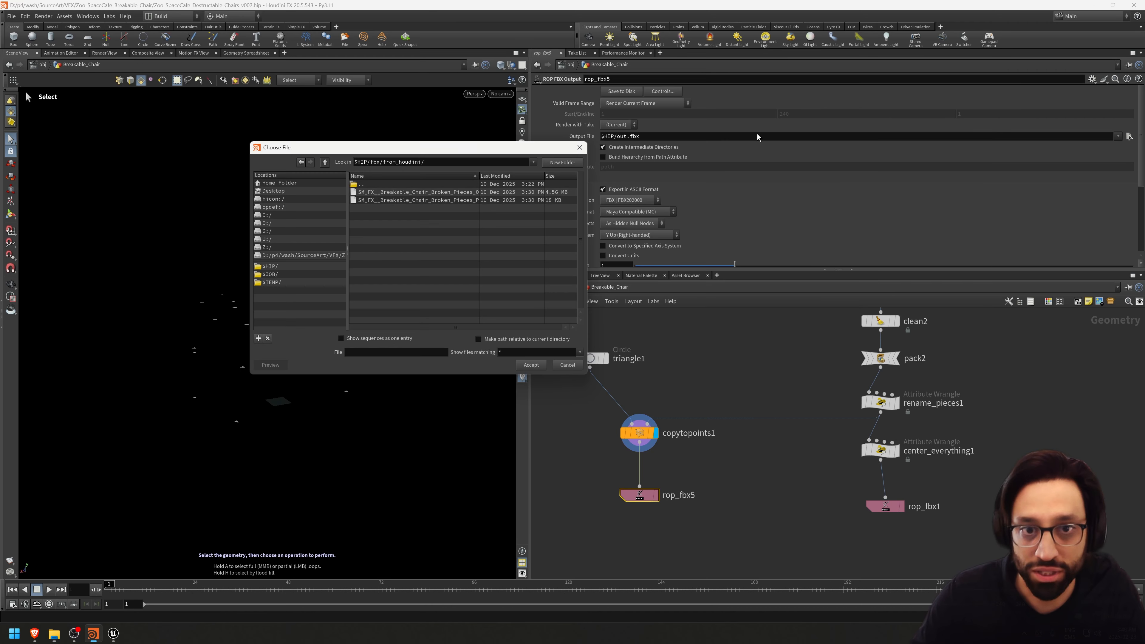
{"action": "key", "text": "Return"}
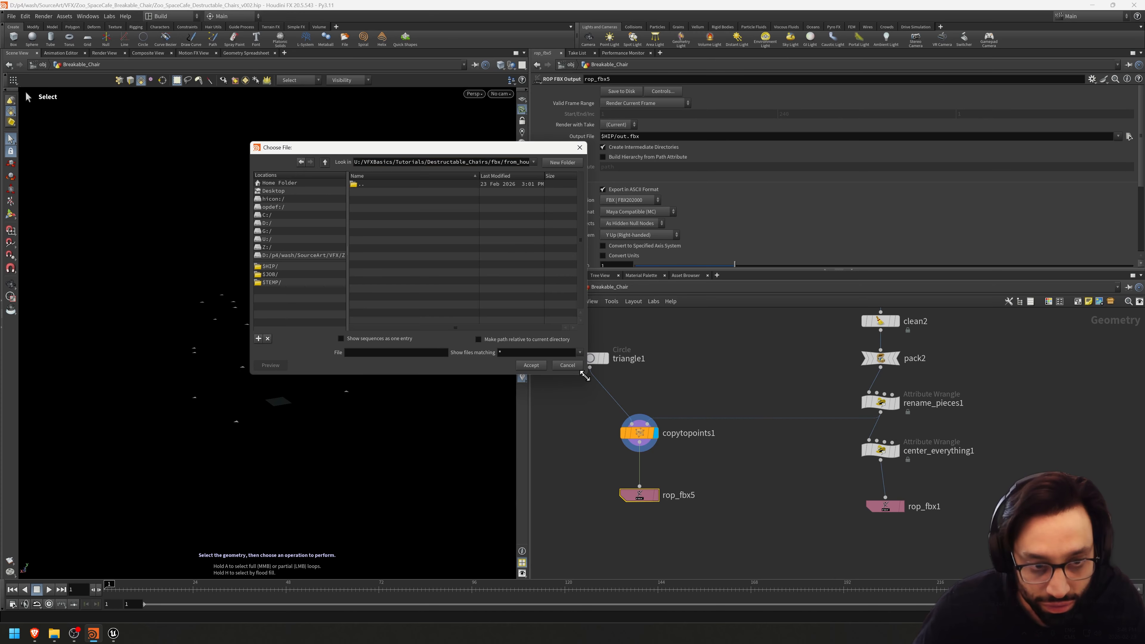
- Name the output file SM_FX__Chair_PointCloud_01 and accept it as rop_fbx5's export path
{"action": "left_click_drag", "start_coordinate": [585, 373], "coordinate": [613, 472]}
{"action": "left_click", "coordinate": [377, 456]}
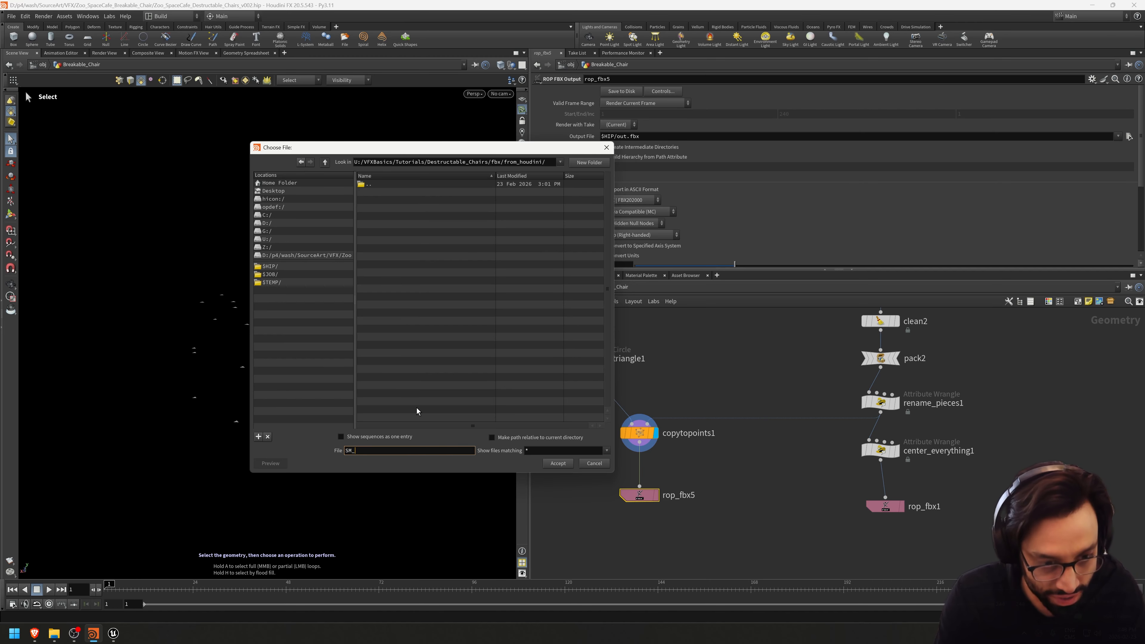
{"action": "type", "text": "SM_FX__"}
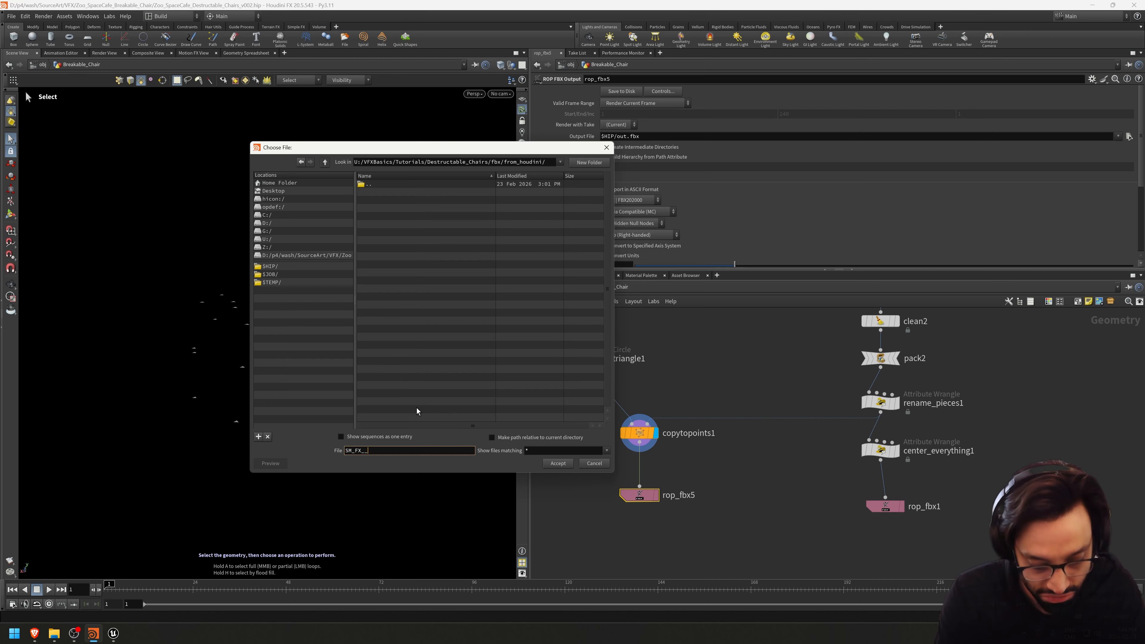
{"action": "type", "text": "Chair_"}
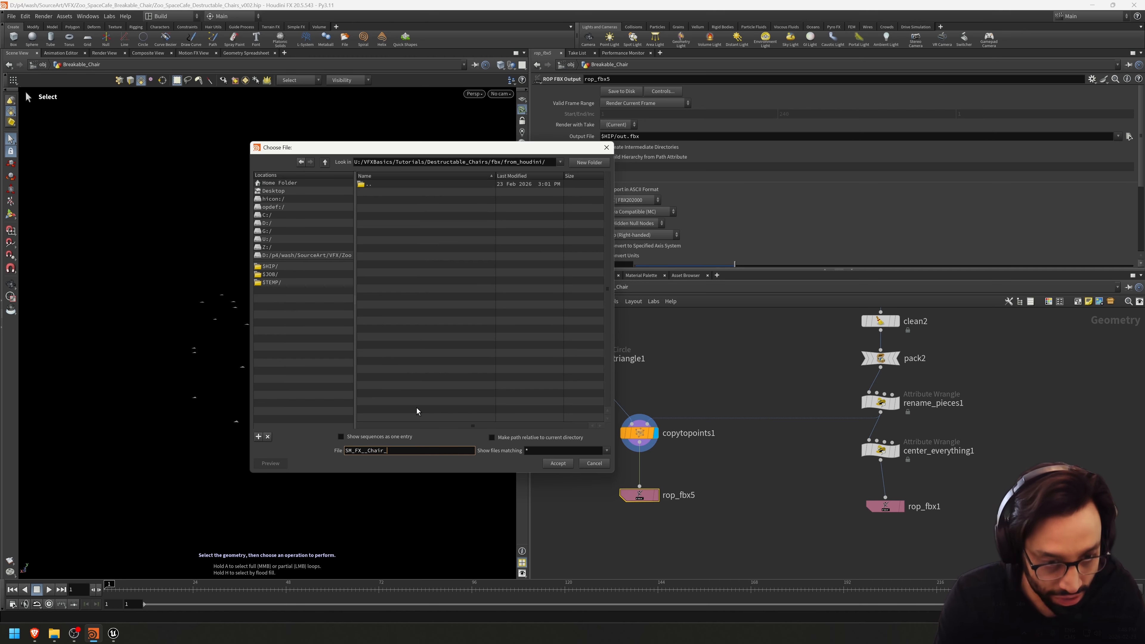
{"action": "type", "text": "PointCLoud"}
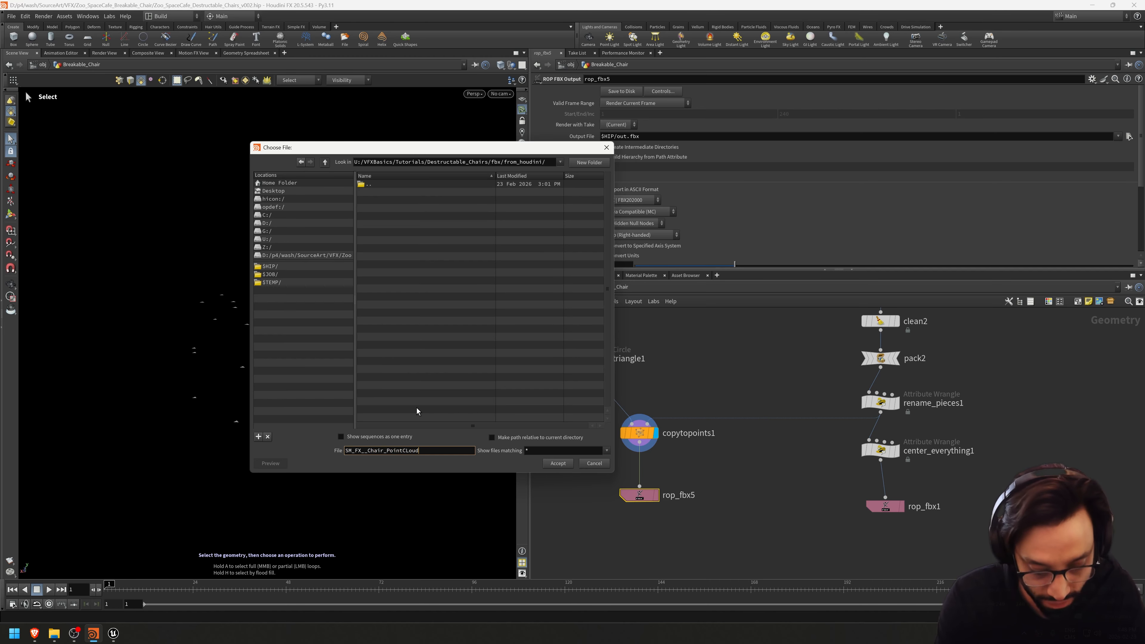
{"action": "type", "text": "_01"}
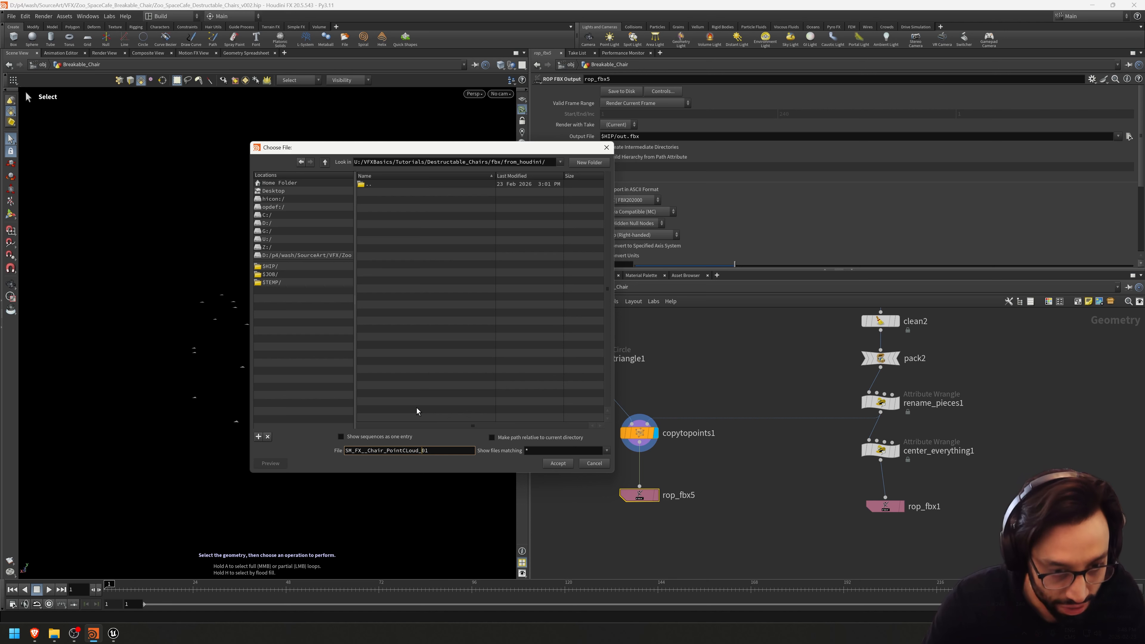
{"action": "key", "text": "BackSpace"}
{"action": "type", "text": "l"}
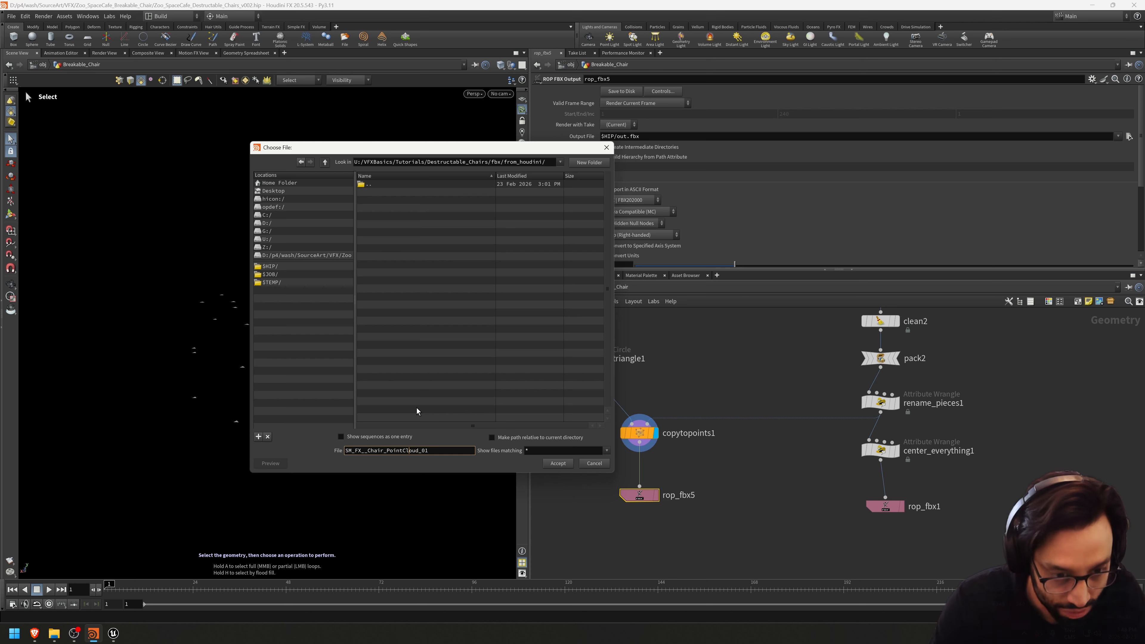
{"action": "key", "text": "Return"}
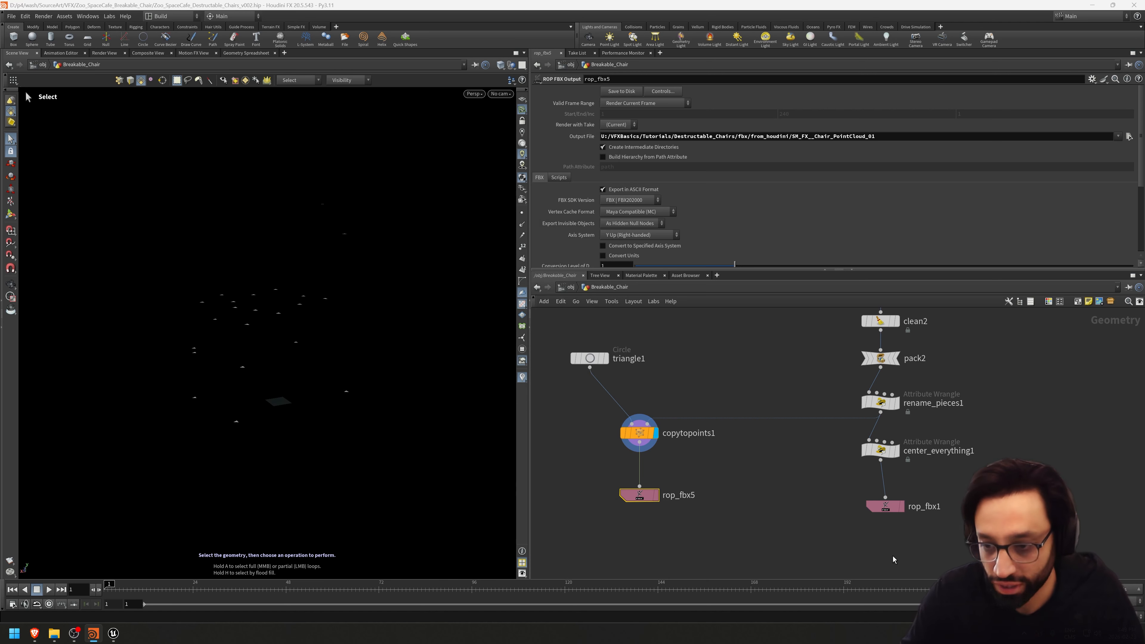
- Enable Build Hierarchy from Path Attribute on rop_fbx1, the export node for the centred pieces
{"action": "left_click", "coordinate": [884, 506]}
{"action": "left_click", "coordinate": [621, 158]}
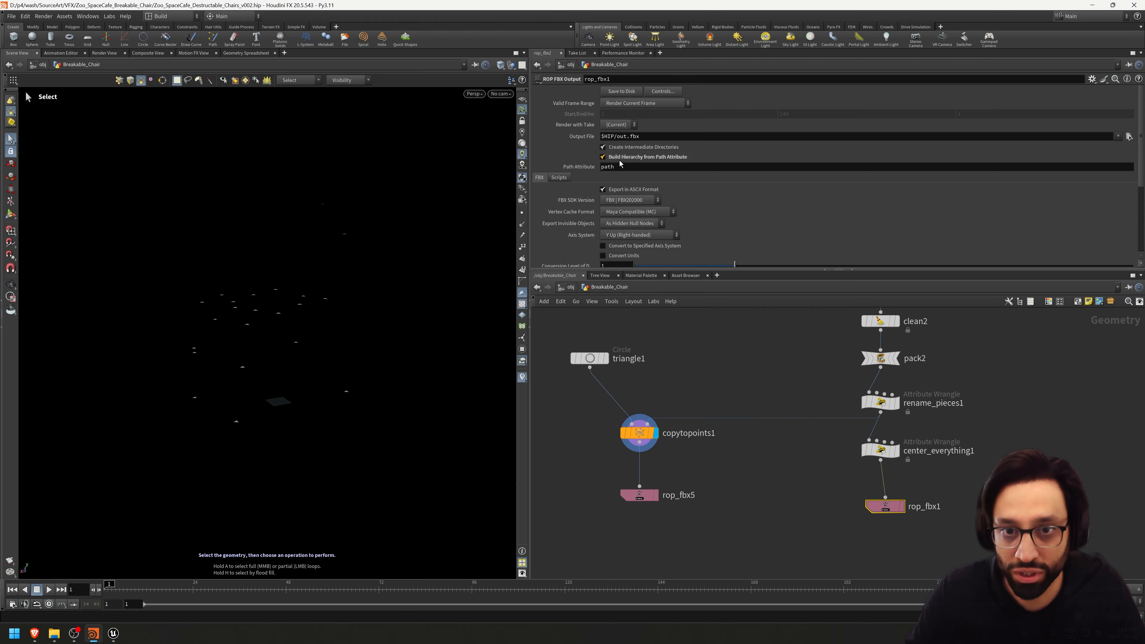
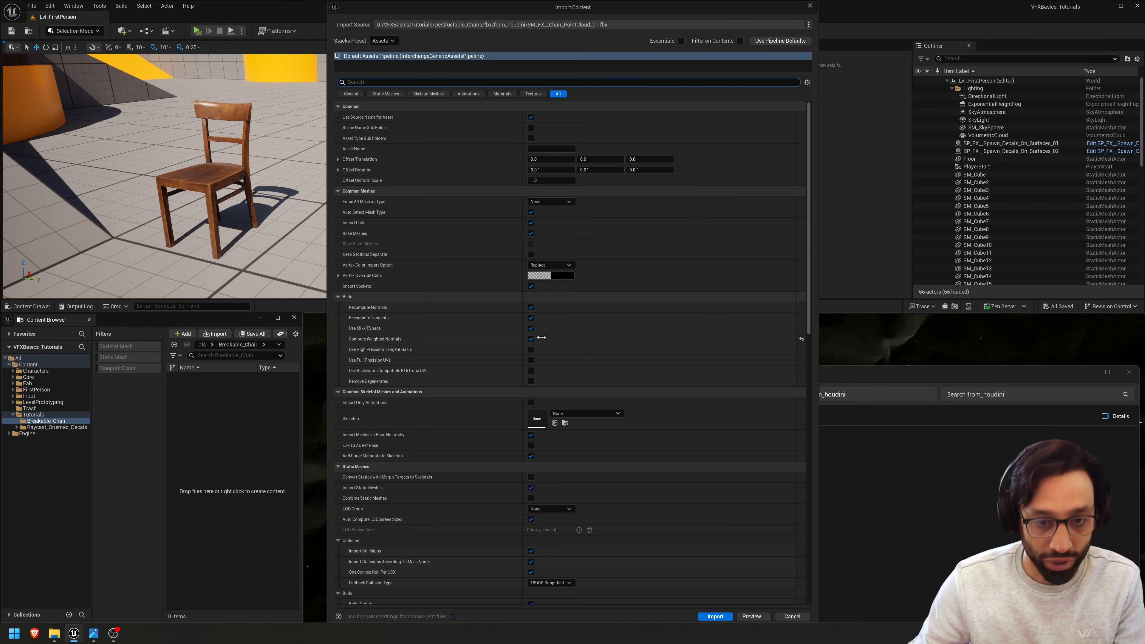
- In Unreal Engine, turn off Build Nanite and import SM_FX__Chair_PointCloud_01.fbx into the Breakable_Chair folder
{"action": "type", "text": "nanite"}
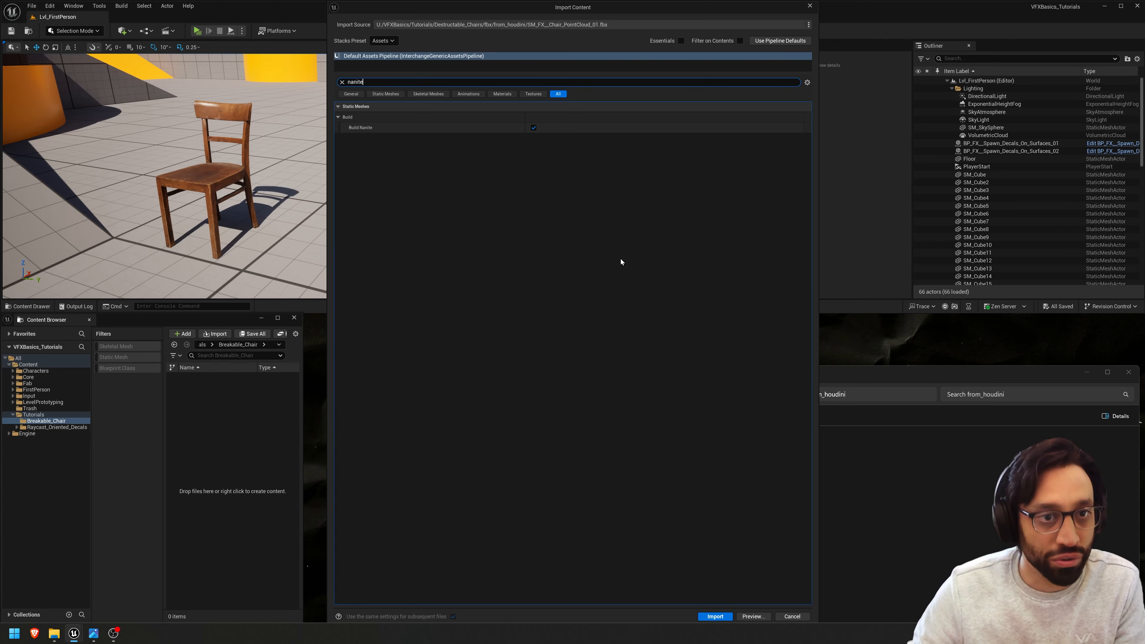
{"action": "left_click", "coordinate": [534, 128]}
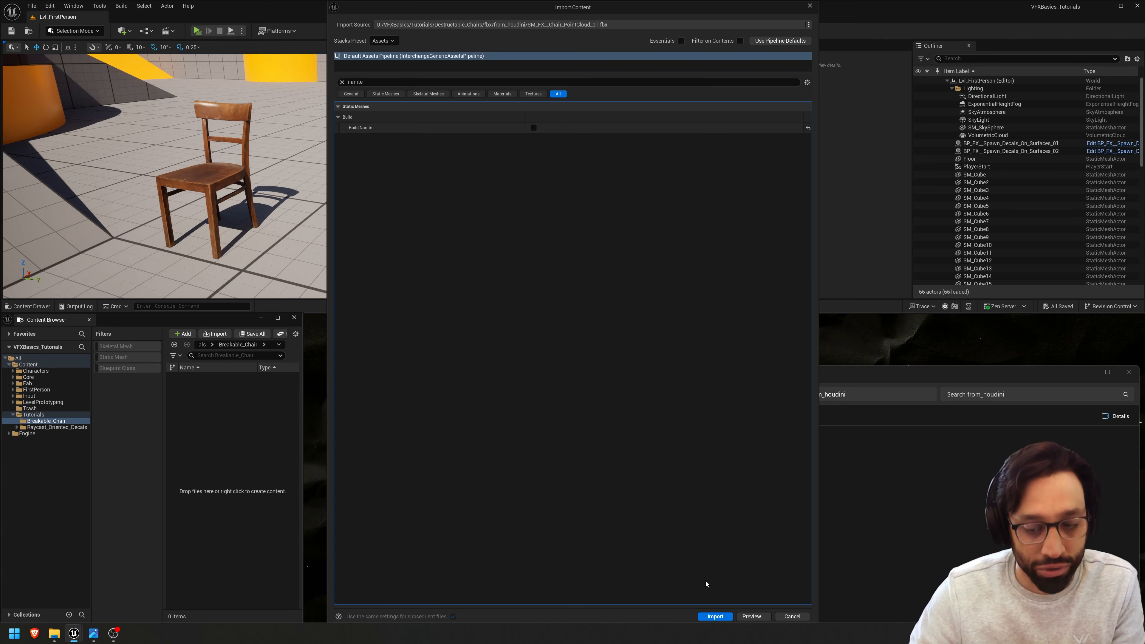
{"action": "left_click", "coordinate": [715, 616]}
{"action": "mouse_move", "coordinate": [224, 379]}
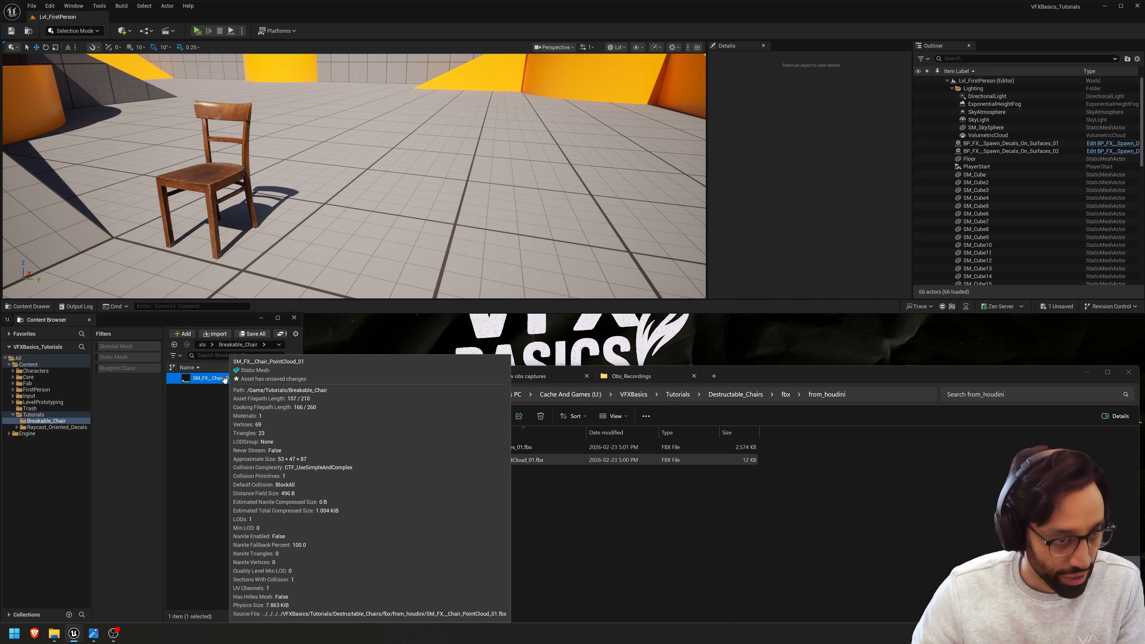
- Create a folder named pieces inside Breakable_Chair and open it
{"action": "left_click", "coordinate": [226, 463]}
{"action": "right_click", "coordinate": [243, 404]}
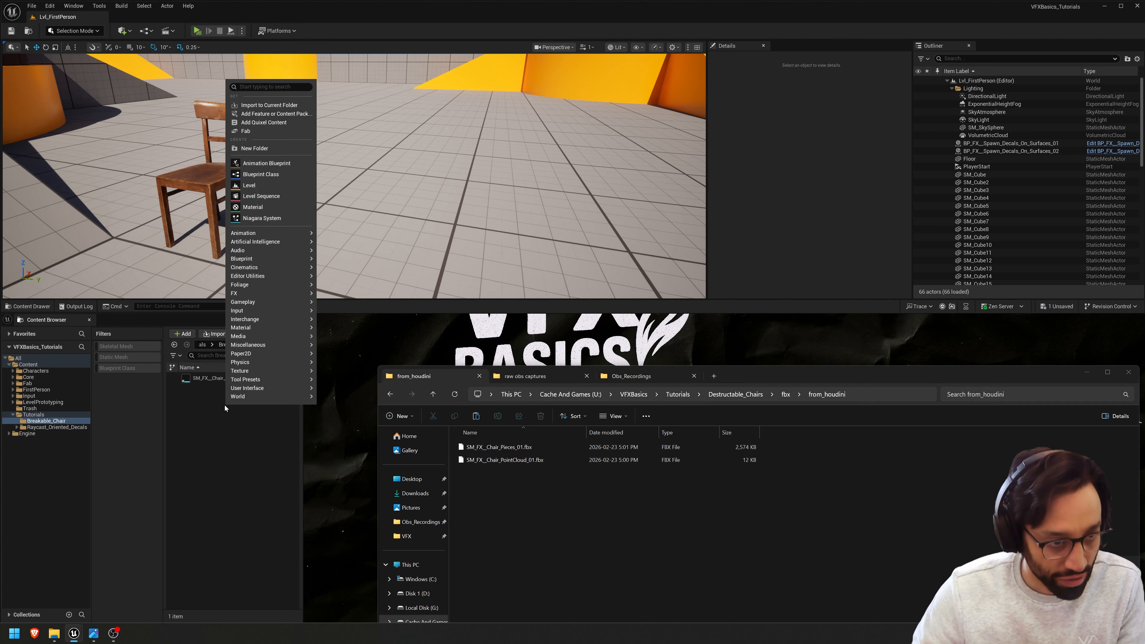
{"action": "left_click", "coordinate": [253, 86]}
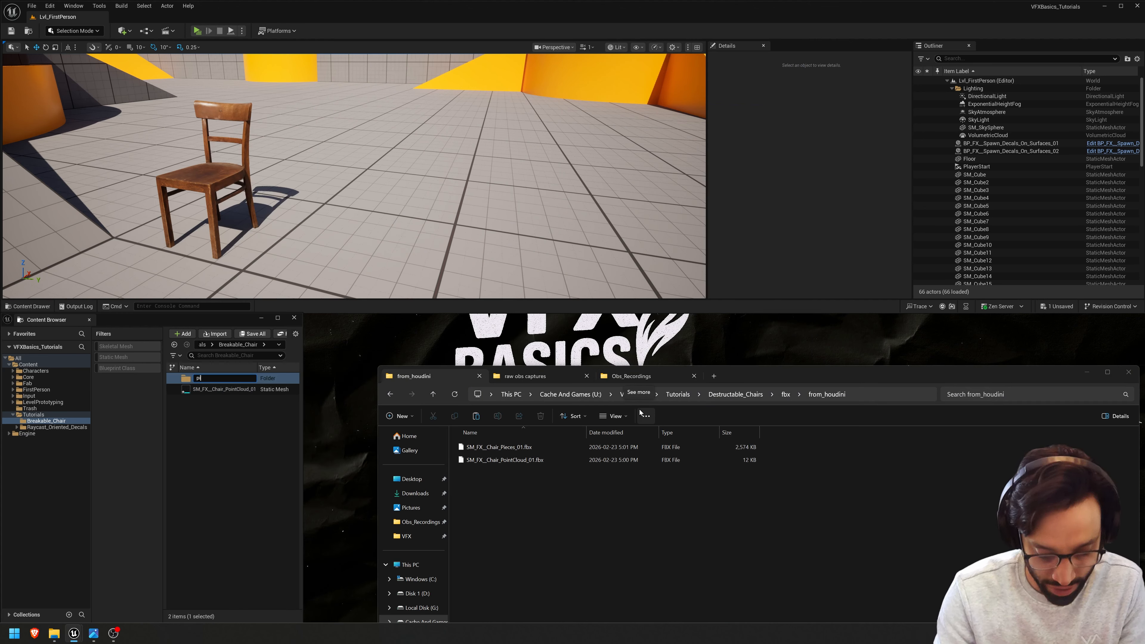
{"action": "key", "text": "Return"}
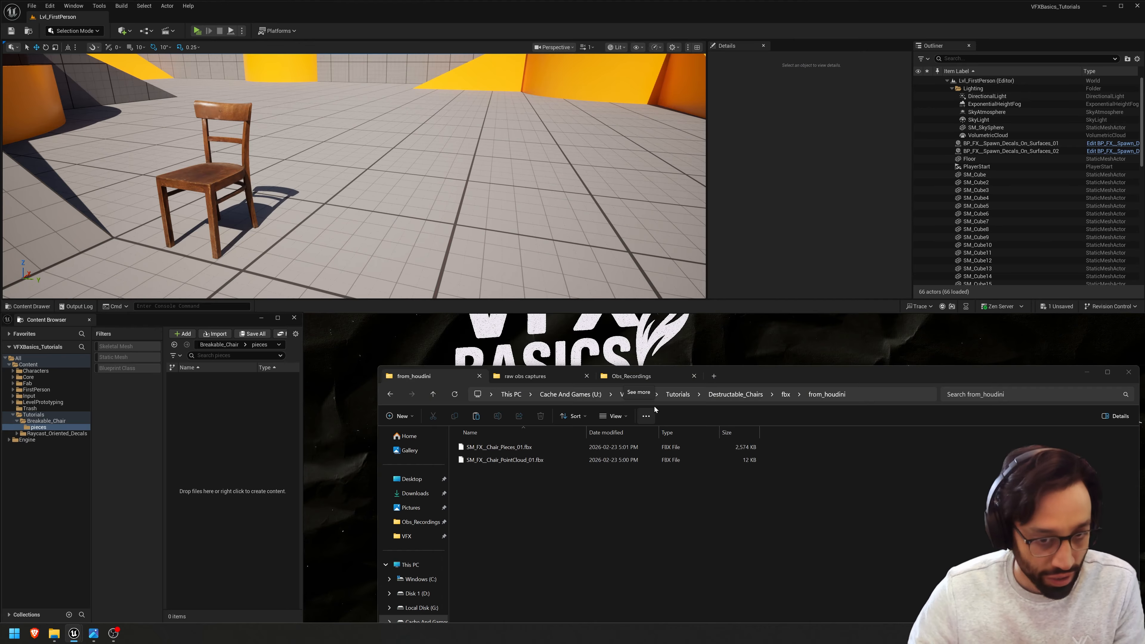
- Import SM_FX__Chair_Pieces_01.fbx into the pieces folder with Import Materials off and the material Search Location set to All Assets
{"action": "left_click_drag", "start_coordinate": [496, 447], "coordinate": [227, 411]}
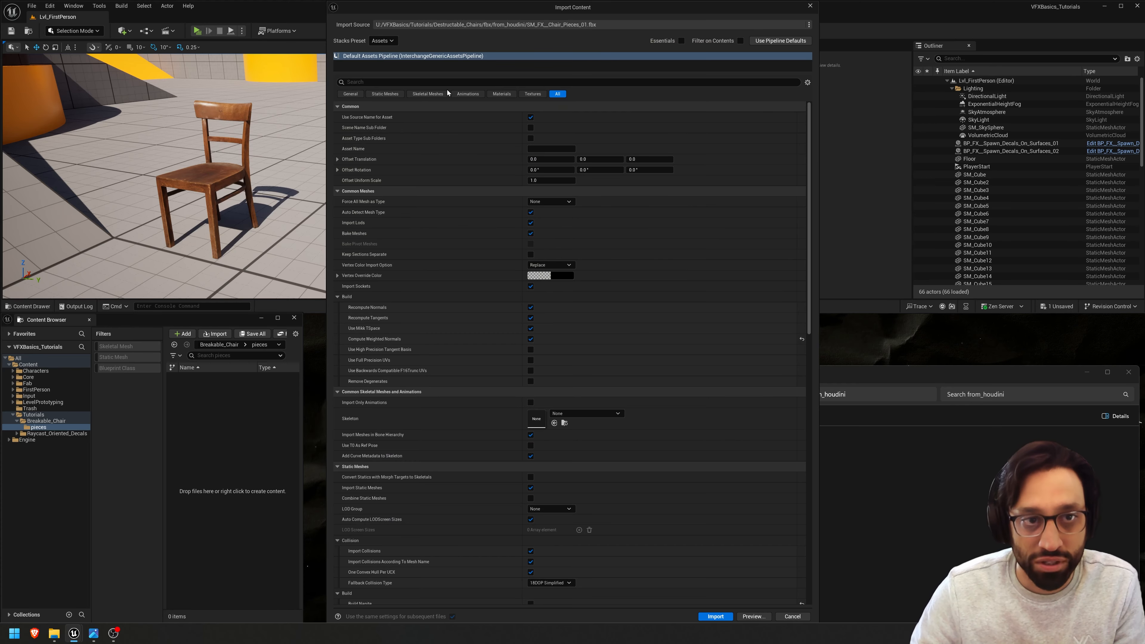
{"action": "left_click_drag", "start_coordinate": [809, 139], "coordinate": [811, 391]}
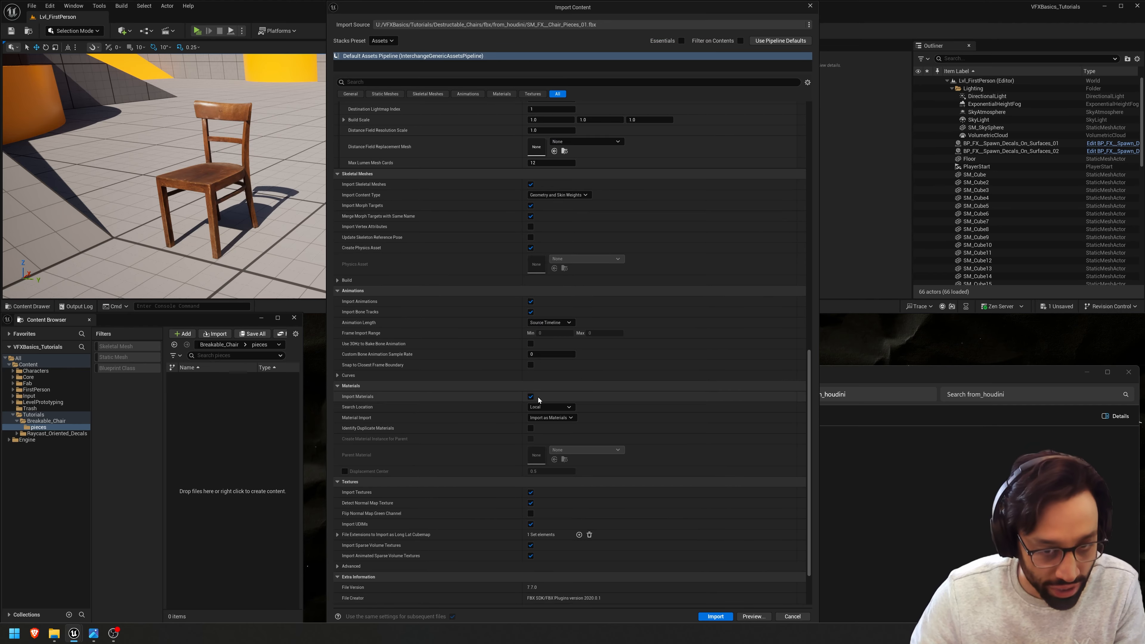
{"action": "left_click", "coordinate": [551, 407]}
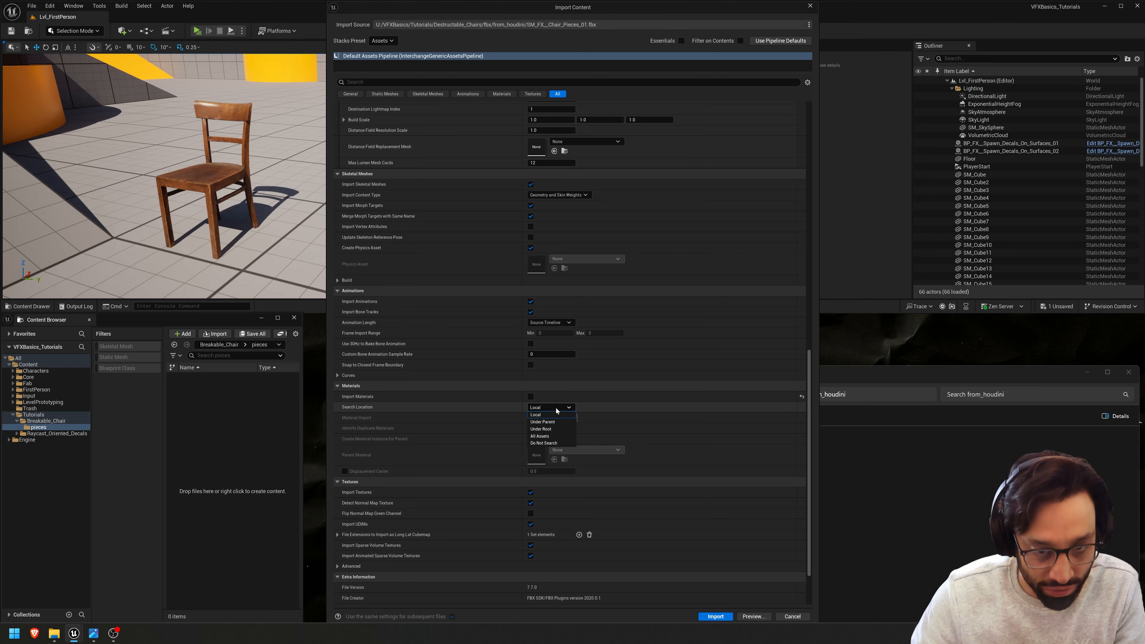
{"action": "left_click", "coordinate": [558, 436]}
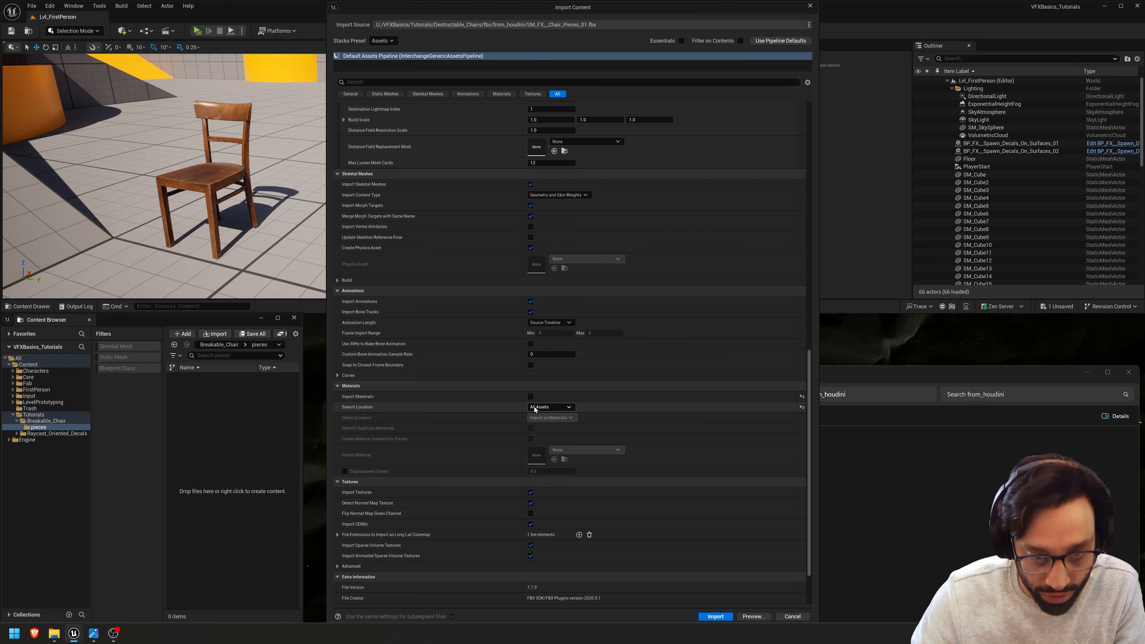
{"action": "left_click", "coordinate": [714, 617]}
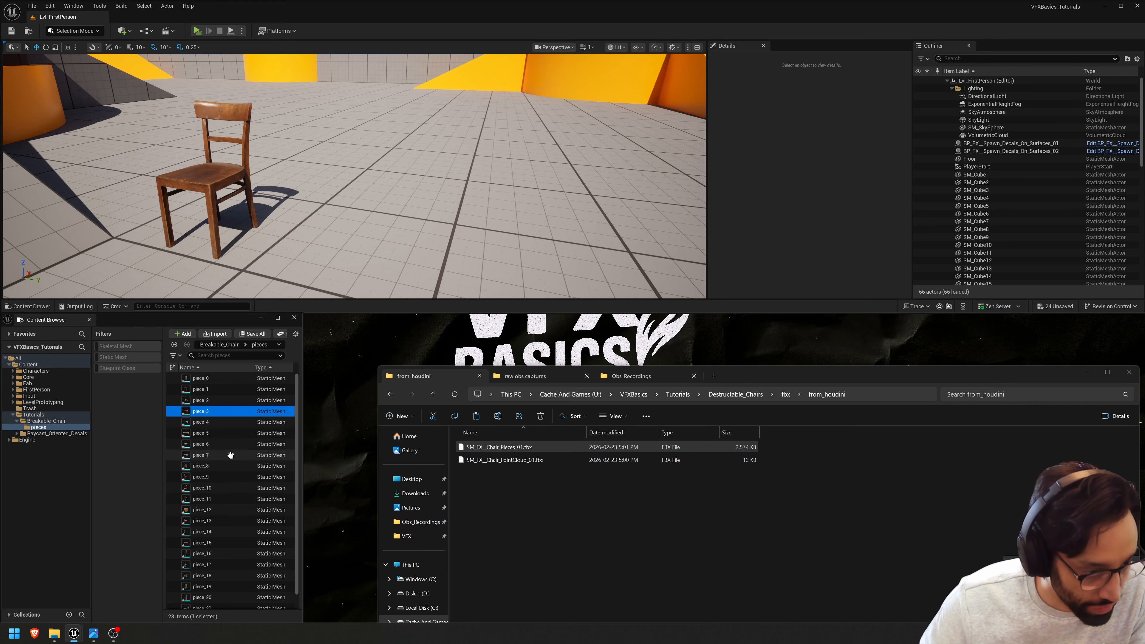
- Look through the imported piece meshes and examine piece_11 from several angles in the static mesh editor, closing it when done
{"action": "left_click", "coordinate": [227, 379]}
{"action": "scroll", "coordinate": [227, 380], "scroll_direction": "down", "scroll_amount": 1}
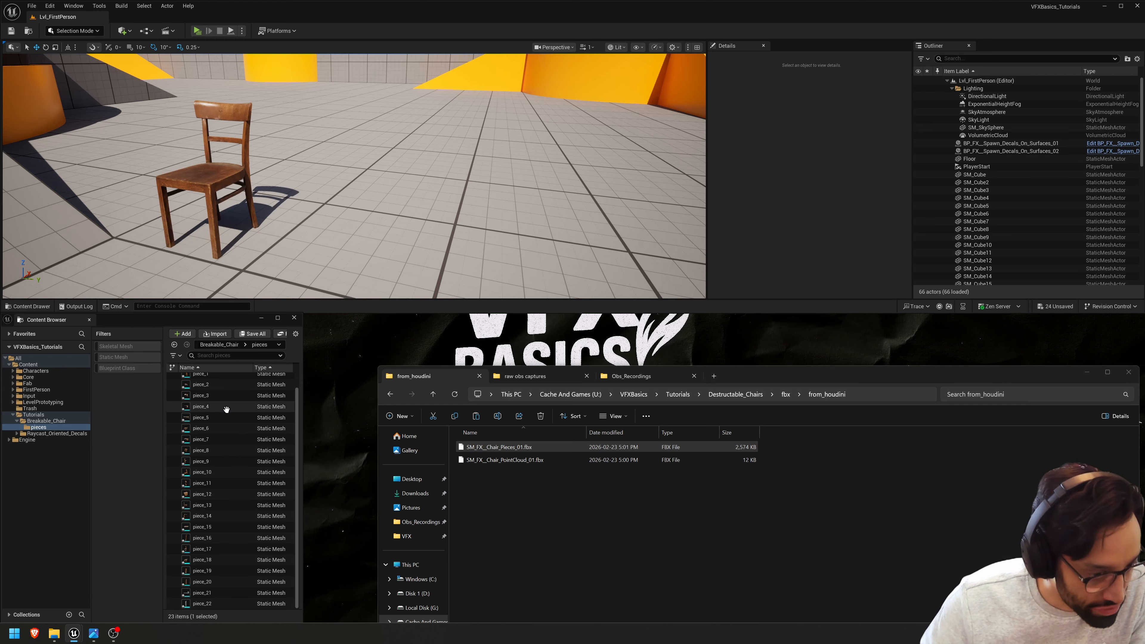
{"action": "left_click", "coordinate": [215, 538]}
{"action": "left_click", "coordinate": [223, 485]}
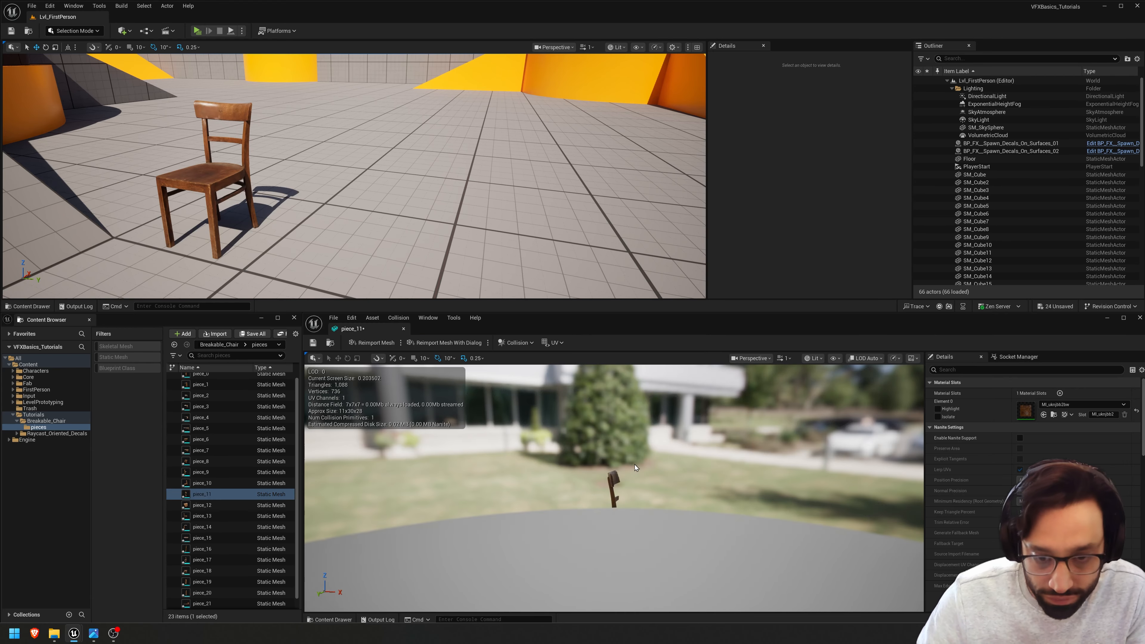
{"action": "key", "text": "f"}
{"action": "left_click_drag", "start_coordinate": [637, 468], "coordinate": [713, 465], "text": "alt"}
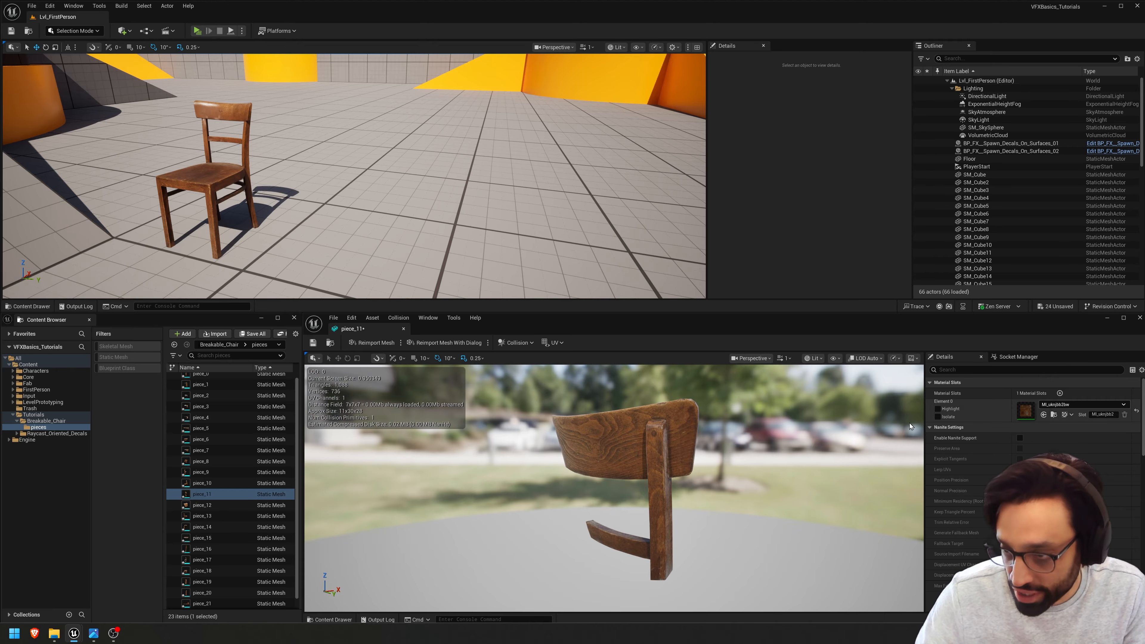
{"action": "left_click_drag", "start_coordinate": [645, 469], "coordinate": [803, 481], "text": "alt"}
{"action": "left_click_drag", "start_coordinate": [517, 420], "coordinate": [521, 474], "text": "alt"}
{"action": "left_click", "coordinate": [404, 328]}
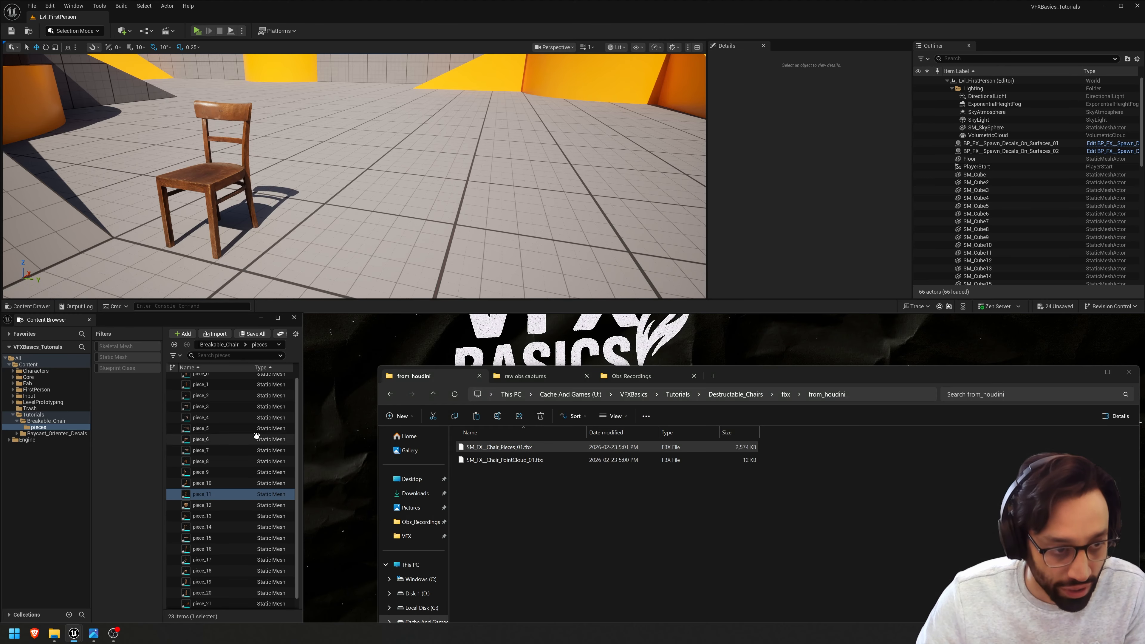
- Create a Niagara system from the Minimal emitter template in the Breakable_Chair folder and name it NS_FX__Breakable_Chair_01
{"action": "left_click", "coordinate": [220, 344]}
{"action": "right_click", "coordinate": [243, 415]}
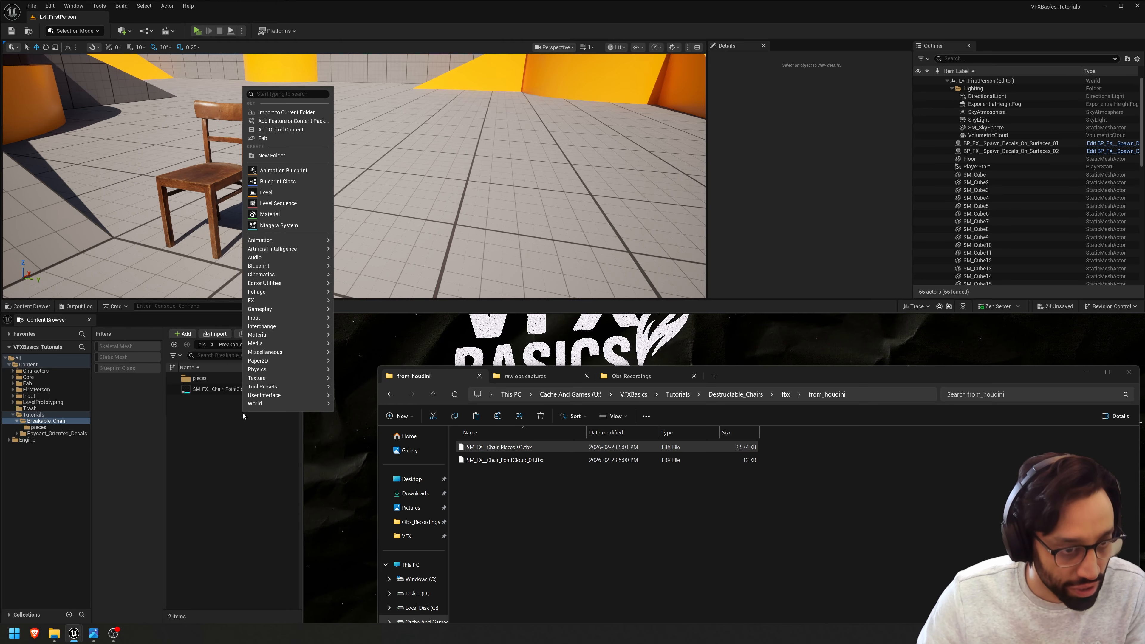
{"action": "left_click", "coordinate": [278, 225]}
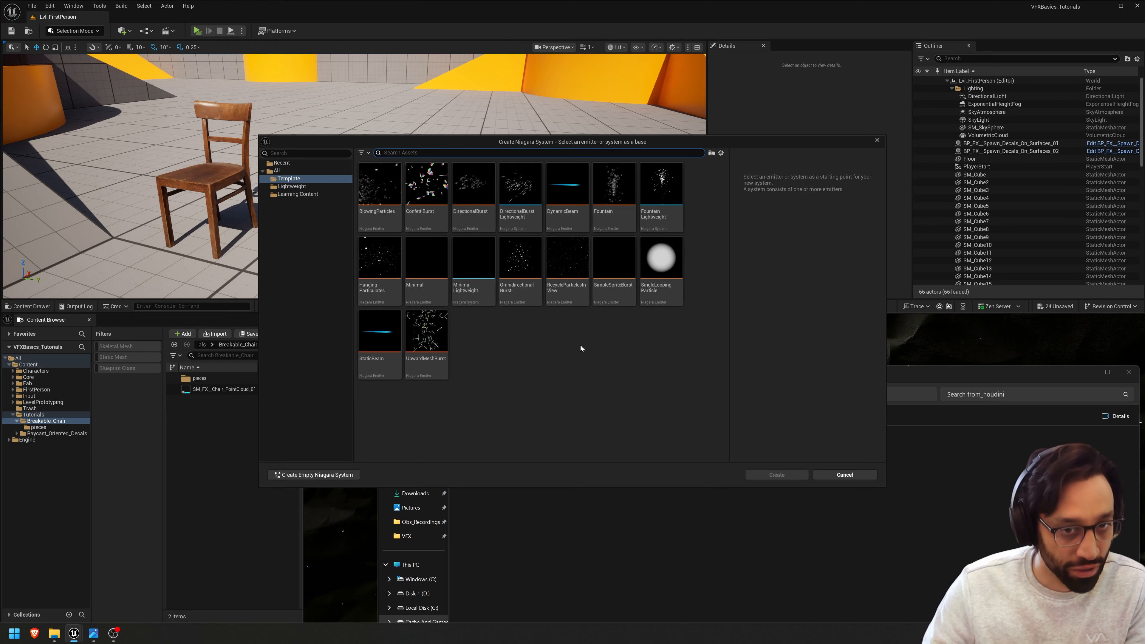
{"action": "left_click", "coordinate": [417, 264]}
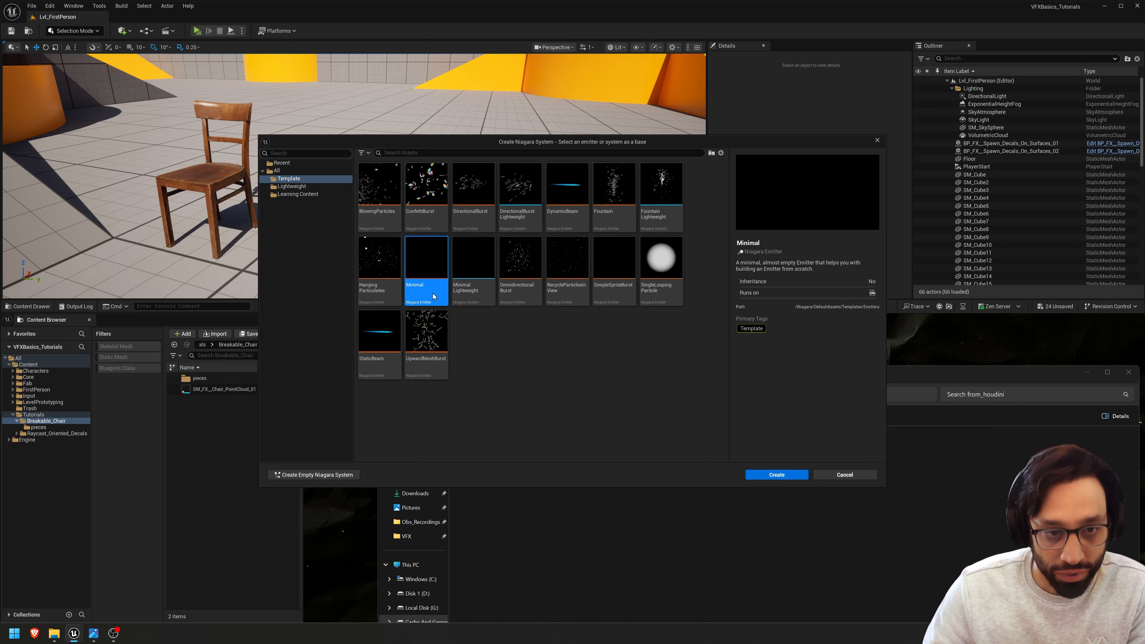
{"action": "left_click", "coordinate": [794, 476]}
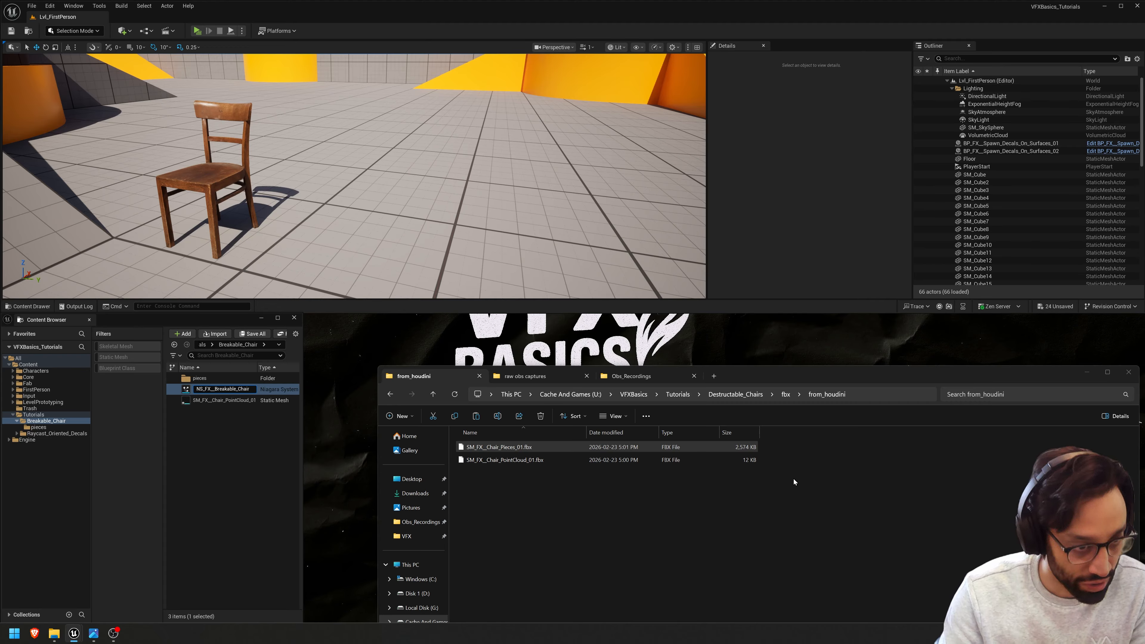
{"action": "type", "text": "1"}
{"action": "key", "text": "Return"}
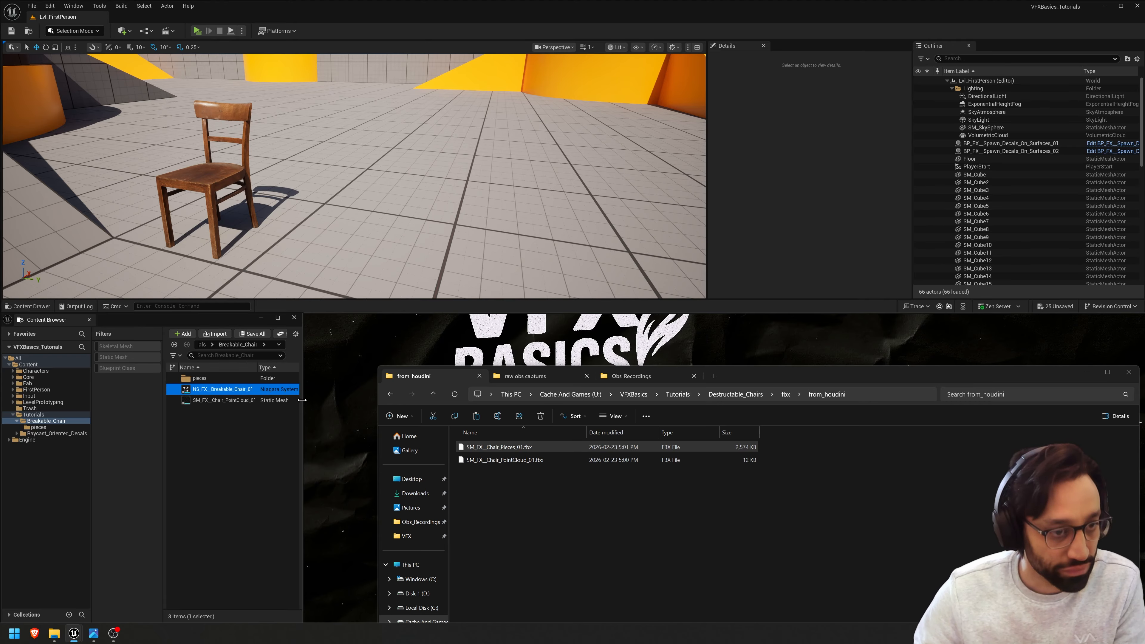
- Place NS_FX__Breakable_Chair_01 on the floor beside the chair in the level and open the system for editing
{"action": "left_click_drag", "start_coordinate": [241, 389], "coordinate": [474, 227]}
{"action": "key", "text": "f"}
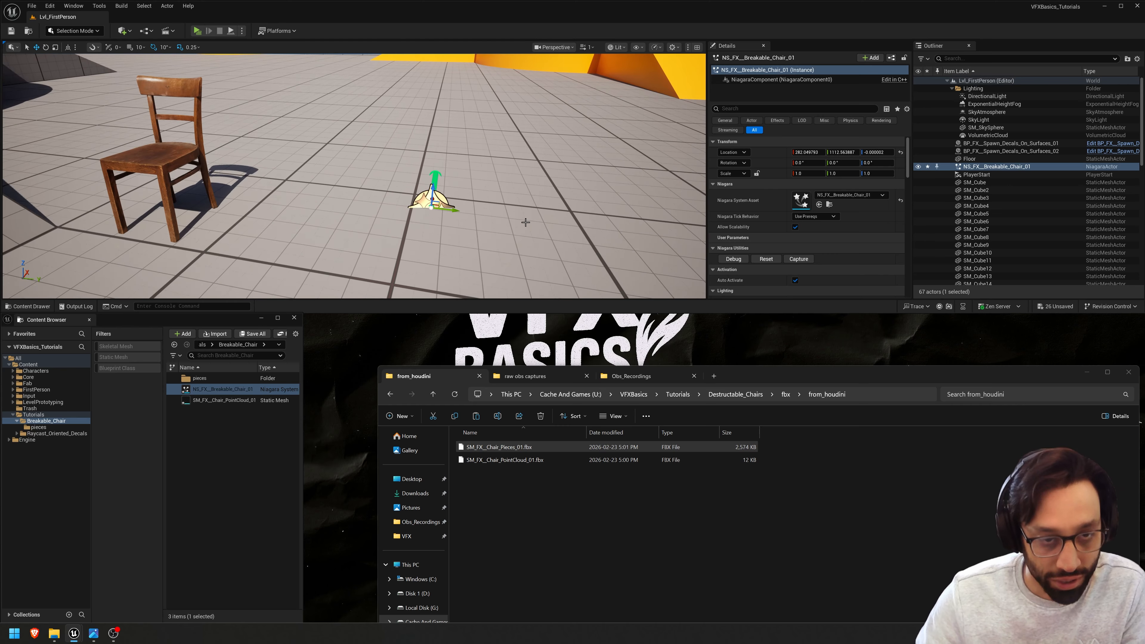
{"action": "key", "text": "ctrl+e"}
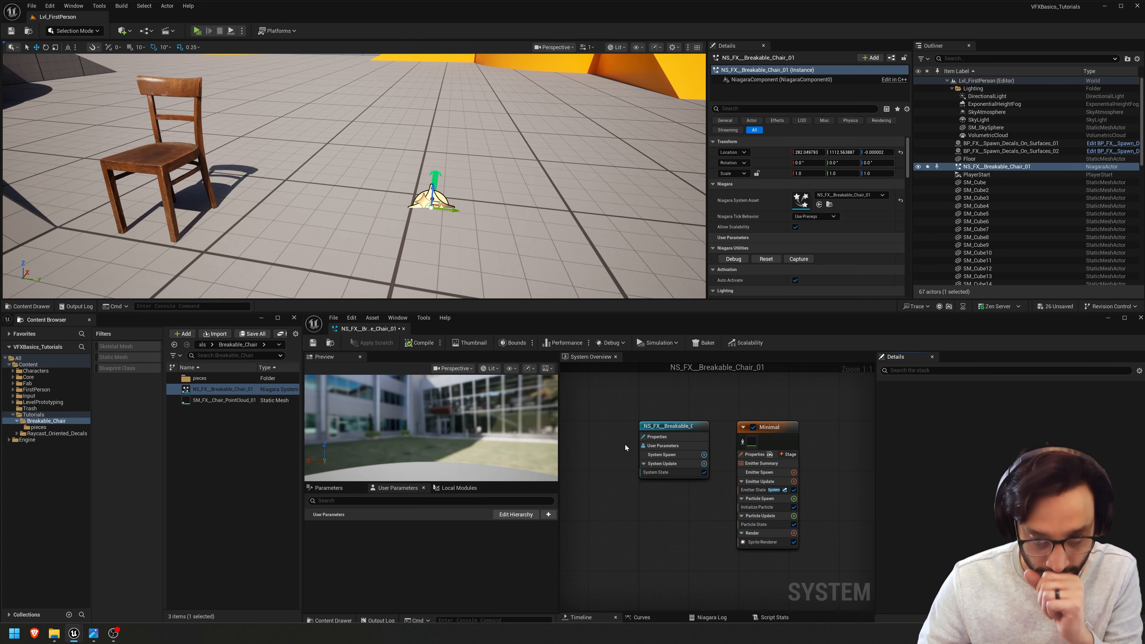
- Set the Minimal emitter's Sim Target to GPUCompute Sim and its Calculate Bounds Mode to Fixed
{"action": "left_click", "coordinate": [762, 455]}
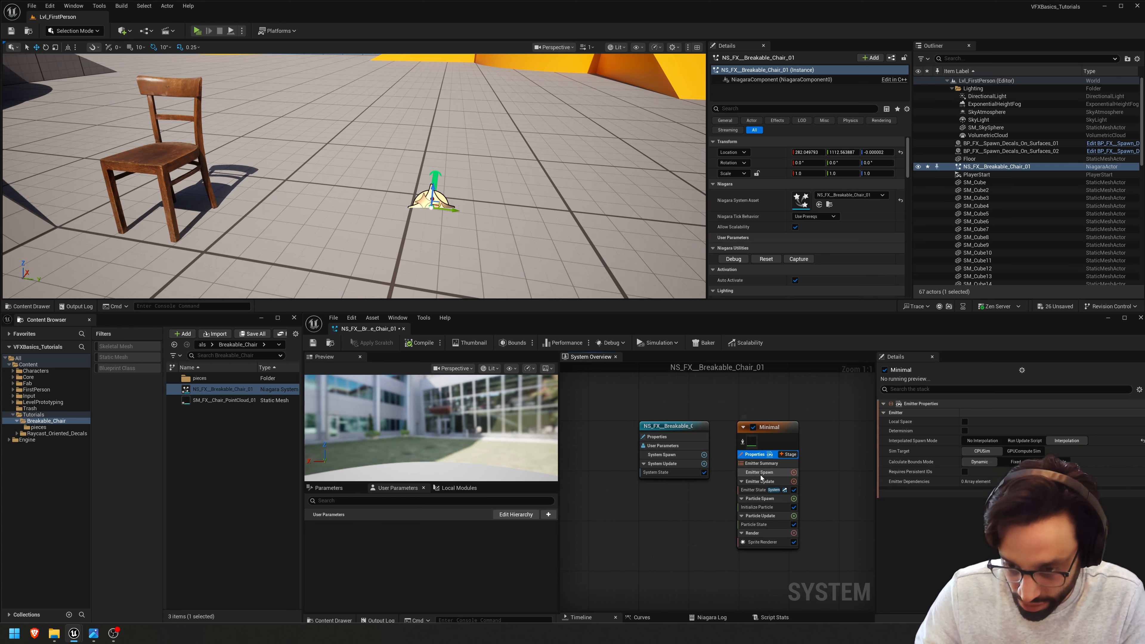
{"action": "double_click", "coordinate": [678, 325]}
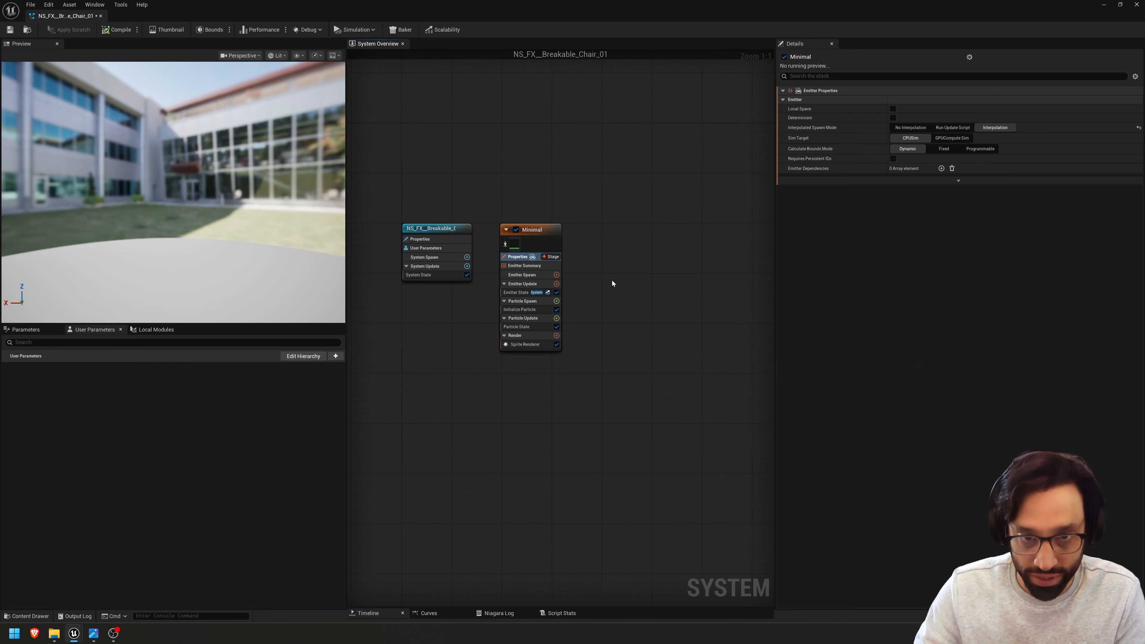
{"action": "left_click", "coordinate": [952, 138]}
{"action": "left_click", "coordinate": [944, 149]}
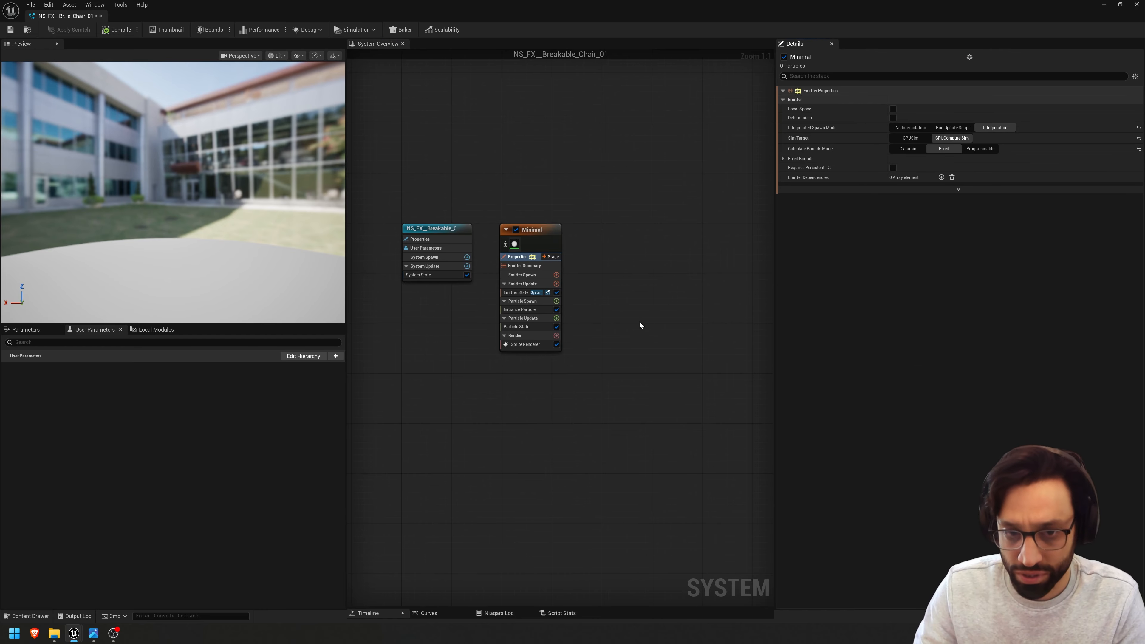
- Replace the Minimal emitter's Sprite Renderer with a Mesh Renderer
{"action": "right_click_drag", "start_coordinate": [640, 325], "coordinate": [669, 360]}
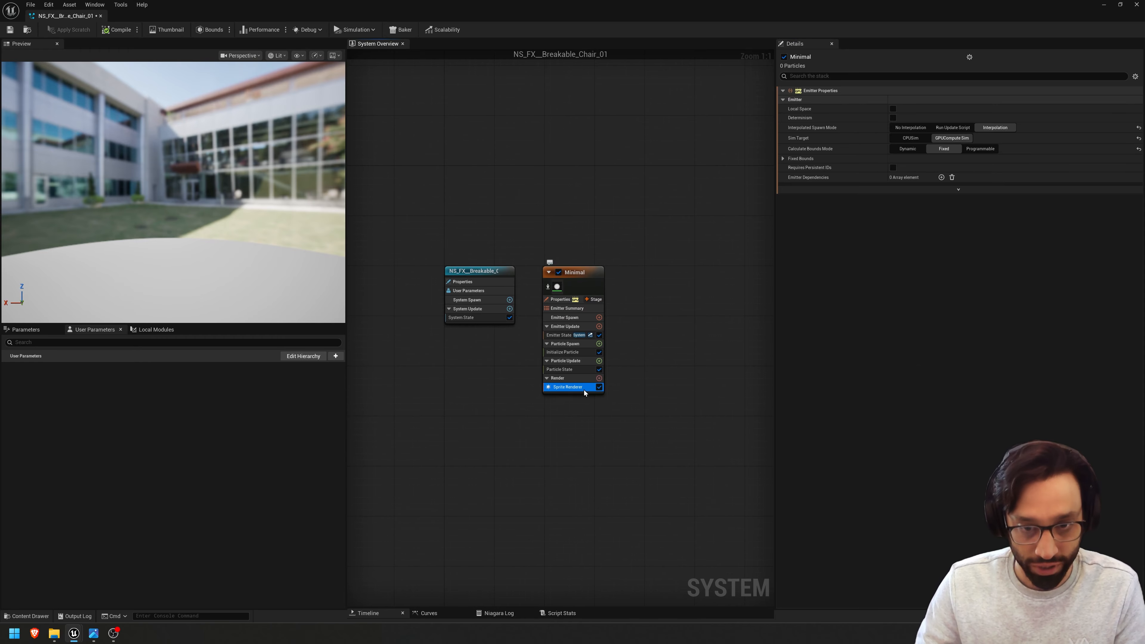
{"action": "key", "text": "Delete"}
{"action": "left_click", "coordinate": [599, 378]}
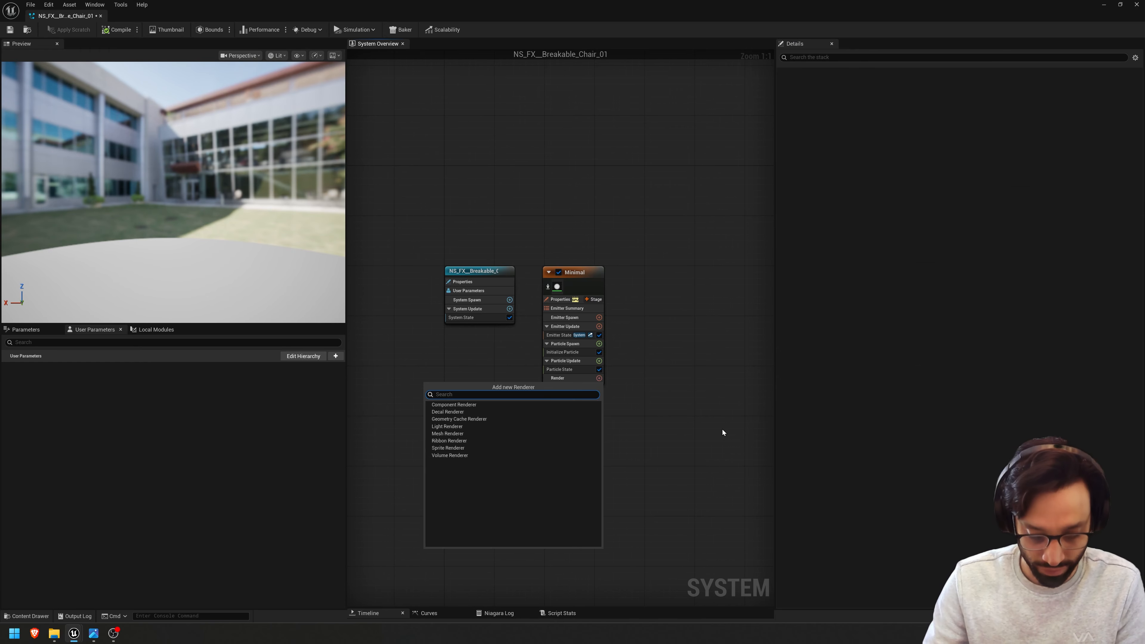
{"action": "type", "text": "mesh"}
{"action": "key", "text": "Return"}
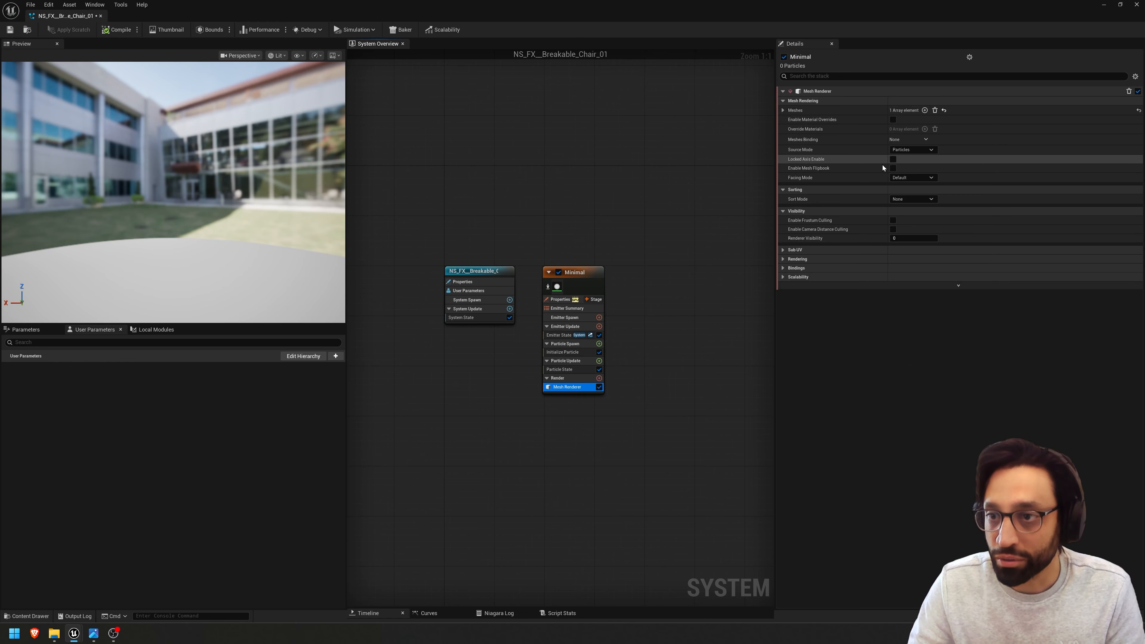
- Enable Mesh Flipbook on the Mesh Renderer and assign piece_0 from the pieces folder as First Flipbook Frame
{"action": "left_click", "coordinate": [893, 169]}
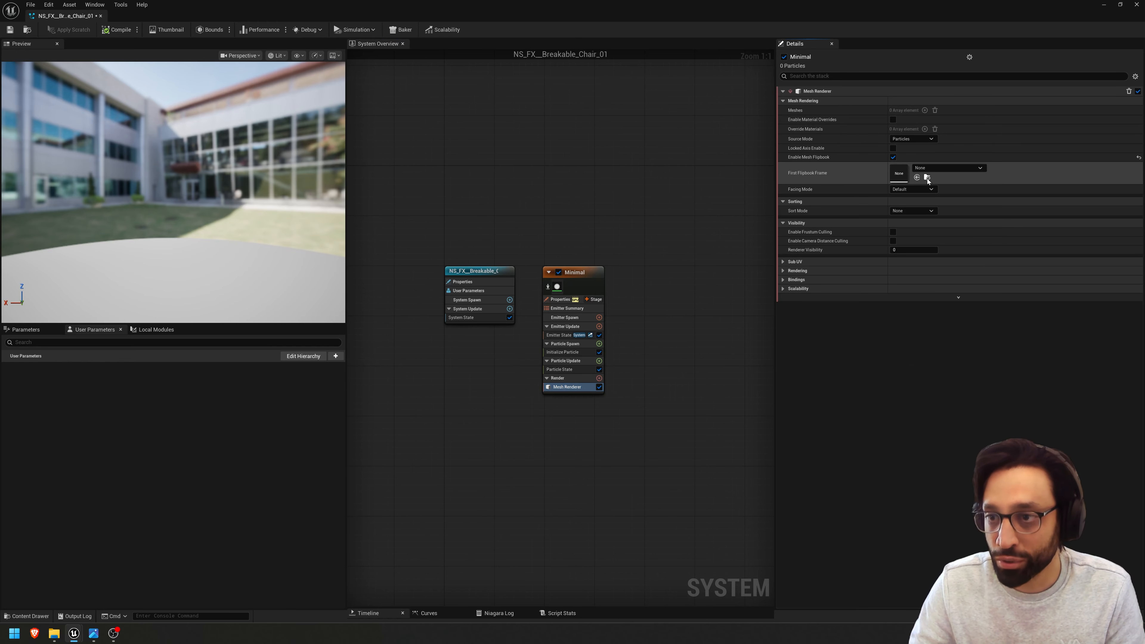
{"action": "left_click_drag", "start_coordinate": [859, 16], "coordinate": [983, 88]}
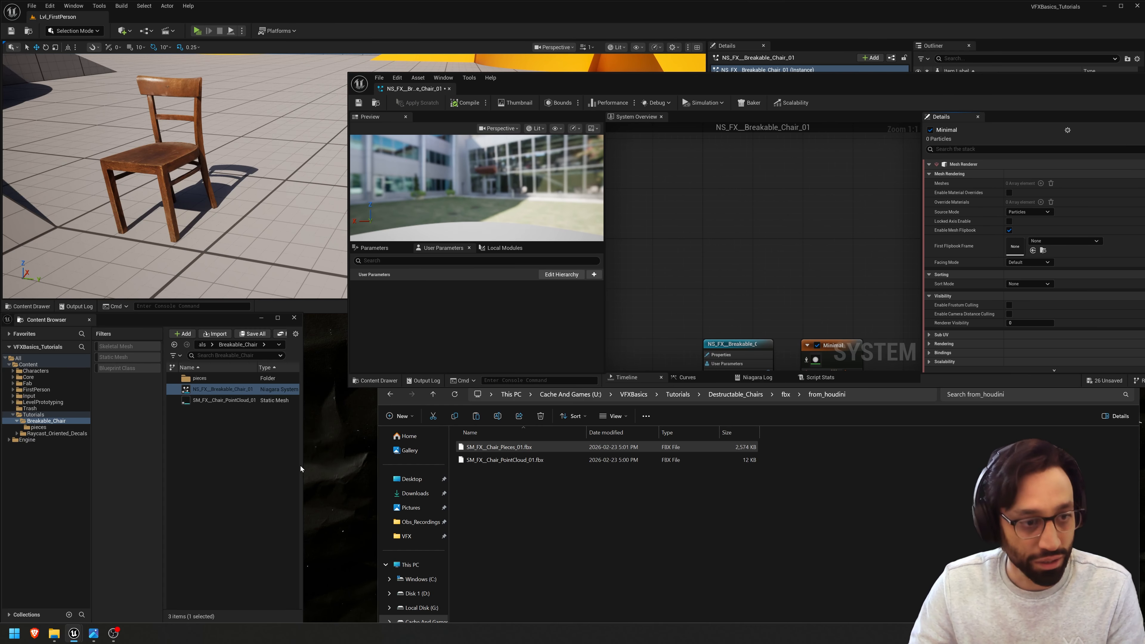
{"action": "double_click", "coordinate": [210, 376]}
{"action": "left_click", "coordinate": [203, 379]}
{"action": "left_click_drag", "start_coordinate": [207, 379], "coordinate": [1047, 251]}
{"action": "double_click", "coordinate": [1014, 80]}
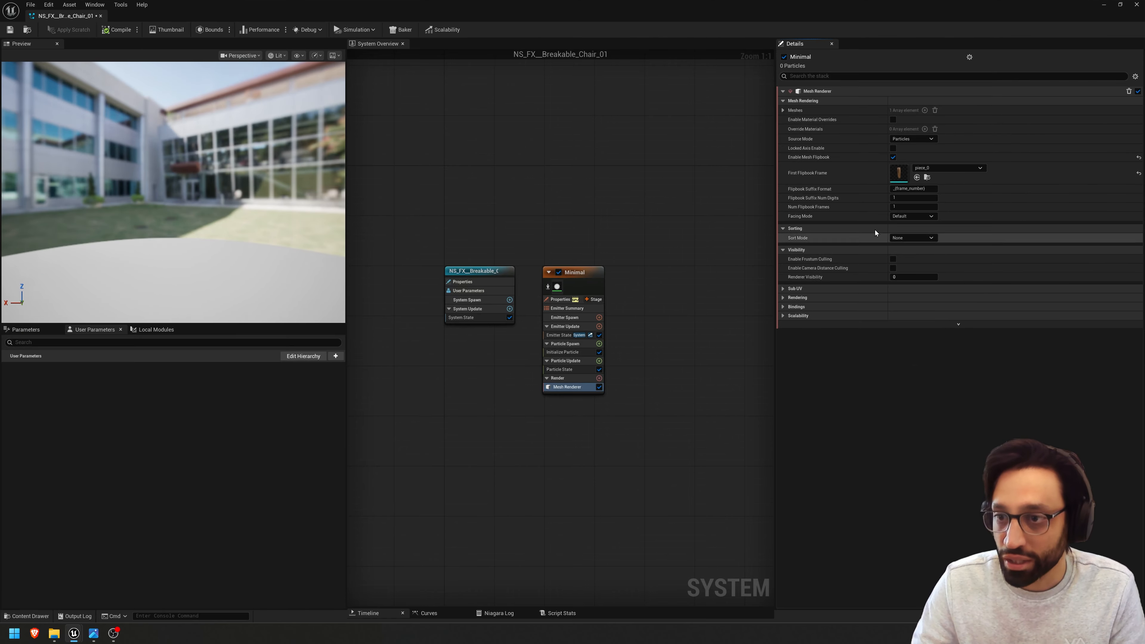
- Set Num Flipbook Frames to 23 and check the pieces filled into the Meshes array
{"action": "left_click", "coordinate": [903, 208]}
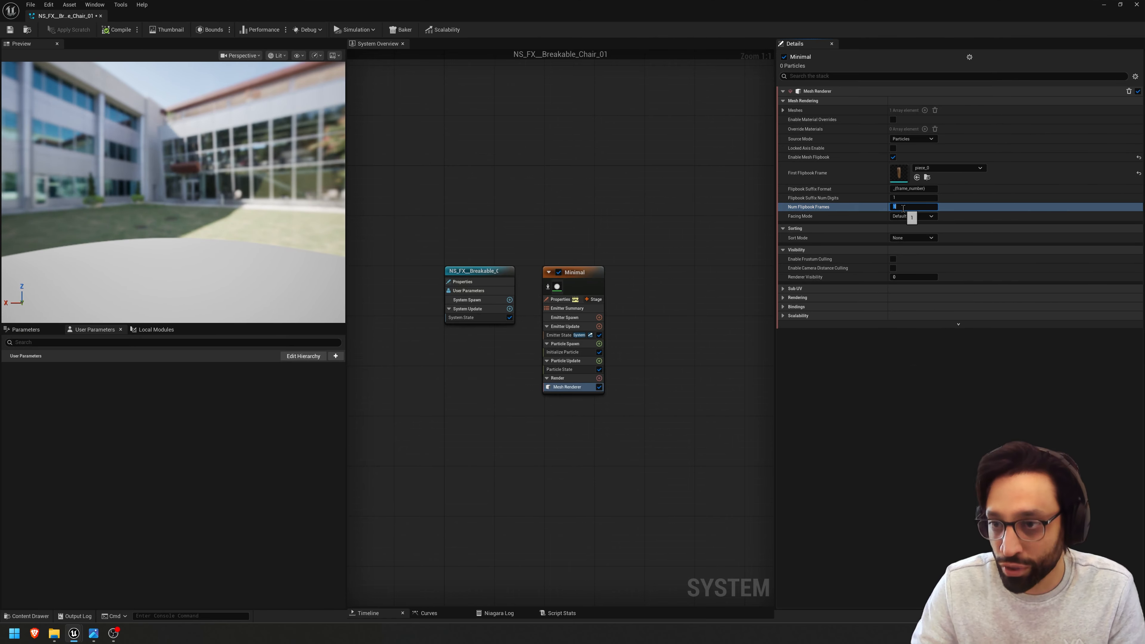
{"action": "type", "text": "23"}
{"action": "key", "text": "Return"}
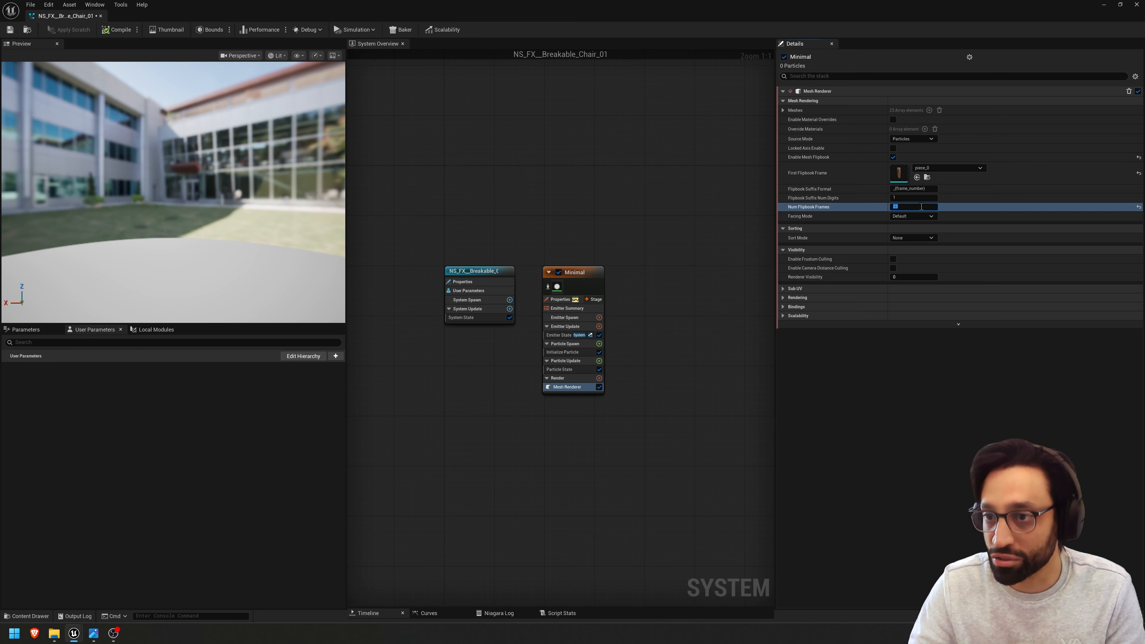
{"action": "left_click", "coordinate": [783, 111]}
{"action": "scroll", "coordinate": [895, 294], "scroll_direction": "down", "scroll_amount": 5}
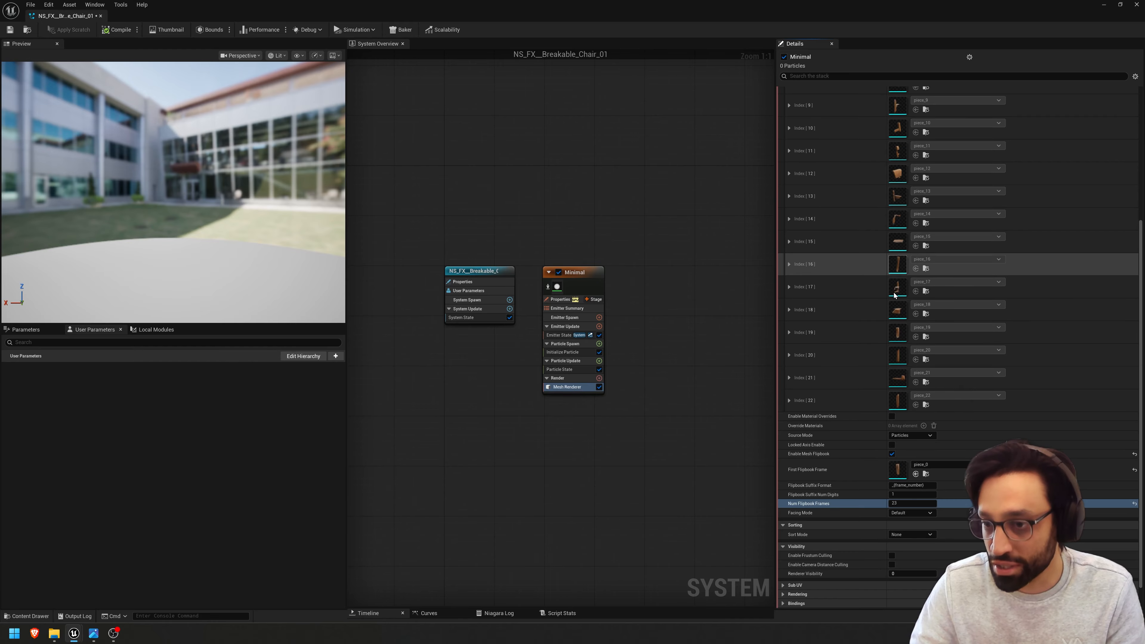
{"action": "scroll", "coordinate": [895, 294], "scroll_direction": "up", "scroll_amount": 5}
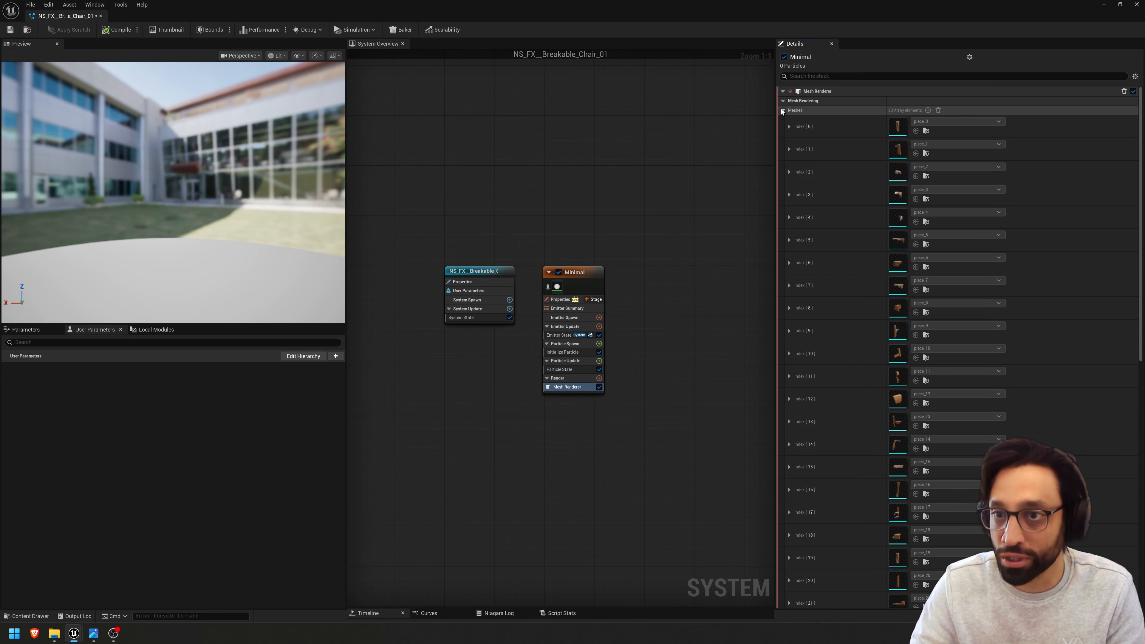
{"action": "left_click", "coordinate": [783, 110]}
- Add Spawn Burst Instantaneous to Emitter Update with a Spawn Count of 23 and inspect the spawned mesh in the preview
{"action": "left_click", "coordinate": [576, 329]}
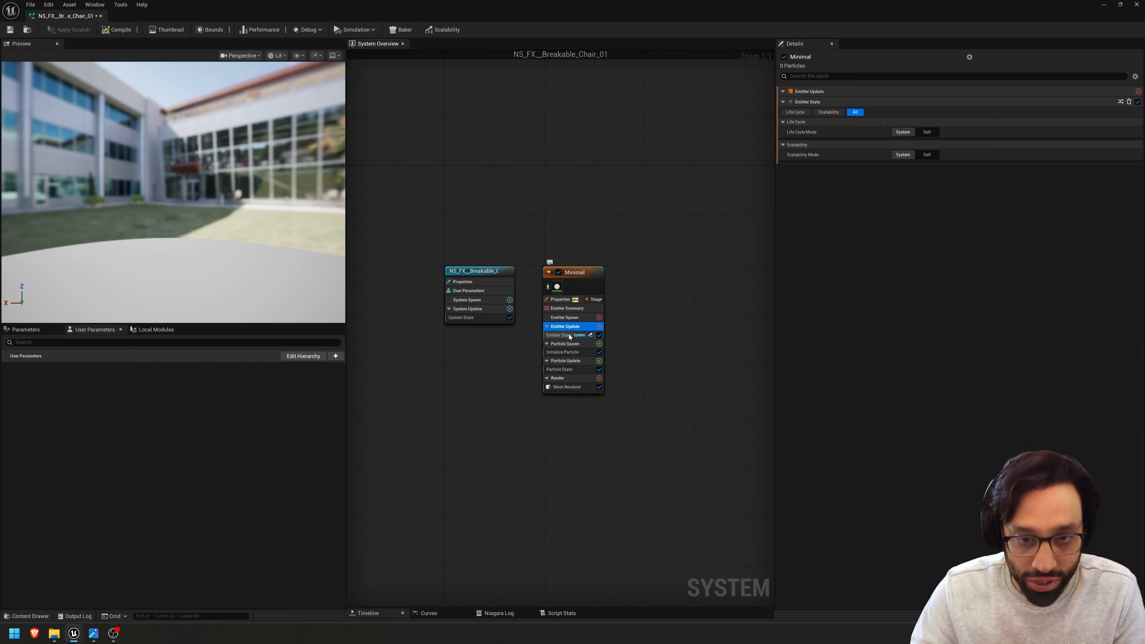
{"action": "left_click", "coordinate": [598, 327]}
{"action": "type", "text": "burst"}
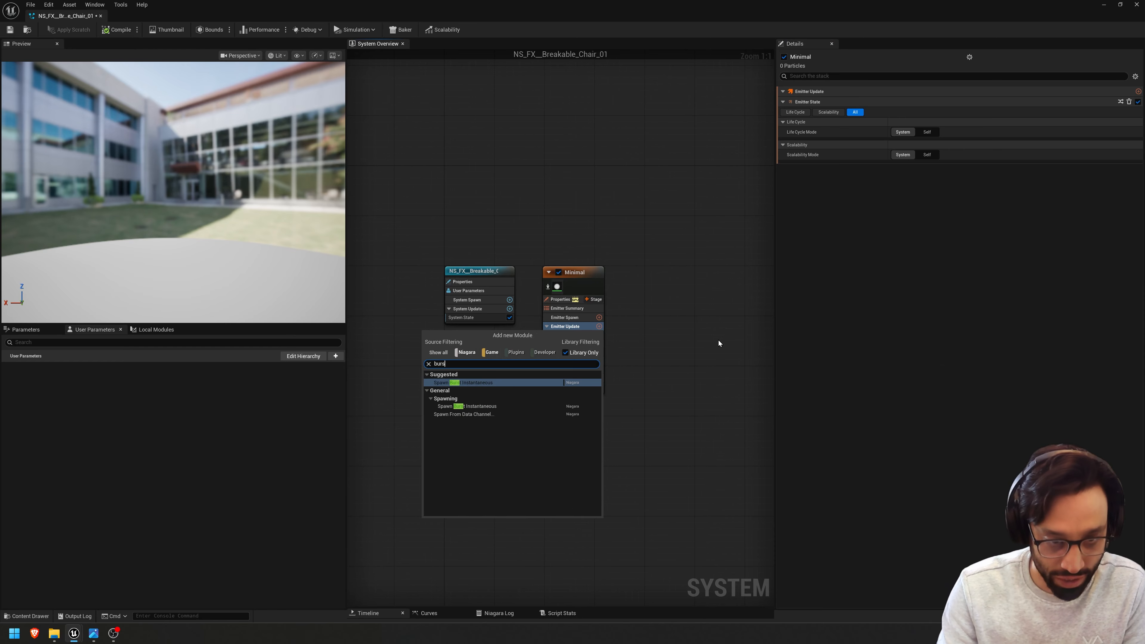
{"action": "key", "text": "Return"}
{"action": "left_click", "coordinate": [918, 101]}
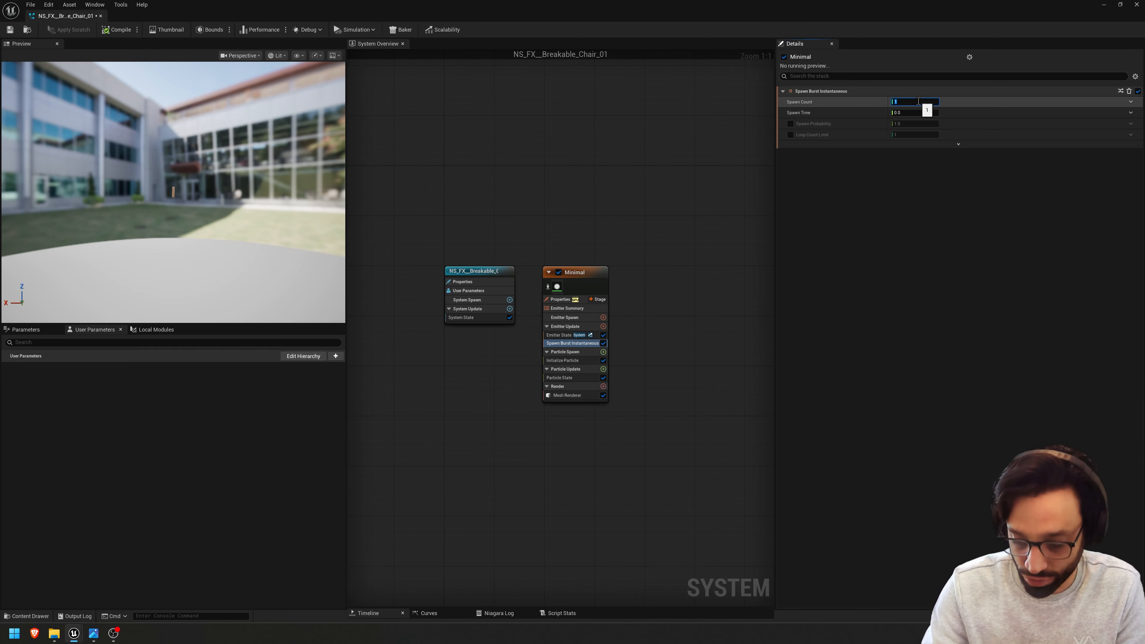
{"action": "left_click_drag", "start_coordinate": [195, 231], "coordinate": [217, 257]}
{"action": "scroll", "coordinate": [181, 220], "scroll_direction": "up", "scroll_amount": 10}
{"action": "scroll", "coordinate": [179, 218], "scroll_direction": "down", "scroll_amount": 3}
{"action": "mouse_move", "coordinate": [180, 217]}
{"action": "left_mouse_down"}
{"action": "mouse_move", "coordinate": [186, 239]}
{"action": "mouse_move", "coordinate": [190, 230]}
{"action": "left_mouse_up"}
{"action": "scroll", "coordinate": [180, 219], "scroll_direction": "down", "scroll_amount": 6}
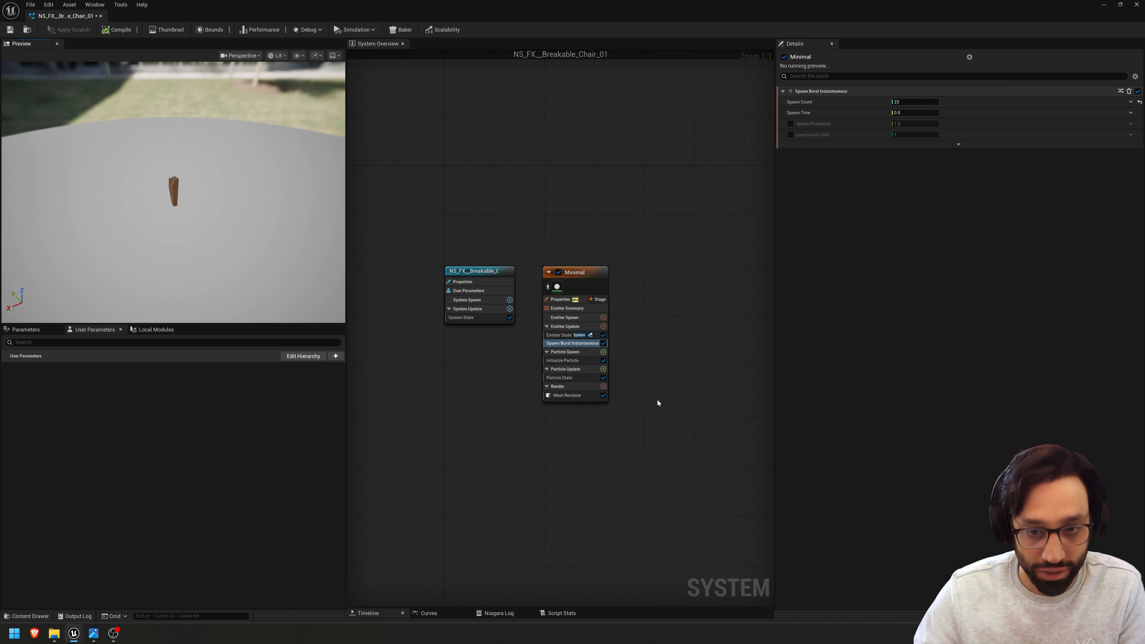
- Add a Static Mesh Location module to Particle Spawn and assign SM_FX__Chair_PointCloud_01 as its Preview Mesh and Default Mesh
{"action": "left_click", "coordinate": [603, 352]}
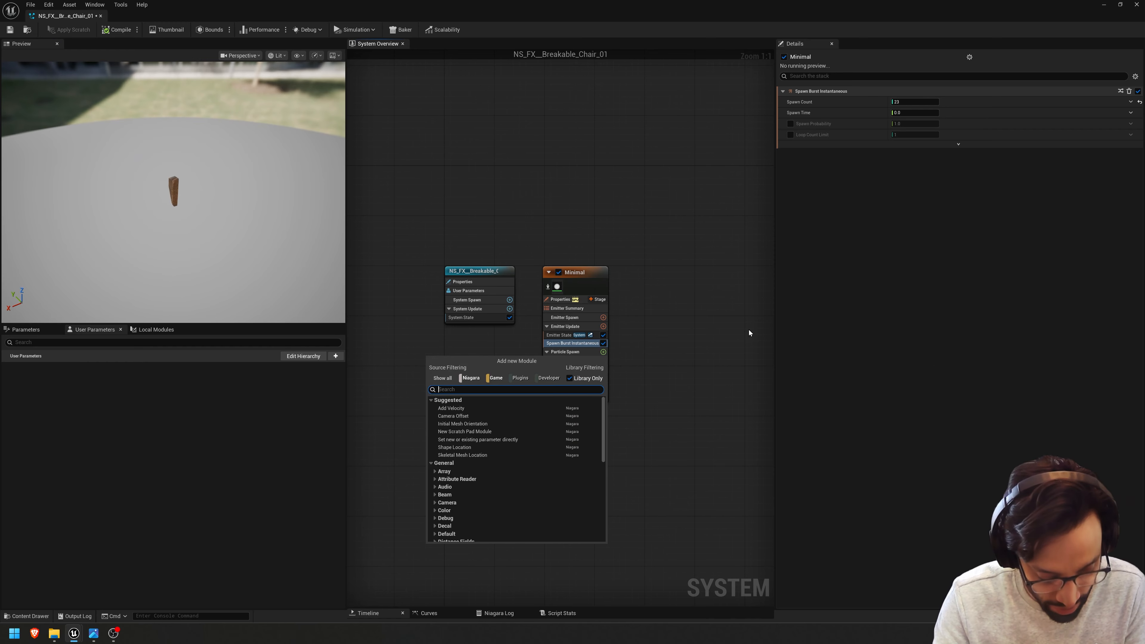
{"action": "type", "text": "stati"}
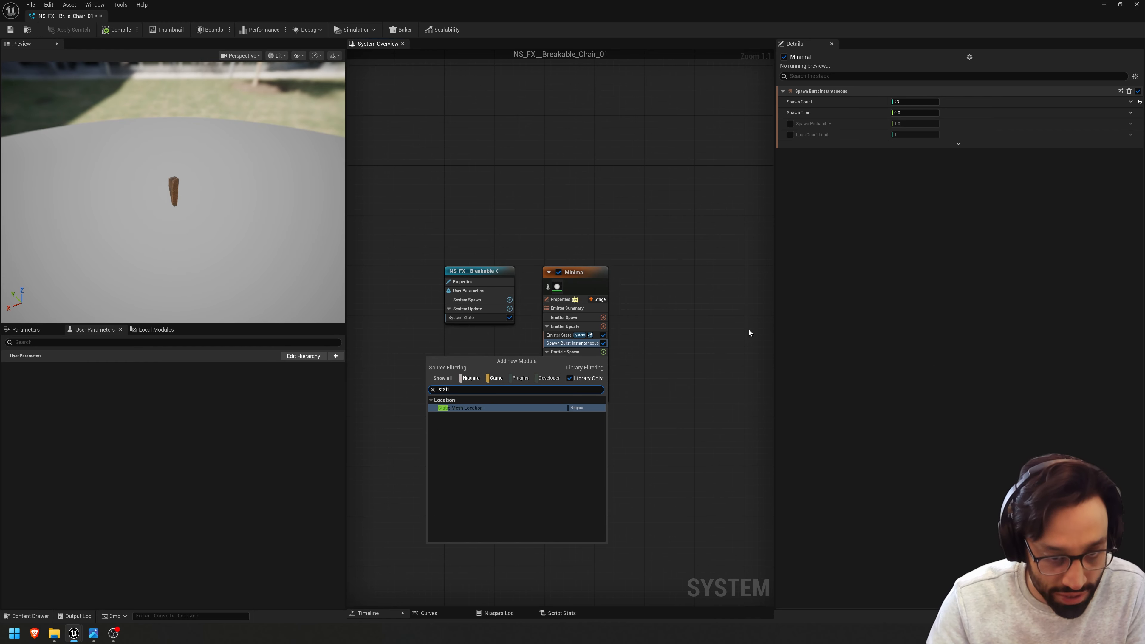
{"action": "key", "text": "Return"}
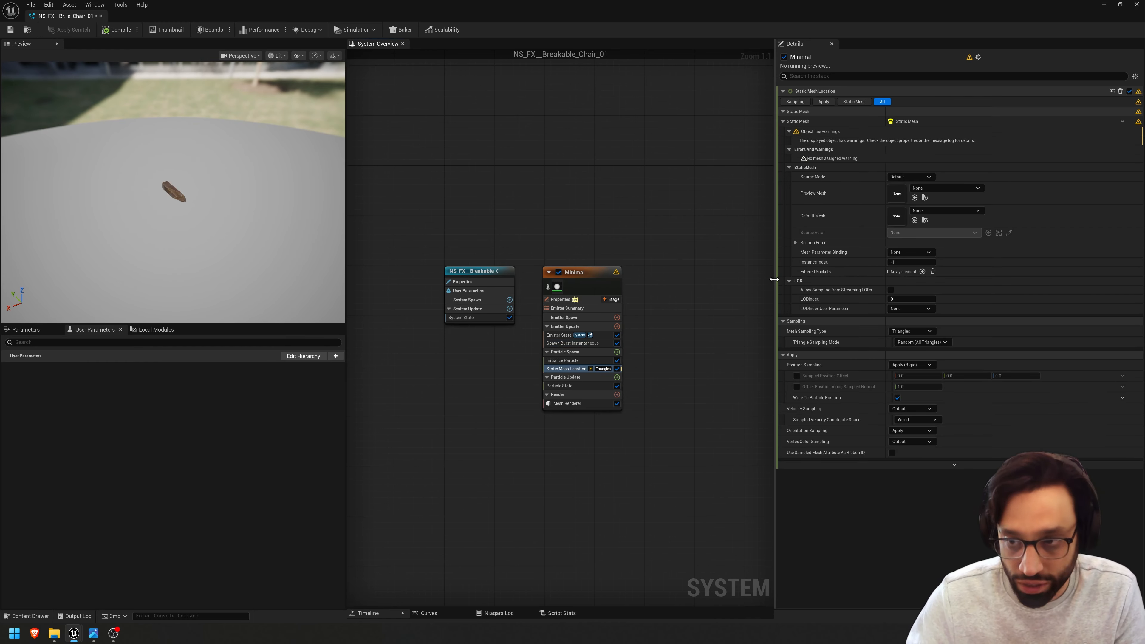
{"action": "double_click", "coordinate": [928, 9]}
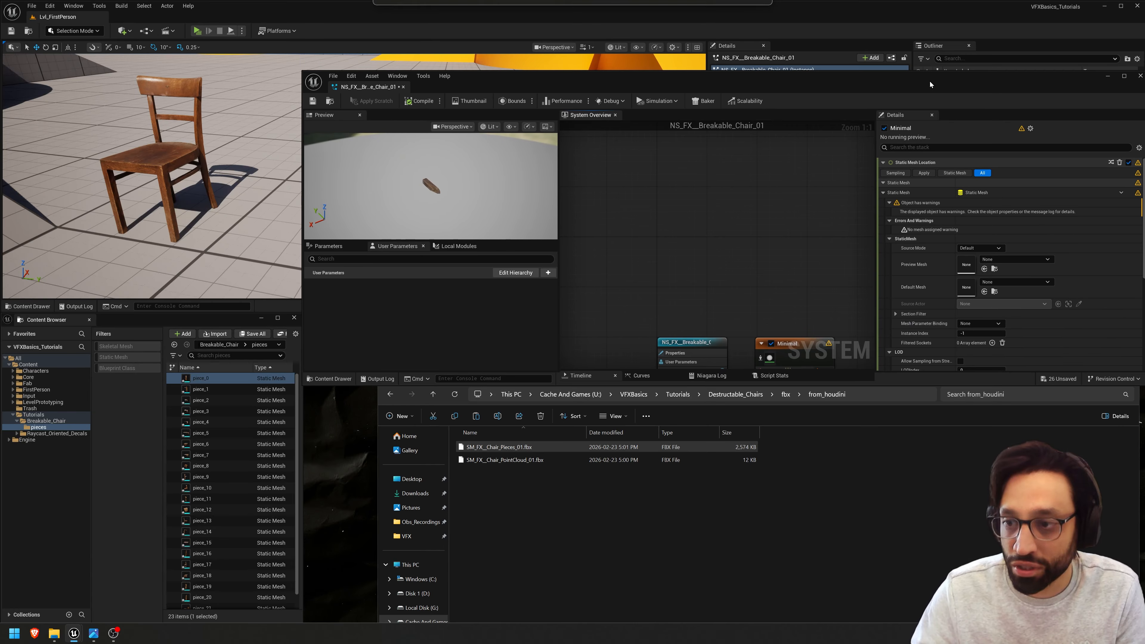
{"action": "left_click_drag", "start_coordinate": [214, 400], "coordinate": [970, 267]}
{"action": "left_click_drag", "start_coordinate": [225, 401], "coordinate": [981, 289]}
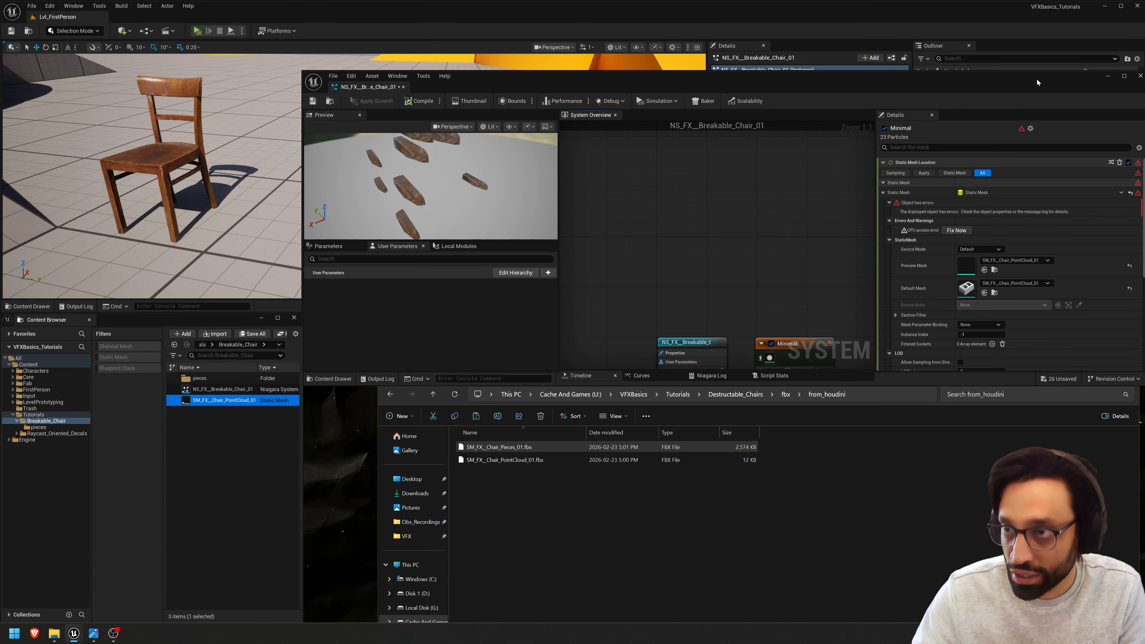
{"action": "double_click", "coordinate": [1034, 76]}
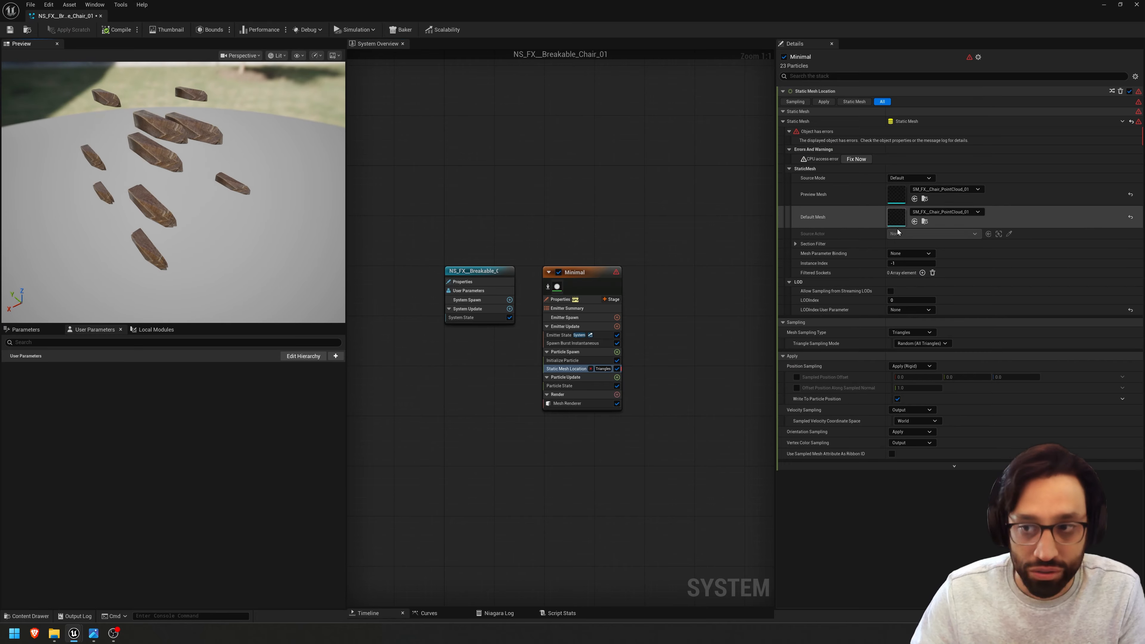
- Fix the point cloud mesh's CPU access error in Static Mesh Location and inspect the spread of pieces in the preview
{"action": "mouse_move", "coordinate": [822, 162]}
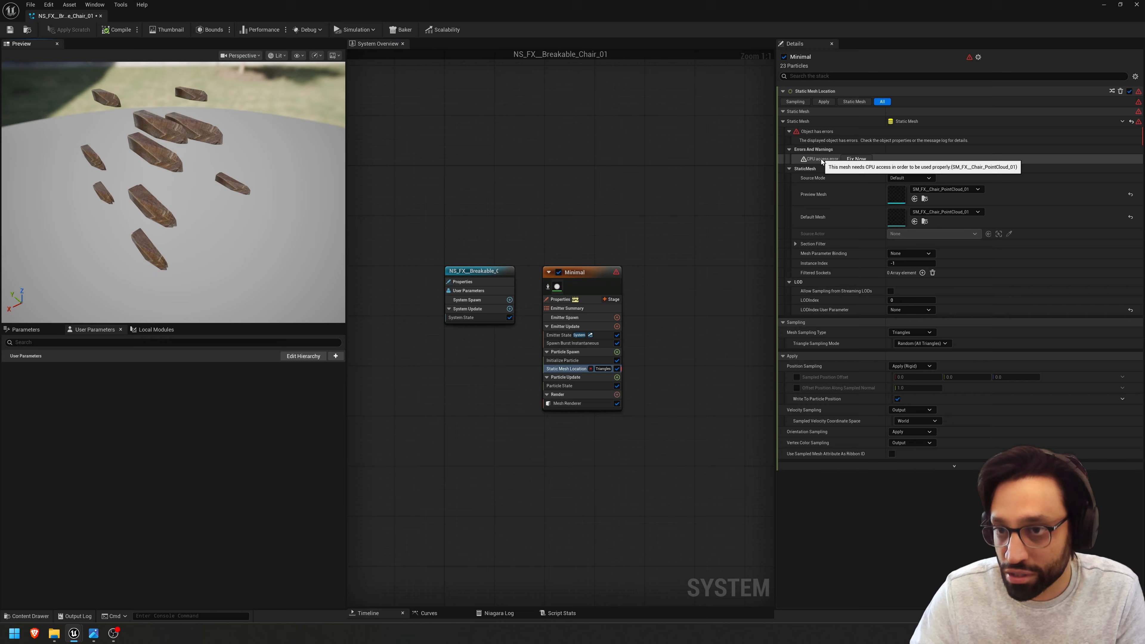
{"action": "left_click", "coordinate": [856, 158]}
{"action": "right_click_drag", "start_coordinate": [173, 192], "coordinate": [203, 172]}
{"action": "left_click_drag", "start_coordinate": [173, 192], "coordinate": [180, 160]}
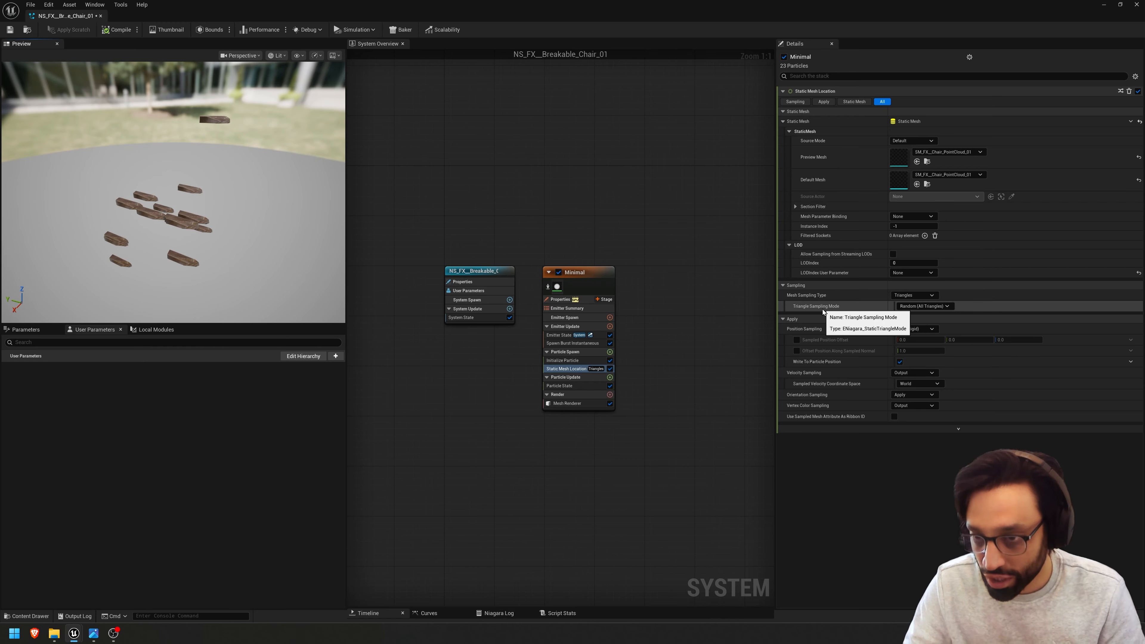
- In Static Mesh Location, set Triangle Sampling Mode to Direct (All Triangles) and drive Triangle ID with Return Exec Index
{"action": "left_click", "coordinate": [925, 306]}
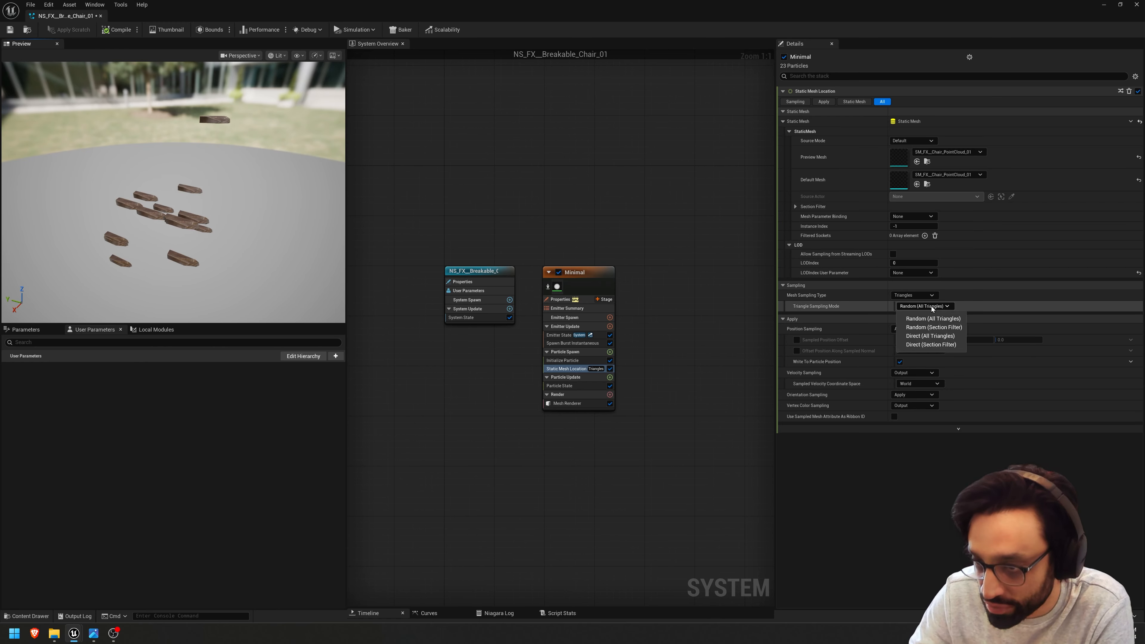
{"action": "left_click", "coordinate": [931, 337]}
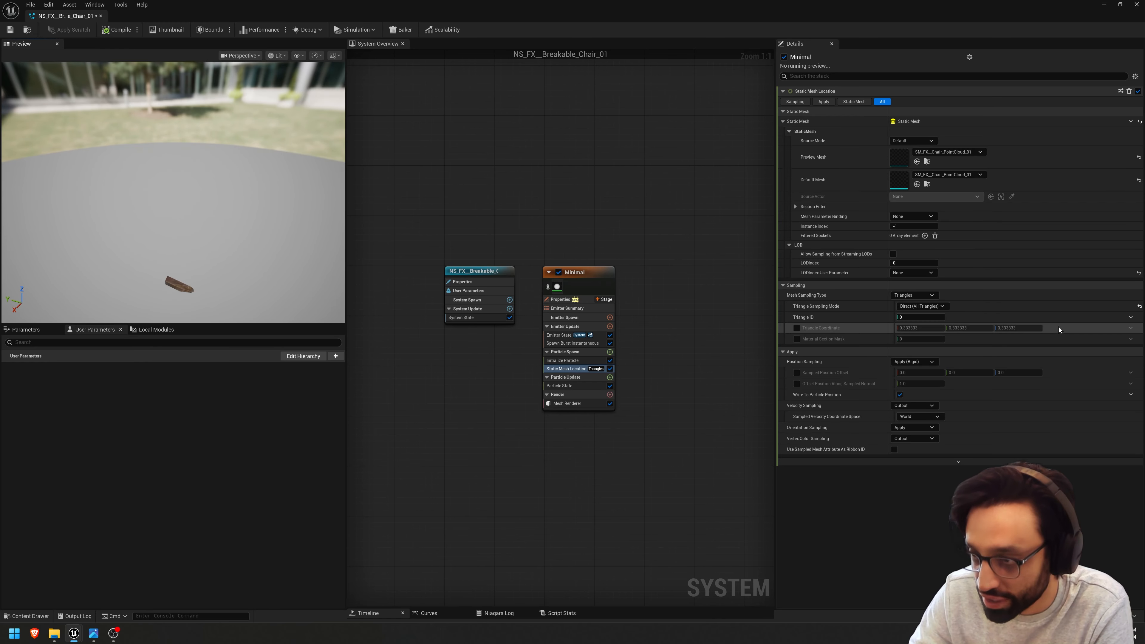
{"action": "left_click", "coordinate": [1131, 318]}
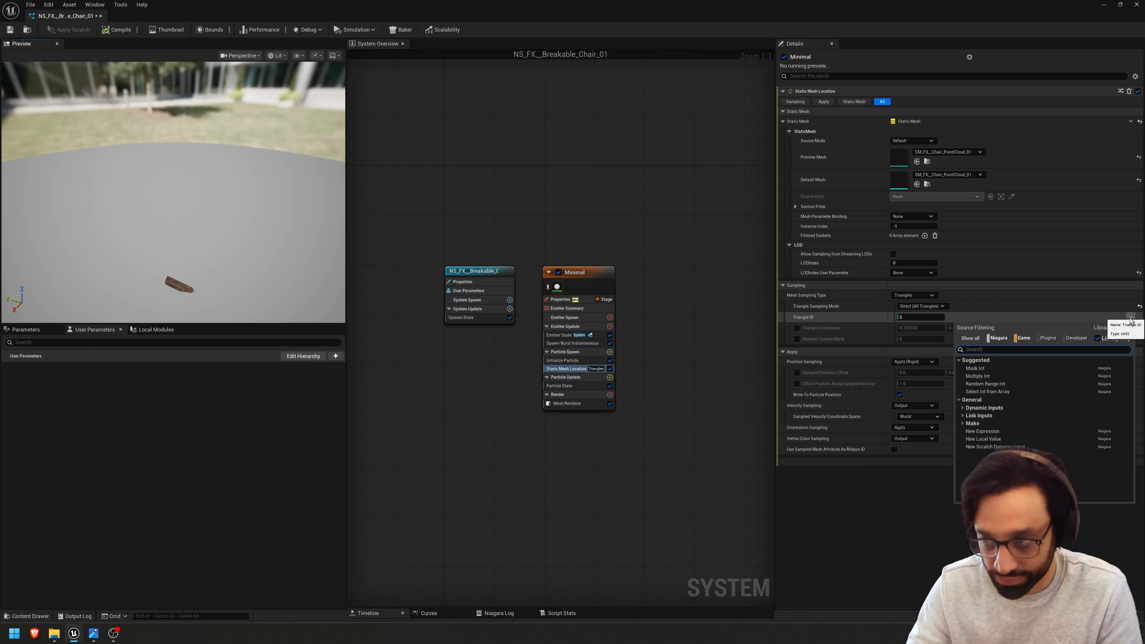
{"action": "type", "text": "exe"}
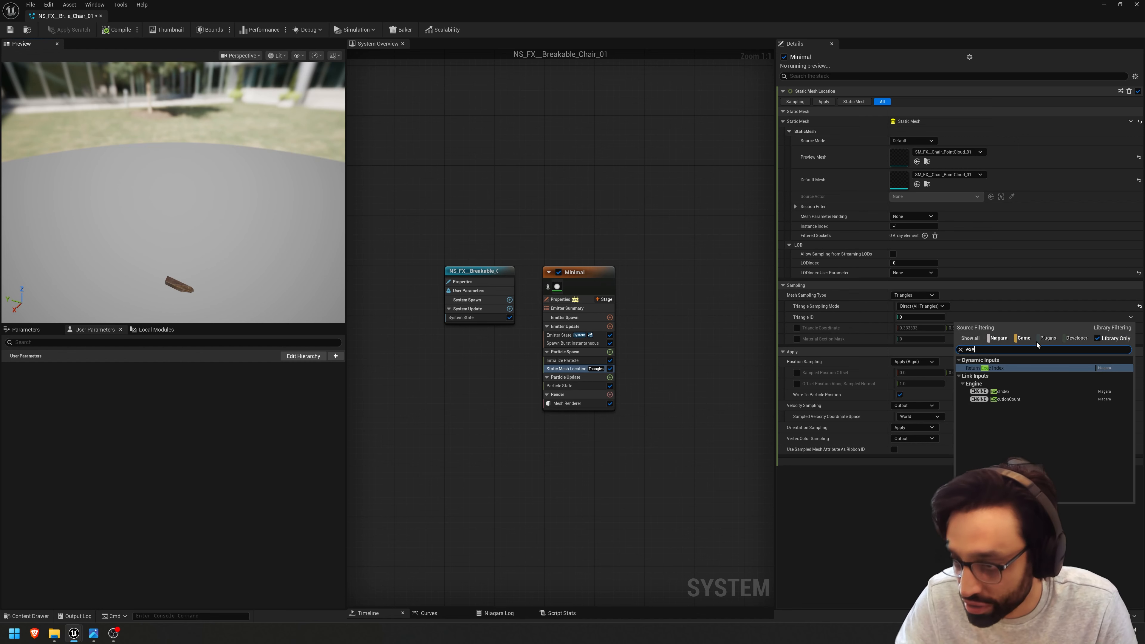
{"action": "left_click", "coordinate": [992, 368]}
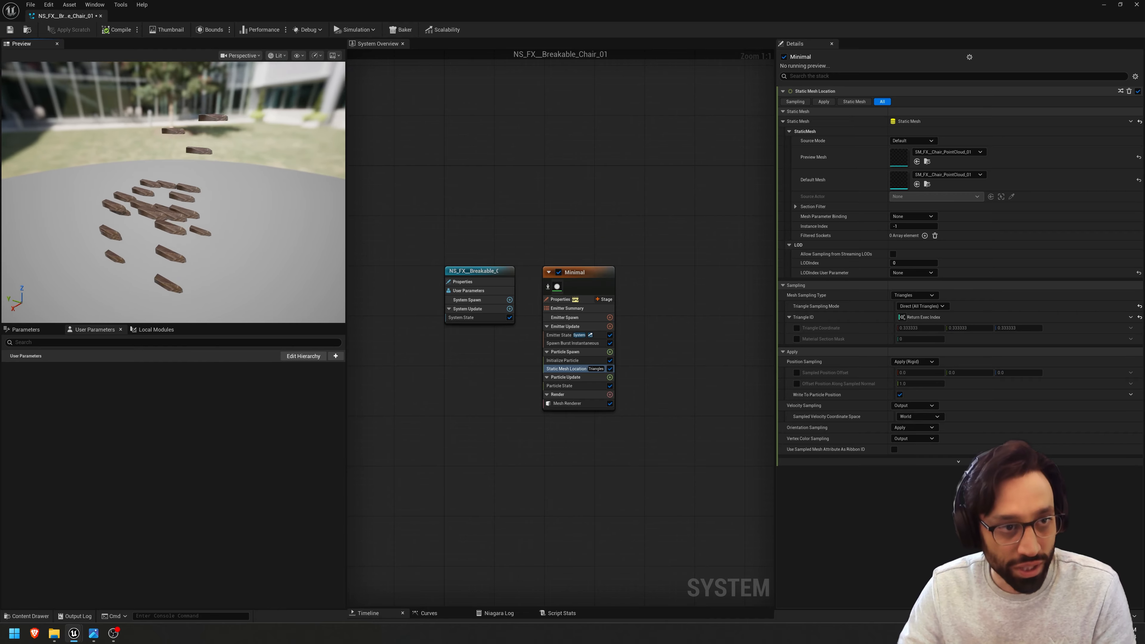
{"action": "left_click_drag", "start_coordinate": [238, 254], "coordinate": [245, 246]}
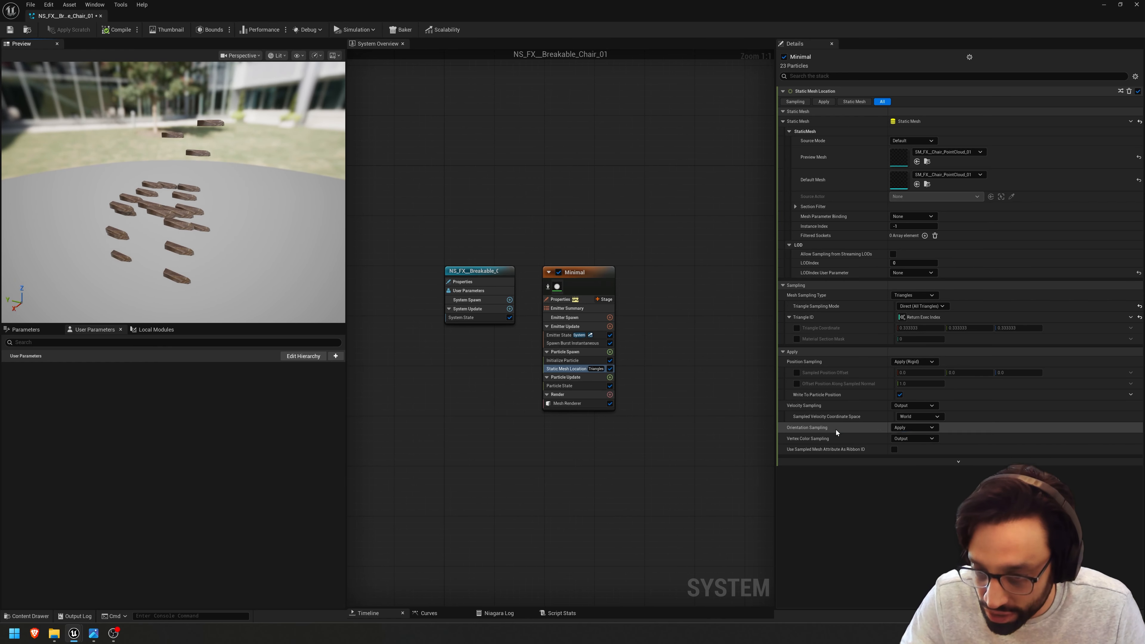
- Set Orientation Sampling to Output in the Static Mesh Location module
{"action": "left_click", "coordinate": [808, 432]}
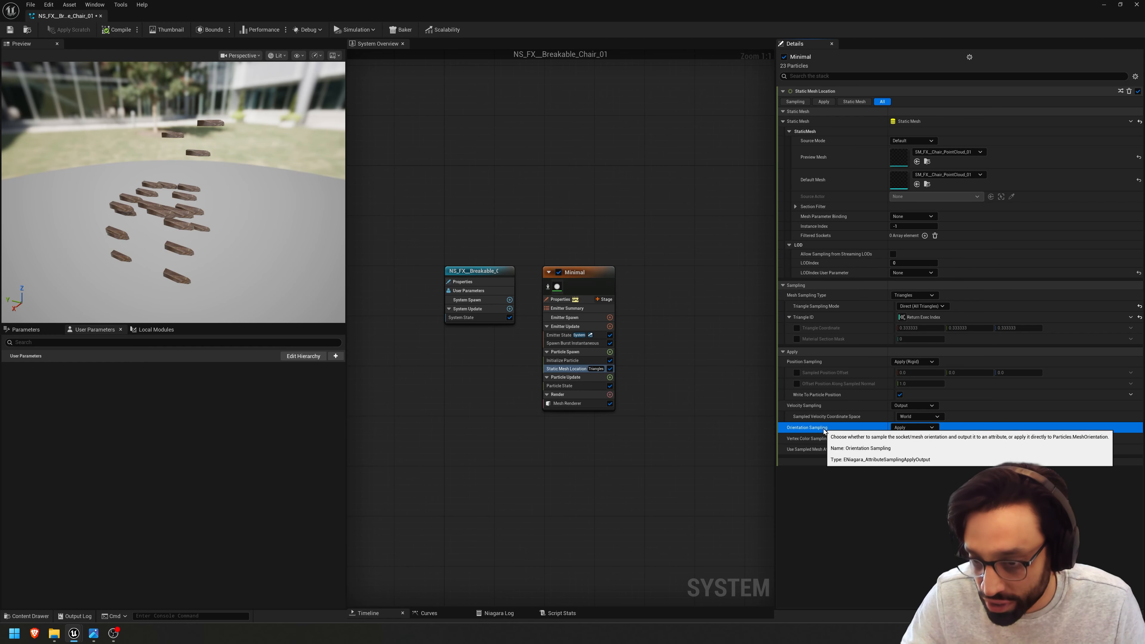
{"action": "left_click", "coordinate": [915, 428]}
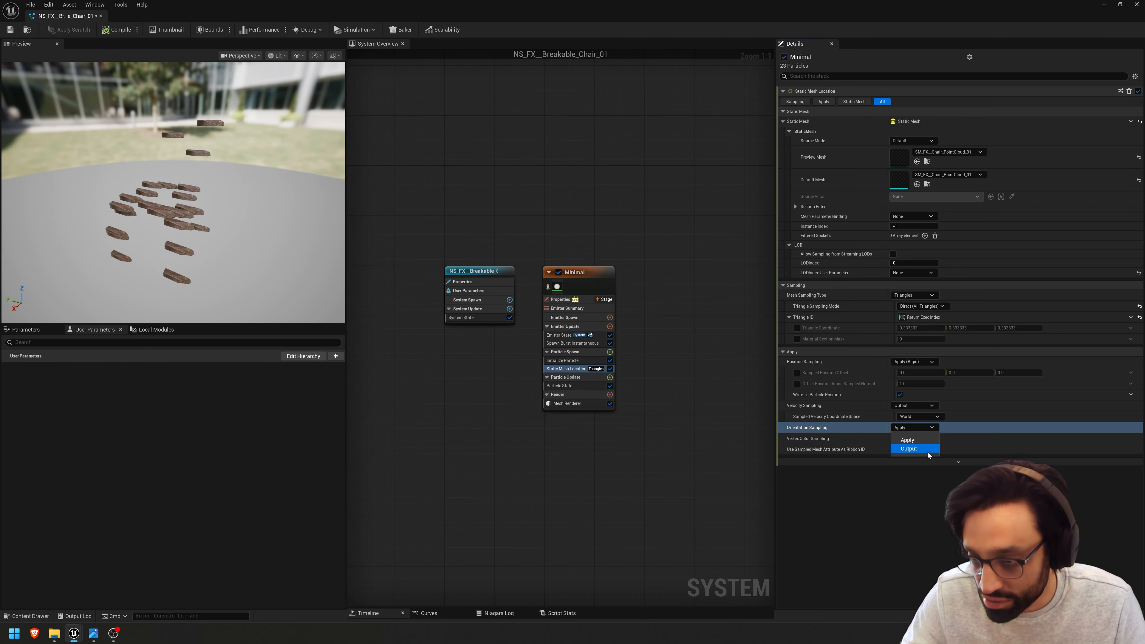
{"action": "left_click", "coordinate": [911, 449]}
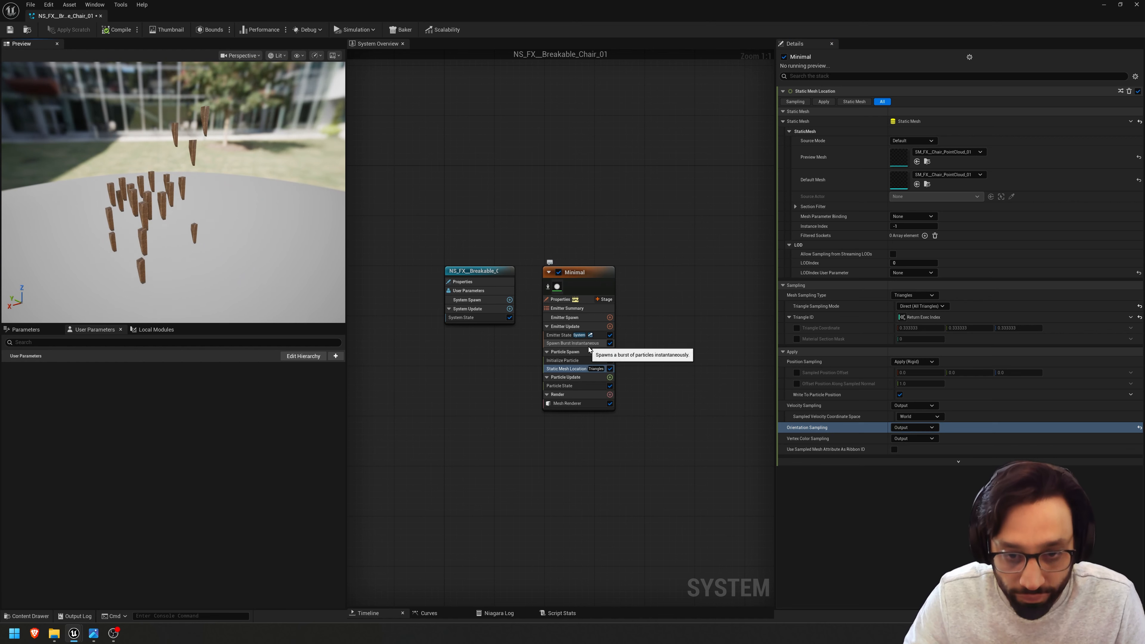
- In Initialize Particle, set Mesh Renderer Array Visibility Mode to Direct Set, assign the Mesh Renderer and drive its Mesh Index with Return Exec Index
{"action": "left_click", "coordinate": [582, 362]}
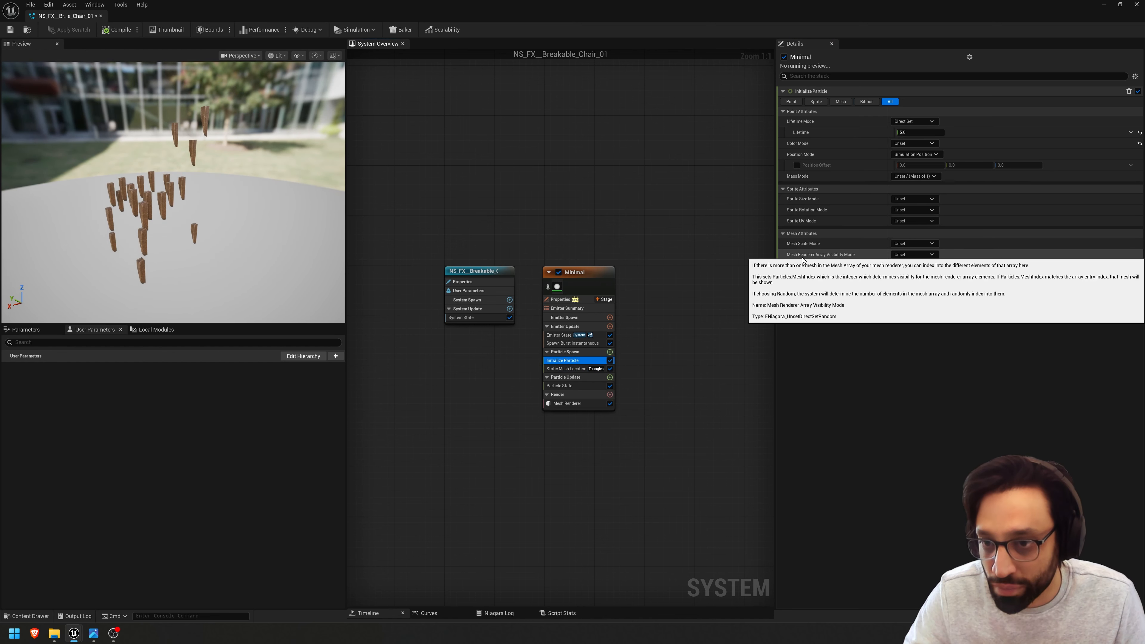
{"action": "left_click", "coordinate": [927, 255]}
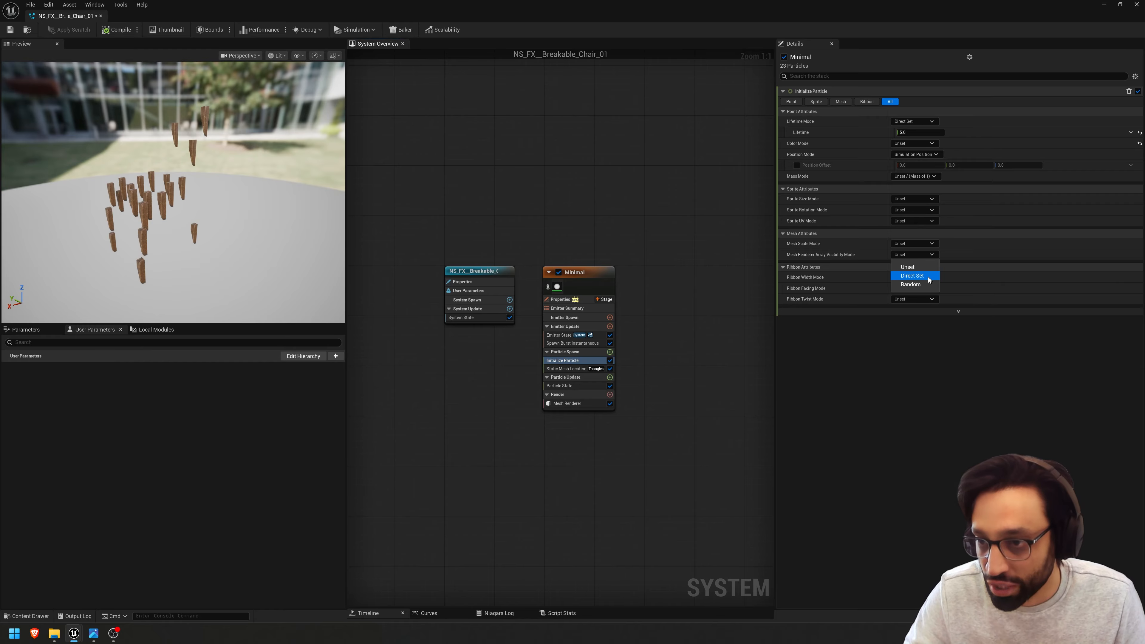
{"action": "left_click", "coordinate": [929, 277]}
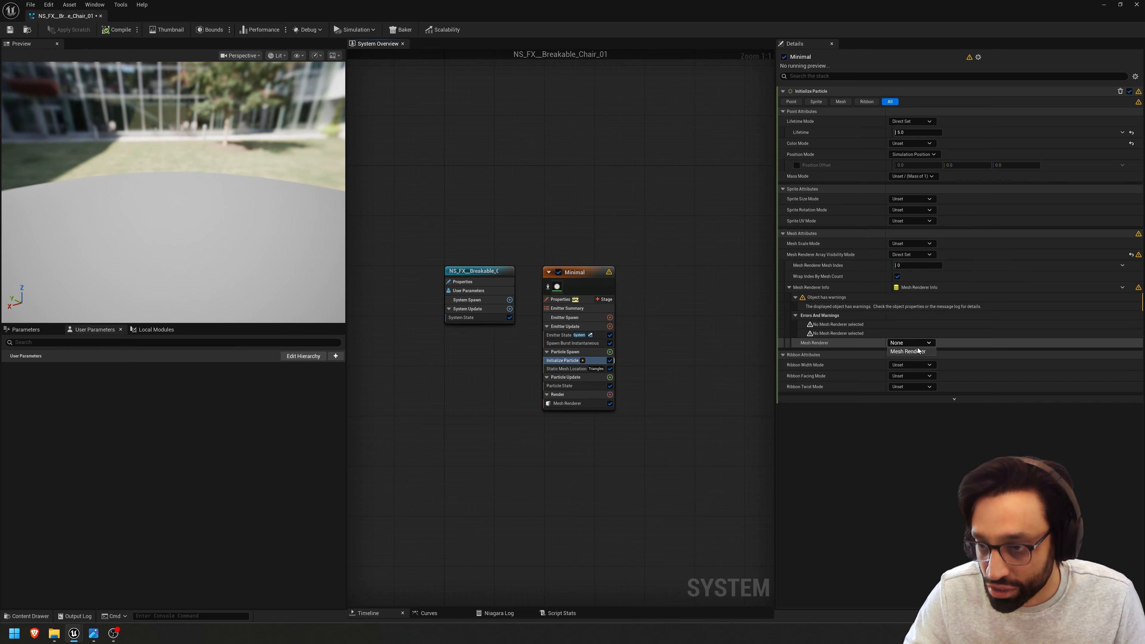
{"action": "left_click", "coordinate": [916, 352]}
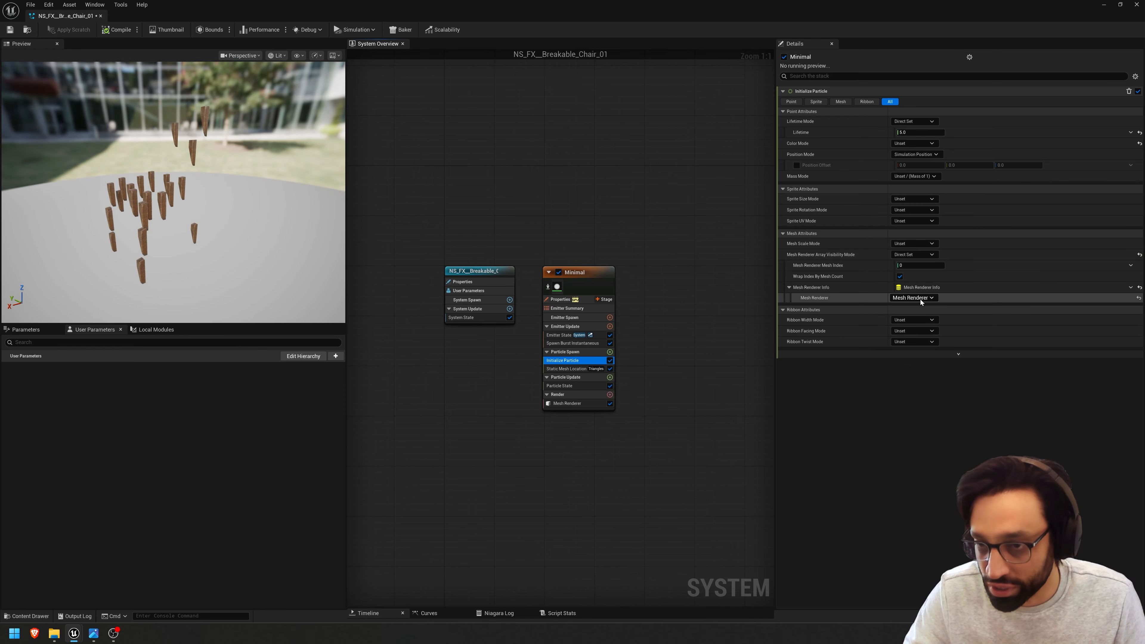
{"action": "left_click", "coordinate": [1131, 265]}
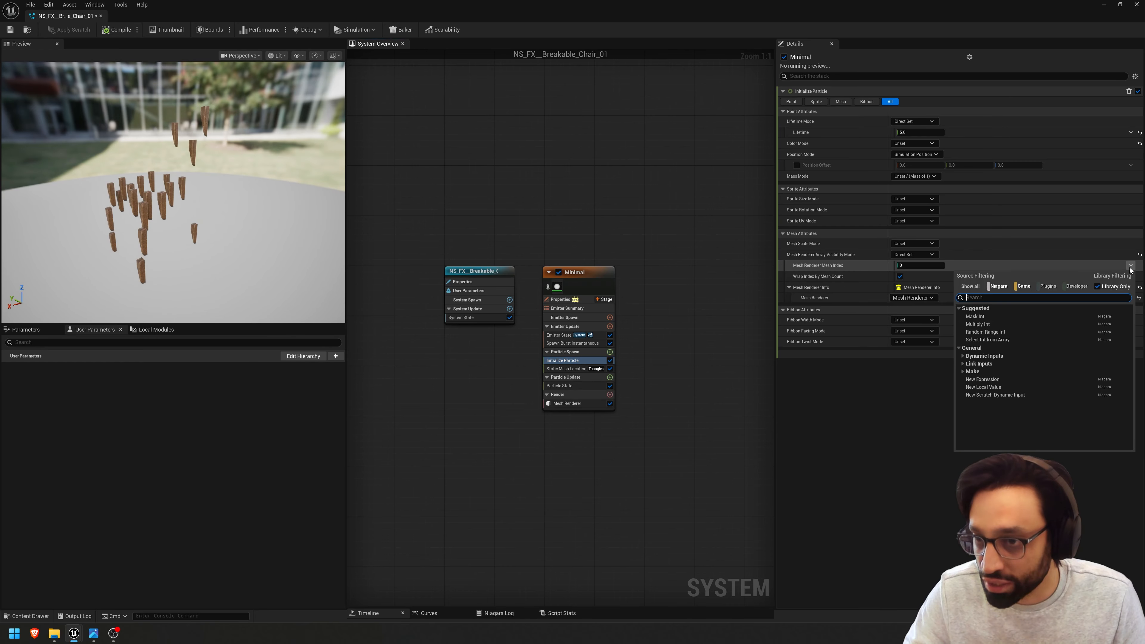
{"action": "type", "text": "exec"}
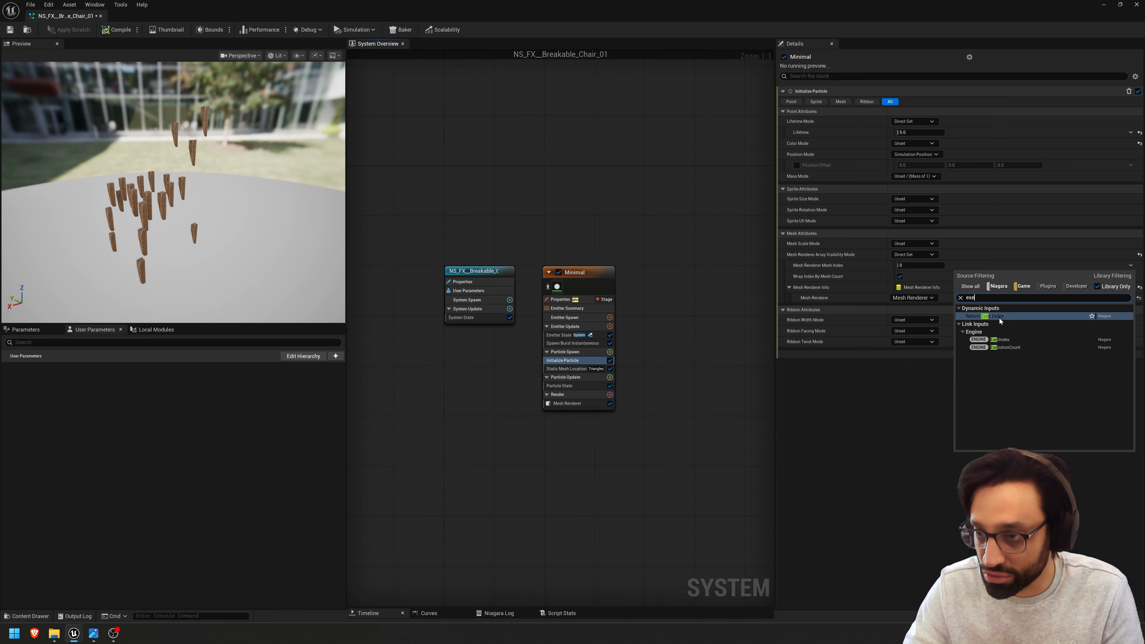
{"action": "left_click", "coordinate": [999, 320]}
- Inspect the assembled chair in the preview from several angles and save the Niagara system
{"action": "mouse_move", "coordinate": [181, 194]}
{"action": "left_mouse_down"}
{"action": "mouse_move", "coordinate": [225, 212]}
{"action": "mouse_move", "coordinate": [189, 216]}
{"action": "mouse_move", "coordinate": [193, 190]}
{"action": "mouse_move", "coordinate": [262, 167]}
{"action": "mouse_move", "coordinate": [207, 169]}
{"action": "mouse_move", "coordinate": [146, 196]}
{"action": "mouse_move", "coordinate": [198, 198]}
{"action": "mouse_move", "coordinate": [181, 180]}
{"action": "mouse_move", "coordinate": [190, 177]}
{"action": "left_mouse_up"}
{"action": "scroll", "coordinate": [194, 190], "scroll_direction": "up", "scroll_amount": 5}
{"action": "scroll", "coordinate": [194, 189], "scroll_direction": "down", "scroll_amount": 5}
{"action": "mouse_move", "coordinate": [231, 252]}
{"action": "left_mouse_down"}
{"action": "mouse_move", "coordinate": [174, 203]}
{"action": "mouse_move", "coordinate": [144, 197]}
{"action": "mouse_move", "coordinate": [169, 234]}
{"action": "mouse_move", "coordinate": [174, 224]}
{"action": "mouse_move", "coordinate": [221, 238]}
{"action": "left_mouse_up"}
{"action": "mouse_move", "coordinate": [181, 188]}
{"action": "left_mouse_down"}
{"action": "mouse_move", "coordinate": [194, 195]}
{"action": "mouse_move", "coordinate": [171, 192]}
{"action": "left_mouse_up"}
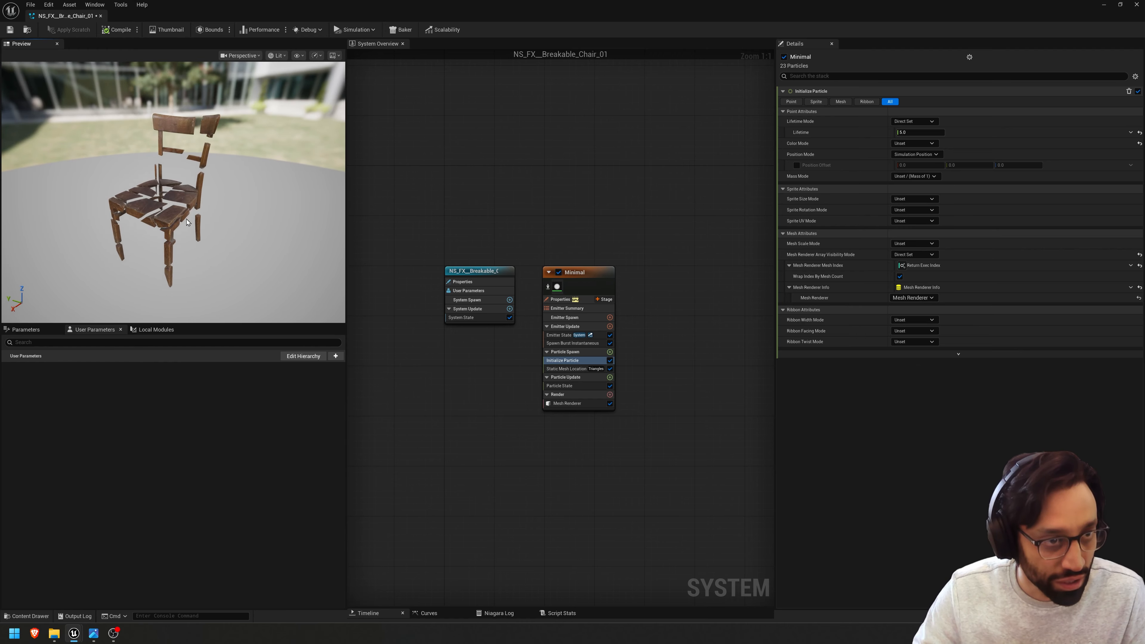
{"action": "right_click_drag", "start_coordinate": [480, 236], "coordinate": [511, 262]}
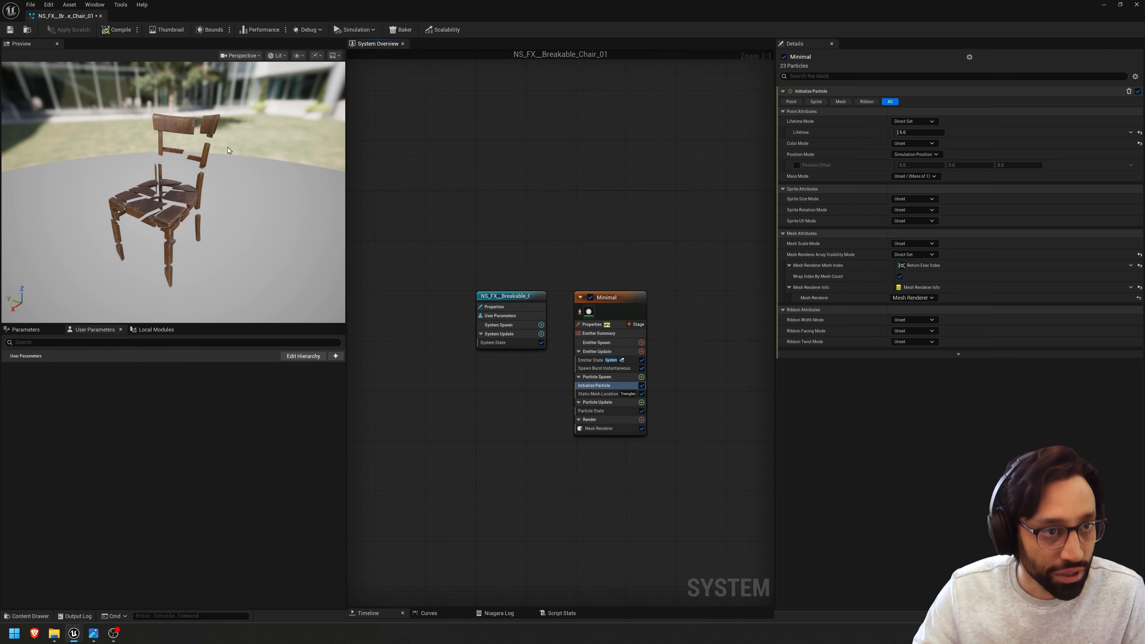
{"action": "left_click_drag", "start_coordinate": [227, 150], "coordinate": [239, 222]}
{"action": "key", "text": "ctrl+s"}
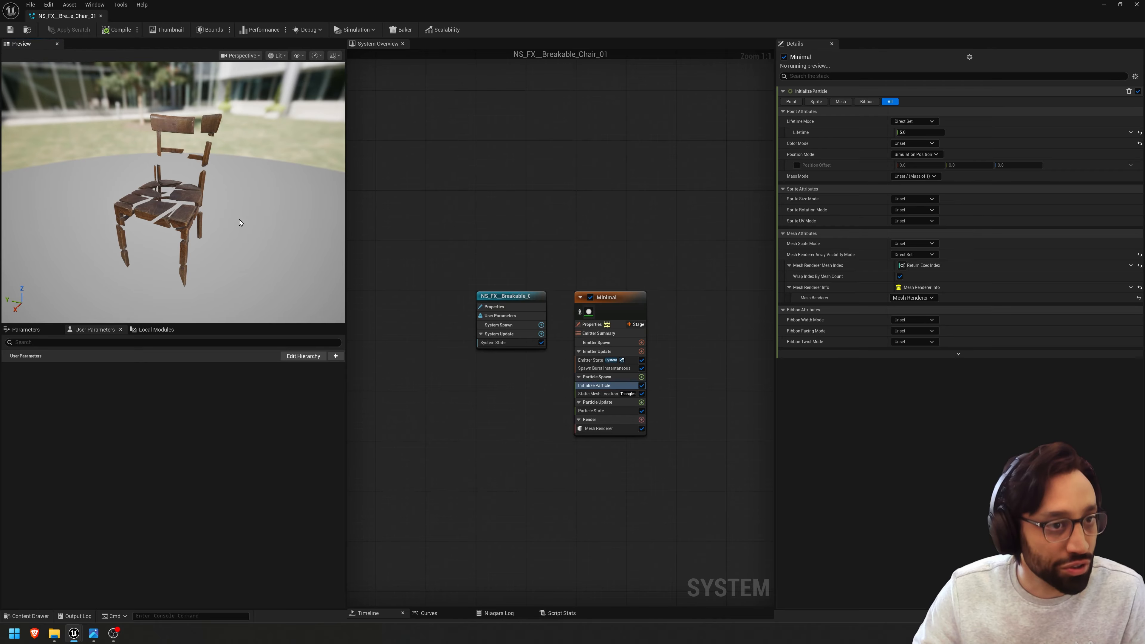
- Bring the level into view, check the Minimal emitter's Local Space property, and rotate the NS_FX__Breakable_Chair_01 actor in the level
{"action": "double_click", "coordinate": [474, 14]}
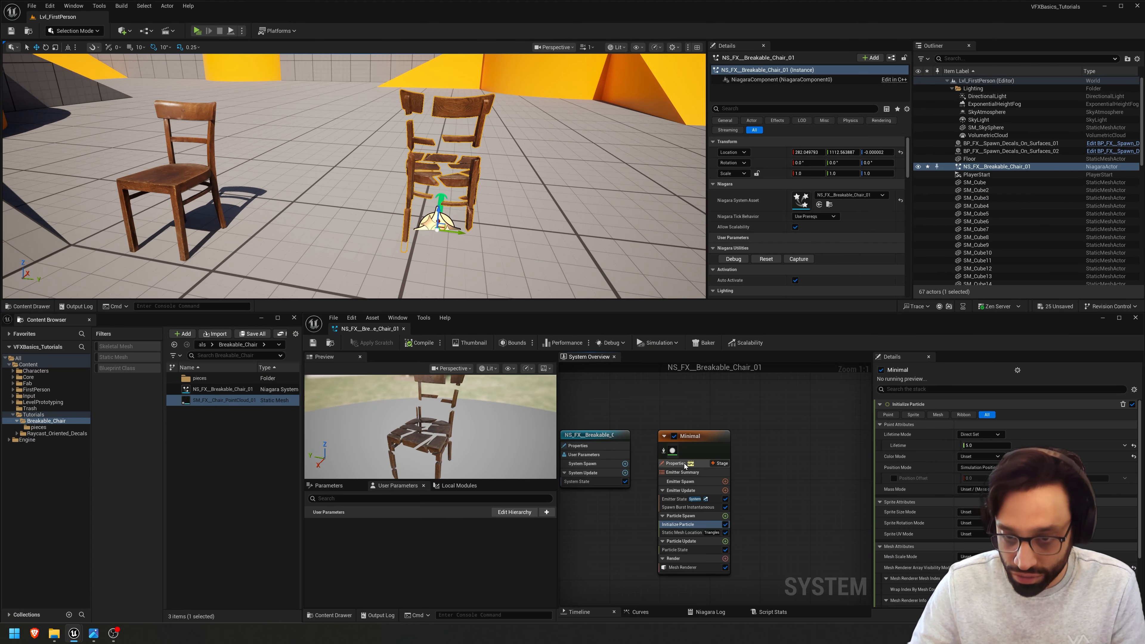
{"action": "left_click", "coordinate": [681, 464]}
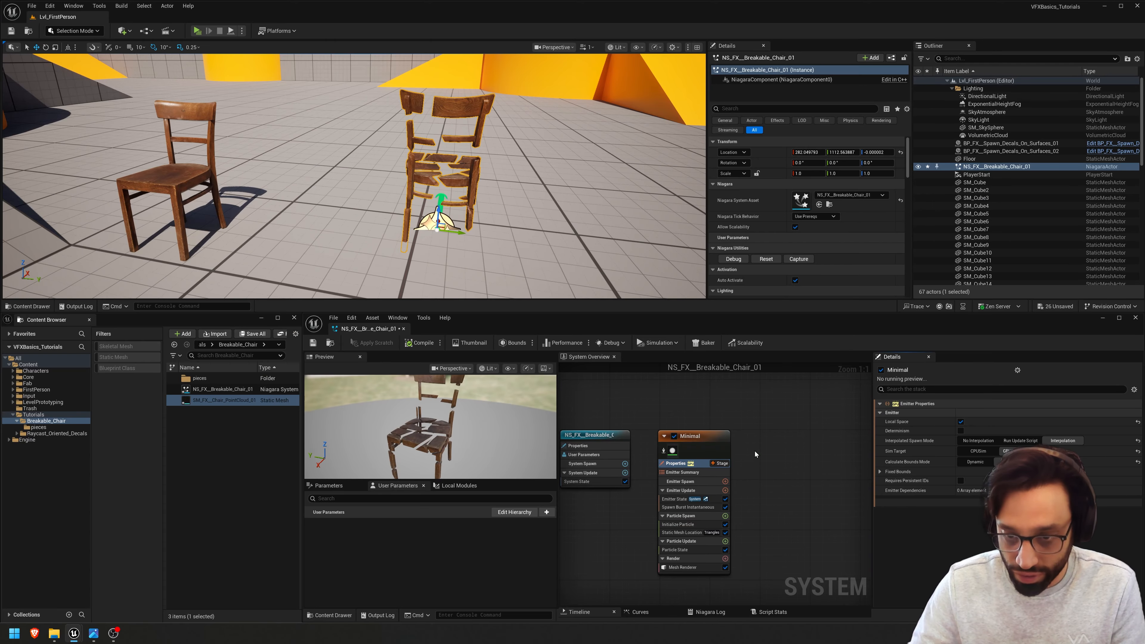
{"action": "right_click_drag", "start_coordinate": [535, 211], "coordinate": [522, 221]}
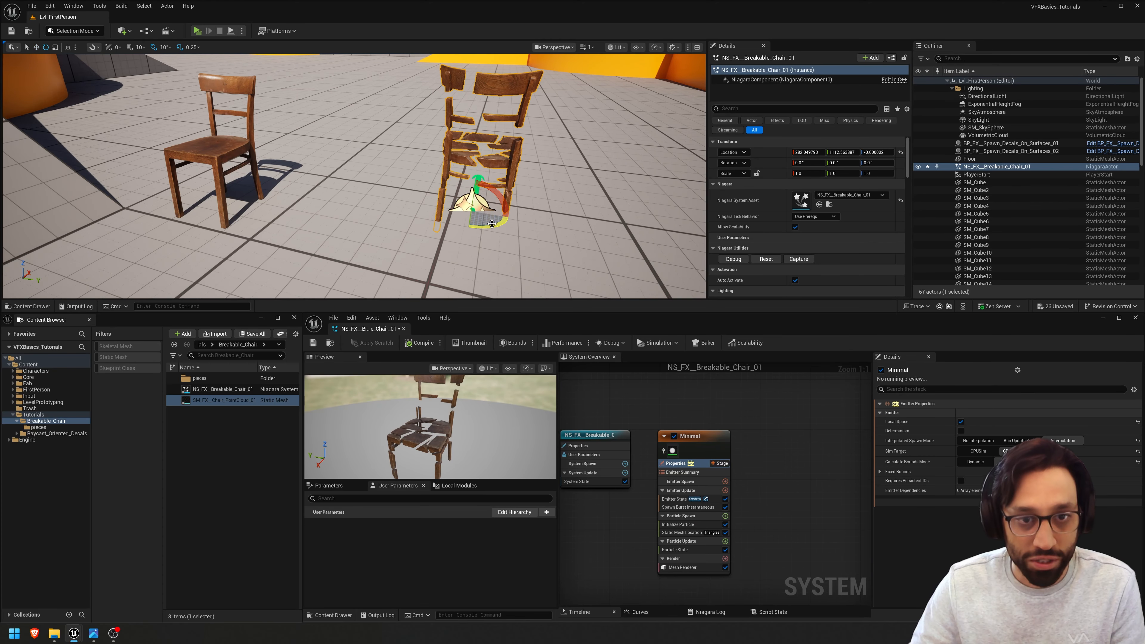
{"action": "left_click_drag", "start_coordinate": [492, 223], "coordinate": [433, 227]}
{"action": "mouse_move", "coordinate": [528, 165]}
{"action": "right_mouse_down"}
{"action": "mouse_move", "coordinate": [502, 151]}
{"action": "mouse_move", "coordinate": [487, 169]}
{"action": "mouse_move", "coordinate": [528, 153]}
{"action": "mouse_move", "coordinate": [534, 183]}
{"action": "right_mouse_up"}
{"action": "key", "text": "Escape"}
{"action": "key", "text": "g"}
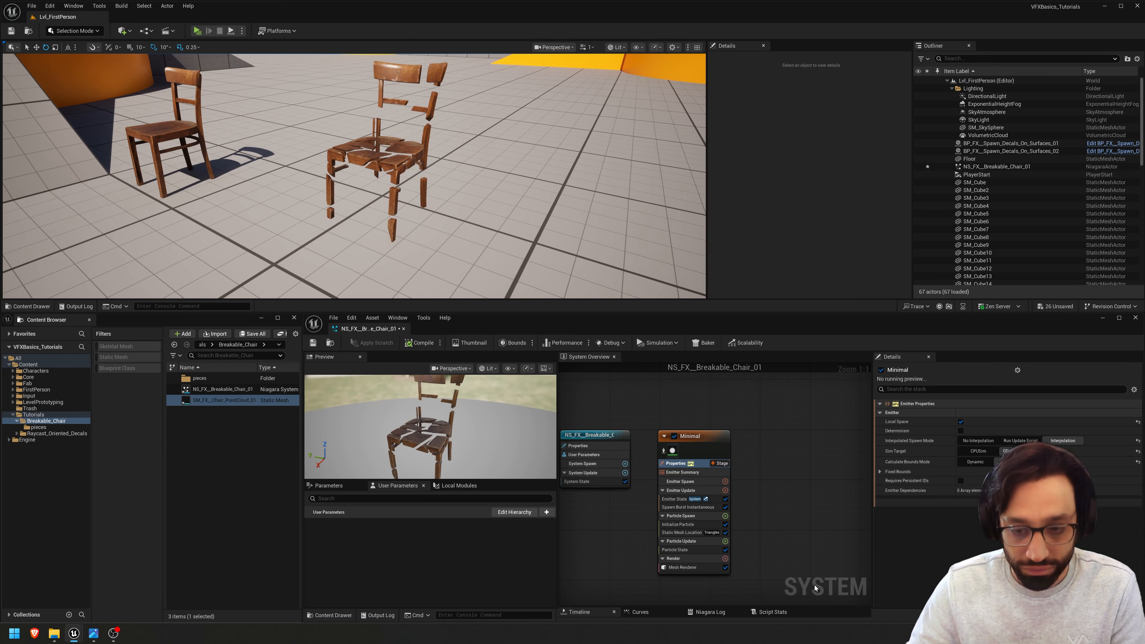
- Add a Point Force module to Particle Spawn, fix its dependency with Apply Initial Forces and set Force Strength to 500
{"action": "right_click_drag", "start_coordinate": [815, 589], "coordinate": [815, 547]}
{"action": "left_click", "coordinate": [726, 474]}
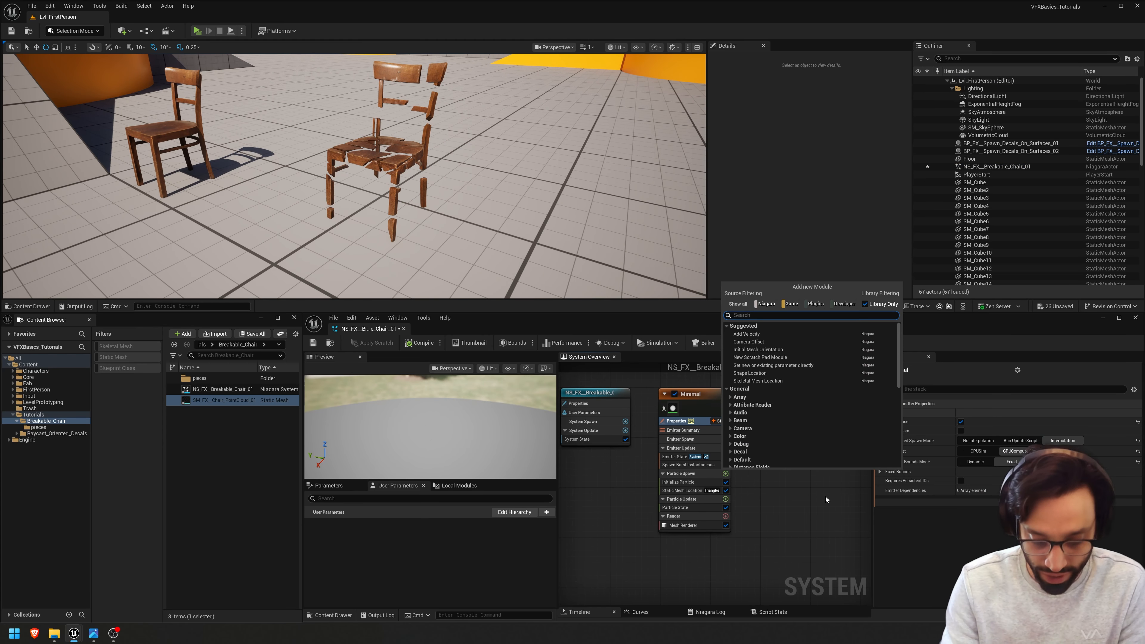
{"action": "type", "text": "point force"}
{"action": "key", "text": "Return"}
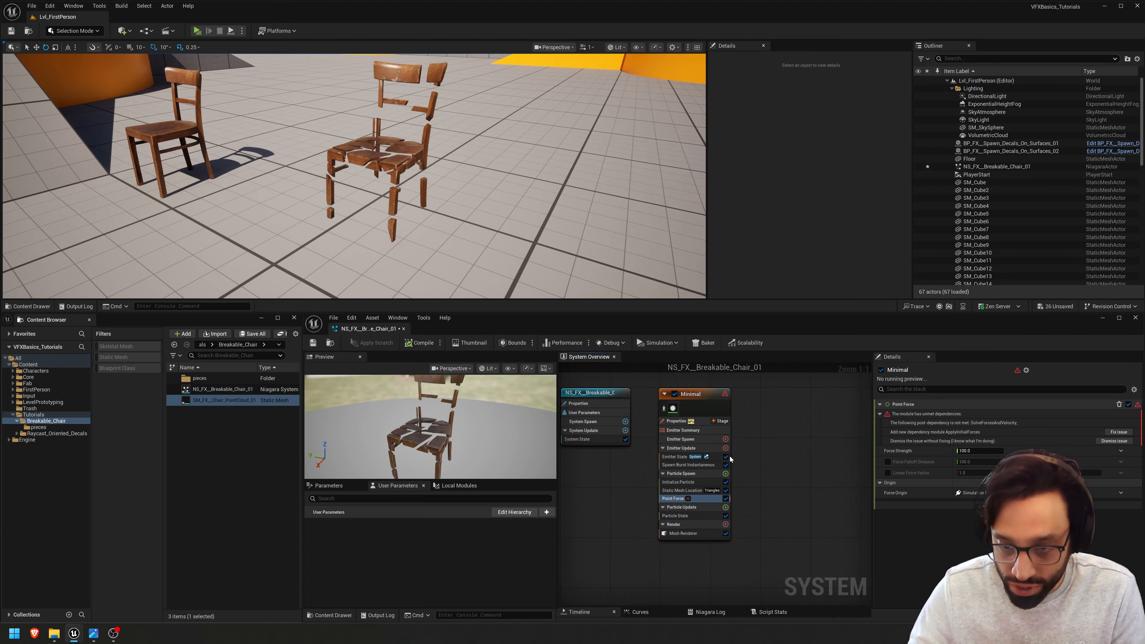
{"action": "left_click", "coordinate": [1118, 432]}
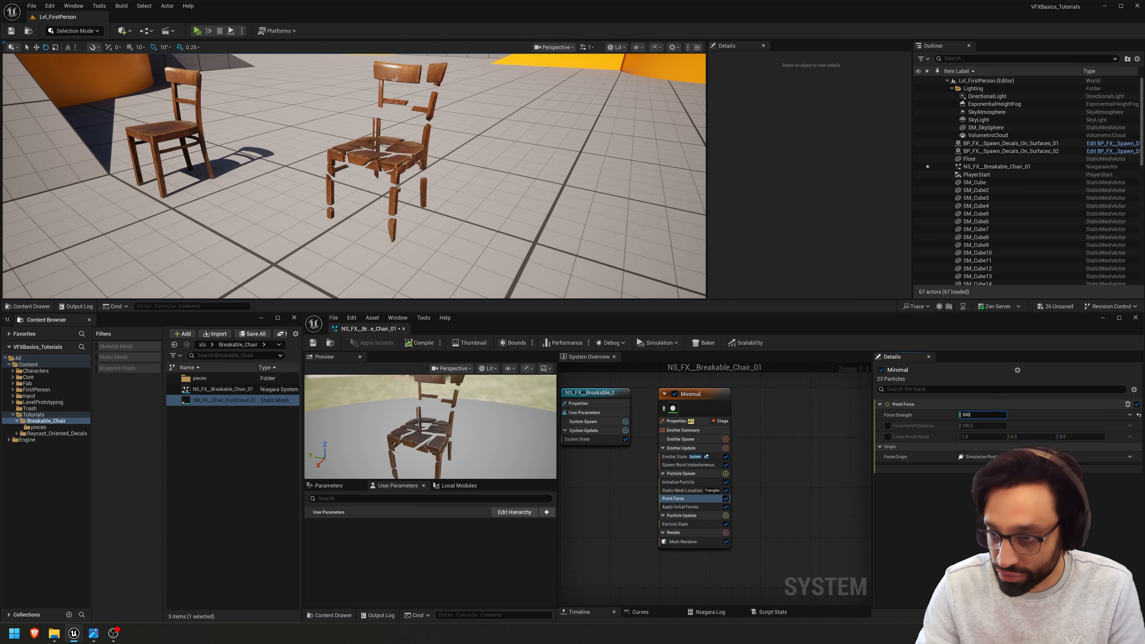
- Reveal the advanced Point Force options and raise Force Strength to 5000
{"action": "scroll", "coordinate": [324, 143], "scroll_direction": "up", "scroll_amount": 3}
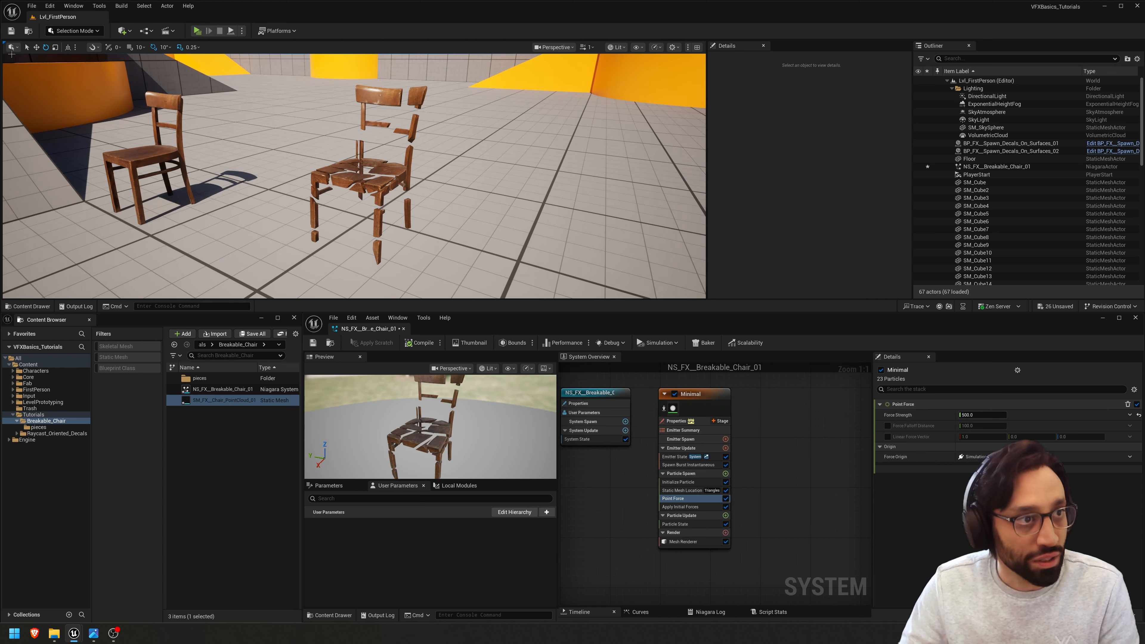
{"action": "right_click_drag", "start_coordinate": [414, 135], "coordinate": [424, 145]}
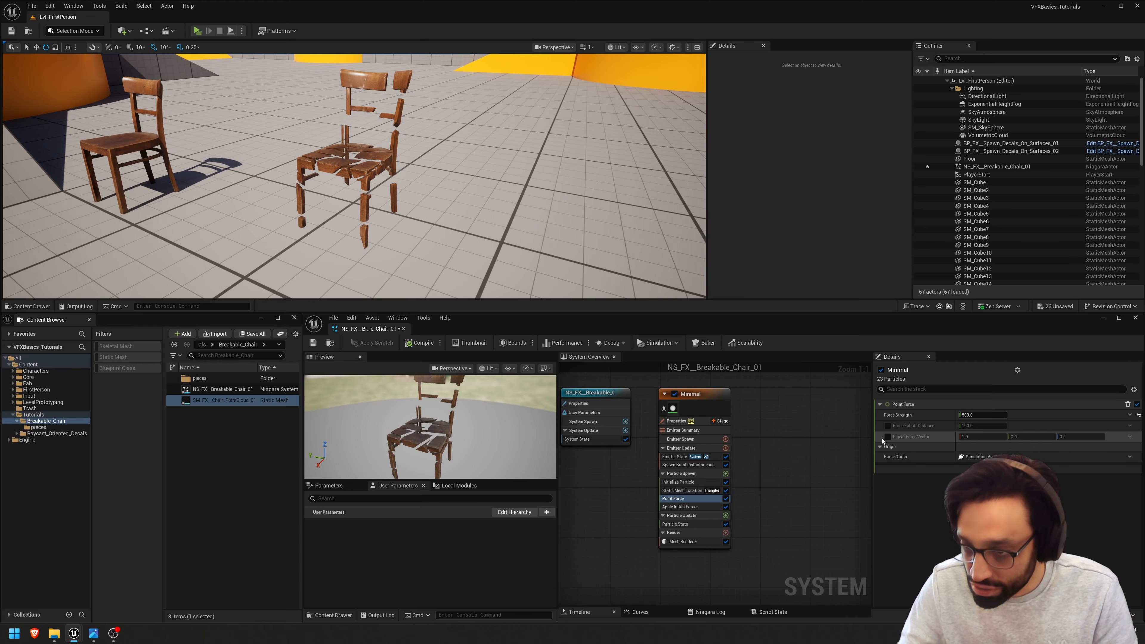
{"action": "left_click", "coordinate": [1131, 457]}
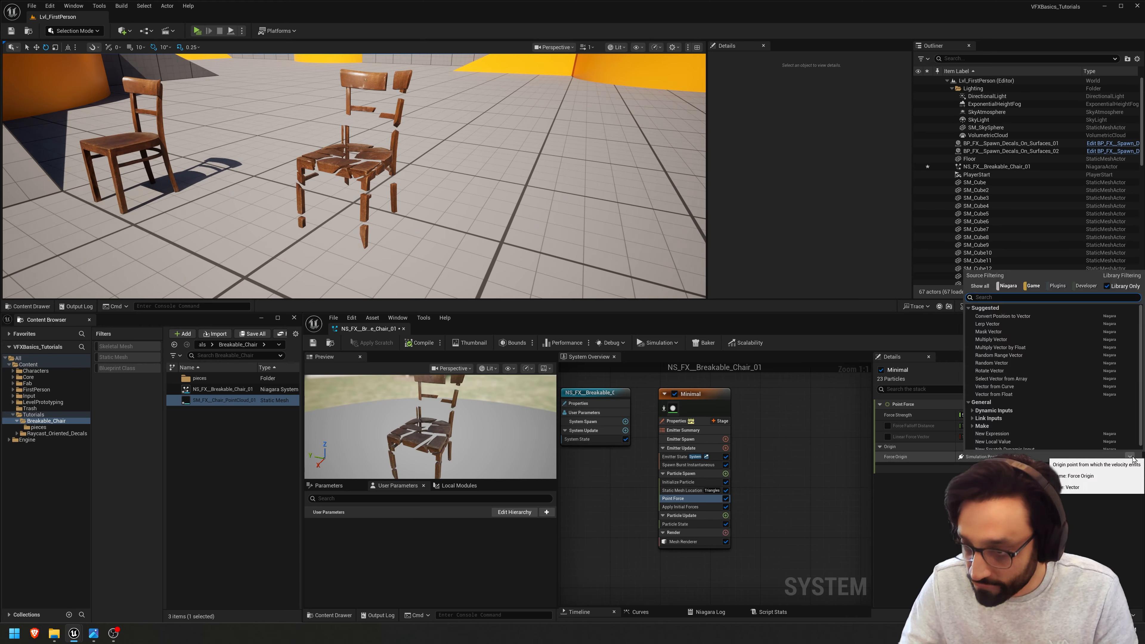
{"action": "left_click", "coordinate": [1079, 474]}
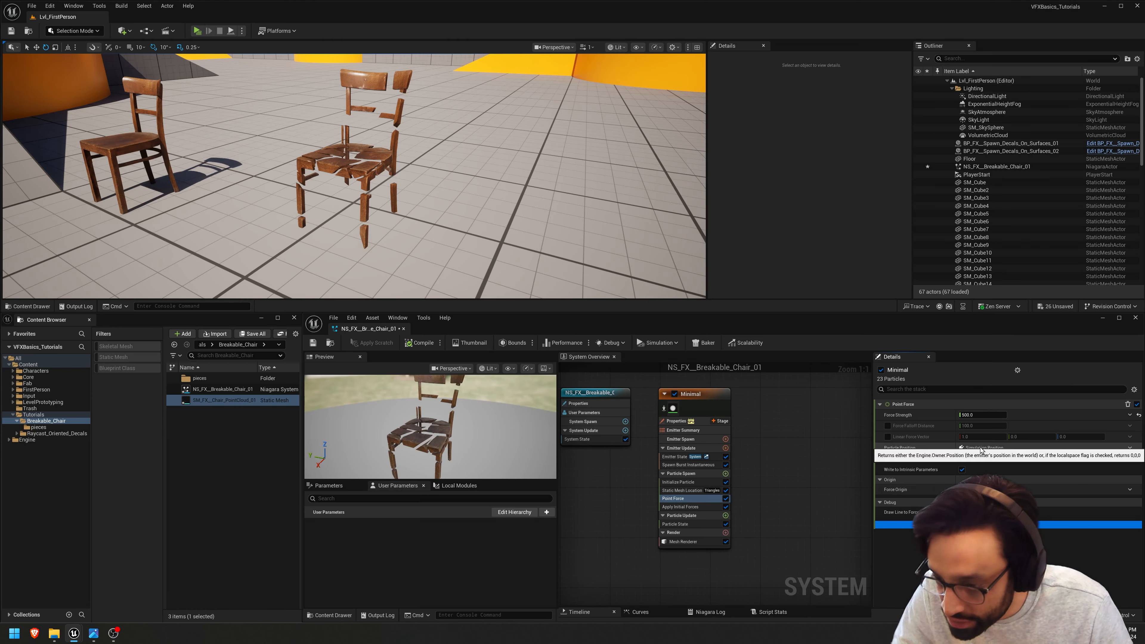
{"action": "left_click", "coordinate": [983, 415]}
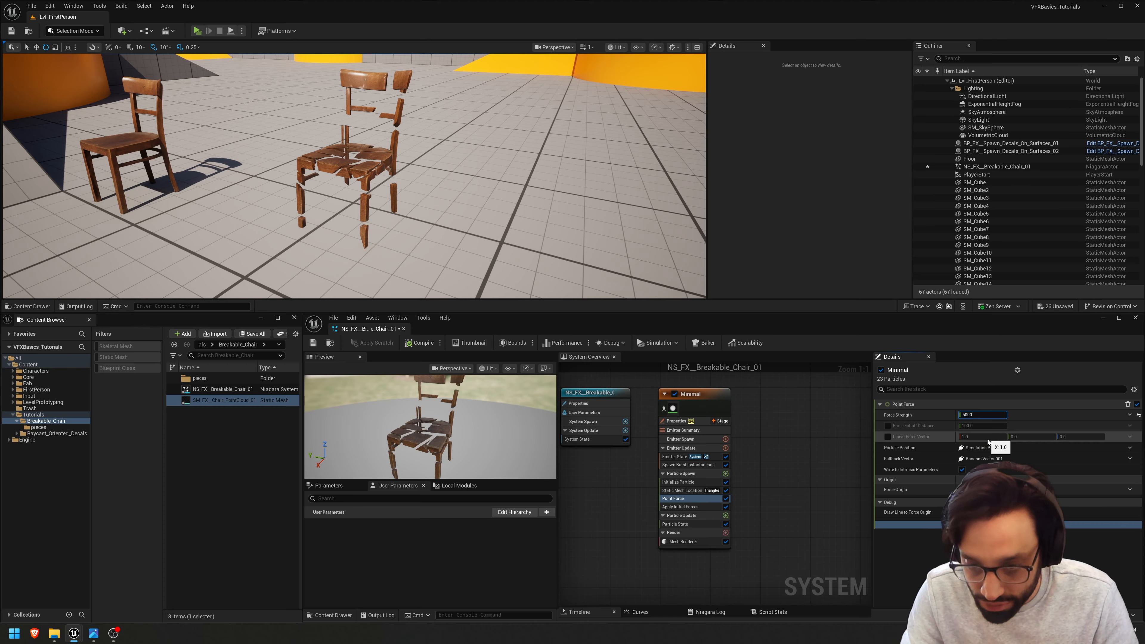
- Add a Solve Forces and Velocity module to Particle Update
{"action": "left_click", "coordinate": [726, 516]}
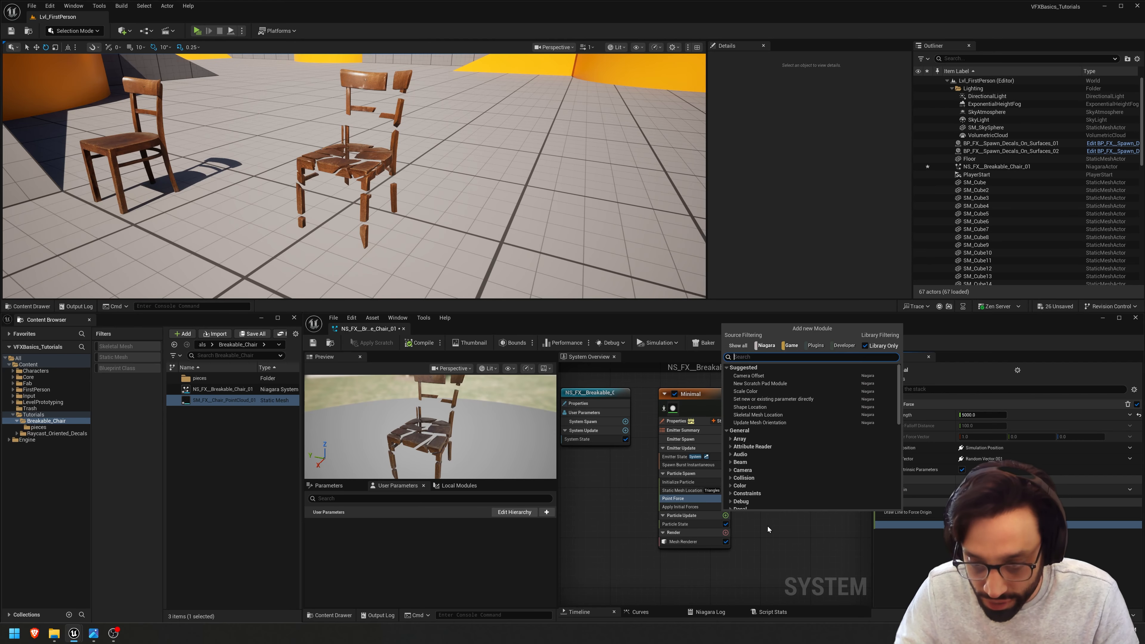
{"action": "left_click", "coordinate": [761, 533]}
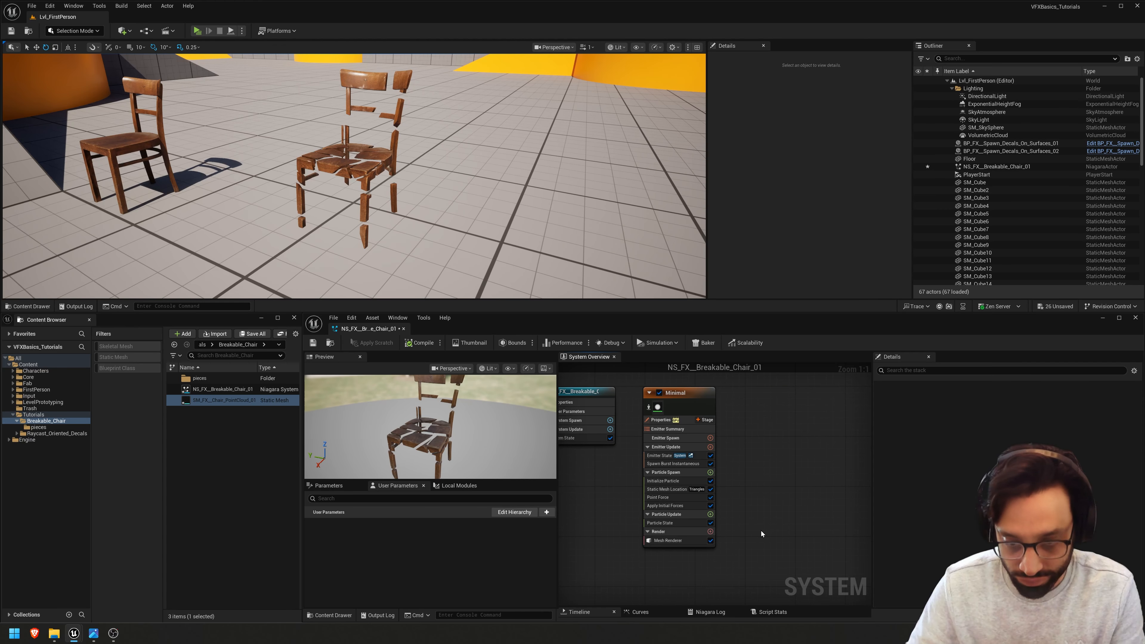
{"action": "left_click", "coordinate": [711, 515]}
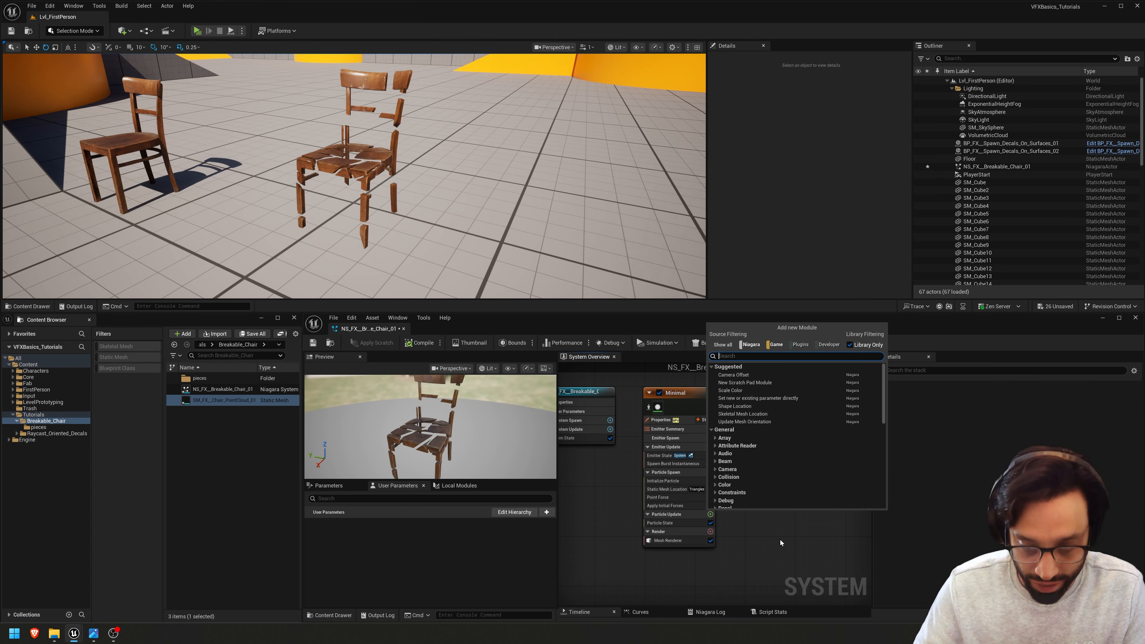
{"action": "type", "text": "sol"}
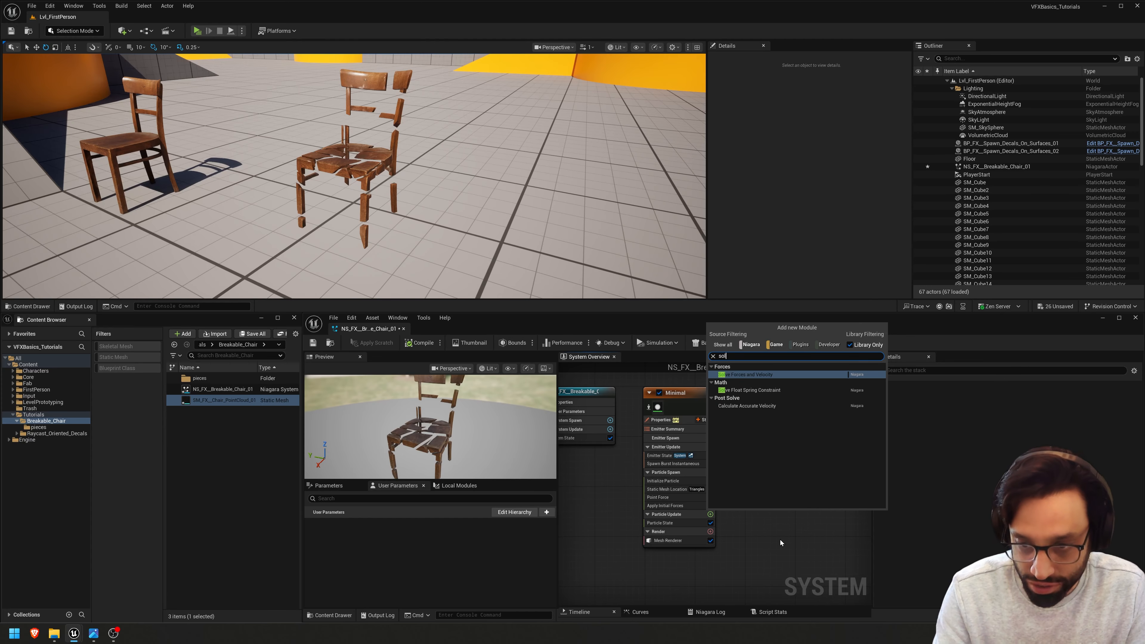
{"action": "key", "text": "Return"}
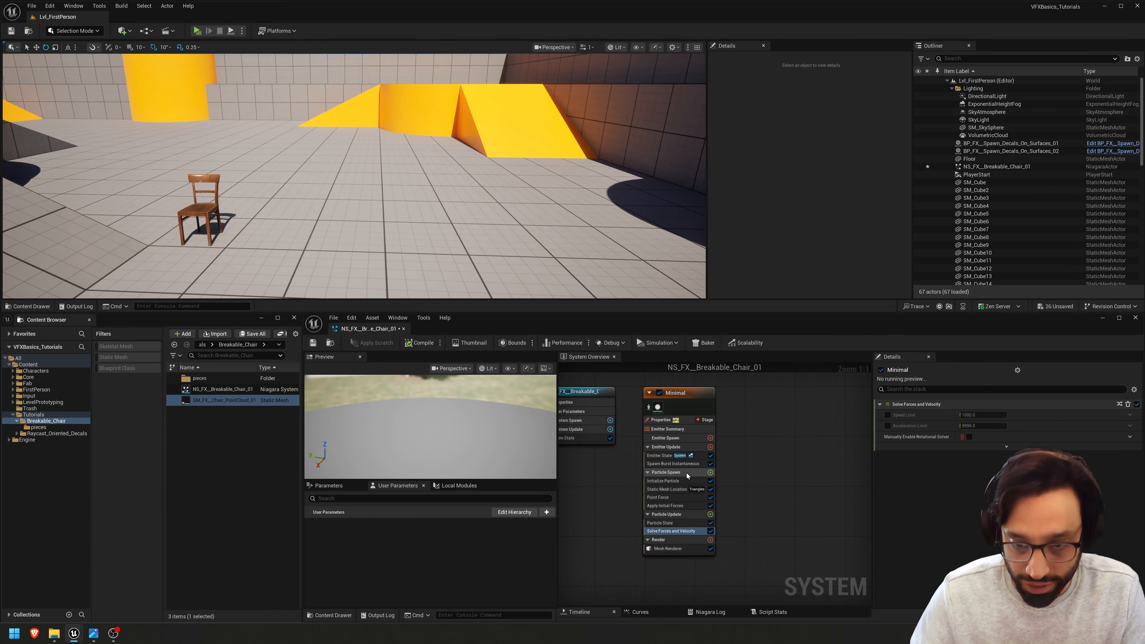
- Set the Point Force module's Force Strength to 50
{"action": "left_click", "coordinate": [658, 498]}
{"action": "left_click", "coordinate": [987, 414]}
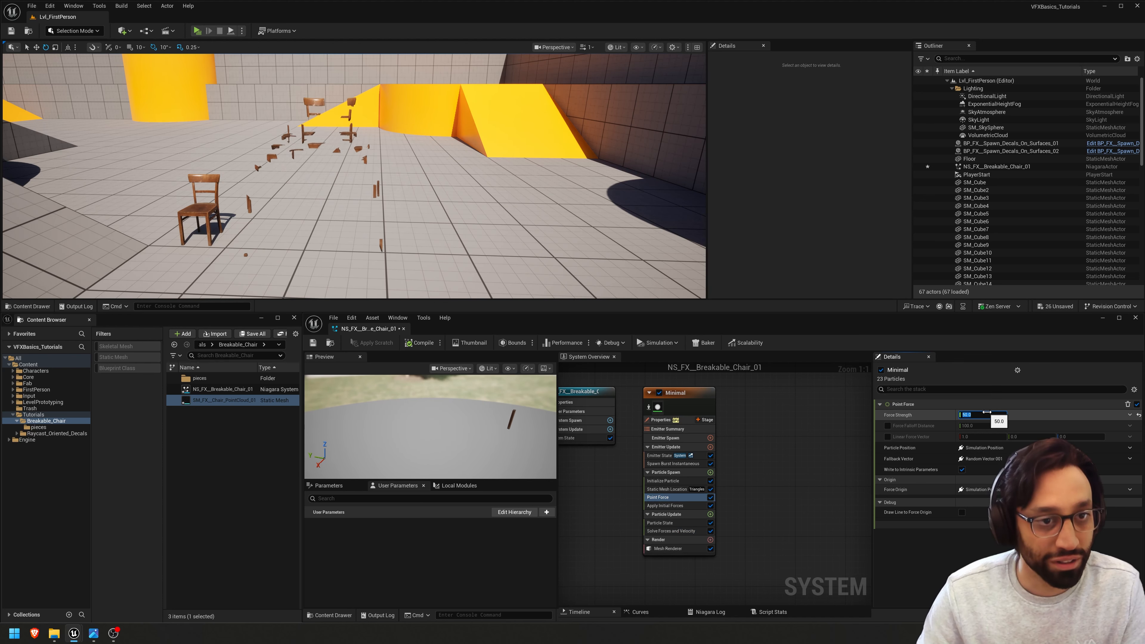
- Switch Initialize Particle's Lifetime Mode to Random with Lifetime Min 0.5 and Lifetime Max 1
{"action": "left_click", "coordinate": [663, 481]}
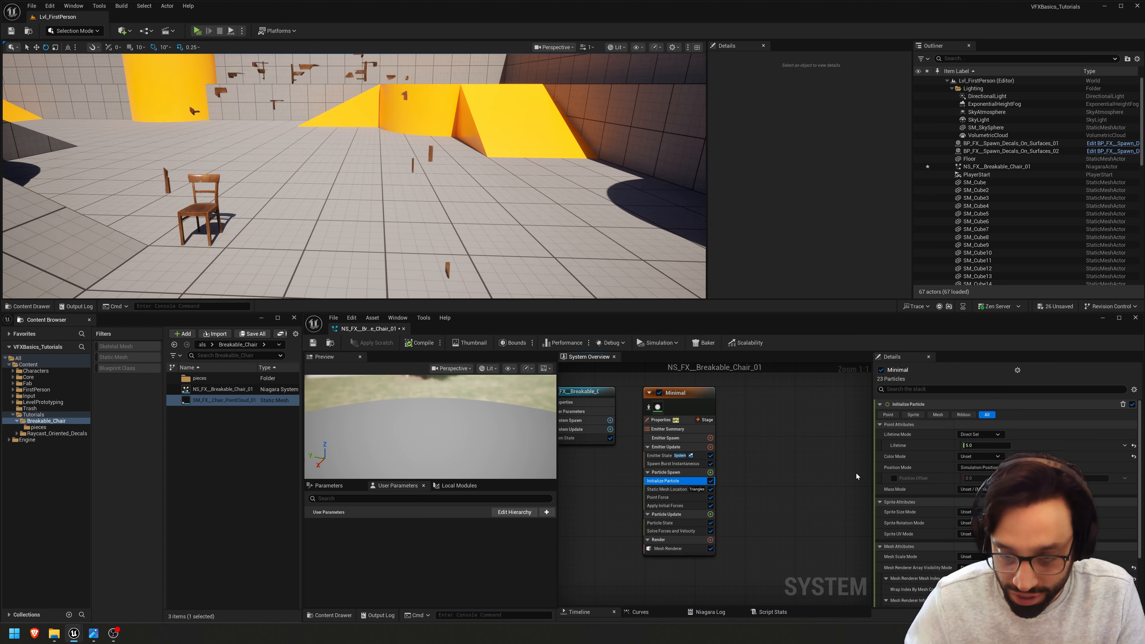
{"action": "left_click", "coordinate": [989, 436]}
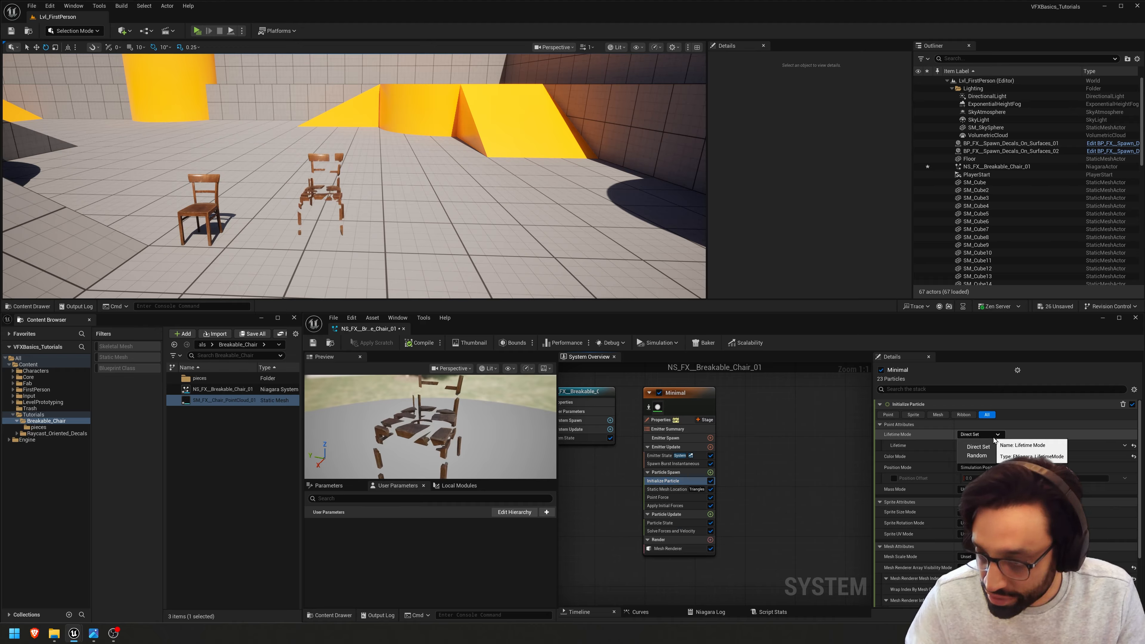
{"action": "left_click", "coordinate": [991, 456]}
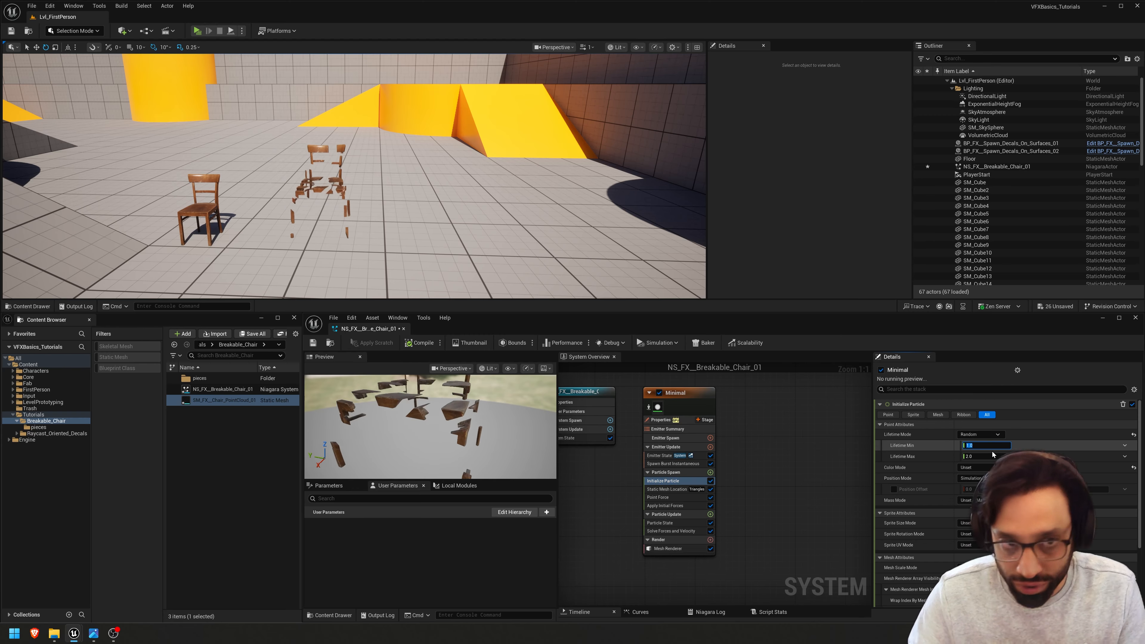
{"action": "left_click", "coordinate": [992, 446]}
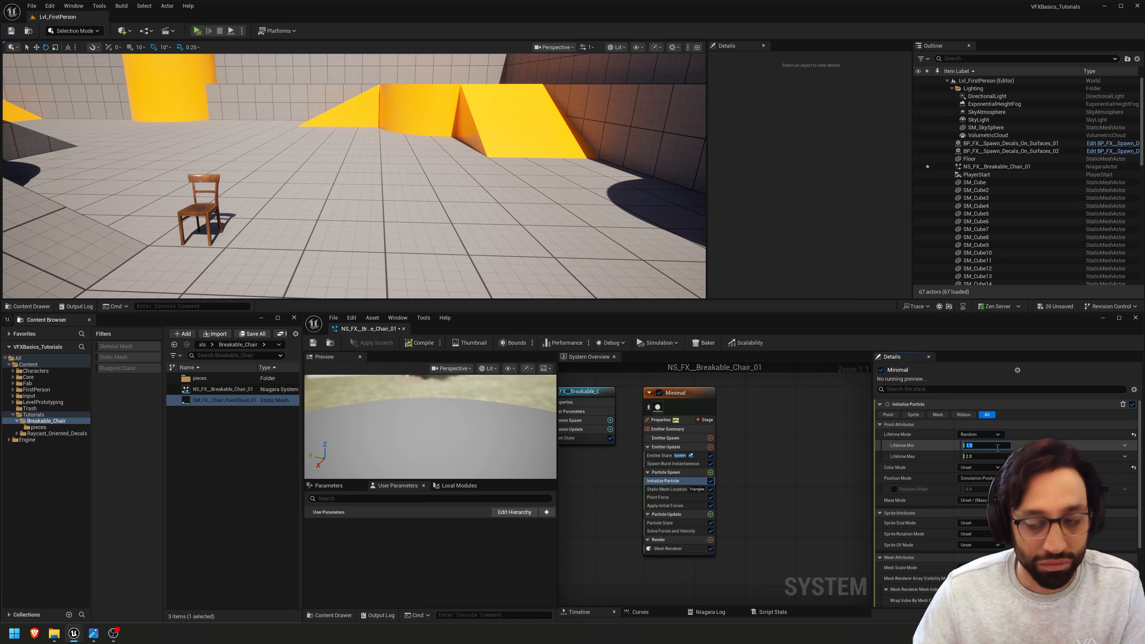
{"action": "type", "text": "0.5"}
{"action": "key", "text": "Tab"}
{"action": "type", "text": "1"}
{"action": "key", "text": "Return"}
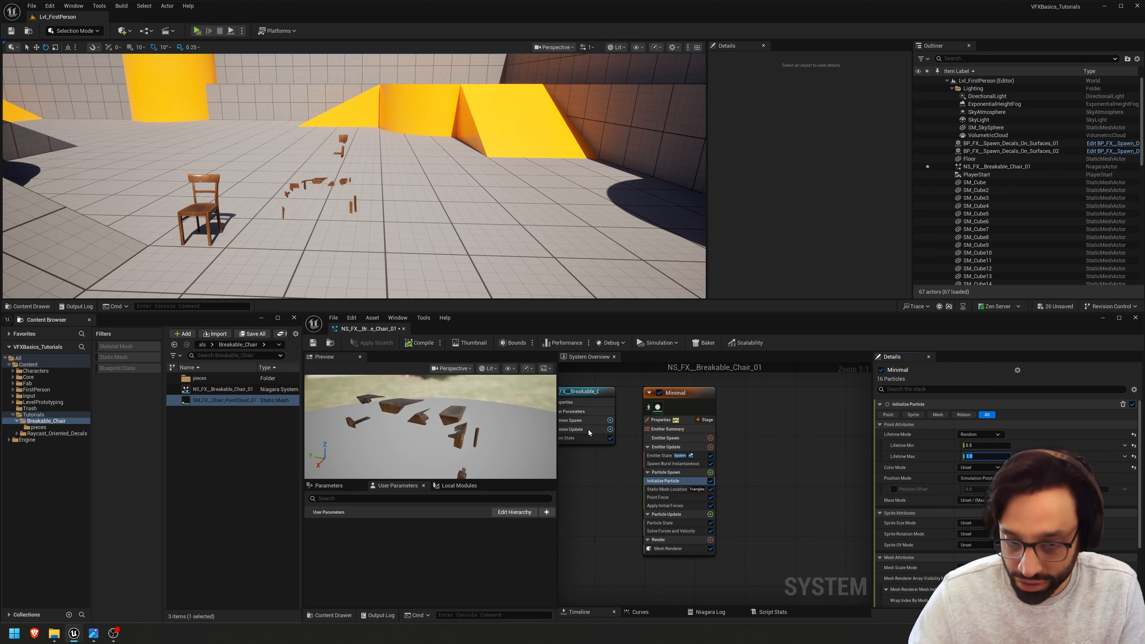
- Check the Emitter State life cycle settings and open the system's Loop Duration under System State
{"action": "right_click_drag", "start_coordinate": [589, 432], "coordinate": [603, 440]}
{"action": "left_click", "coordinate": [675, 463]}
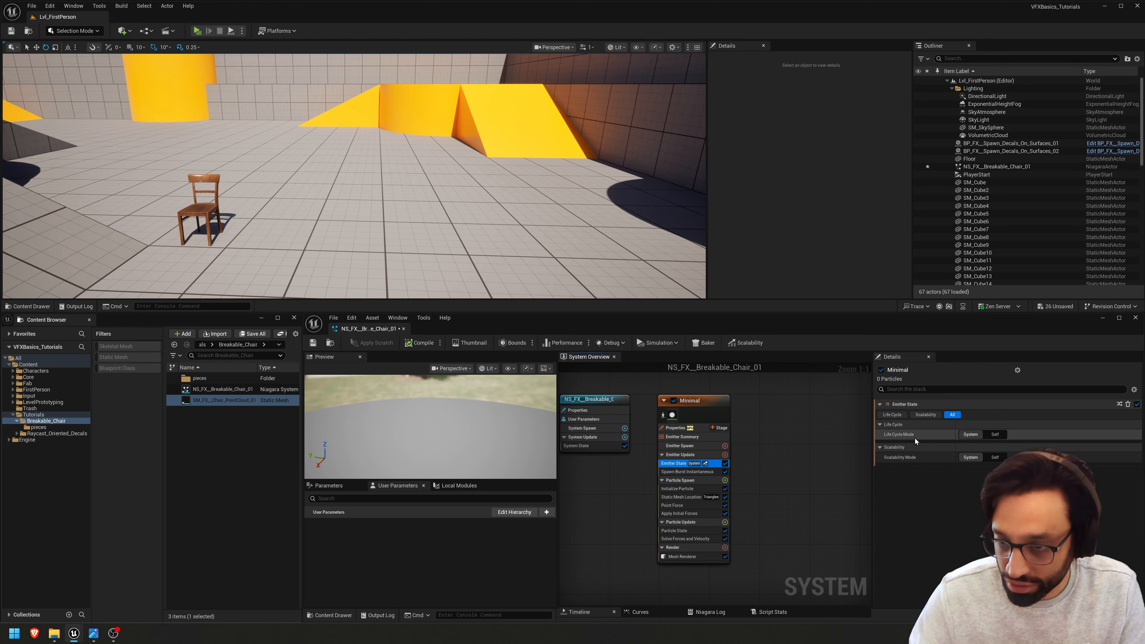
{"action": "right_click_drag", "start_coordinate": [762, 452], "coordinate": [788, 460]}
{"action": "left_click", "coordinate": [626, 408]}
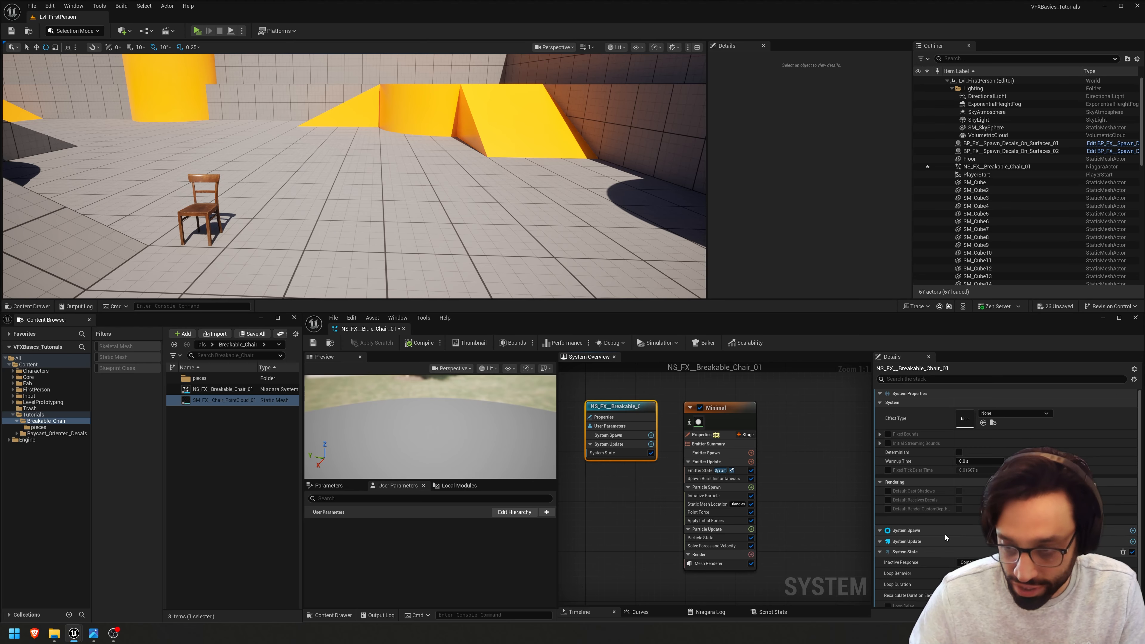
{"action": "scroll", "coordinate": [946, 538], "scroll_direction": "down", "scroll_amount": 2}
{"action": "left_click", "coordinate": [975, 579]}
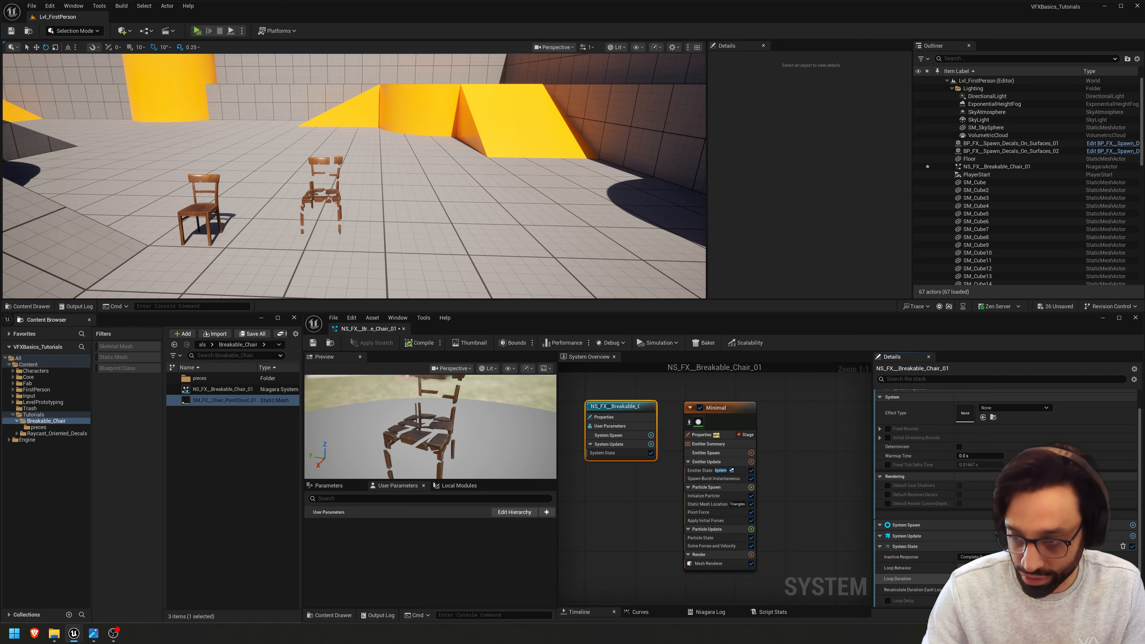
{"action": "right_click_drag", "start_coordinate": [397, 192], "coordinate": [447, 250]}
{"action": "key", "text": "w"}
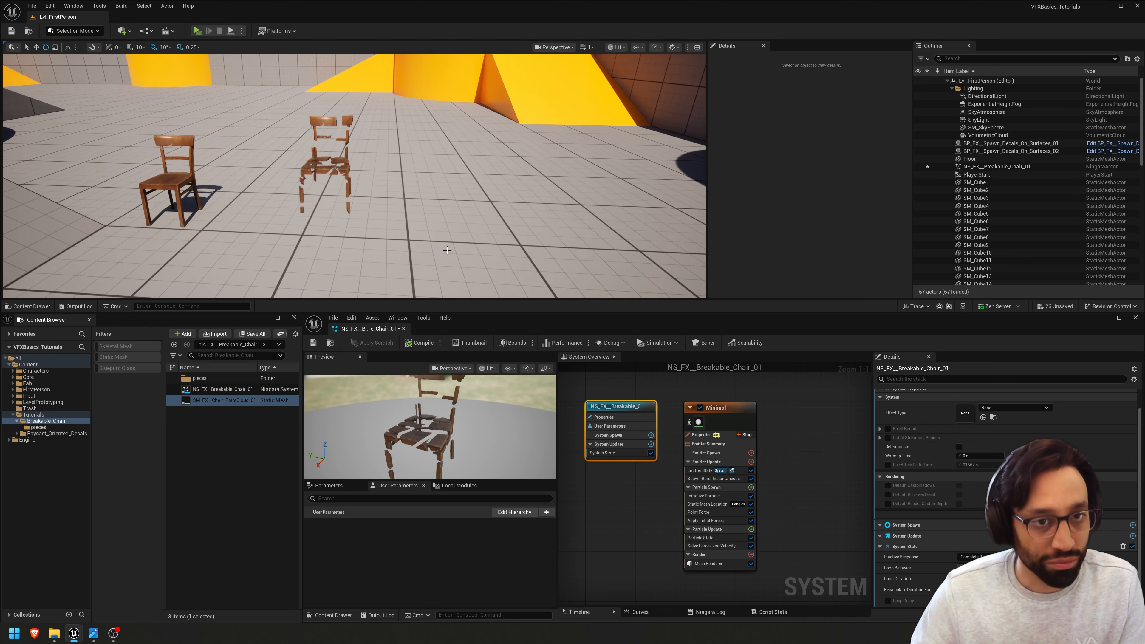
- Add a Scale Mesh Size module to the Minimal emitter's Particle Update stage
{"action": "left_click", "coordinate": [751, 529]}
{"action": "type", "text": "s"}
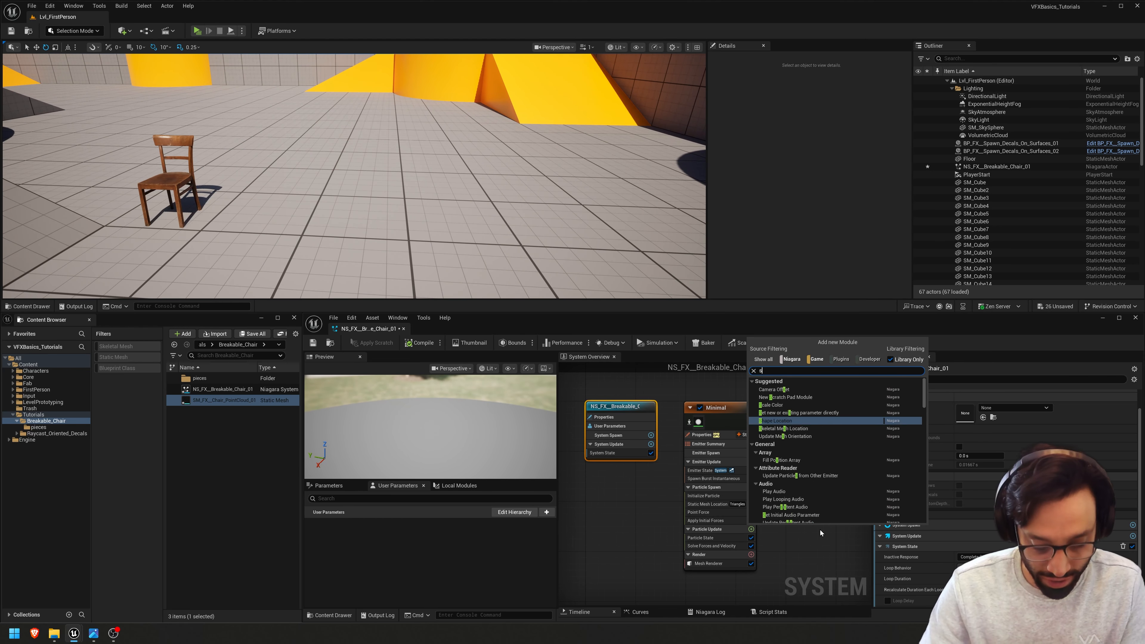
{"action": "type", "text": "cale mesh"}
{"action": "key", "text": "Return"}
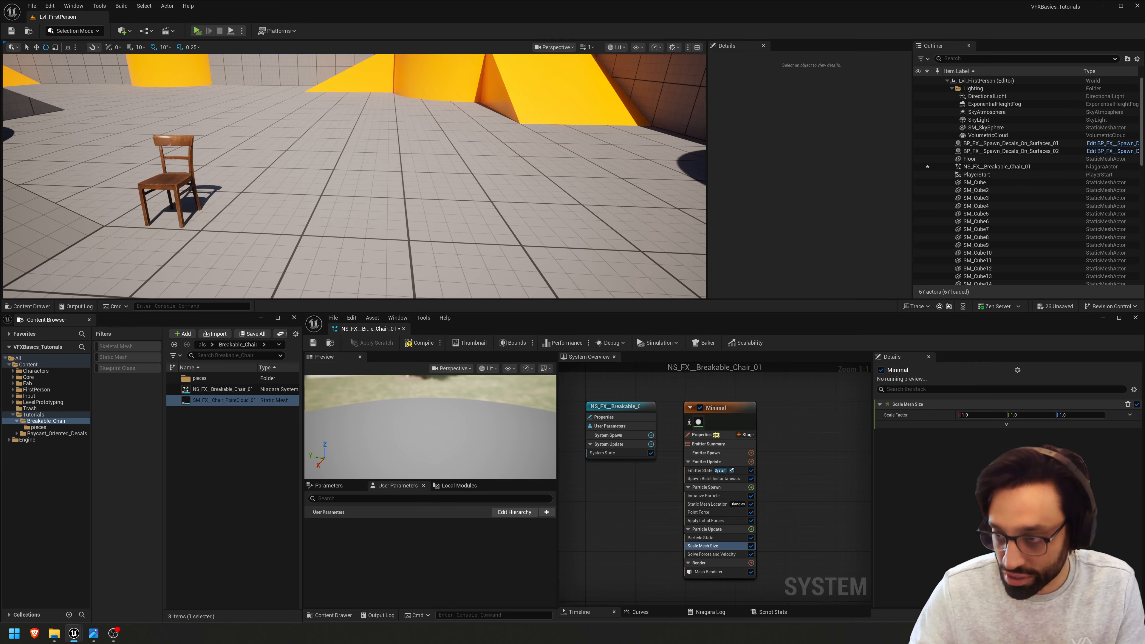
- Drive the Scale Mesh Size module's Scale Factor with Multiply Vector by Float, using Float from Curve for its Float
{"action": "left_click", "coordinate": [1130, 415]}
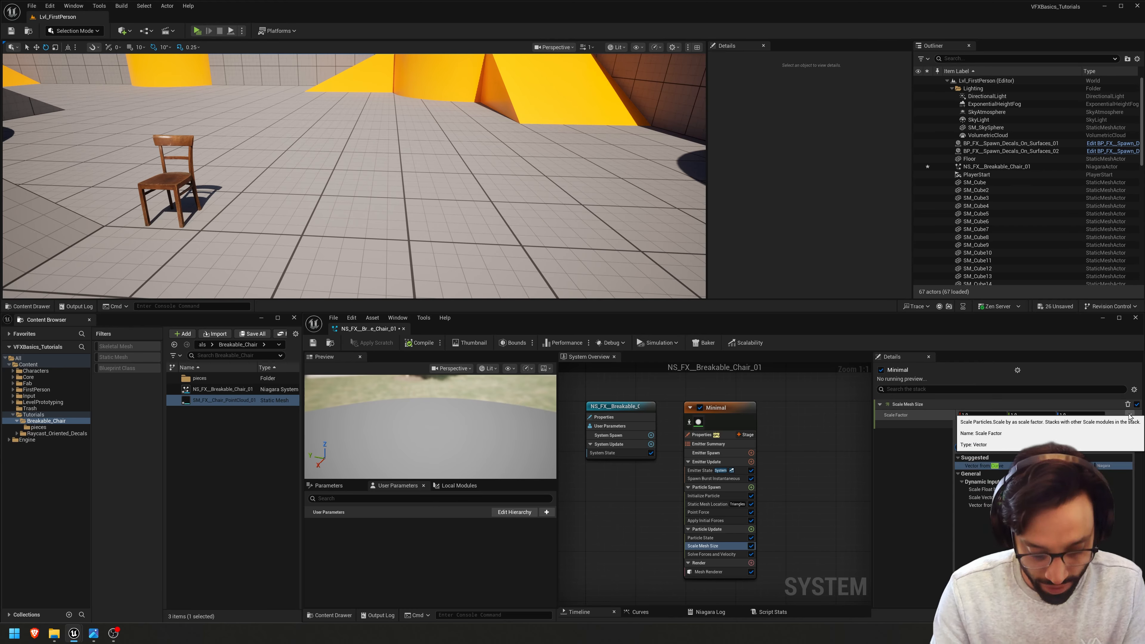
{"action": "type", "text": "multi"}
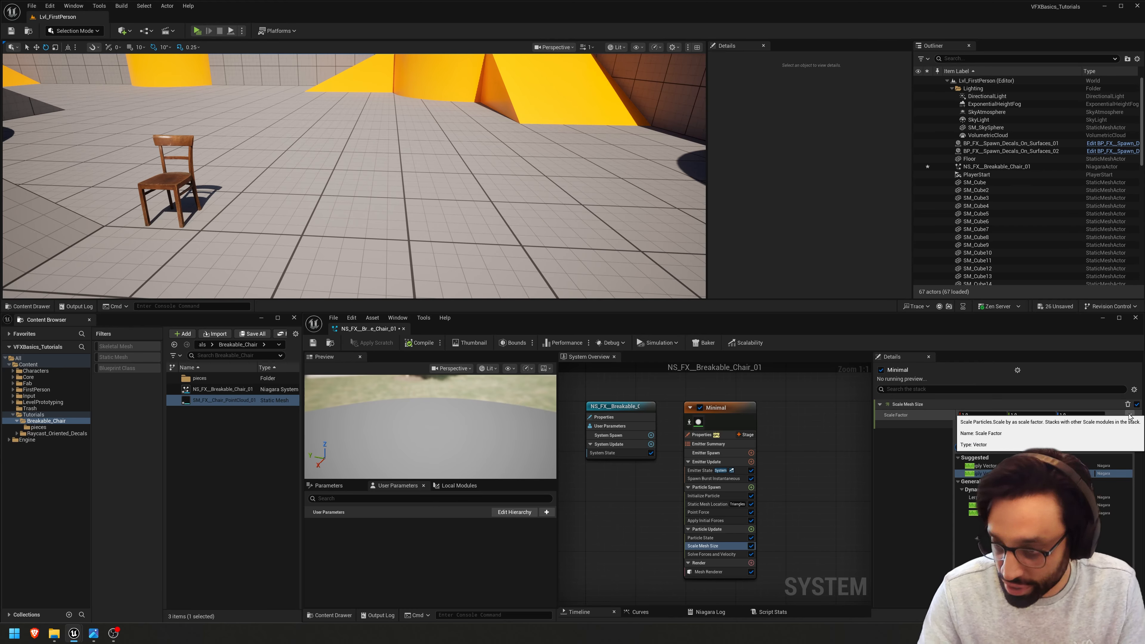
{"action": "key", "text": "Return"}
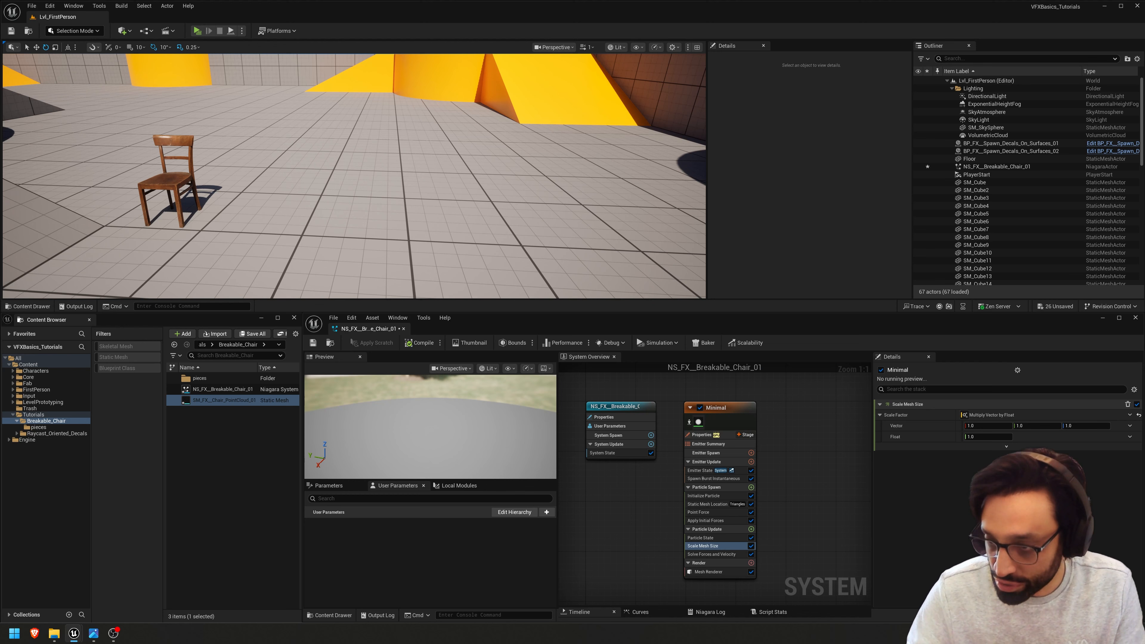
{"action": "left_click", "coordinate": [1129, 436]}
{"action": "type", "text": "curve"}
{"action": "key", "text": "Return"}
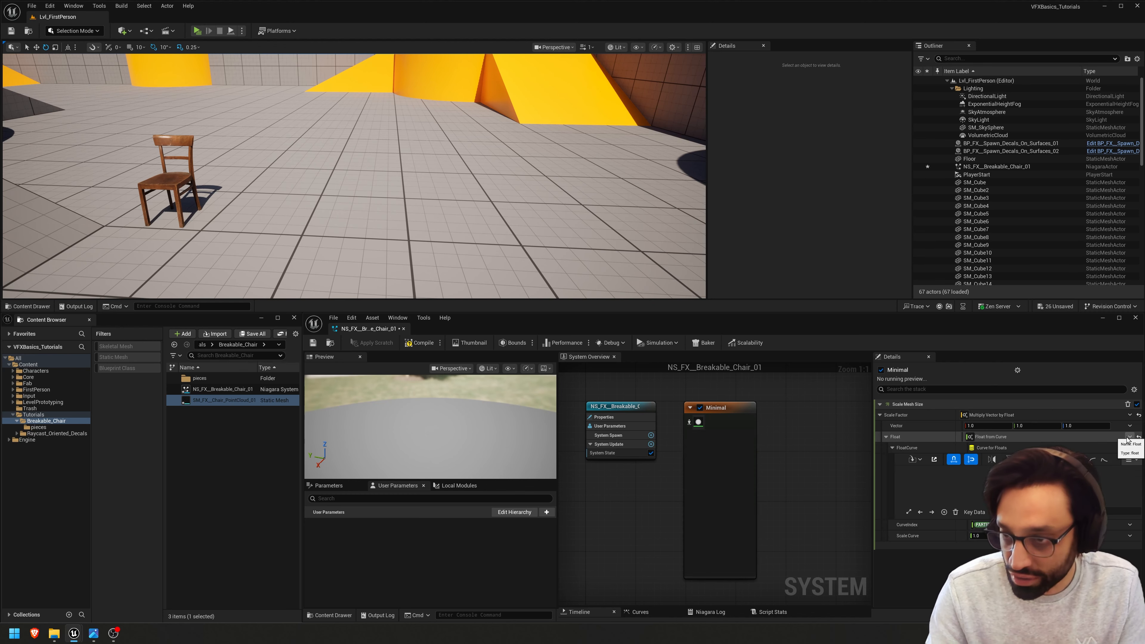
{"action": "mouse_move", "coordinate": [424, 204]}
{"action": "right_mouse_down"}
{"action": "mouse_move", "coordinate": [408, 183]}
{"action": "mouse_move", "coordinate": [411, 244]}
{"action": "mouse_move", "coordinate": [424, 205]}
{"action": "right_mouse_up"}
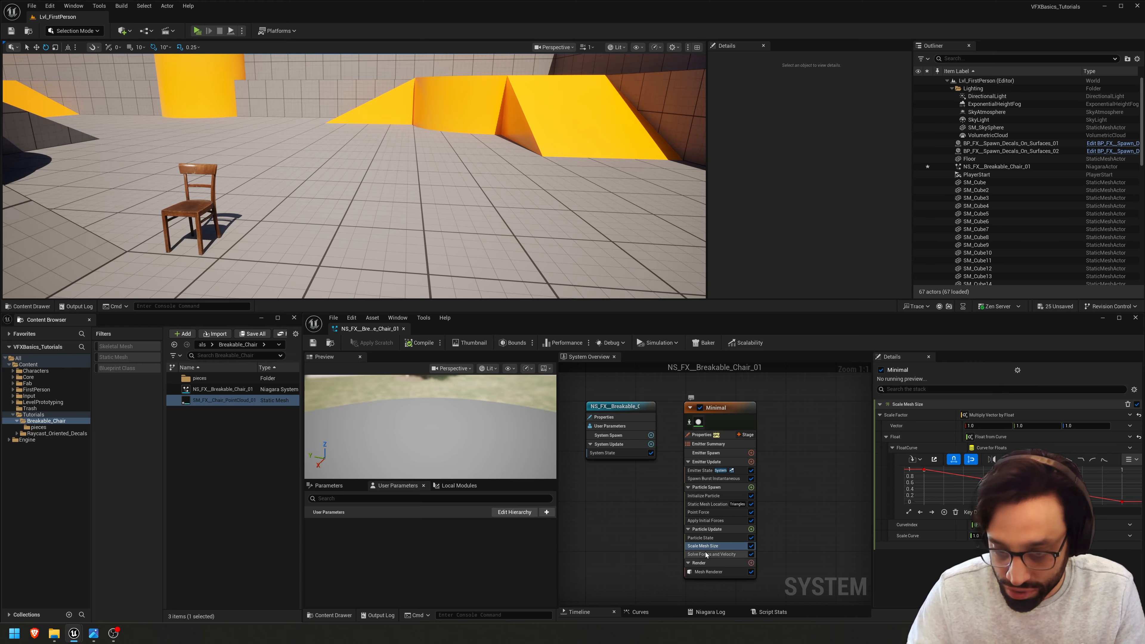
- Set Mesh Scale Mode to Uniform in Initialize Particle
{"action": "left_click", "coordinate": [730, 497]}
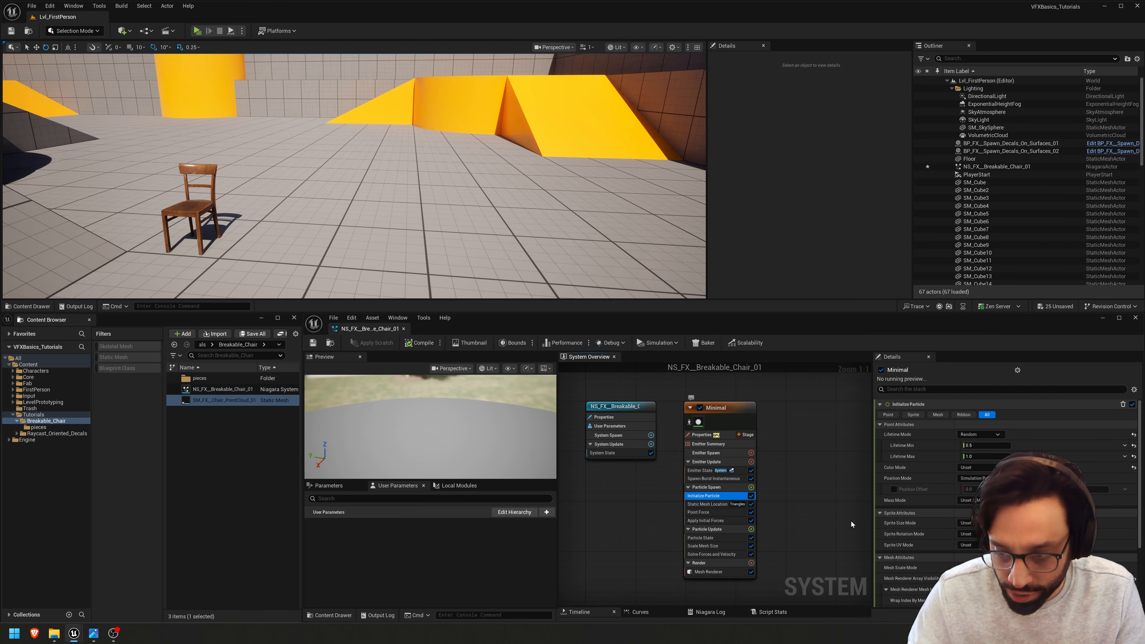
{"action": "scroll", "coordinate": [956, 535], "scroll_direction": "down", "scroll_amount": 3}
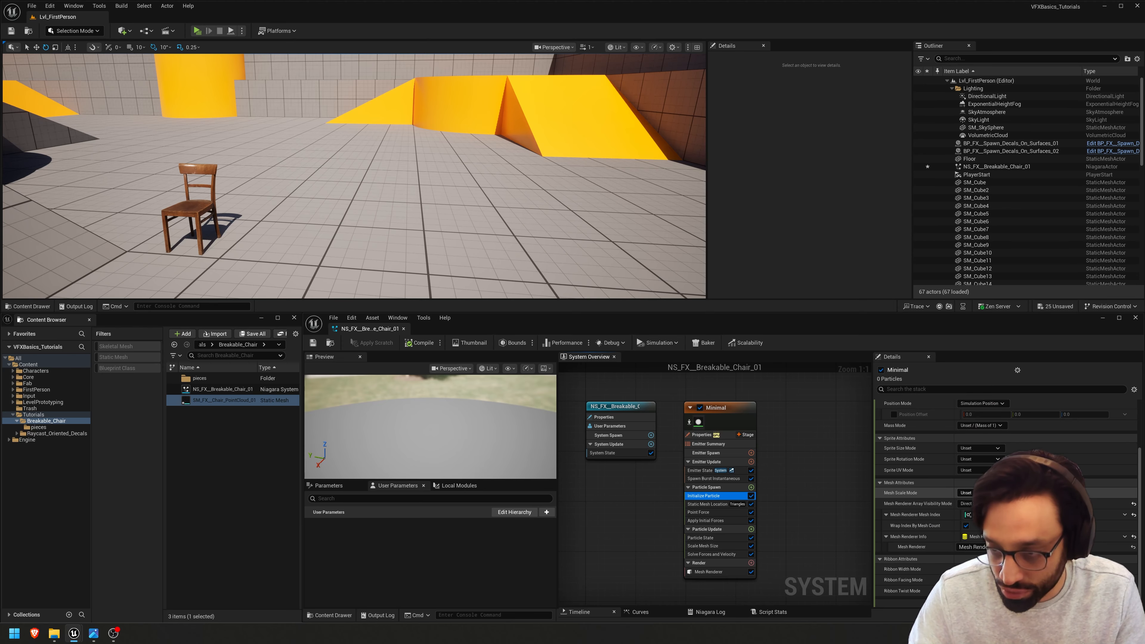
{"action": "left_click", "coordinate": [969, 514]}
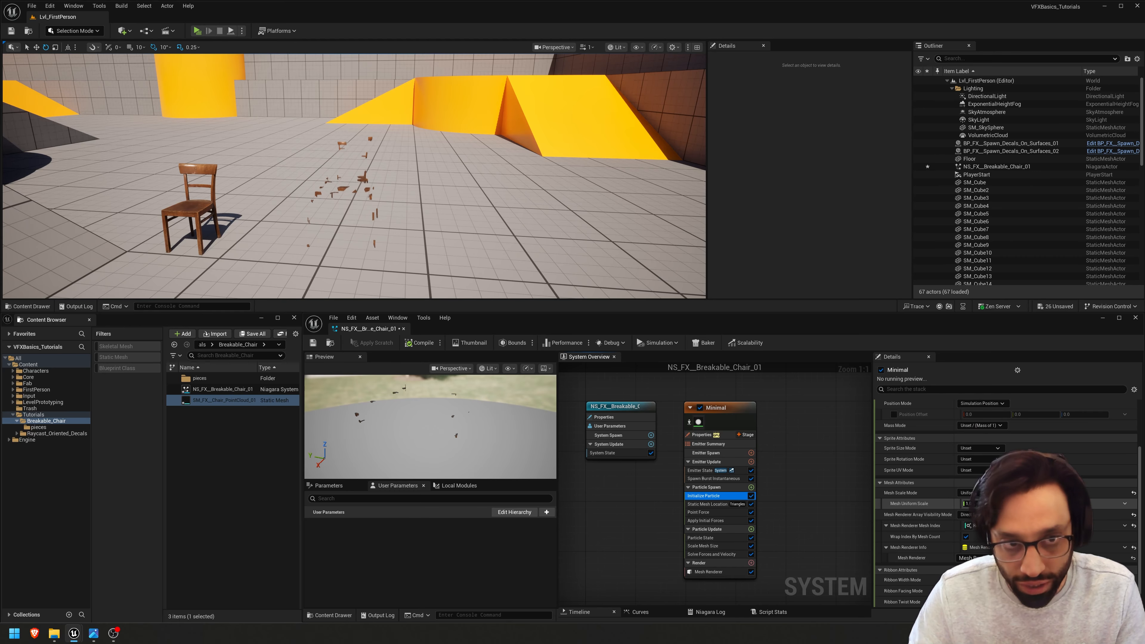
{"action": "key", "text": "w"}
{"action": "right_click_drag", "start_coordinate": [444, 221], "coordinate": [444, 236]}
- Adjust a key on the FloatCurve of the Scale Mesh Size module
{"action": "left_click", "coordinate": [715, 546]}
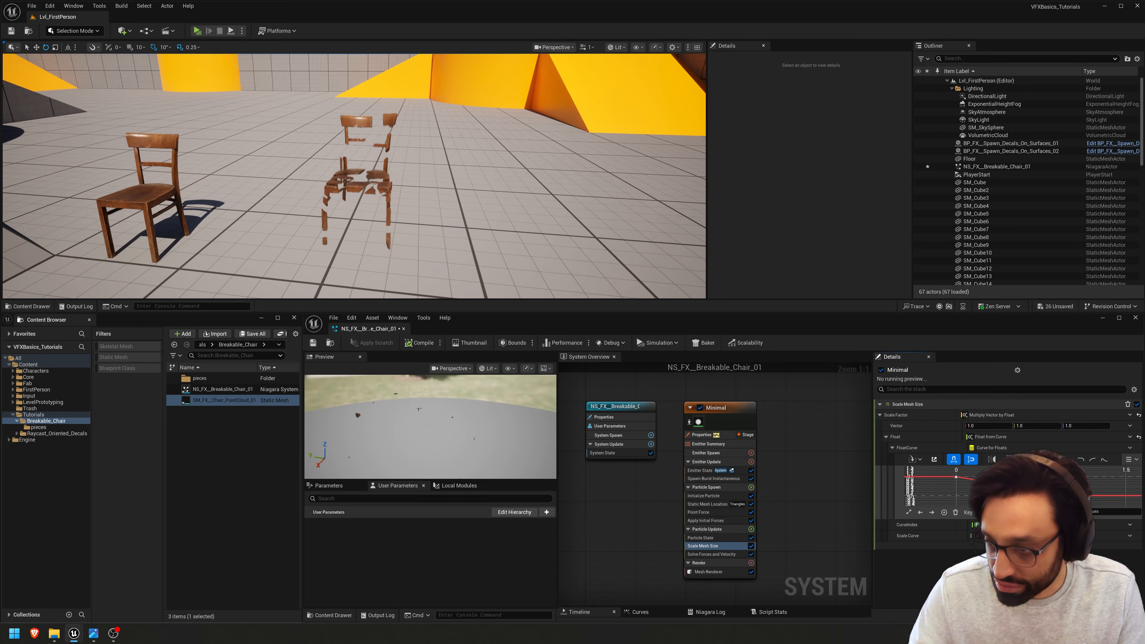
{"action": "right_click", "coordinate": [1116, 509]}
{"action": "left_click", "coordinate": [1051, 369]}
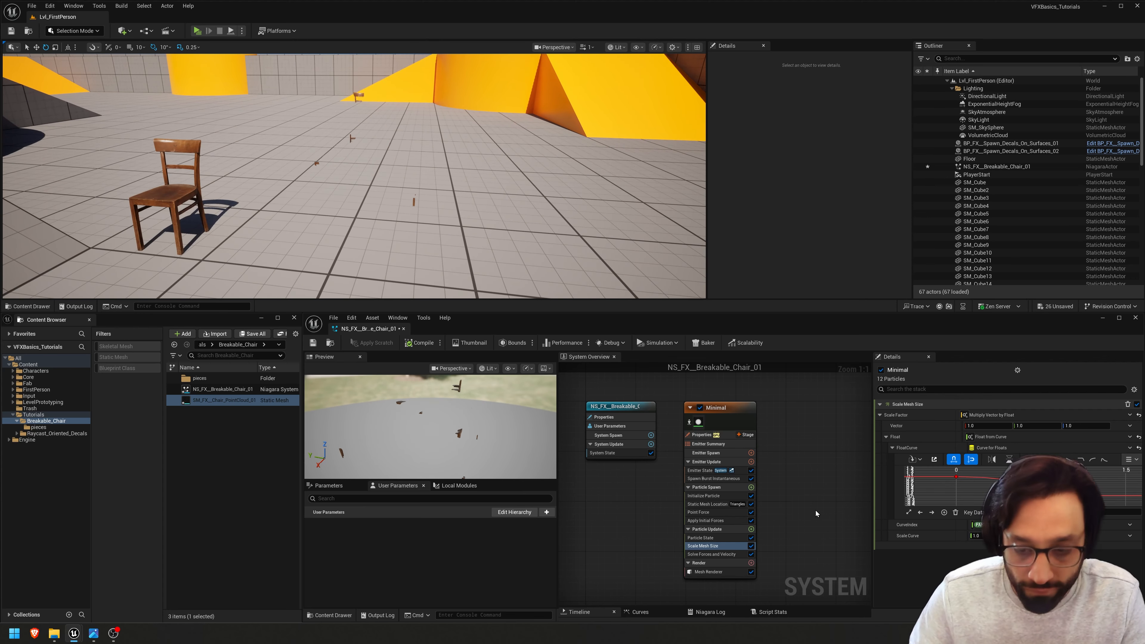
- Assign the Add Vector dynamic input to the Point Force module's Force Origin
{"action": "right_click_drag", "start_coordinate": [817, 514], "coordinate": [815, 482]}
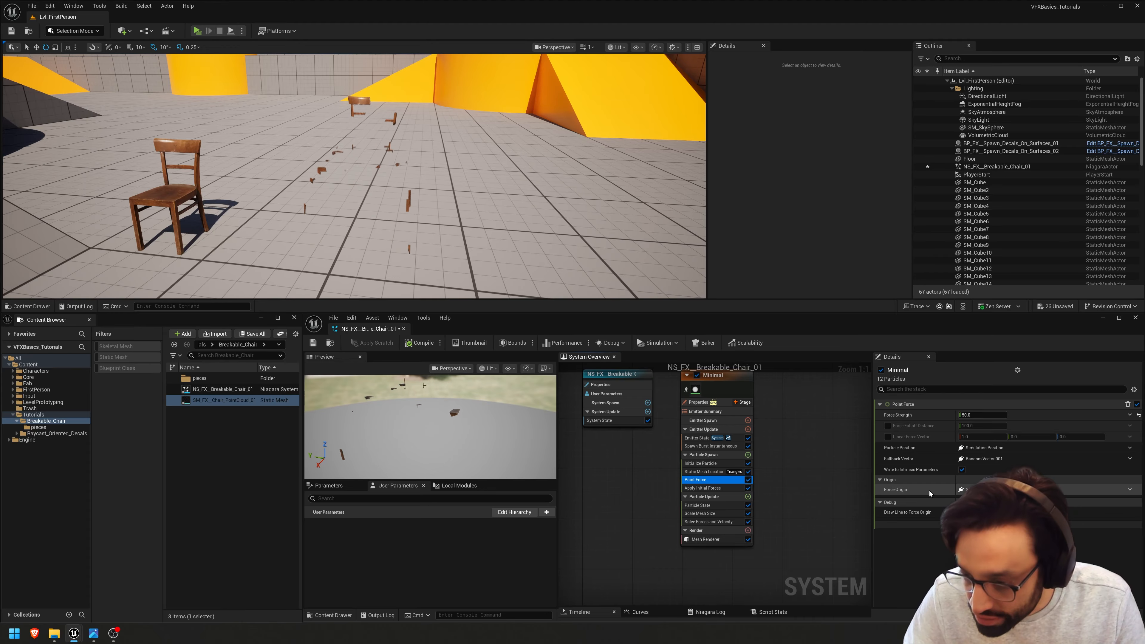
{"action": "left_click", "coordinate": [1130, 491]}
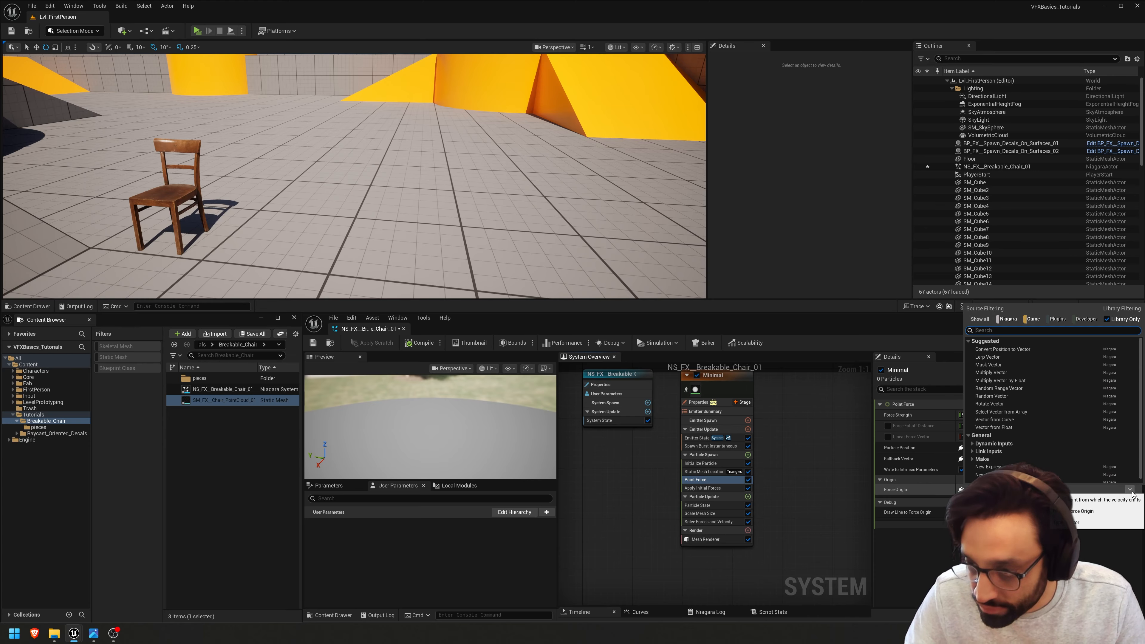
{"action": "type", "text": "add"}
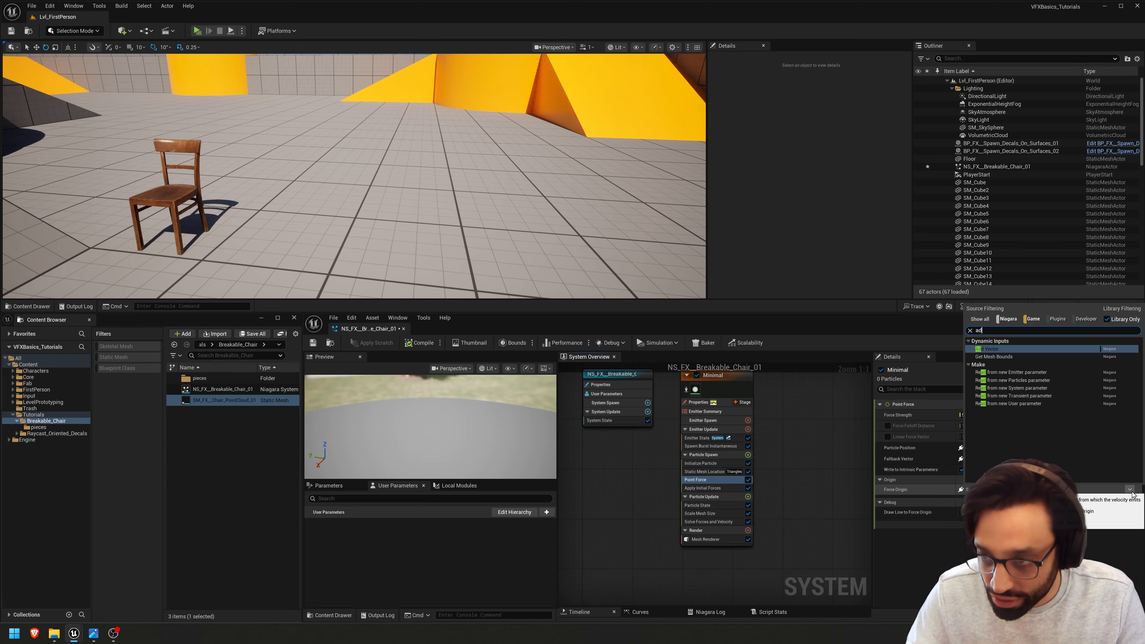
{"action": "left_click", "coordinate": [1003, 346]}
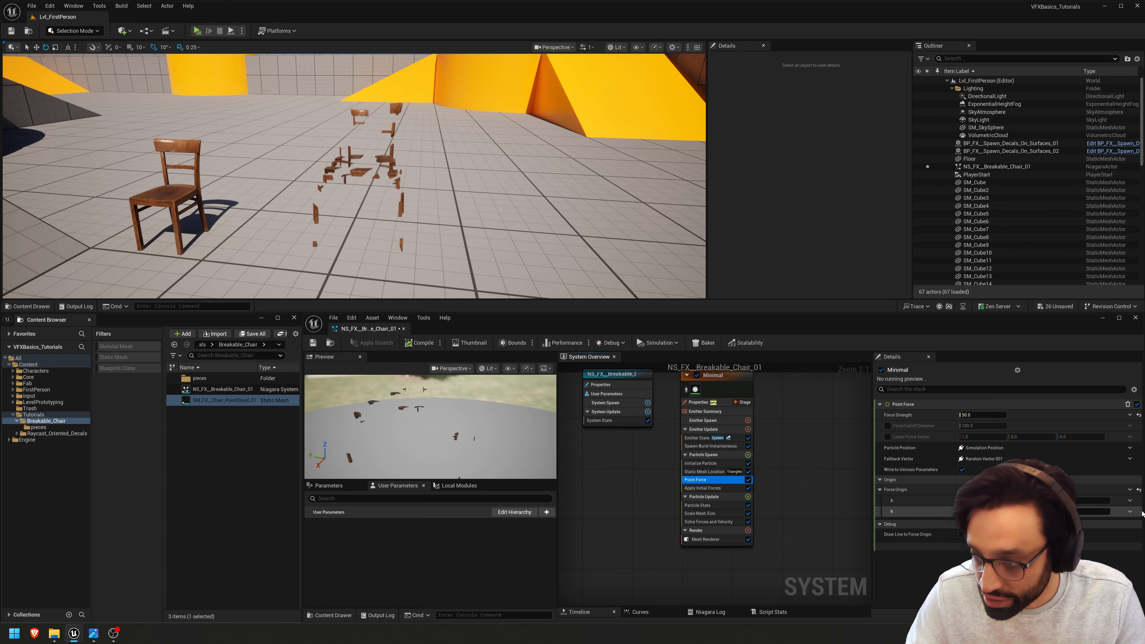
- Set Force Origin's A vector to Convert Position to Vector, link its Input Position to the Engine Emitter SimulationPosition, and save the system
{"action": "left_click", "coordinate": [1130, 501]}
{"action": "type", "text": "posit"}
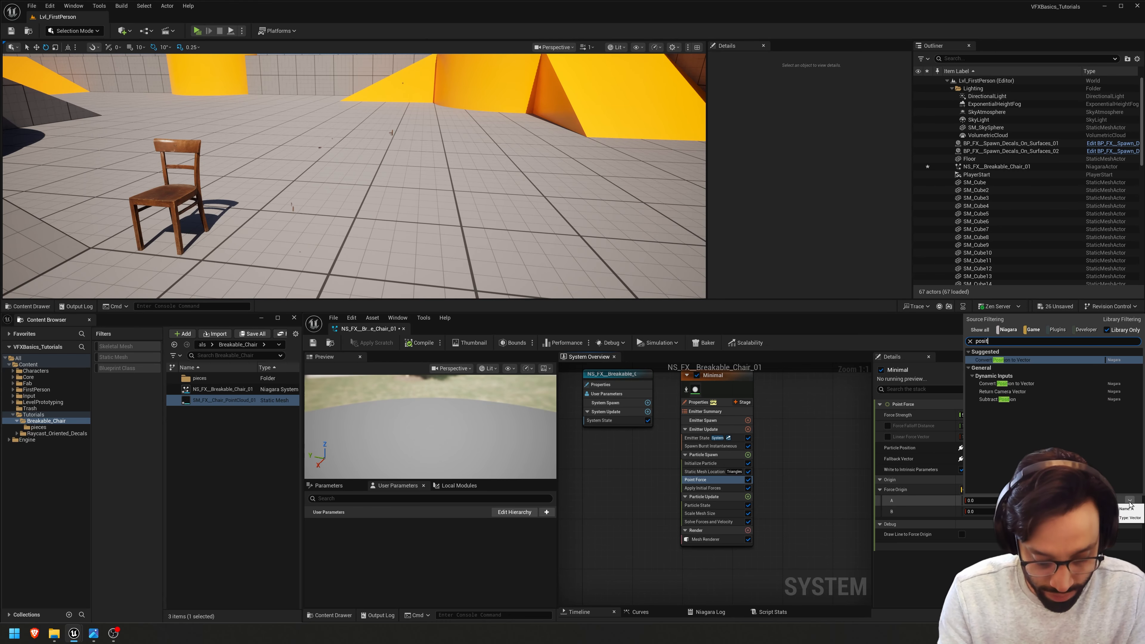
{"action": "type", "text": "ion to"}
{"action": "key", "text": "Return"}
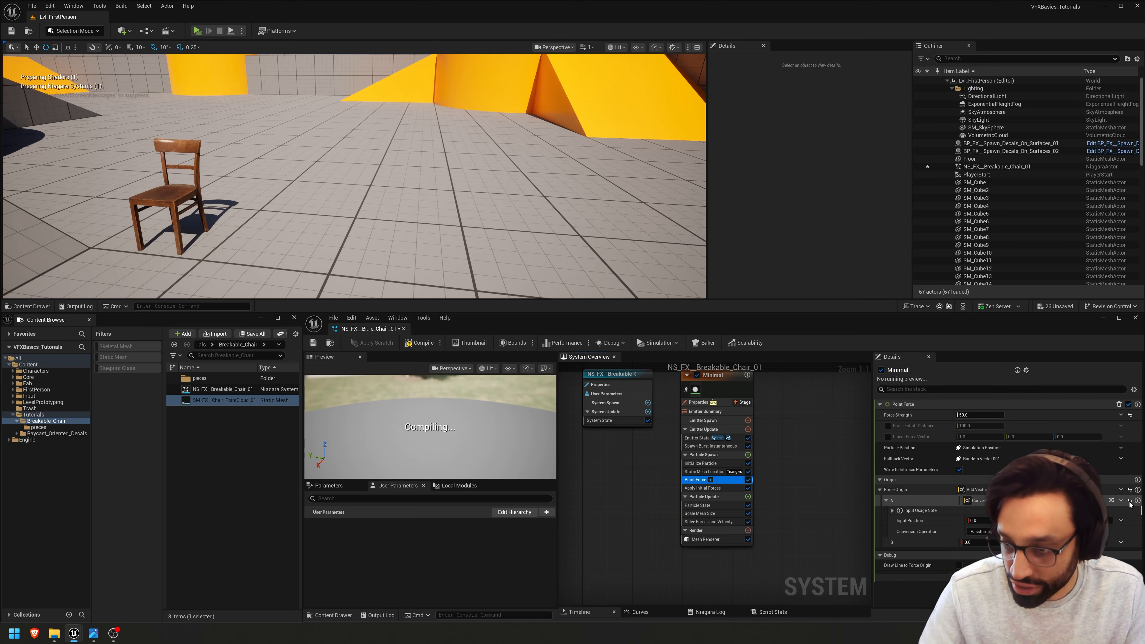
{"action": "left_click", "coordinate": [1121, 521]}
{"action": "type", "text": "emitter"}
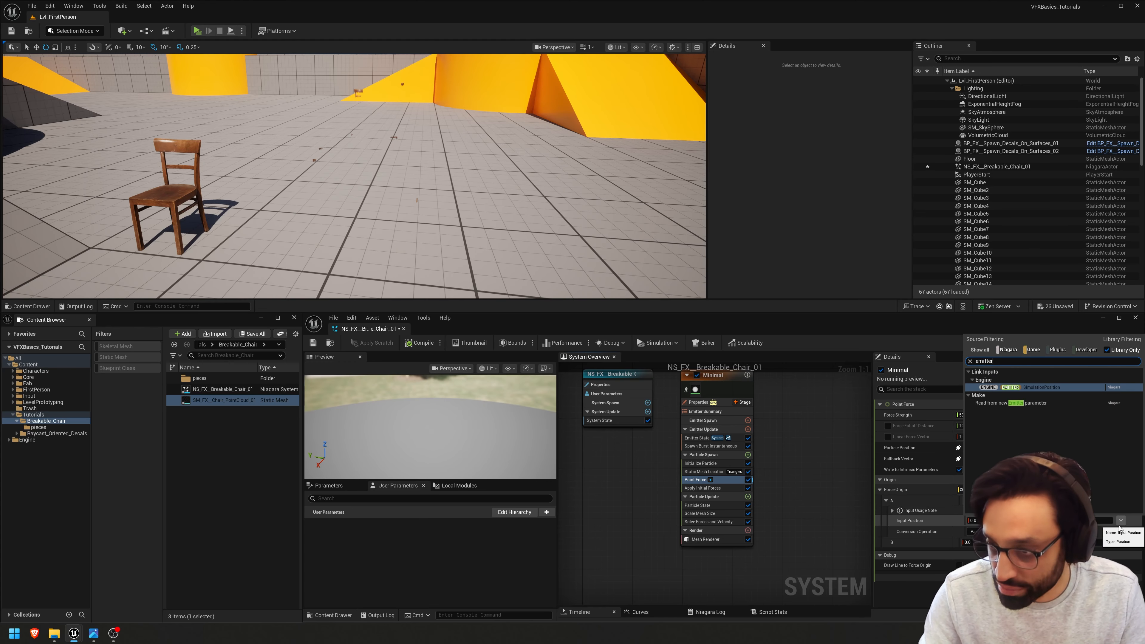
{"action": "left_click", "coordinate": [1041, 387]}
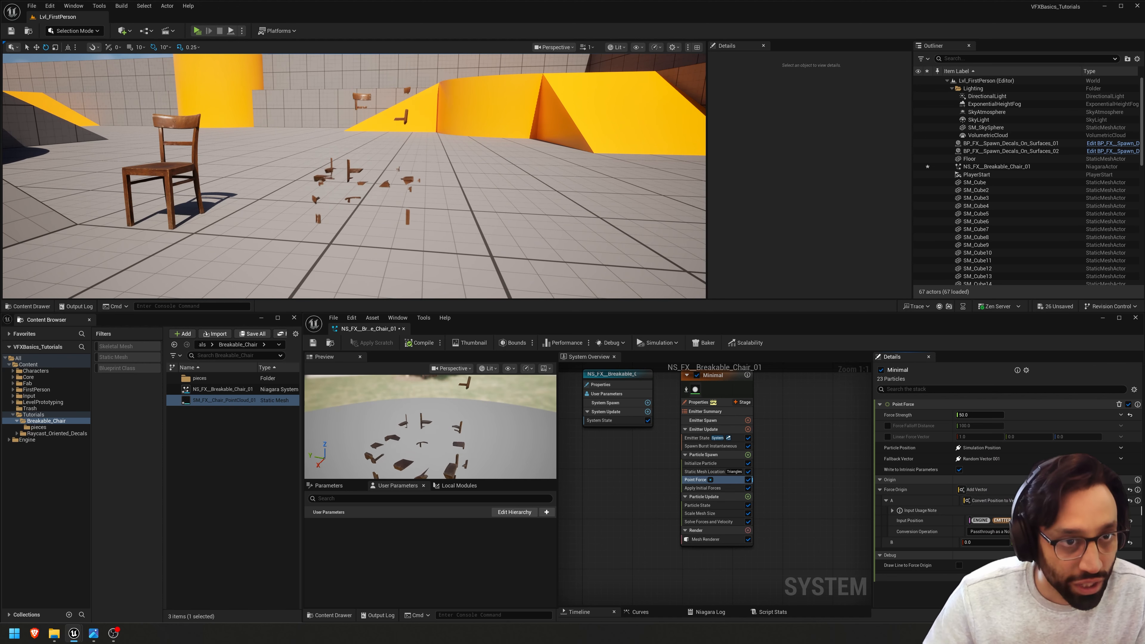
{"action": "right_click_drag", "start_coordinate": [511, 254], "coordinate": [336, 174]}
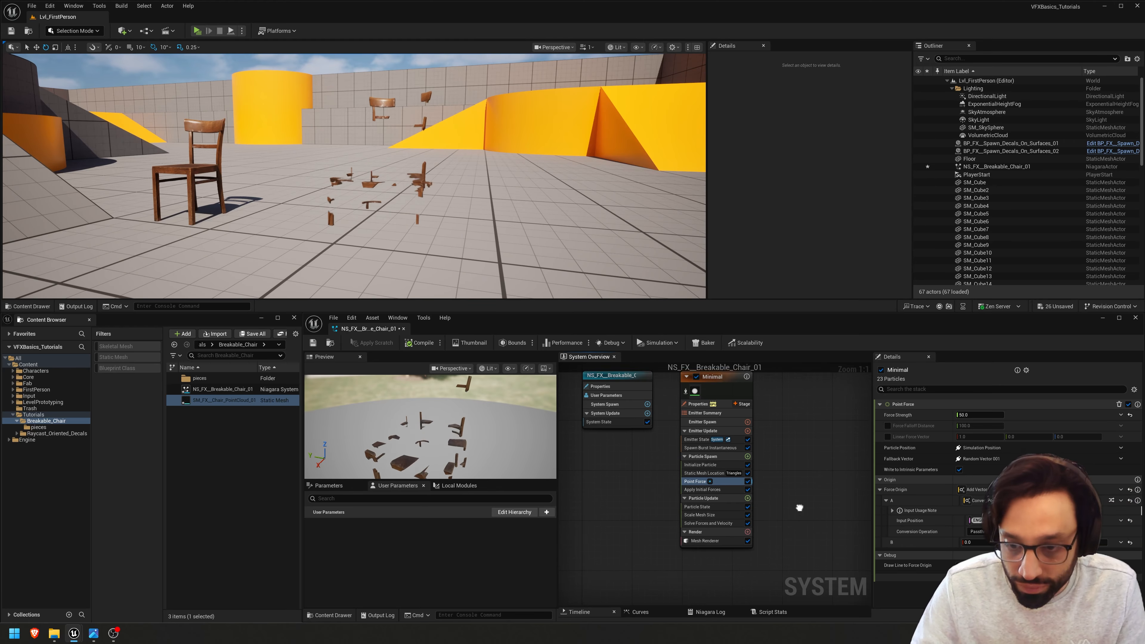
{"action": "key", "text": "ctrl+s"}
- Add Gravity Force and Collision modules to the Minimal emitter's Particle Update stage
{"action": "left_click", "coordinate": [743, 504]}
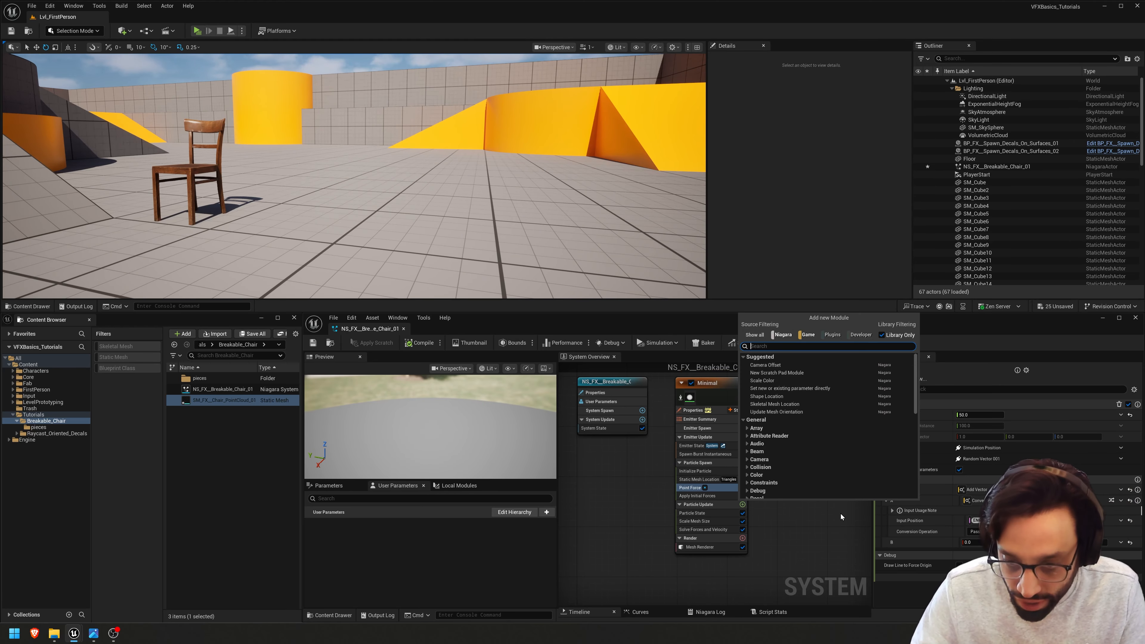
{"action": "type", "text": "gravi"}
{"action": "key", "text": "Return"}
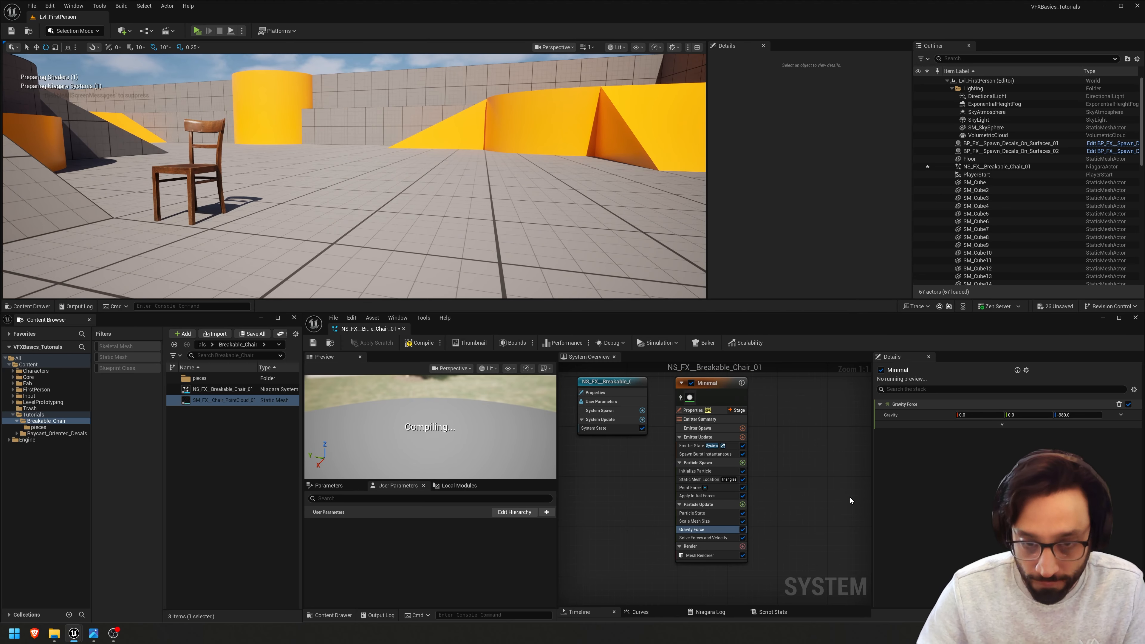
{"action": "left_click", "coordinate": [743, 505]}
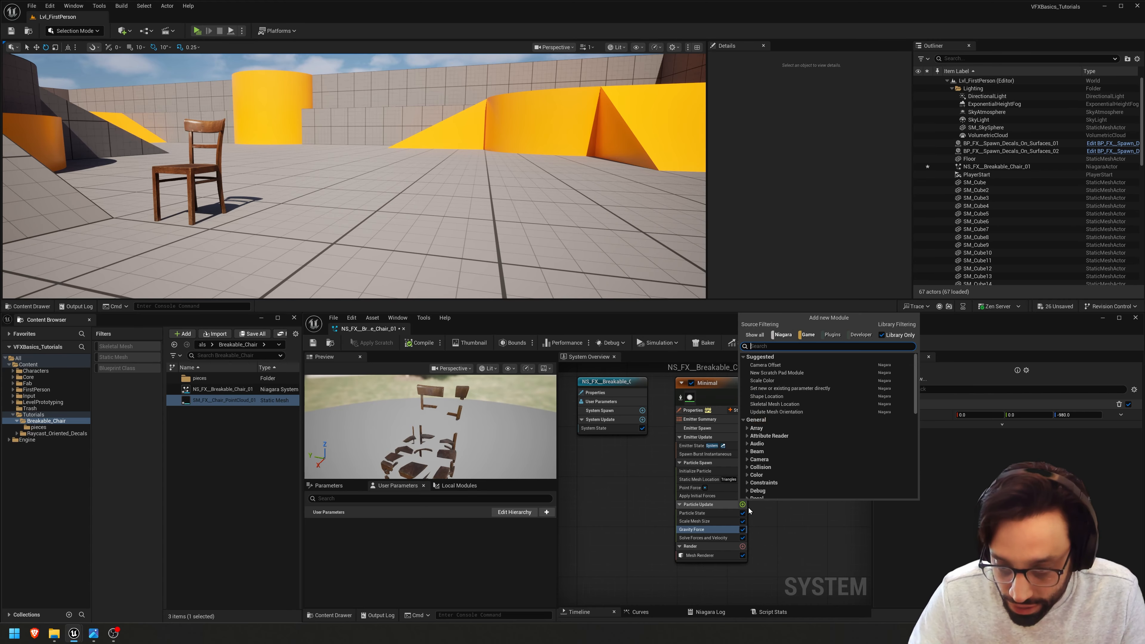
{"action": "type", "text": "coll"}
{"action": "key", "text": "Return"}
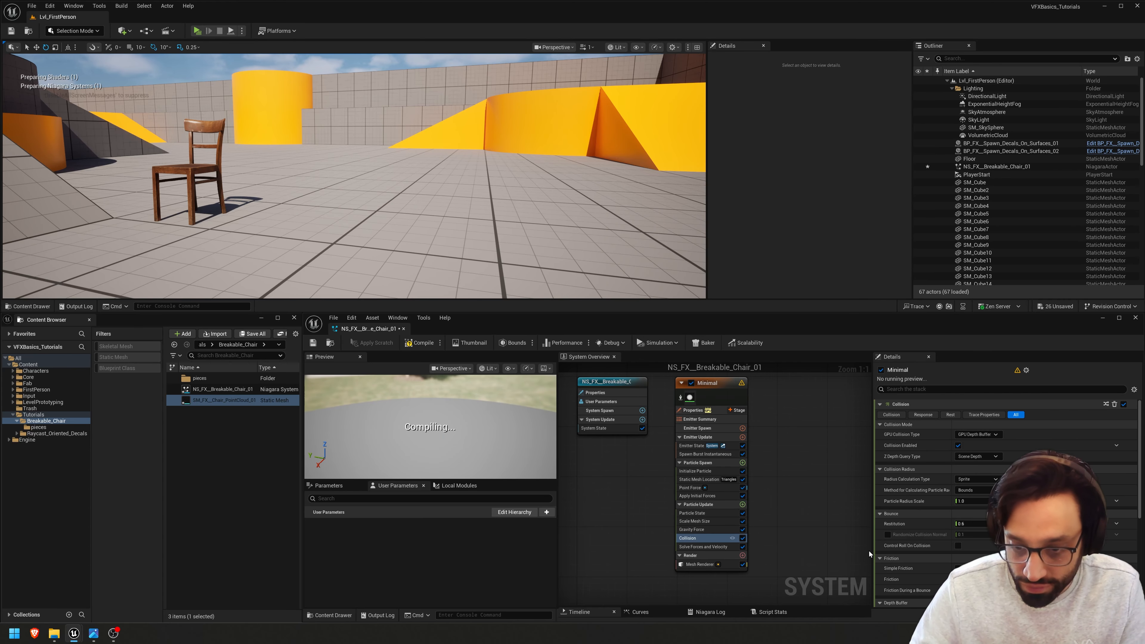
- Add a Mesh Rotation Force module to the Minimal emitter's Particle Spawn stage, placed before Apply Initial Forces
{"action": "right_click_drag", "start_coordinate": [466, 208], "coordinate": [462, 214]}
{"action": "left_click", "coordinate": [721, 565]}
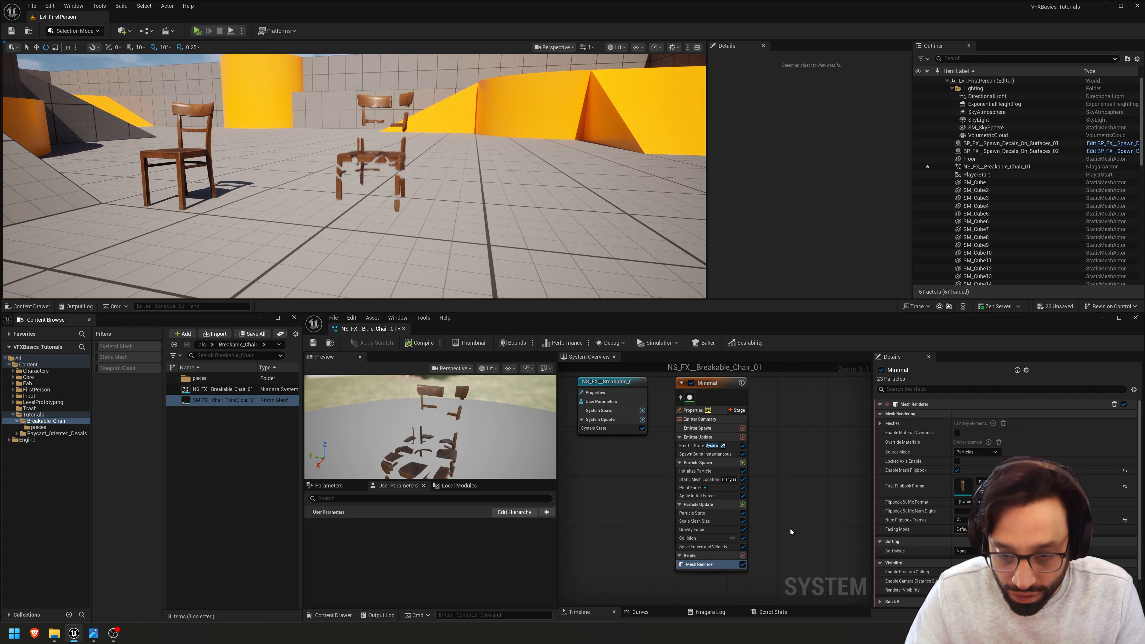
{"action": "left_click", "coordinate": [743, 463]}
{"action": "type", "text": "ini"}
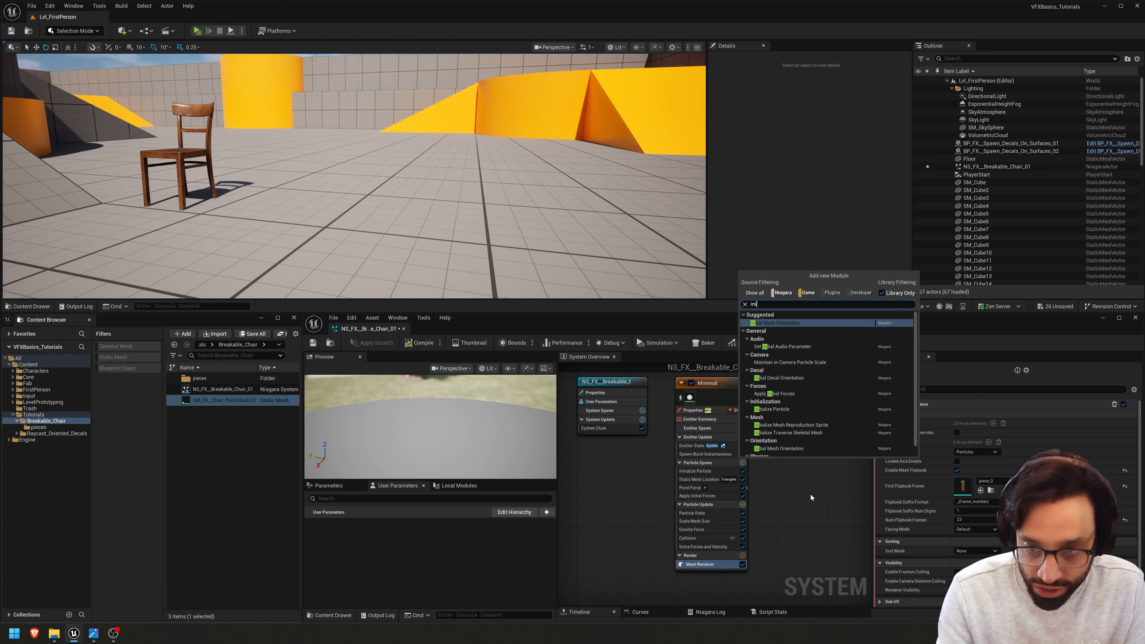
{"action": "type", "text": "tial mesh"}
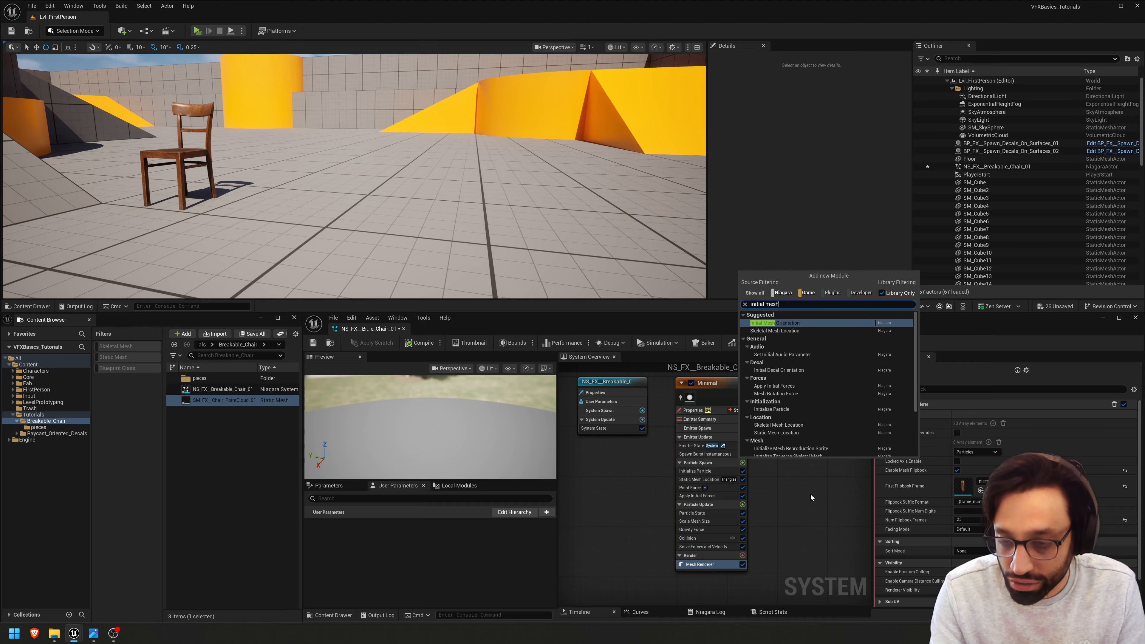
{"action": "type", "text": " force"}
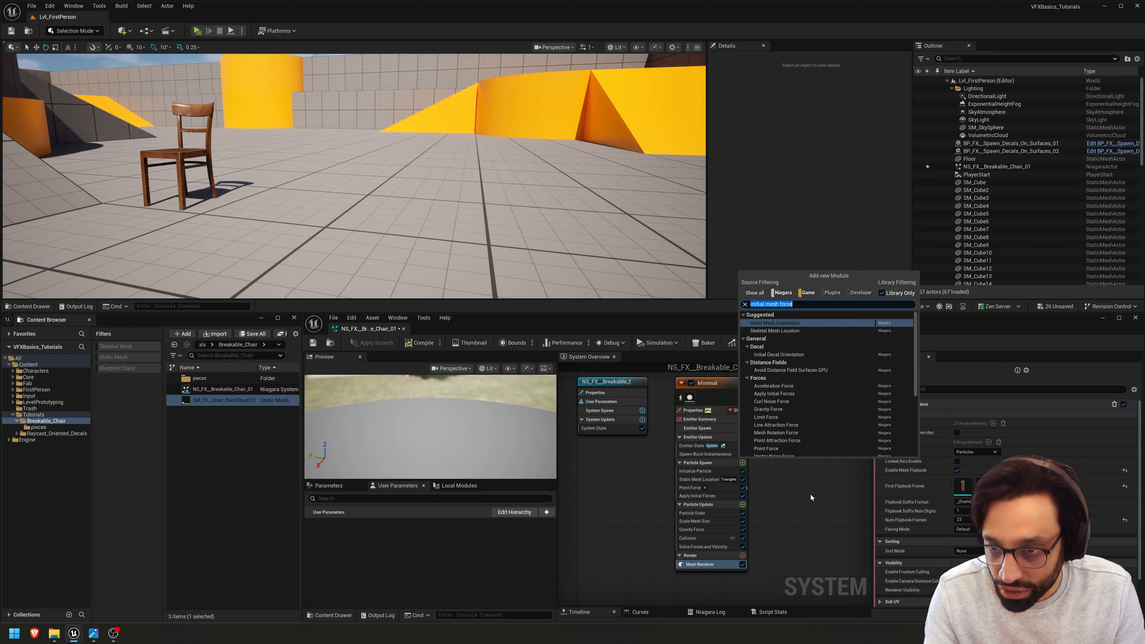
{"action": "type", "text": "rotation for"}
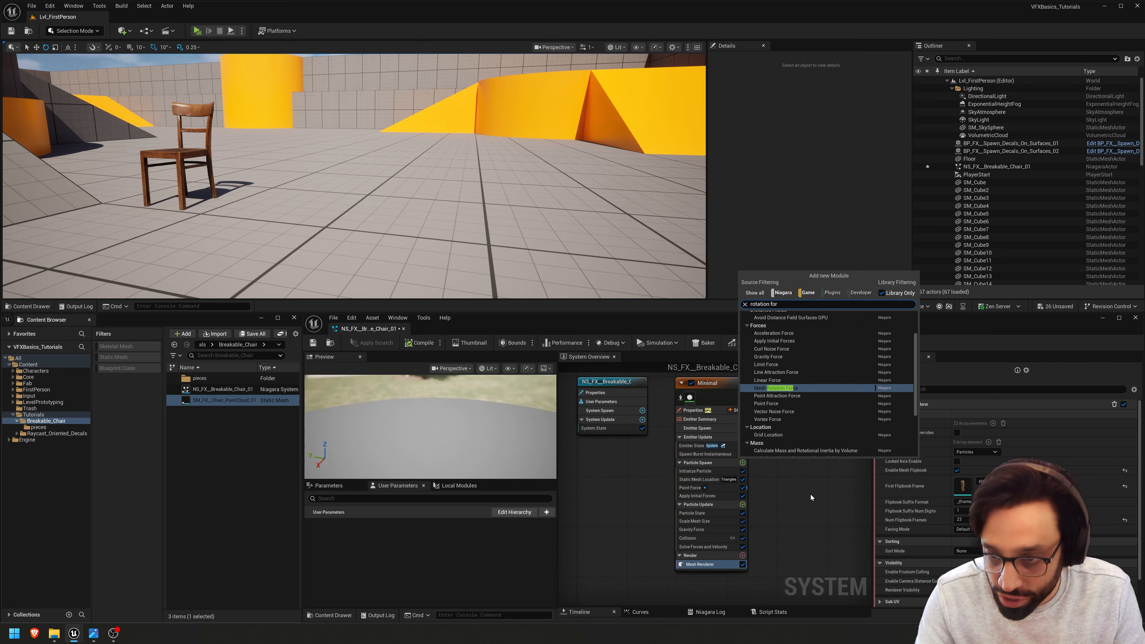
{"action": "key", "text": "Return"}
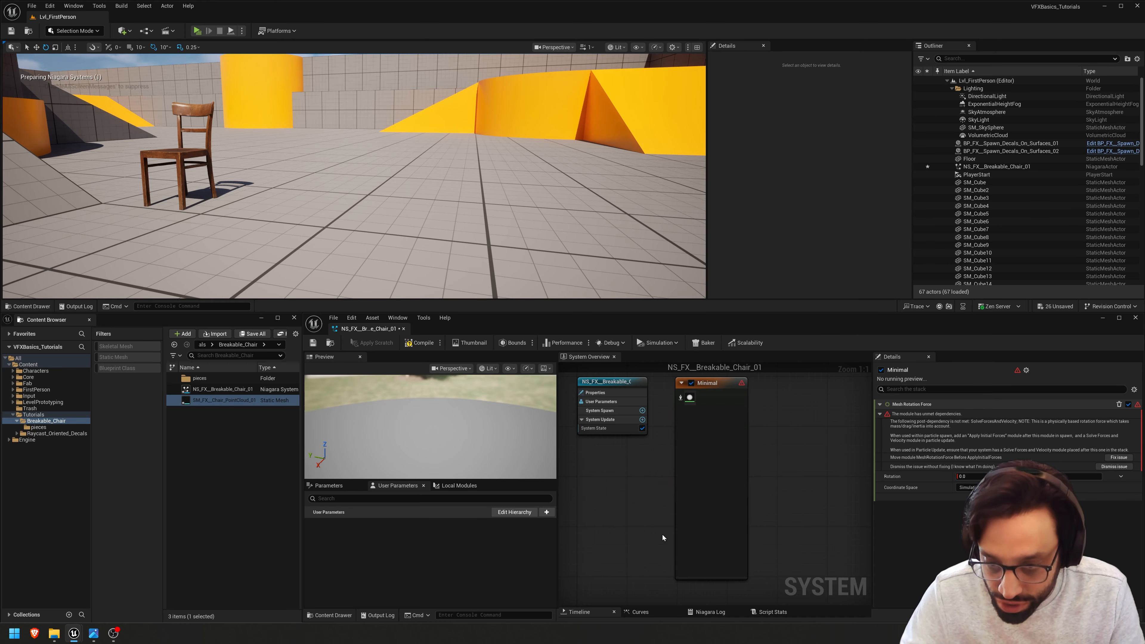
{"action": "left_click_drag", "start_coordinate": [700, 497], "coordinate": [713, 502]}
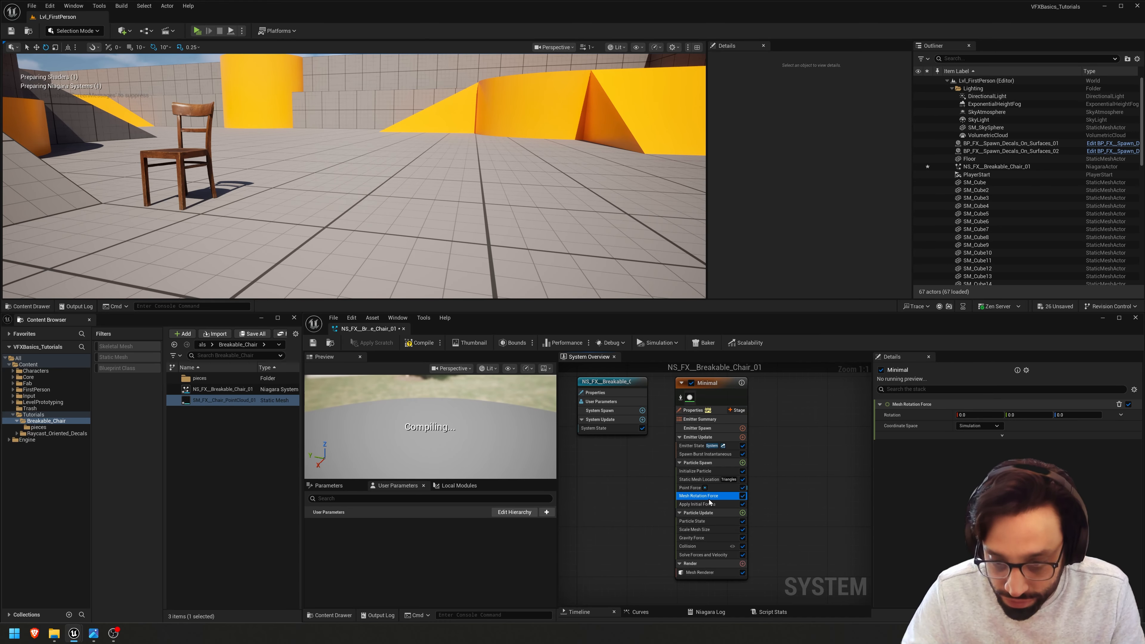
- Assign Multiply Vector by Float to the Mesh Rotation Force's Rotation and Random Range Vector to its Vector input
{"action": "left_click", "coordinate": [1122, 416]}
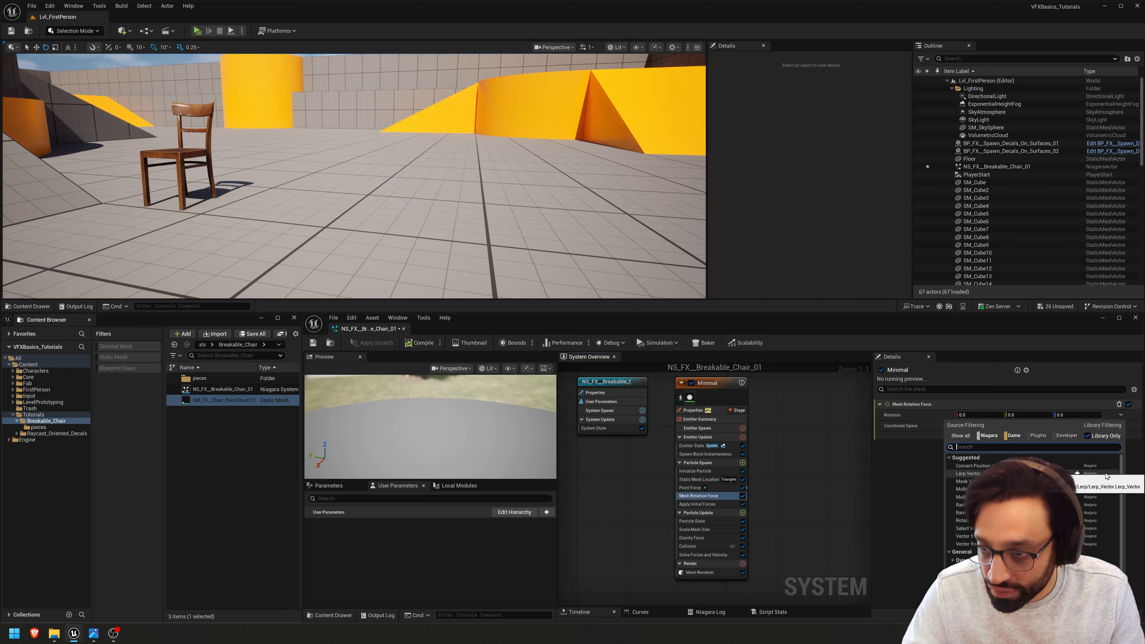
{"action": "type", "text": "multi"}
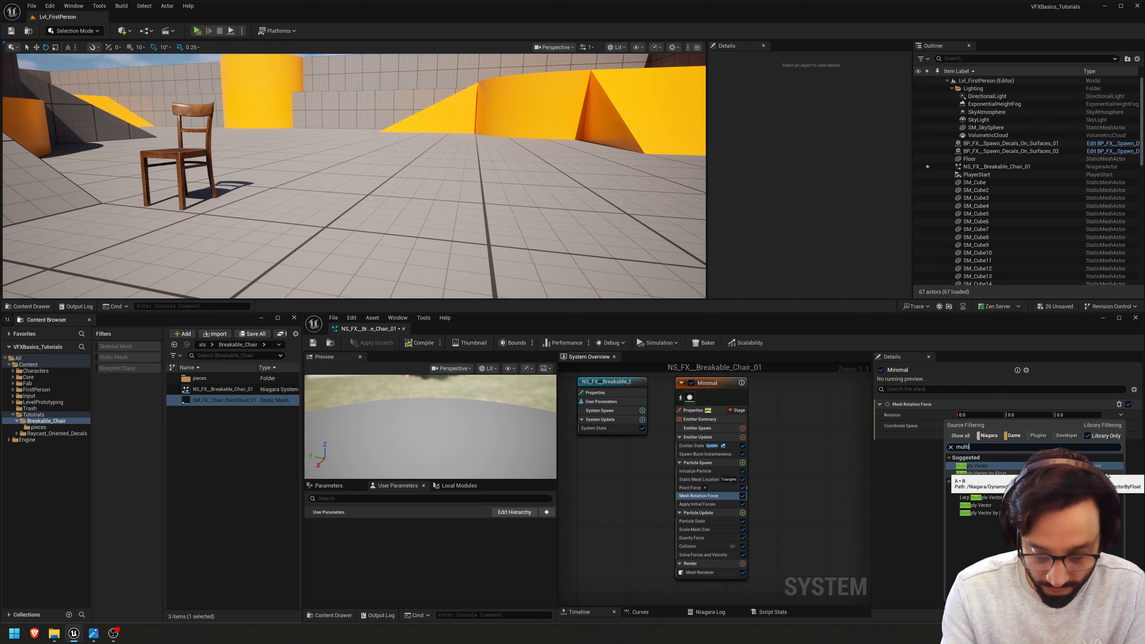
{"action": "left_click", "coordinate": [1107, 473]}
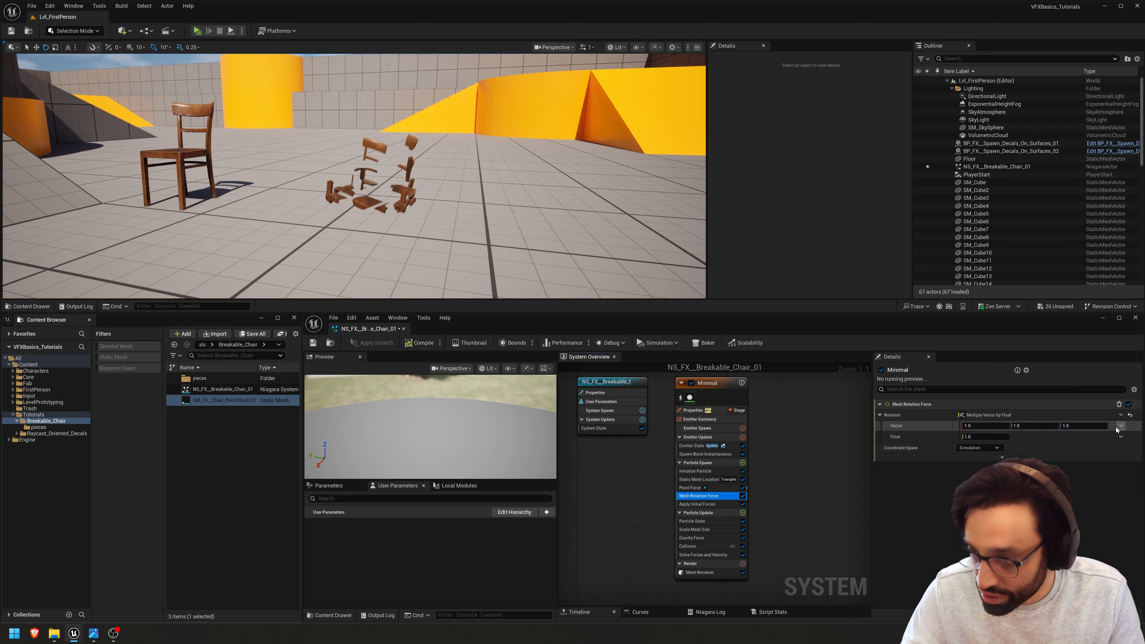
{"action": "left_click", "coordinate": [1122, 427]}
{"action": "type", "text": "random"}
{"action": "key", "text": "Return"}
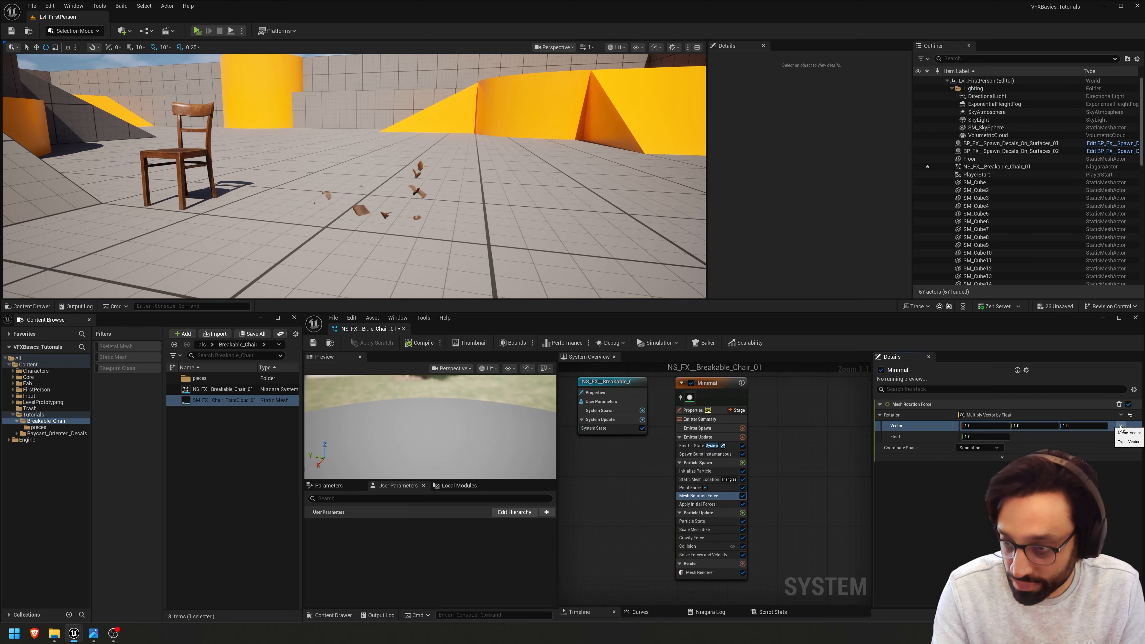
- Set the Random Range Vector's minimum to -1, -1, -1
{"action": "left_click", "coordinate": [988, 437]}
{"action": "type", "text": "-1"}
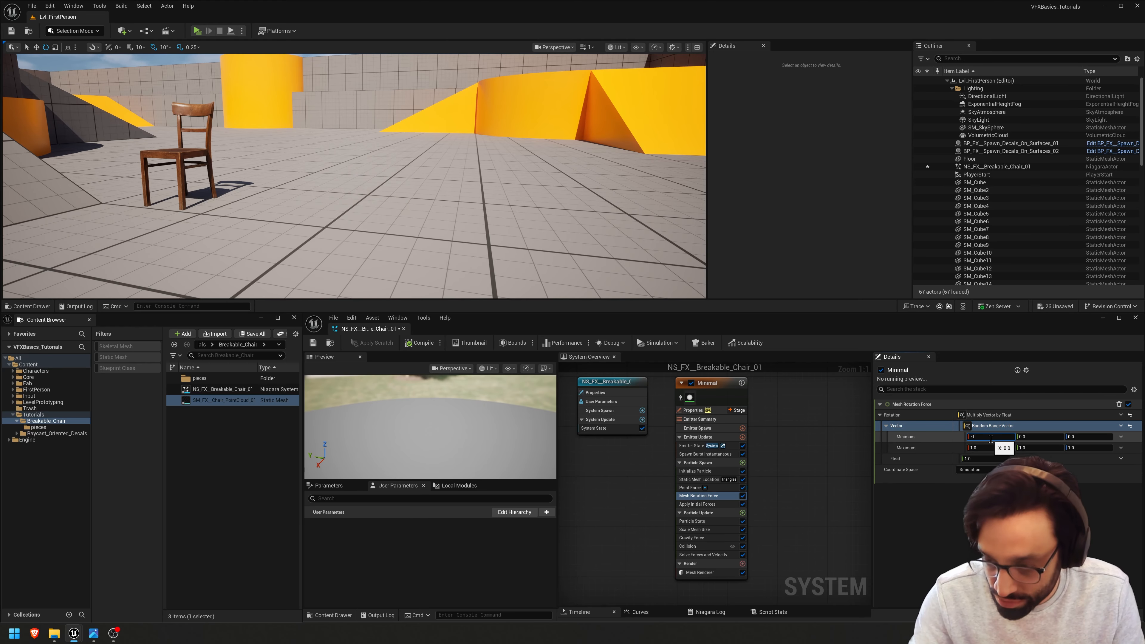
{"action": "key", "text": "Tab"}
{"action": "type", "text": "1"}
{"action": "key", "text": "Tab"}
{"action": "type", "text": "-1"}
{"action": "key", "text": "Tab"}
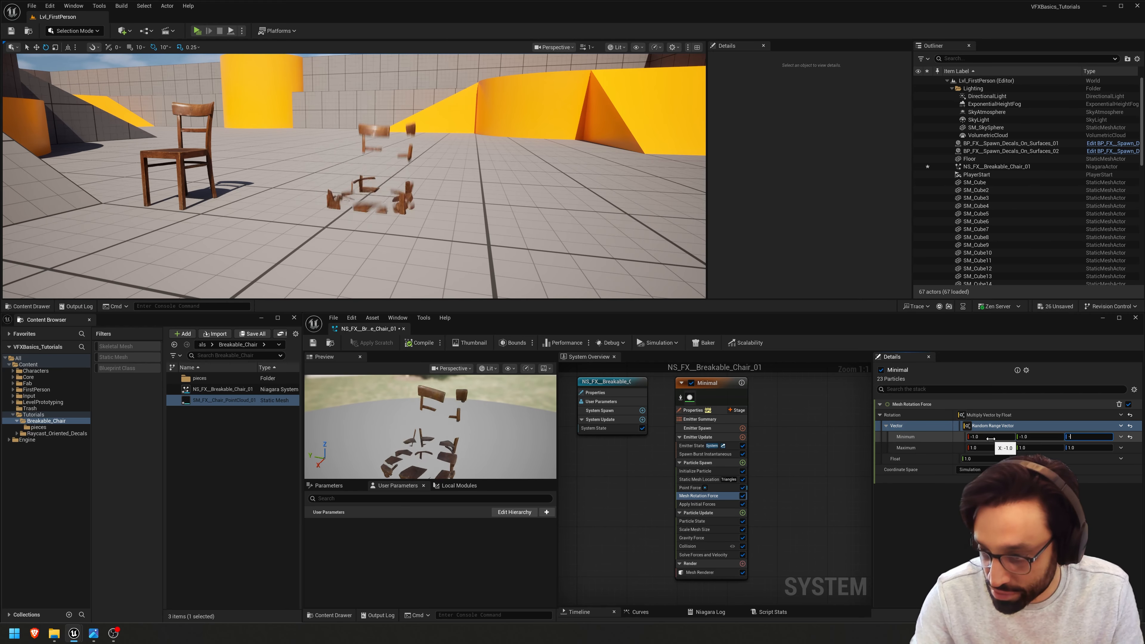
{"action": "type", "text": "-1"}
{"action": "key", "text": "Return"}
- Assign Random Range Float to the rotation's Float multiplier, with minimum 5 and maximum 20
{"action": "left_click", "coordinate": [1121, 459]}
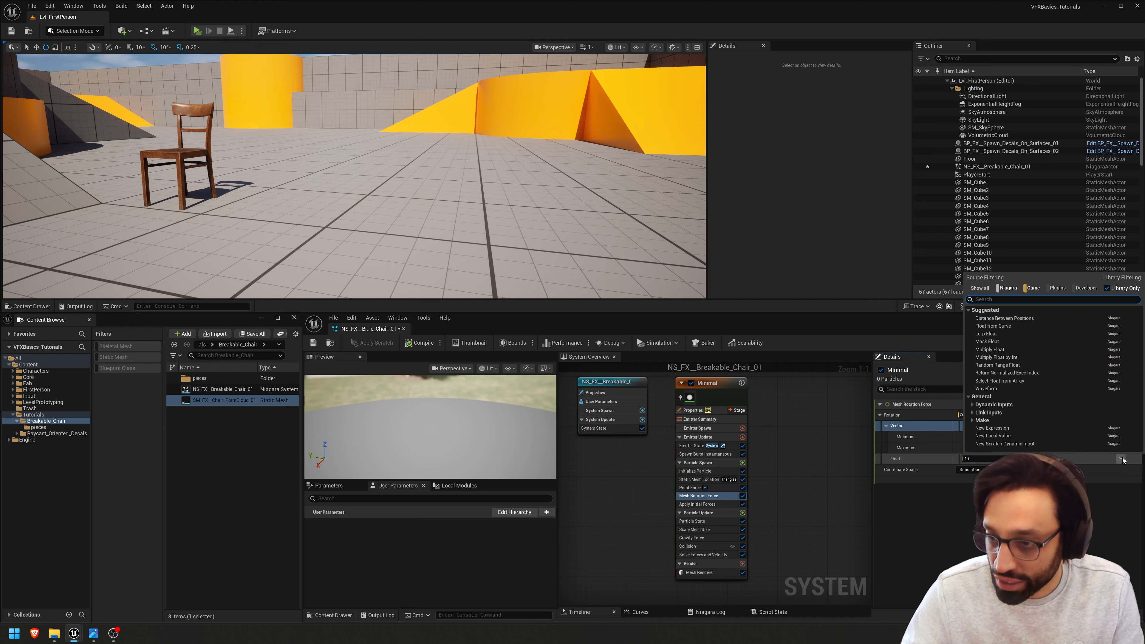
{"action": "type", "text": "random"}
{"action": "key", "text": "Return"}
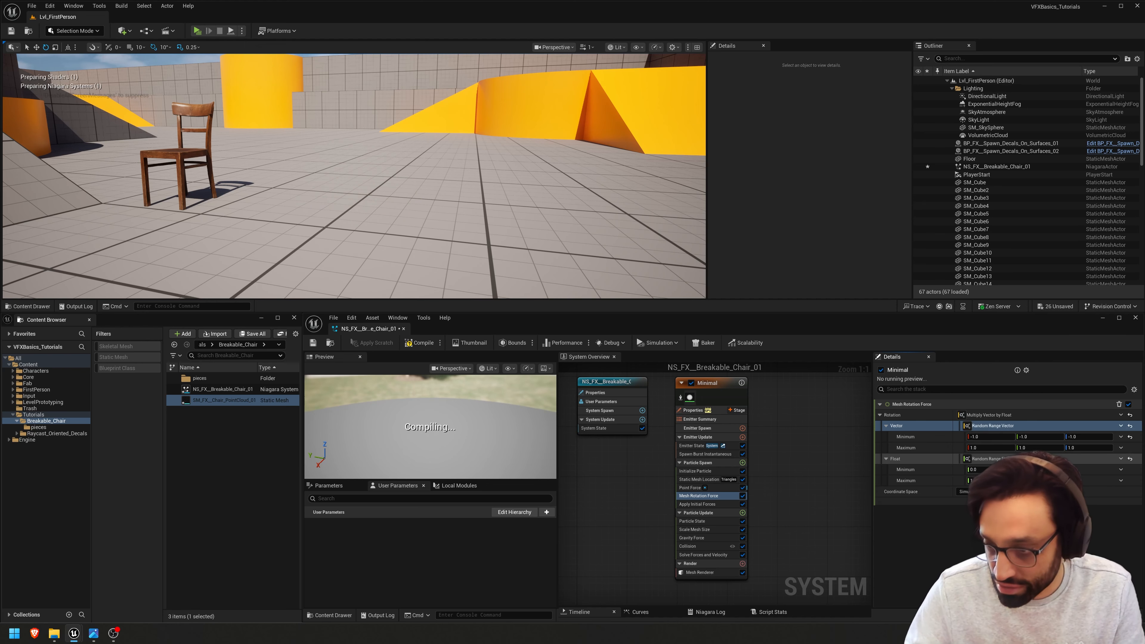
{"action": "left_click", "coordinate": [998, 470]}
{"action": "type", "text": "5"}
{"action": "key", "text": "Tab"}
{"action": "type", "text": "20"}
{"action": "key", "text": "Return"}
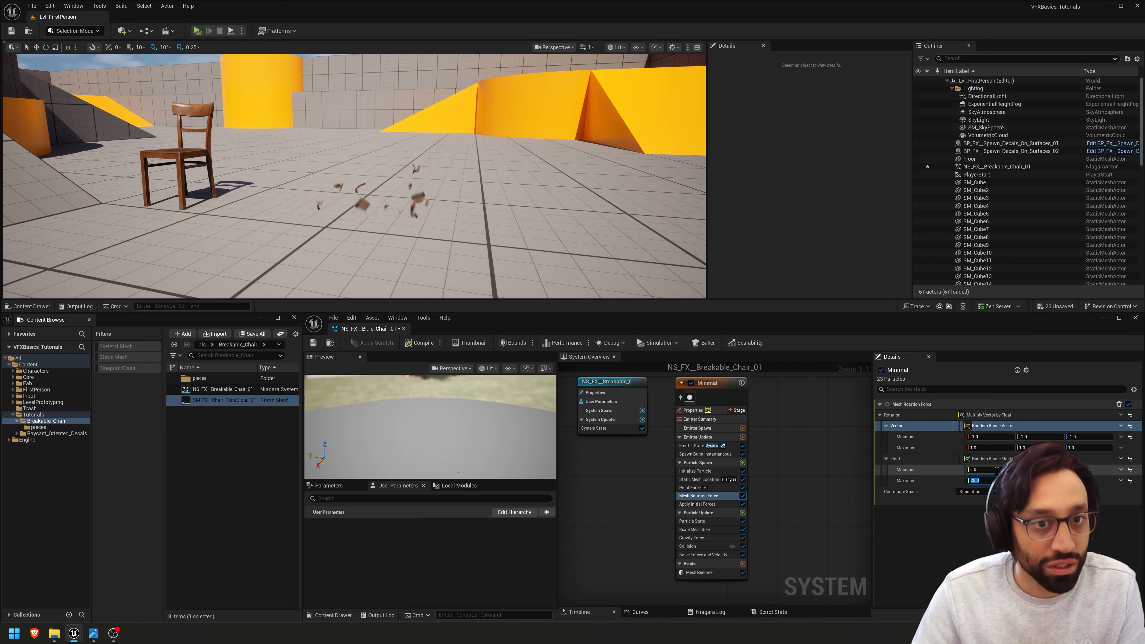
- Examine how the chair pieces spin as they break apart in the level
{"action": "key", "text": "w"}
{"action": "right_click_drag", "start_coordinate": [355, 176], "coordinate": [388, 180]}
{"action": "key", "text": "s"}
{"action": "scroll", "coordinate": [361, 221], "scroll_direction": "down", "scroll_amount": 3}
{"action": "key", "text": "w"}
{"action": "key", "text": "s"}
{"action": "mouse_move", "coordinate": [459, 142]}
{"action": "right_mouse_down"}
{"action": "mouse_move", "coordinate": [442, 141]}
{"action": "mouse_move", "coordinate": [468, 143]}
{"action": "mouse_move", "coordinate": [459, 142]}
{"action": "right_mouse_up"}
{"action": "key", "text": "w"}
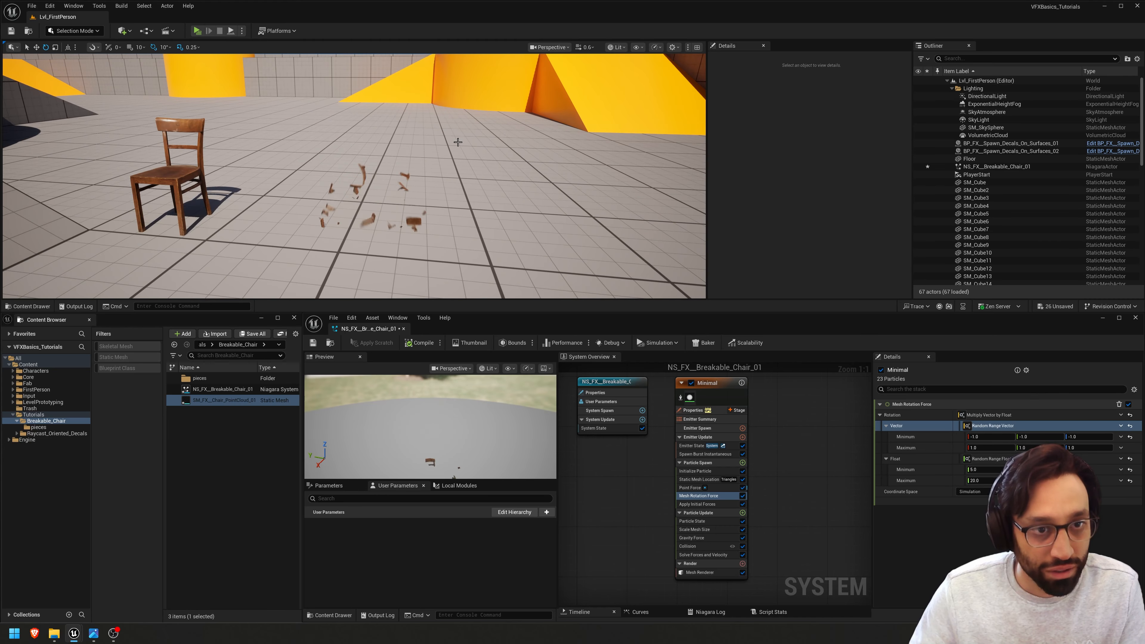
{"action": "right_click_drag", "start_coordinate": [748, 518], "coordinate": [739, 506]}
{"action": "left_click", "coordinate": [733, 500]}
{"action": "type", "text": "rotation"}
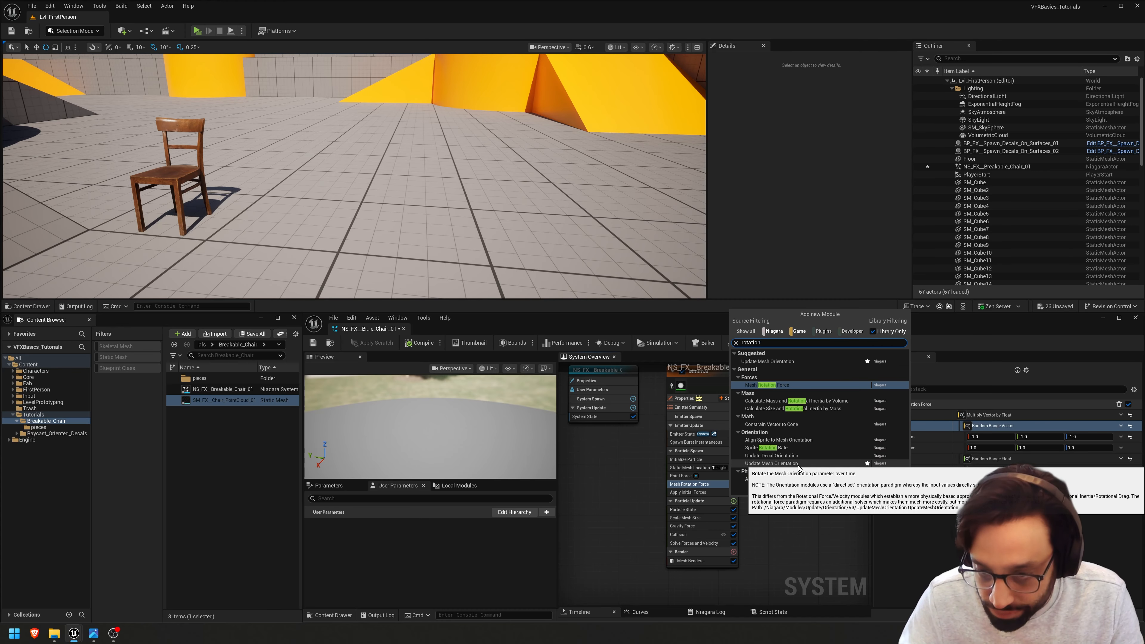
{"action": "left_click", "coordinate": [830, 464]}
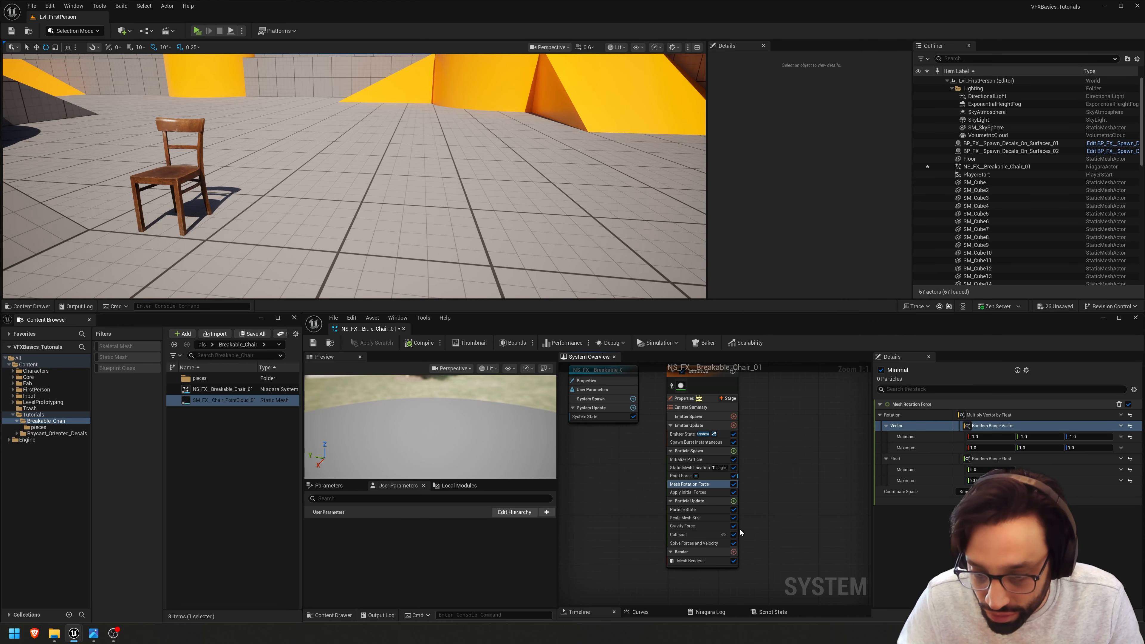
- Add a Drag module to Particle Update and try Rotational Drag values of 10, 5 and 2
{"action": "left_click", "coordinate": [734, 501]}
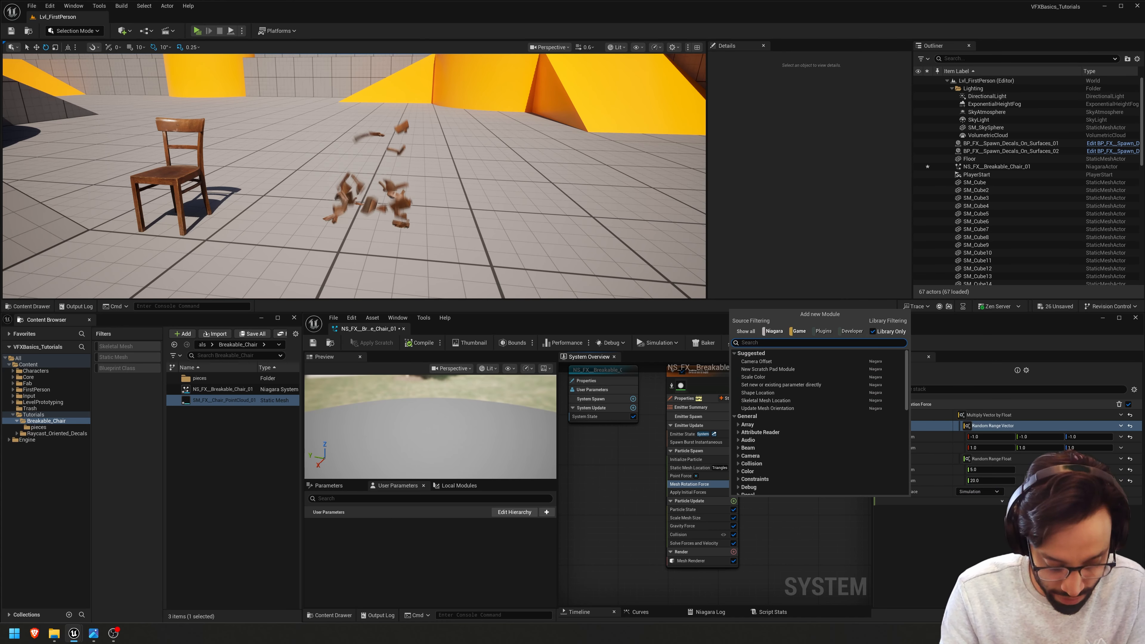
{"action": "type", "text": "drag"}
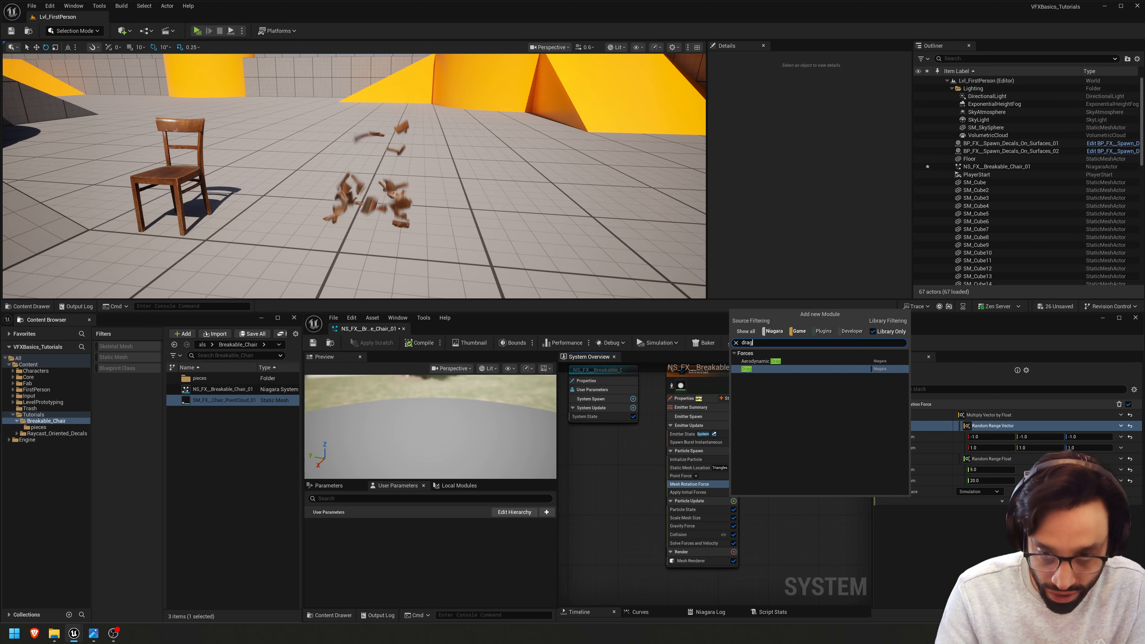
{"action": "key", "text": "Return"}
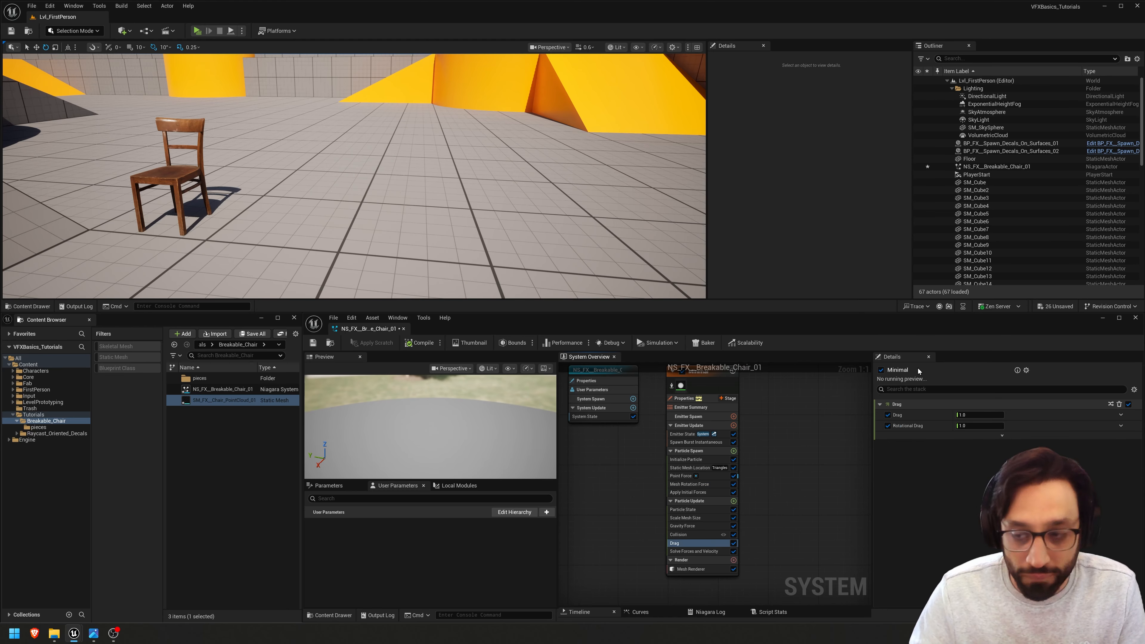
{"action": "left_click", "coordinate": [986, 426]}
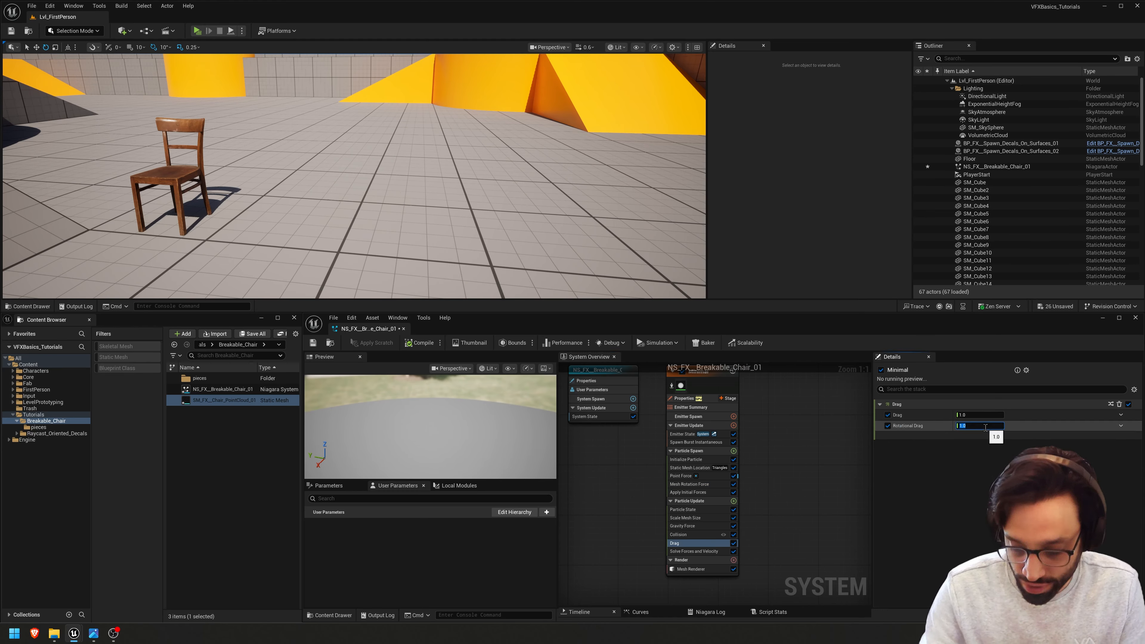
{"action": "type", "text": "10"}
{"action": "key", "text": "Return"}
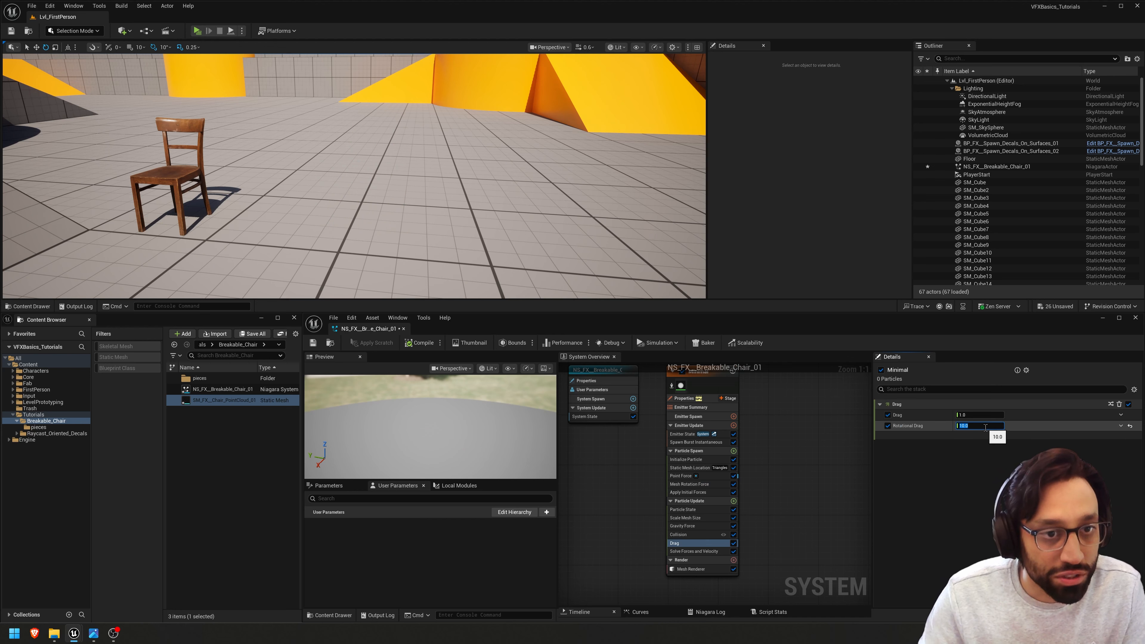
{"action": "type", "text": "5"}
{"action": "key", "text": "Return"}
{"action": "type", "text": "2"}
{"action": "key", "text": "Return"}
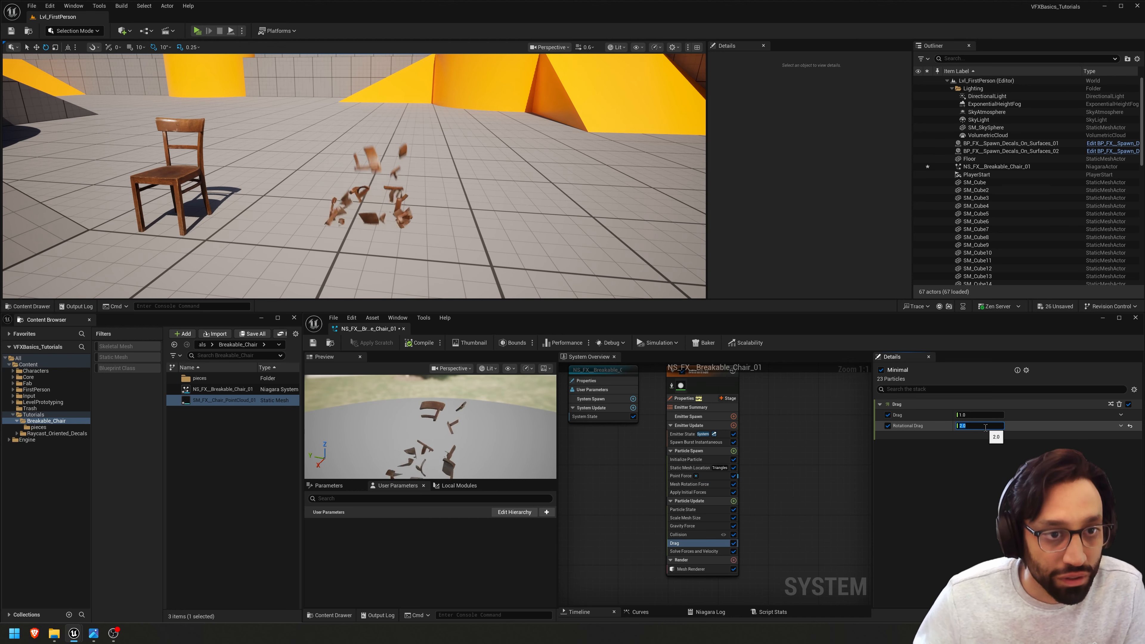
- Set the Mesh Rotation Force's random float range to minimum 20 and maximum 60
{"action": "left_click", "coordinate": [708, 486]}
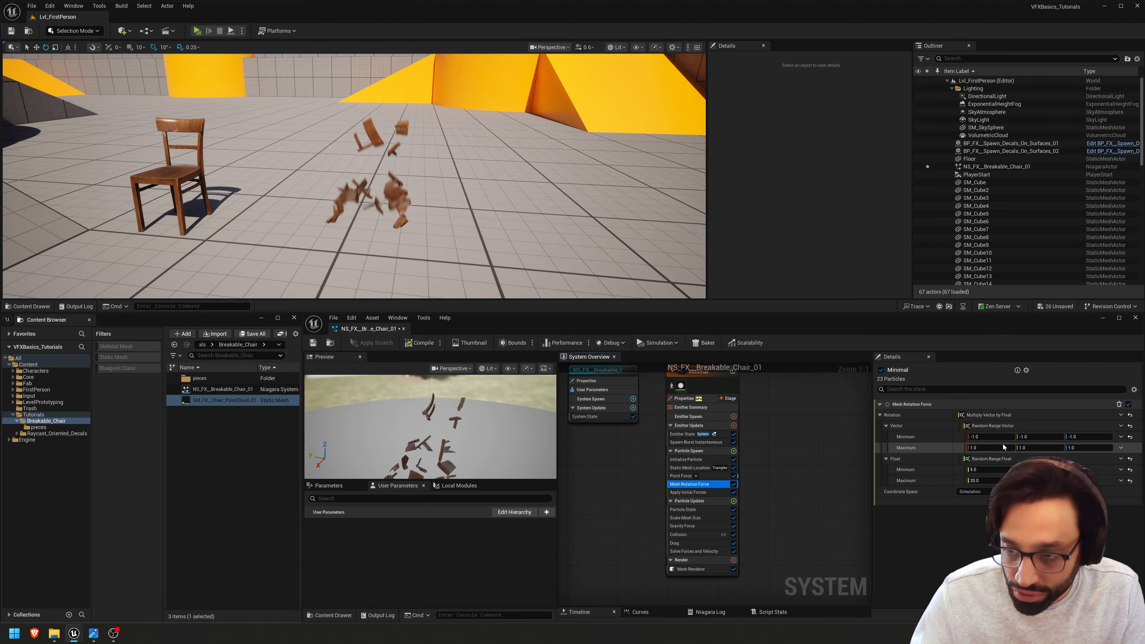
{"action": "type", "text": "20"}
{"action": "key", "text": "Tab"}
{"action": "type", "text": "60"}
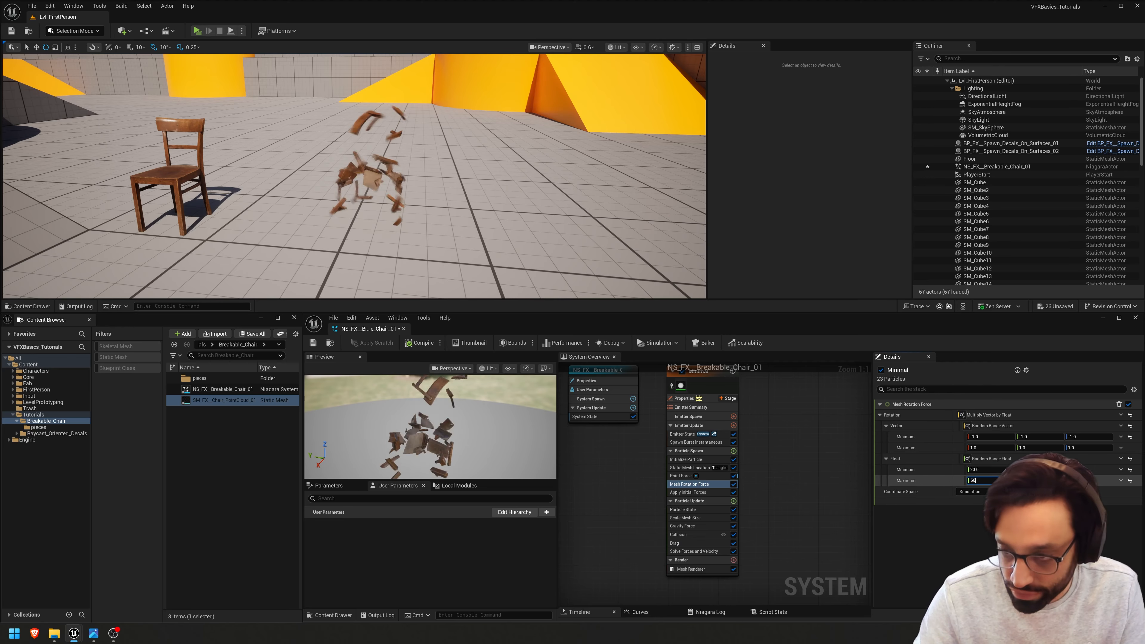
{"action": "key", "text": "Return"}
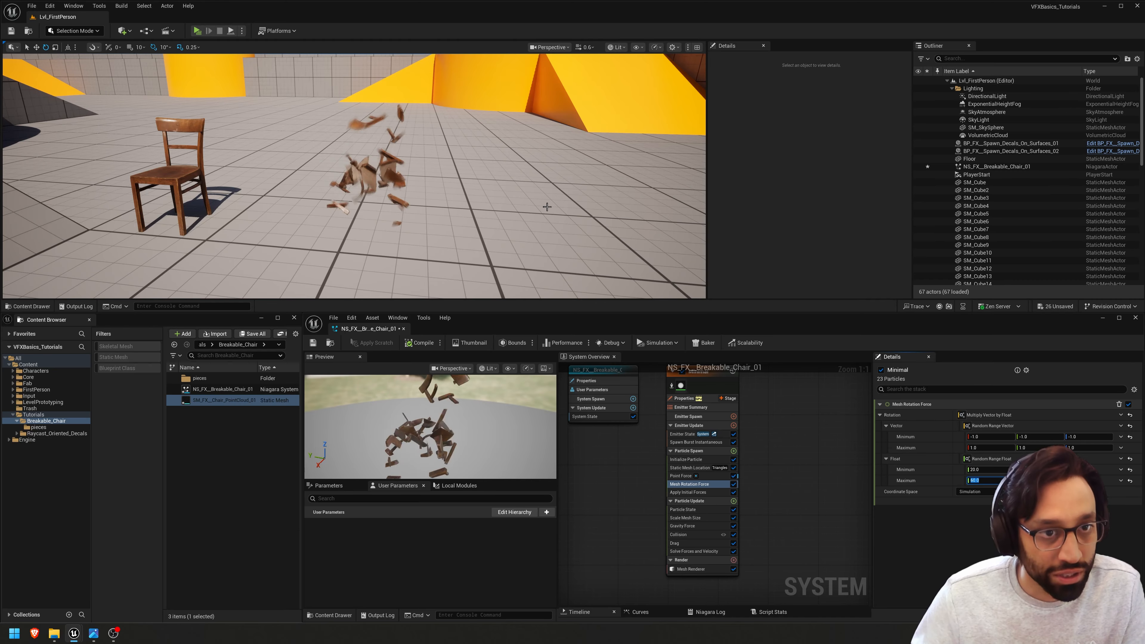
- Set the Drag module's Rotational Drag to 3
{"action": "left_click", "coordinate": [677, 544]}
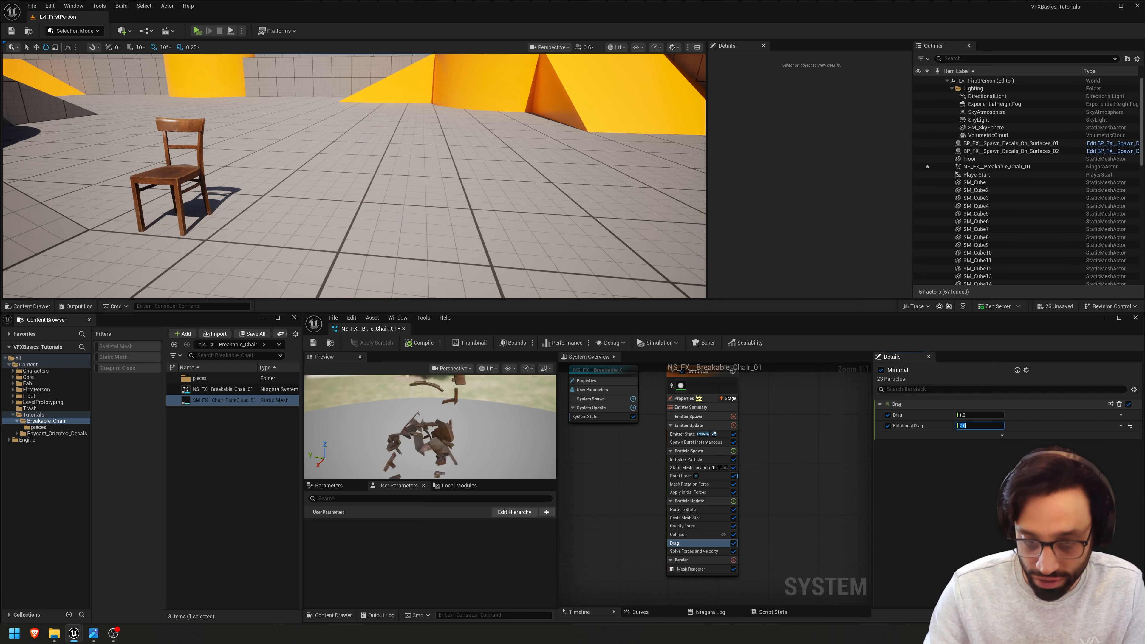
{"action": "type", "text": "3"}
{"action": "key", "text": "Return"}
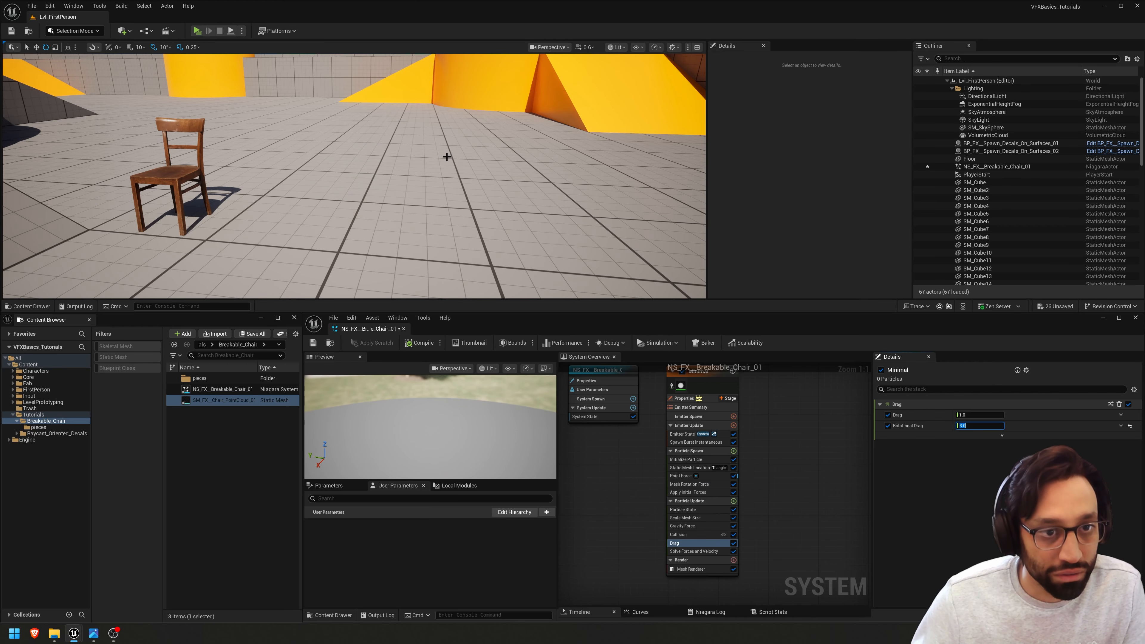
- Assign Random Range Float to the Point Force's Force Strength, with minimum 50 and maximum 200
{"action": "mouse_move", "coordinate": [447, 157]}
{"action": "right_mouse_down"}
{"action": "mouse_move", "coordinate": [514, 158]}
{"action": "mouse_move", "coordinate": [396, 170]}
{"action": "mouse_move", "coordinate": [442, 167]}
{"action": "mouse_move", "coordinate": [433, 165]}
{"action": "mouse_move", "coordinate": [447, 155]}
{"action": "right_mouse_up"}
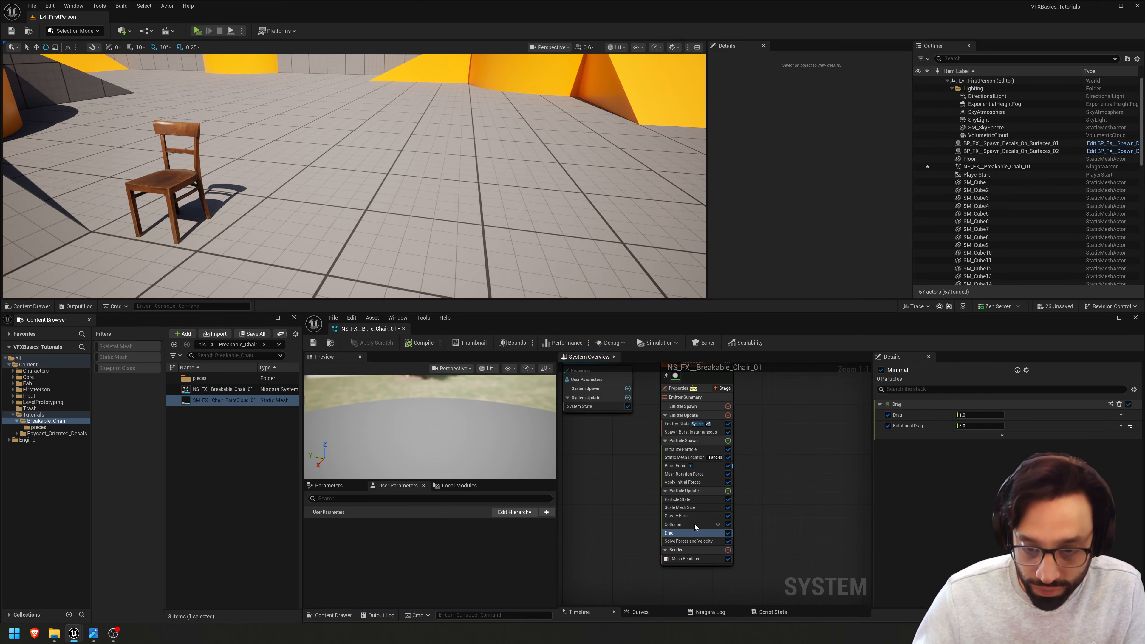
{"action": "left_click", "coordinate": [701, 467]}
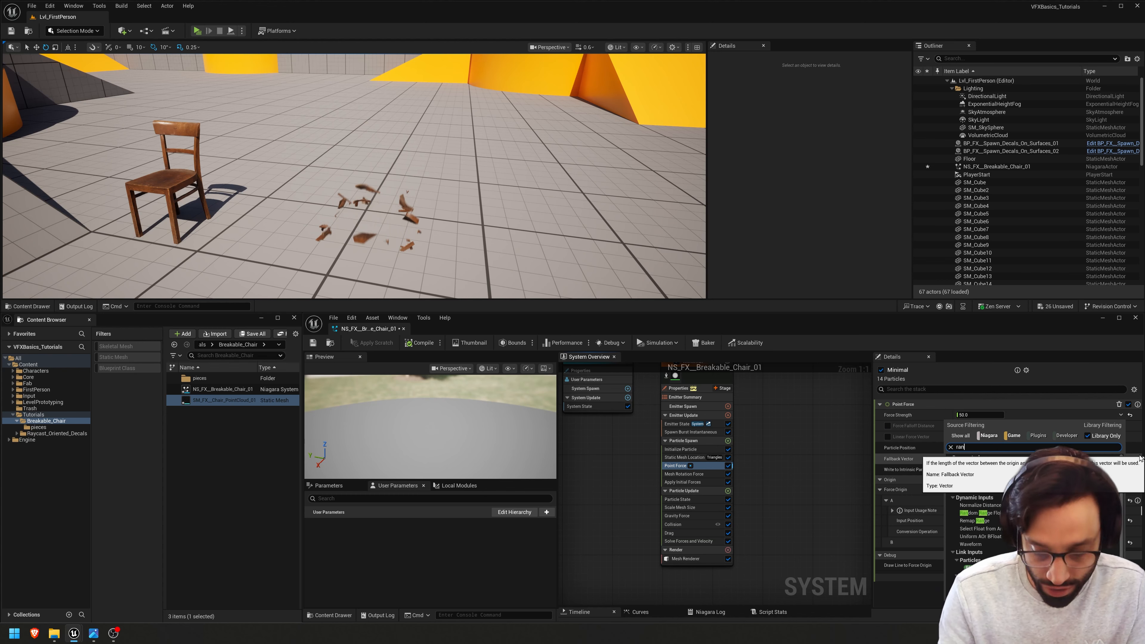
{"action": "key", "text": "Return"}
{"action": "left_click", "coordinate": [977, 424]}
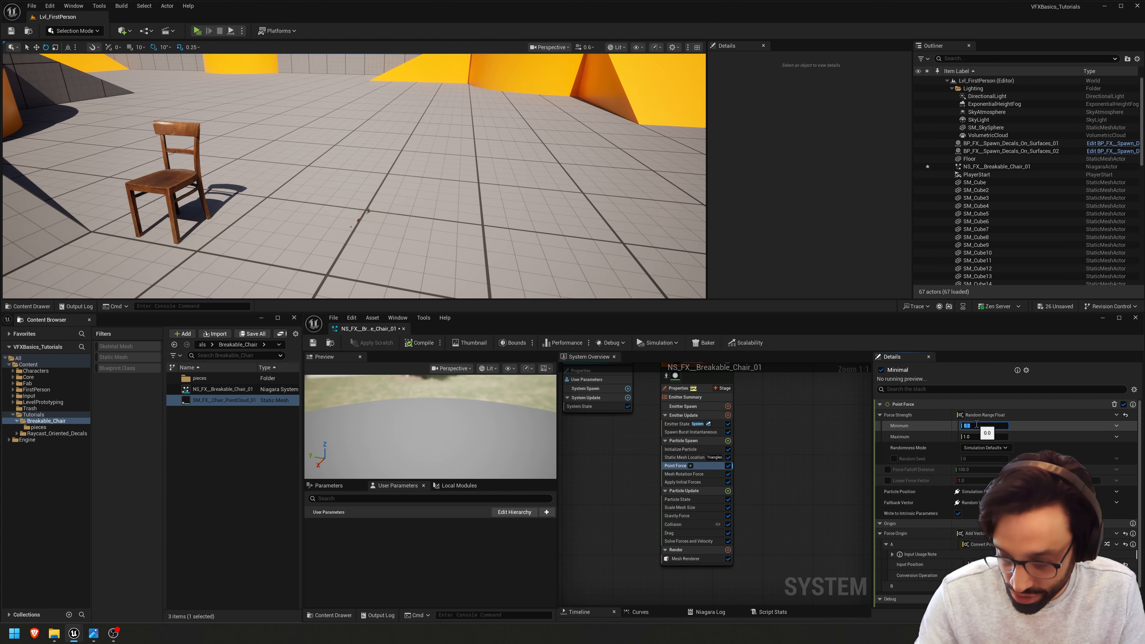
{"action": "type", "text": "50"}
{"action": "key", "text": "Tab"}
{"action": "type", "text": "200"}
{"action": "key", "text": "Return"}
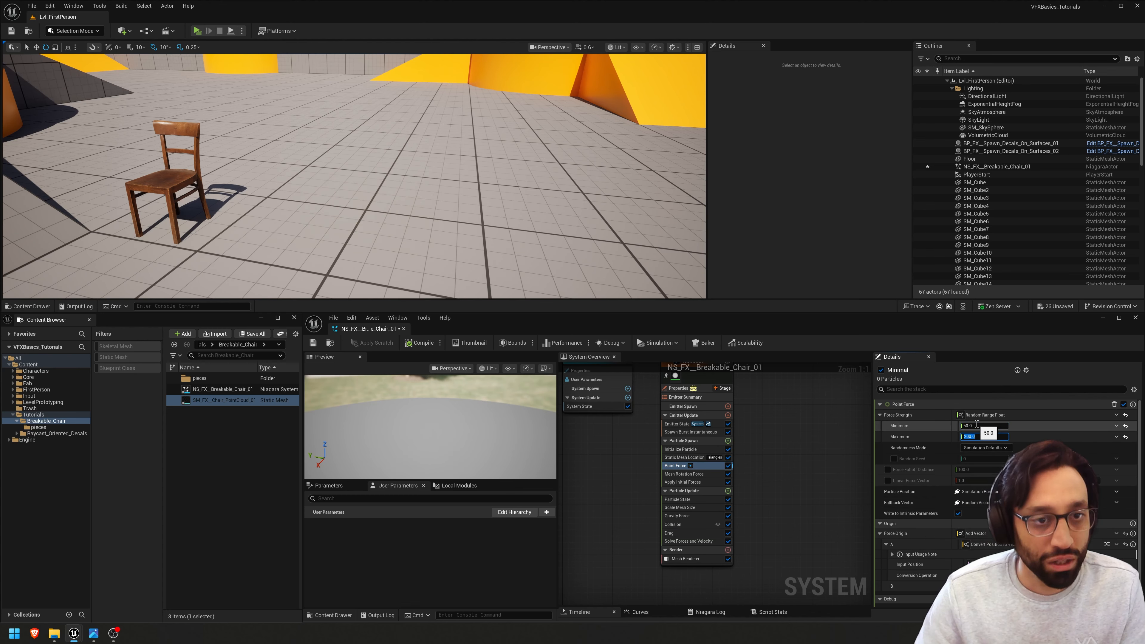
- Try a Force Strength maximum of 2000, then set the maximum to 500 and the minimum to 250
{"action": "type", "text": "2000"}
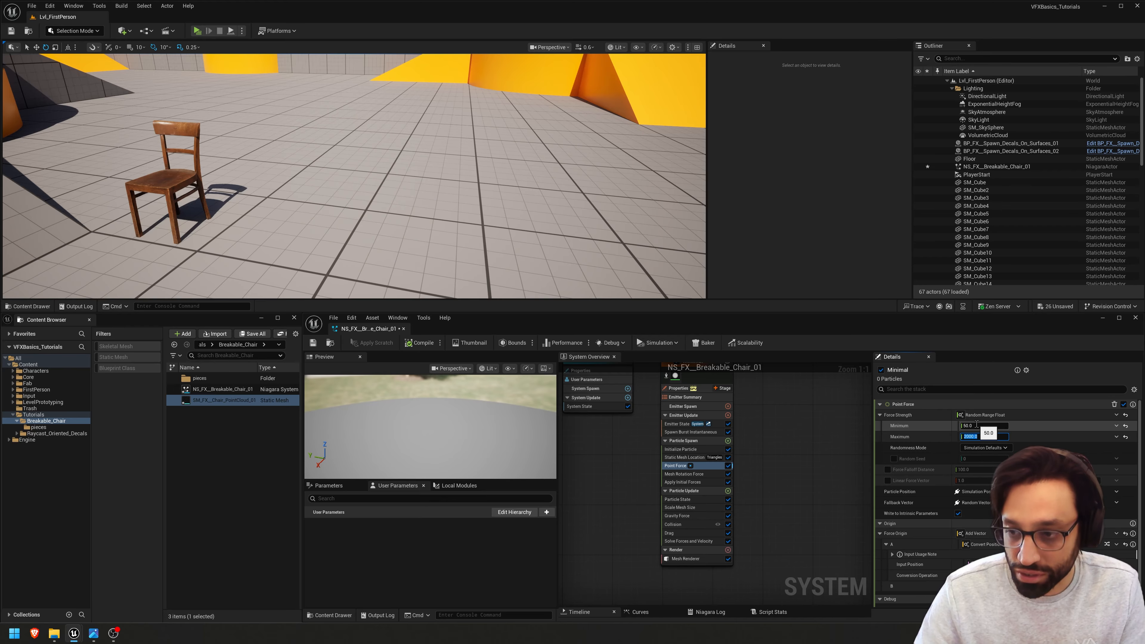
{"action": "type", "text": "500"}
{"action": "key", "text": "Return"}
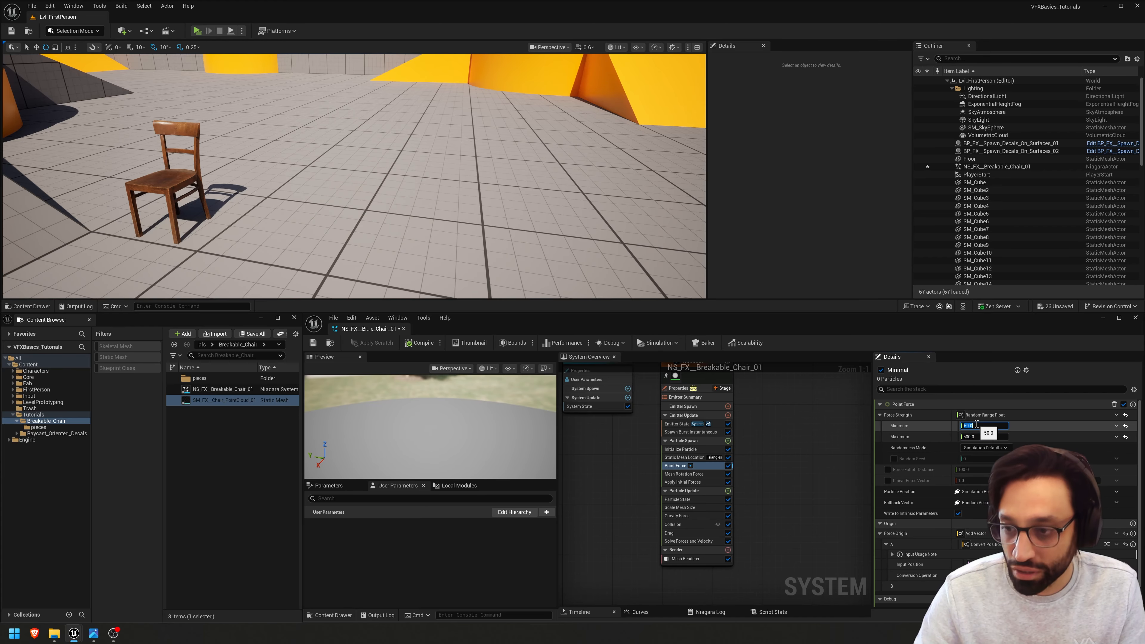
{"action": "left_click", "coordinate": [976, 424]}
{"action": "type", "text": "250"}
{"action": "key", "text": "Return"}
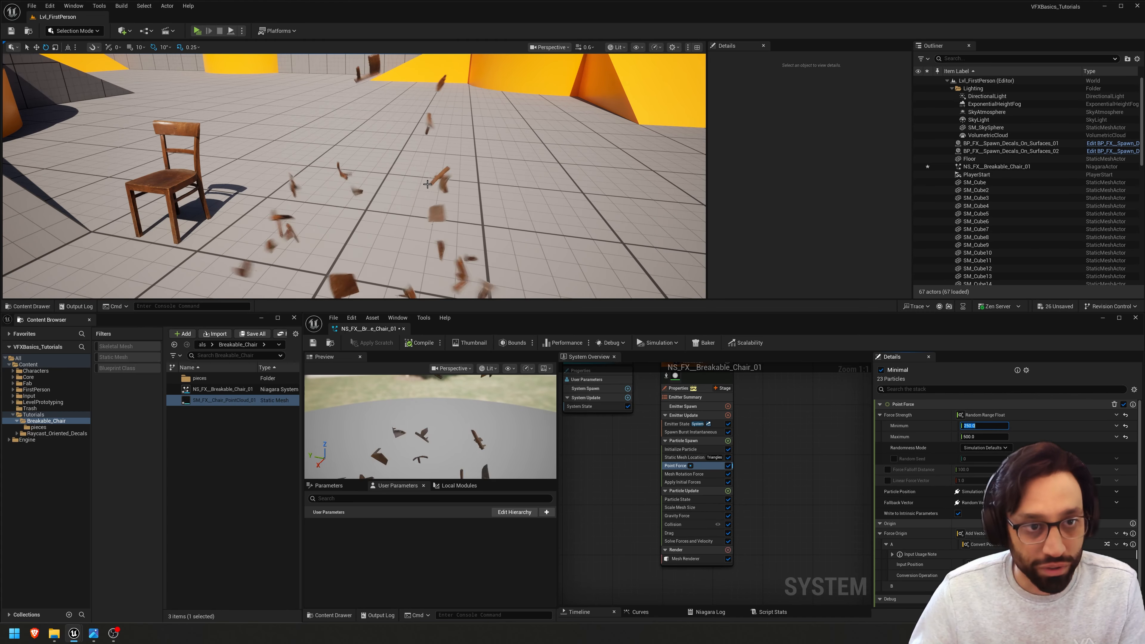
- Examine the stronger burst of chair pieces in the level from several viewpoints
{"action": "key", "text": "s"}
{"action": "mouse_move", "coordinate": [451, 203]}
{"action": "right_mouse_down"}
{"action": "mouse_move", "coordinate": [413, 185]}
{"action": "mouse_move", "coordinate": [447, 203]}
{"action": "mouse_move", "coordinate": [480, 199]}
{"action": "mouse_move", "coordinate": [461, 207]}
{"action": "mouse_move", "coordinate": [470, 210]}
{"action": "right_mouse_up"}
{"action": "key", "text": "w"}
{"action": "key", "text": "a"}
{"action": "key", "text": "d"}
{"action": "key", "text": "w"}
{"action": "key", "text": "s"}
{"action": "key", "text": "a"}
{"action": "key", "text": "a"}
{"action": "key", "text": "d"}
{"action": "key", "text": "w"}
- Show the Minimal emitter's properties and inspect the breaking chair in the level from farther away
{"action": "right_click_drag", "start_coordinate": [794, 420], "coordinate": [758, 449]}
{"action": "left_click", "coordinate": [697, 394]}
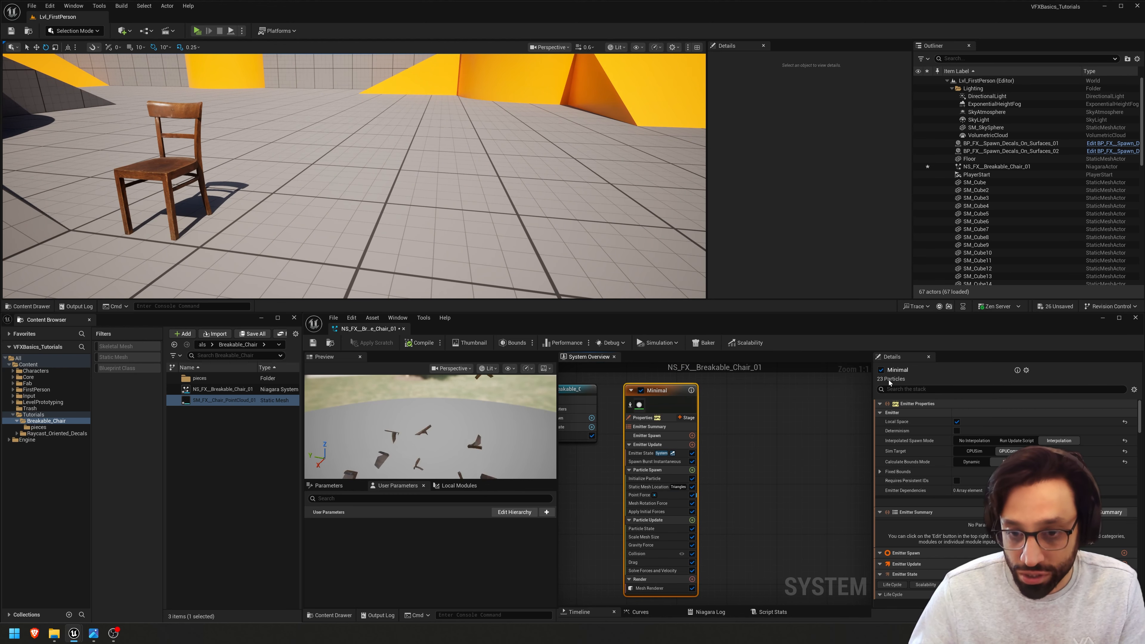
{"action": "key", "text": "s"}
{"action": "right_click_drag", "start_coordinate": [519, 226], "coordinate": [504, 249]}
{"action": "key", "text": "w"}
{"action": "key", "text": "d"}
{"action": "key", "text": "w"}
{"action": "key", "text": "a"}
{"action": "key", "text": "s"}
{"action": "key", "text": "w"}
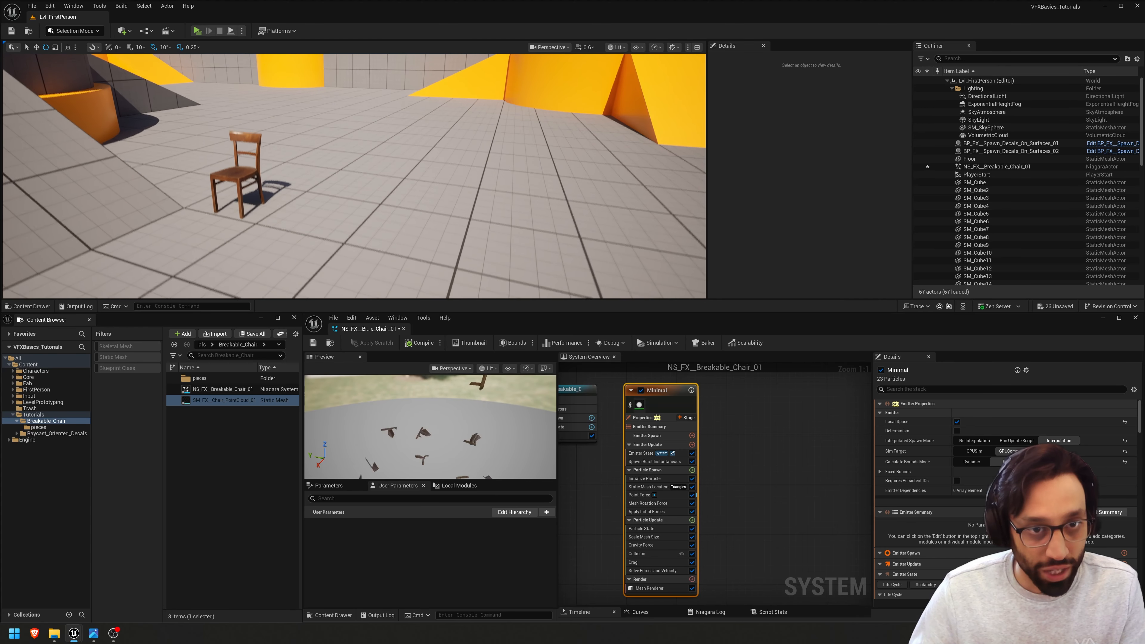